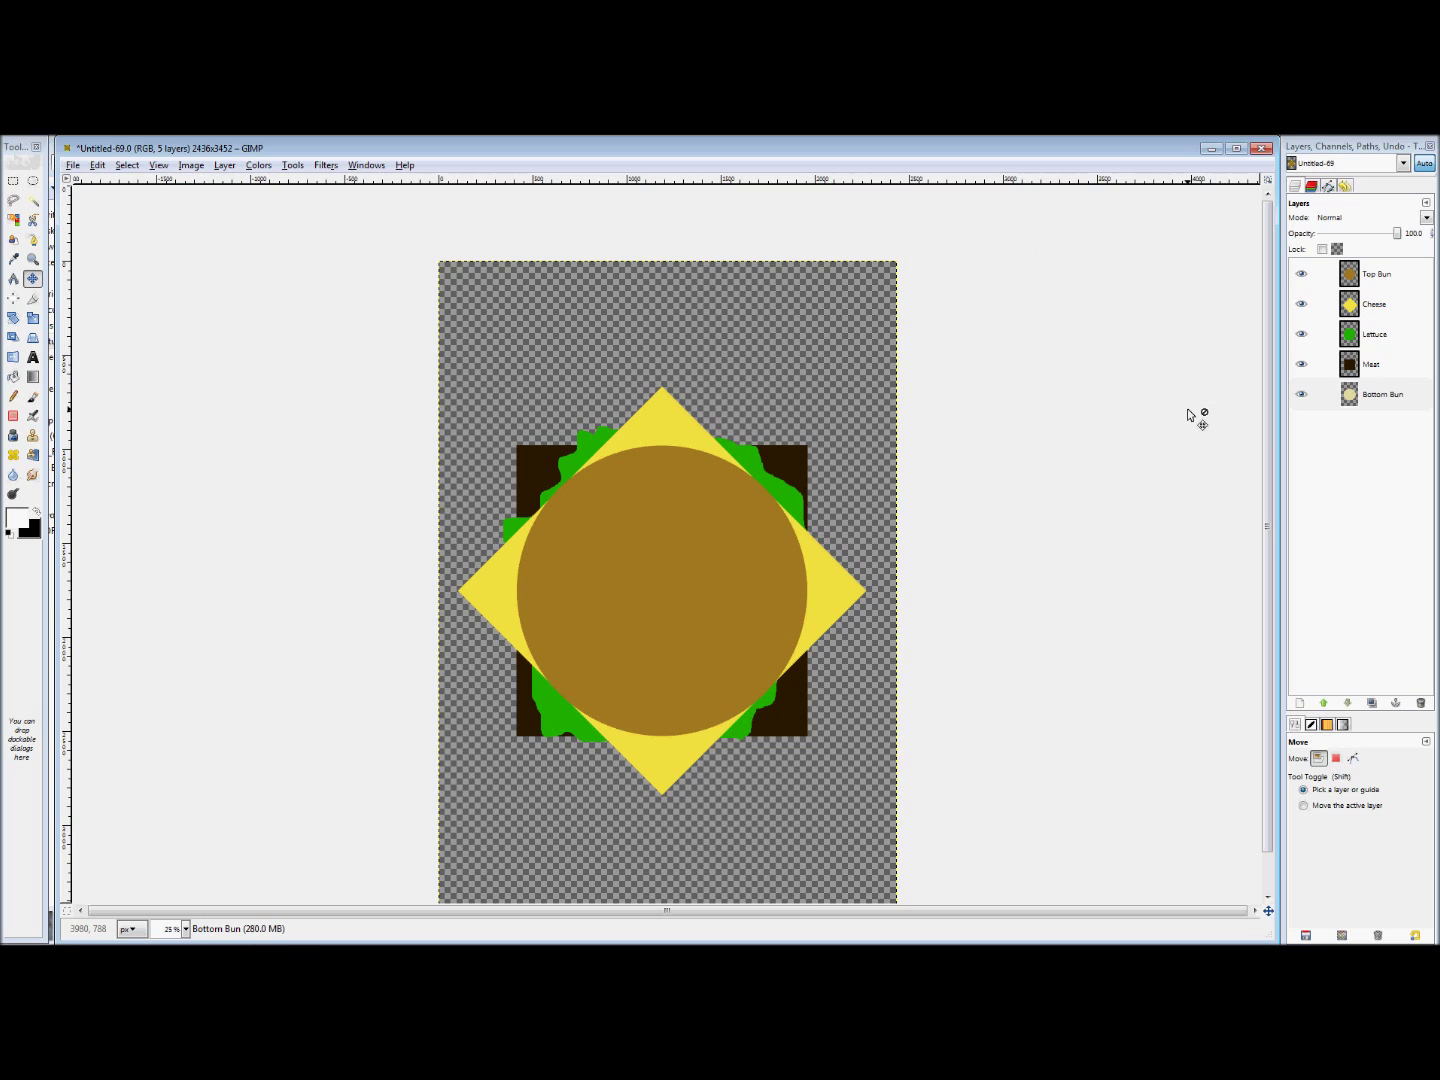
# - Go through the burger image's layers one at a time: Top Bun, Cheese, Lettuce, Meat and Bottom Bun
pyautogui.click(1373, 285)
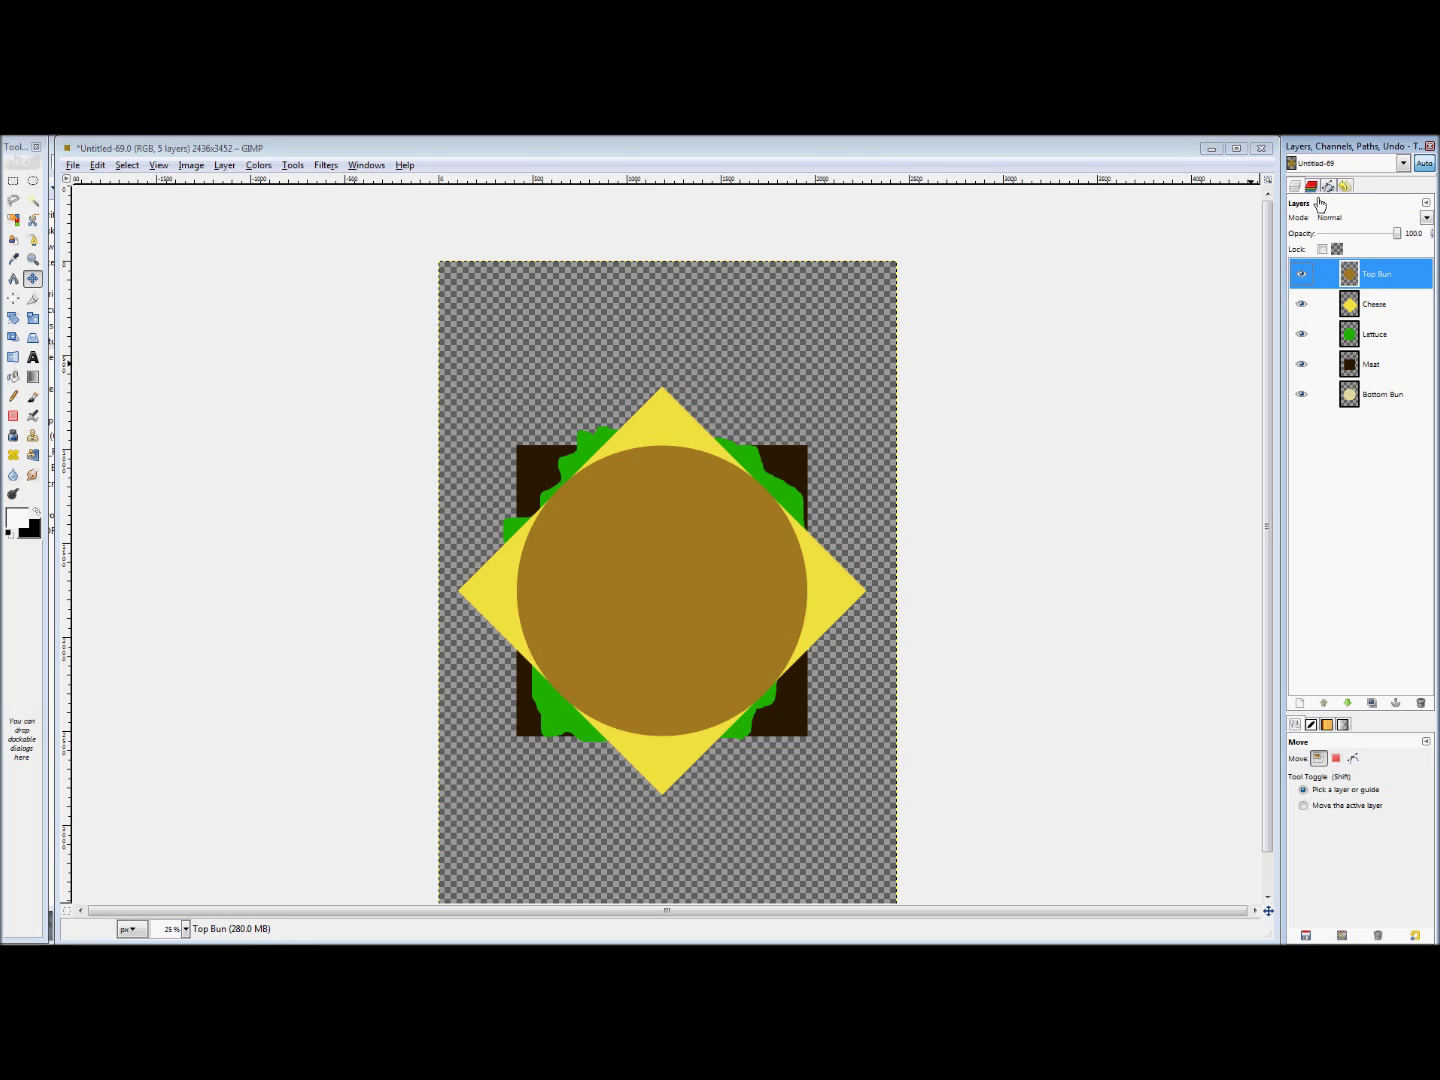
pyautogui.click(1382, 302)
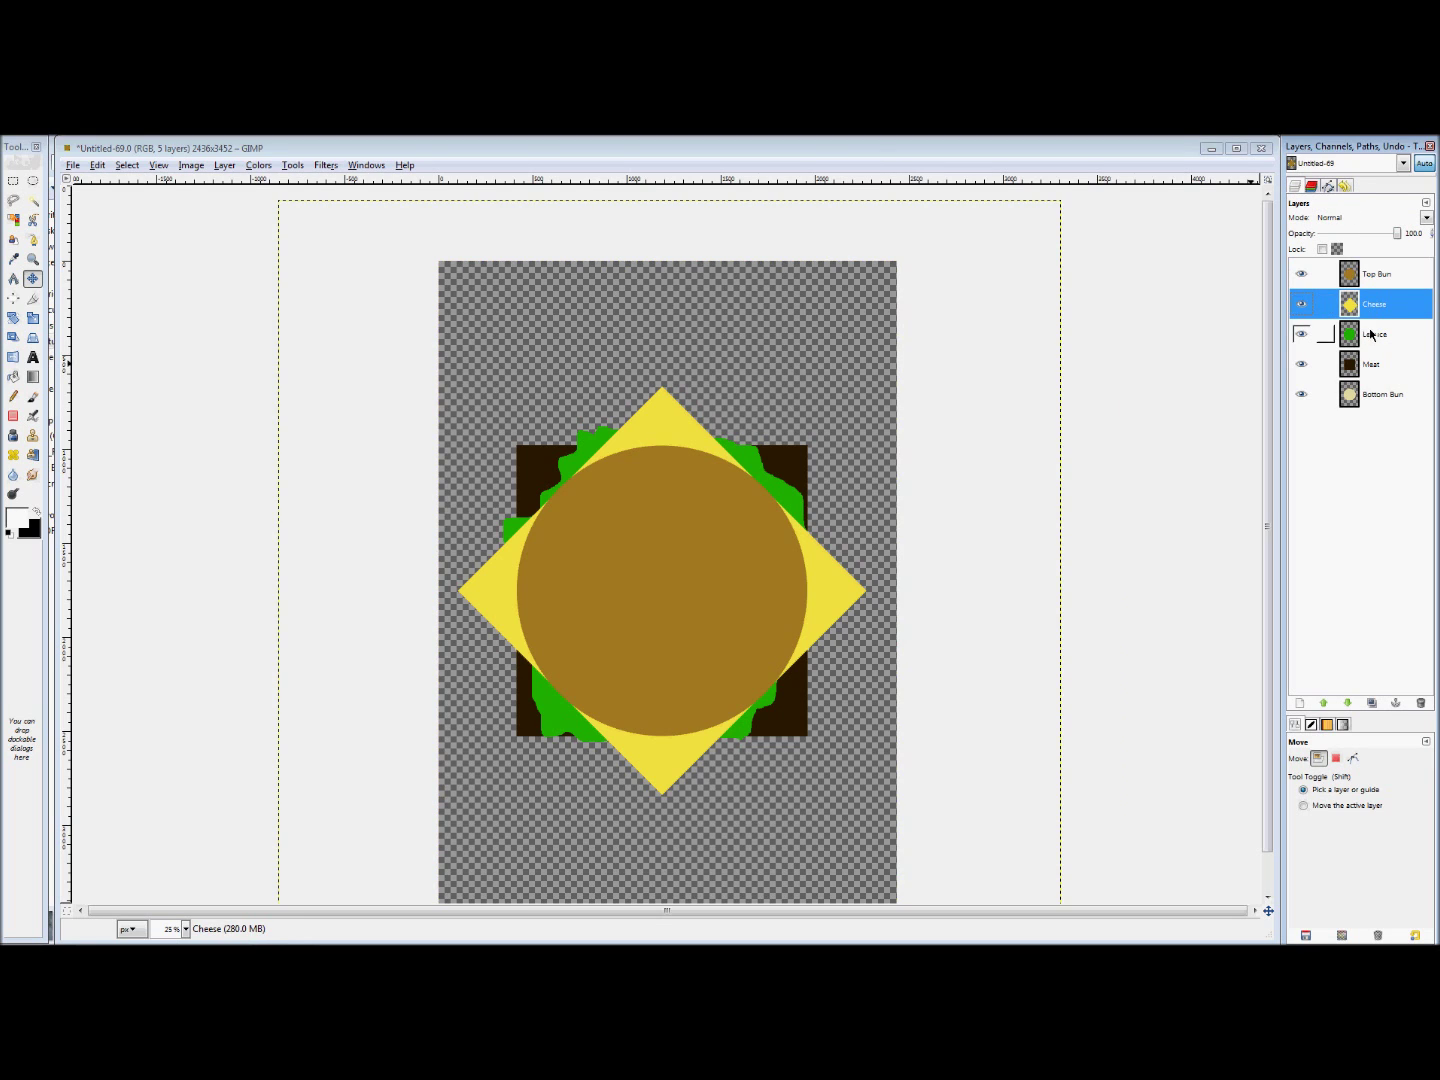
pyautogui.click(1372, 334)
pyautogui.click(1374, 364)
pyautogui.click(1378, 393)
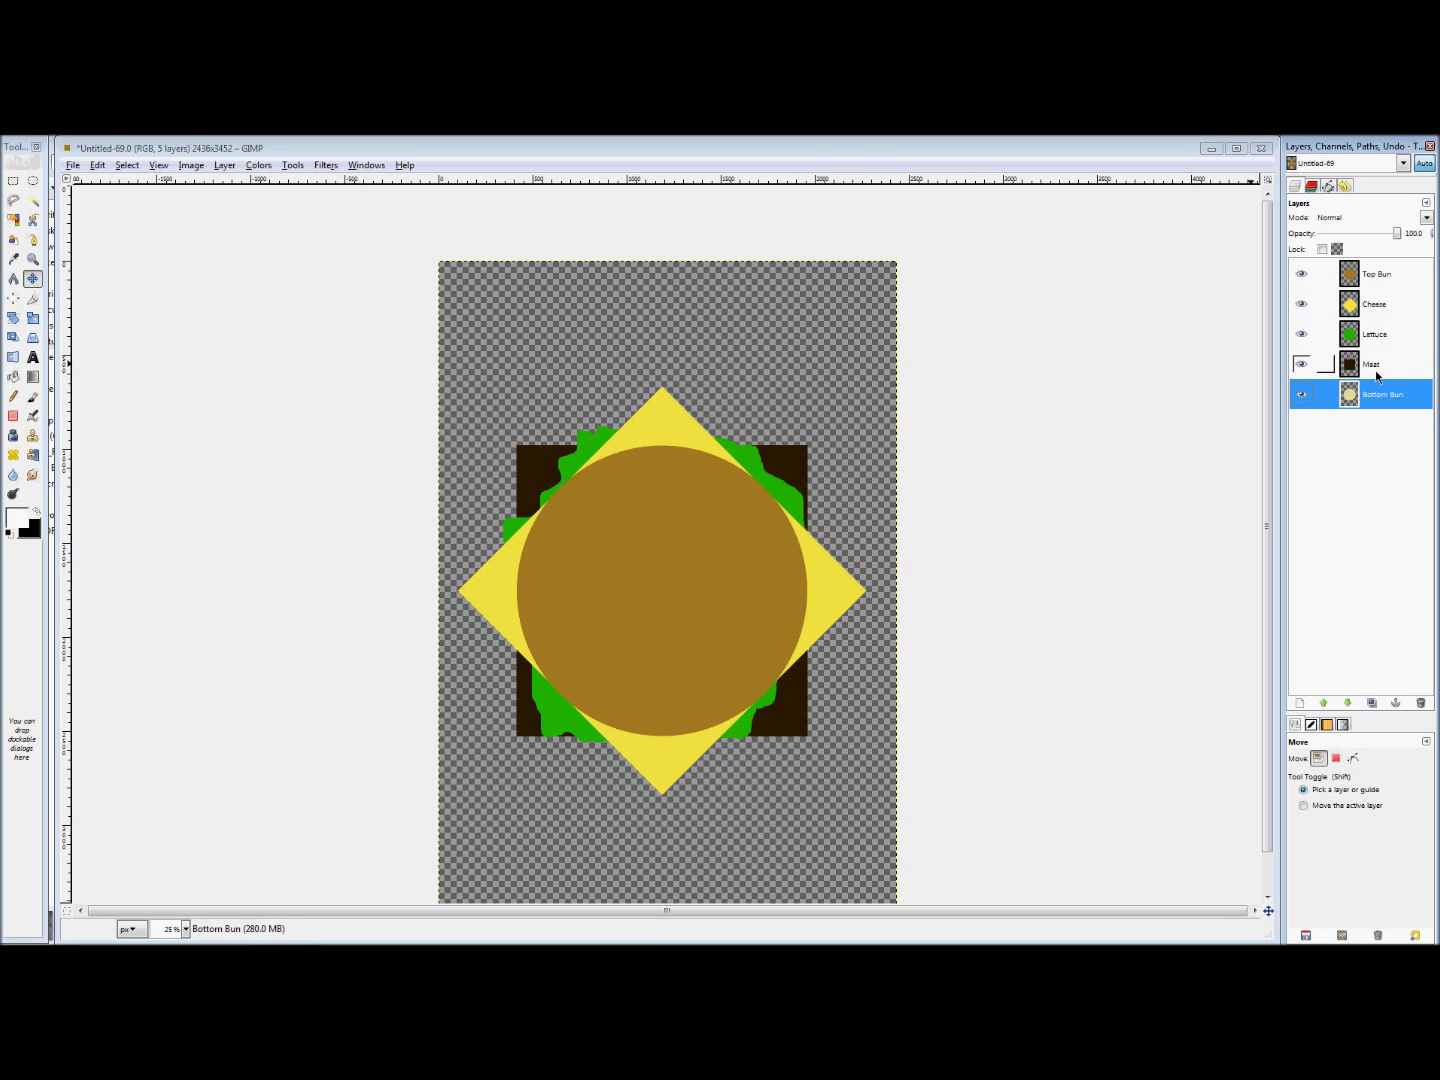
pyautogui.click(1377, 372)
pyautogui.click(1377, 347)
pyautogui.click(1380, 305)
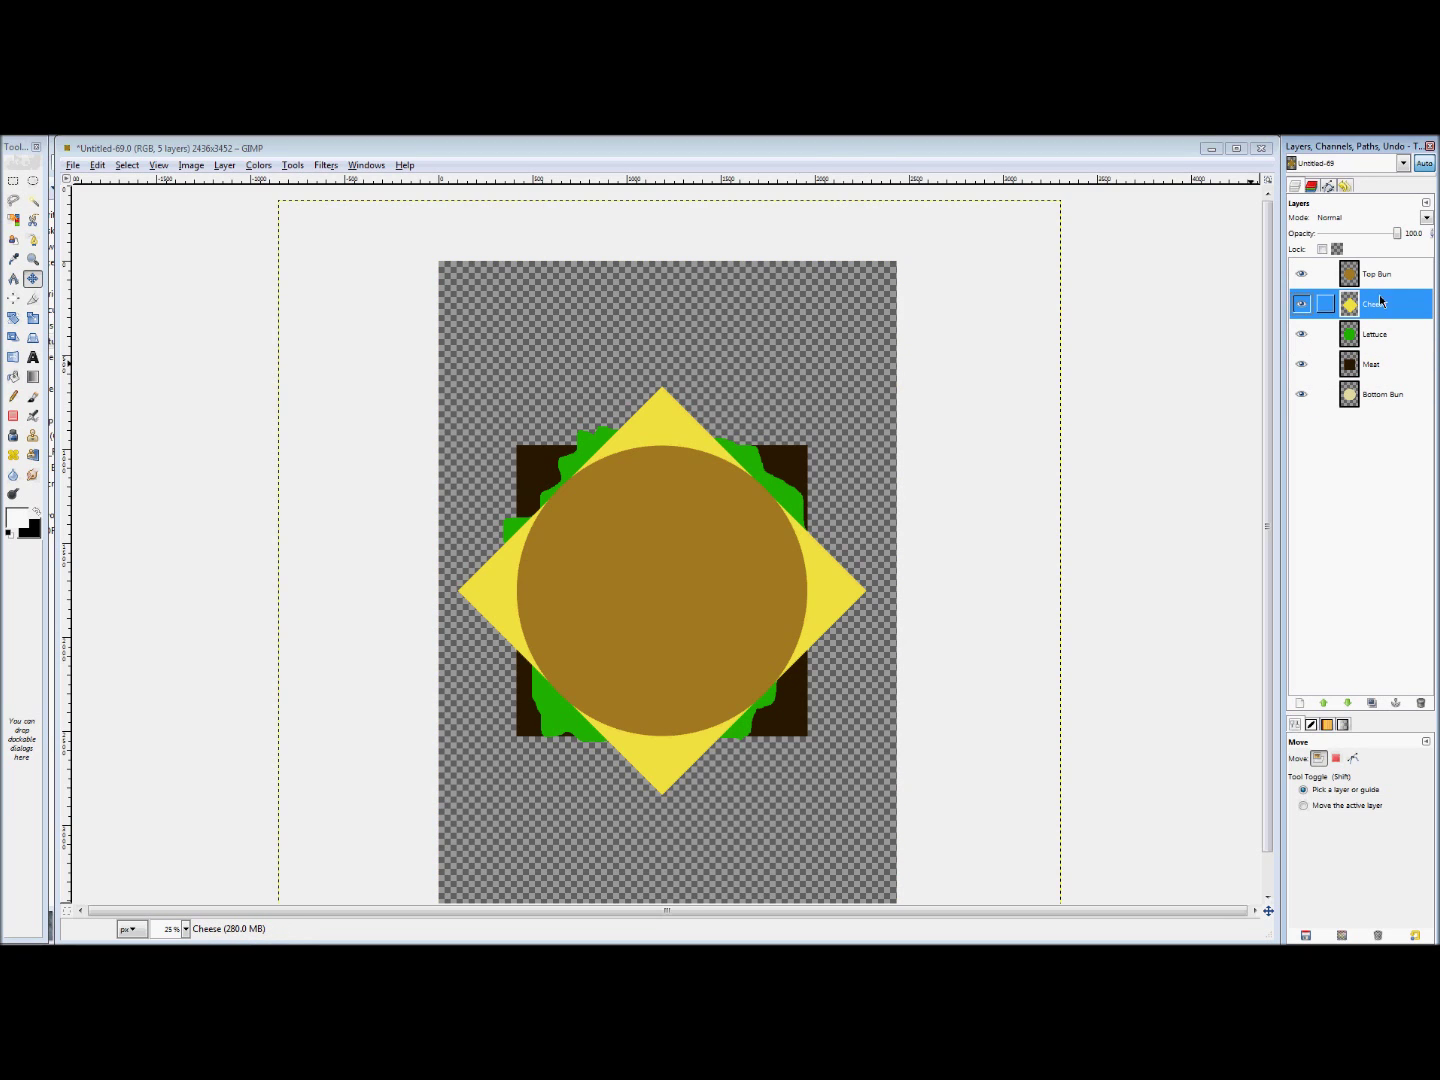
pyautogui.click(1380, 278)
pyautogui.click(1380, 304)
pyautogui.click(1378, 334)
pyautogui.click(1377, 364)
pyautogui.click(1377, 391)
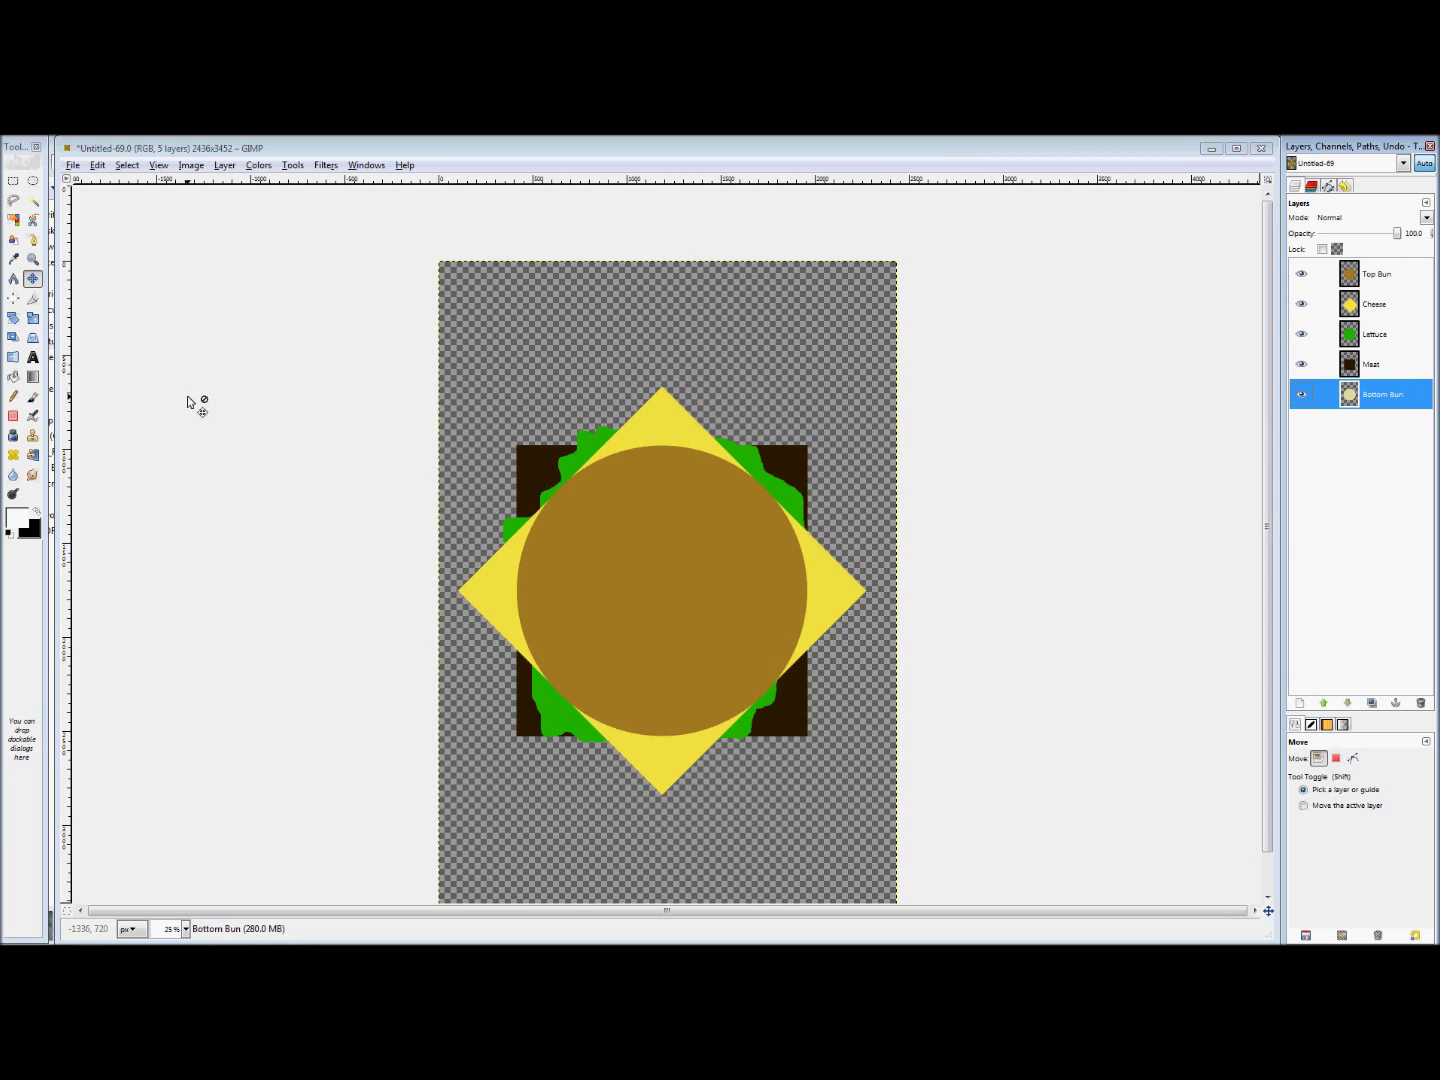
# - Set the Move tool to move the active layer and make Bottom Bun the active layer
pyautogui.click(1304, 806)
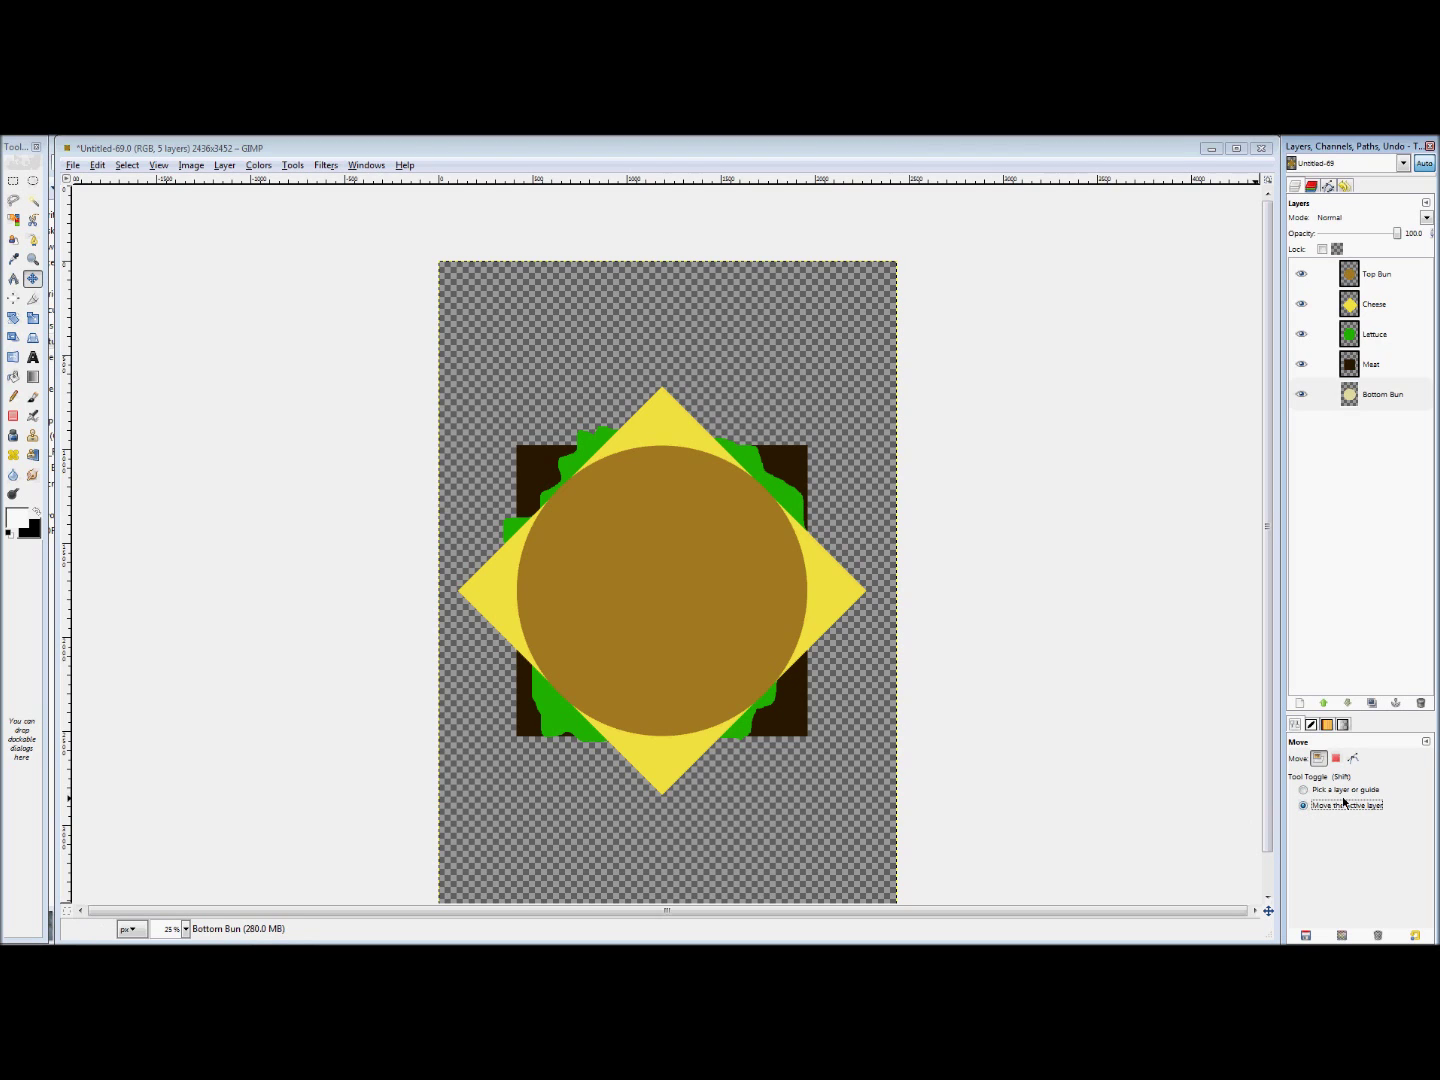
pyautogui.click(1368, 396)
# - Move the Lettuce layer to the upper-right corner of the canvas and undo the move
pyautogui.click(1372, 333)
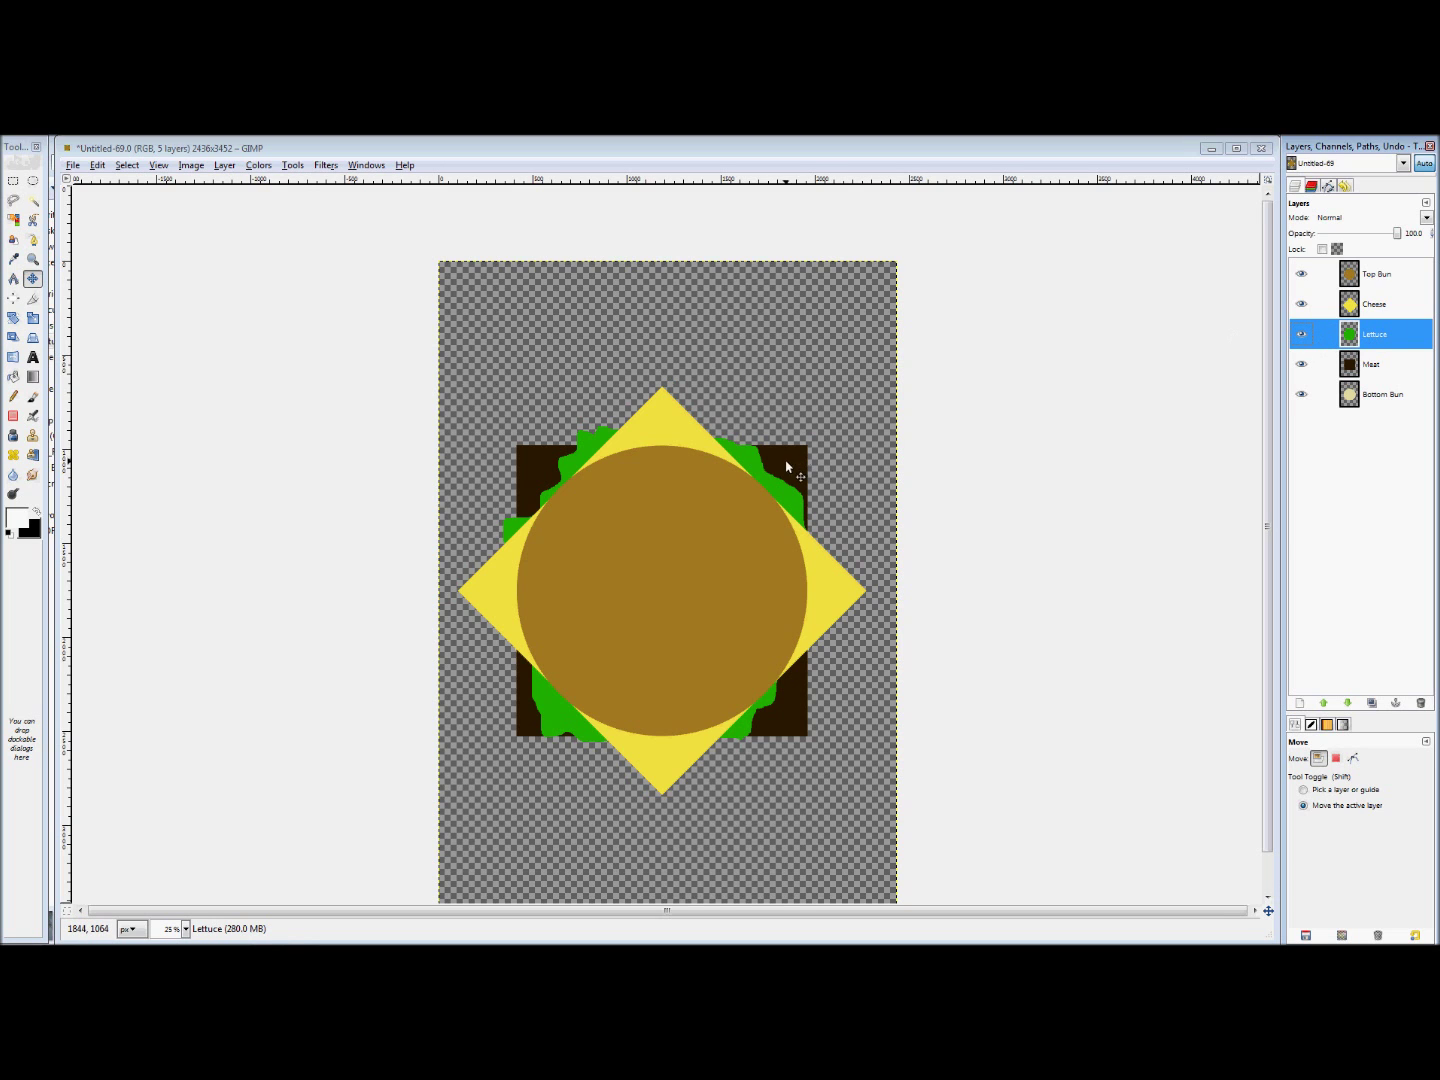
pyautogui.moveTo(775, 479); pyautogui.dragTo(864, 360)
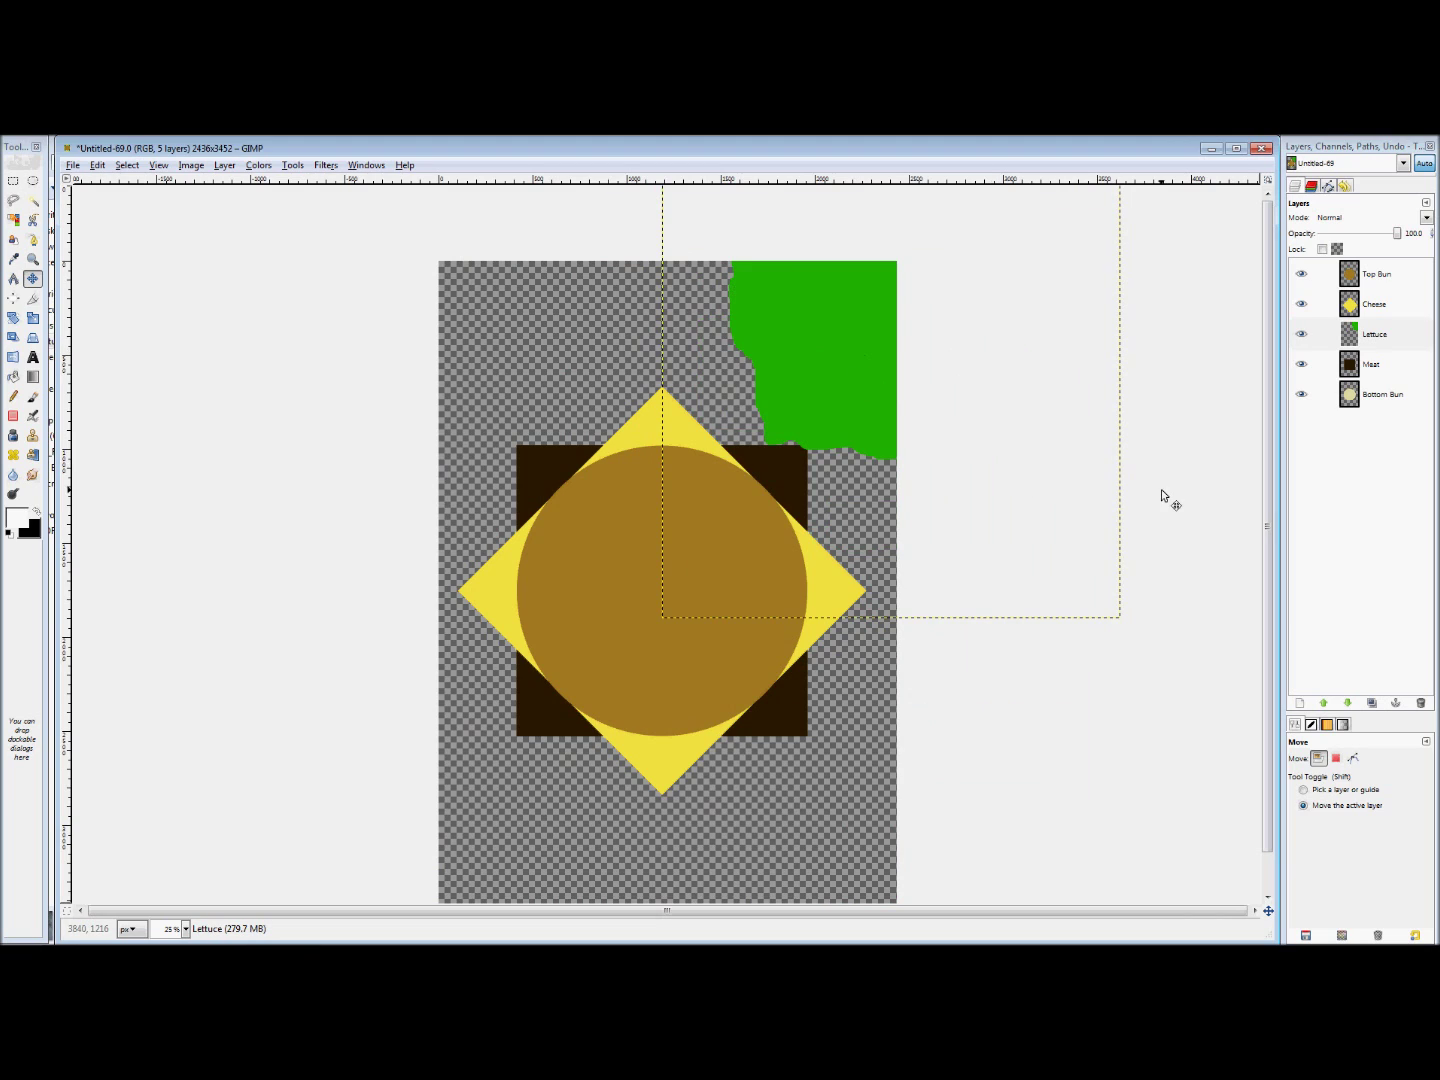
pyautogui.hotkey('ctrl', 'z')
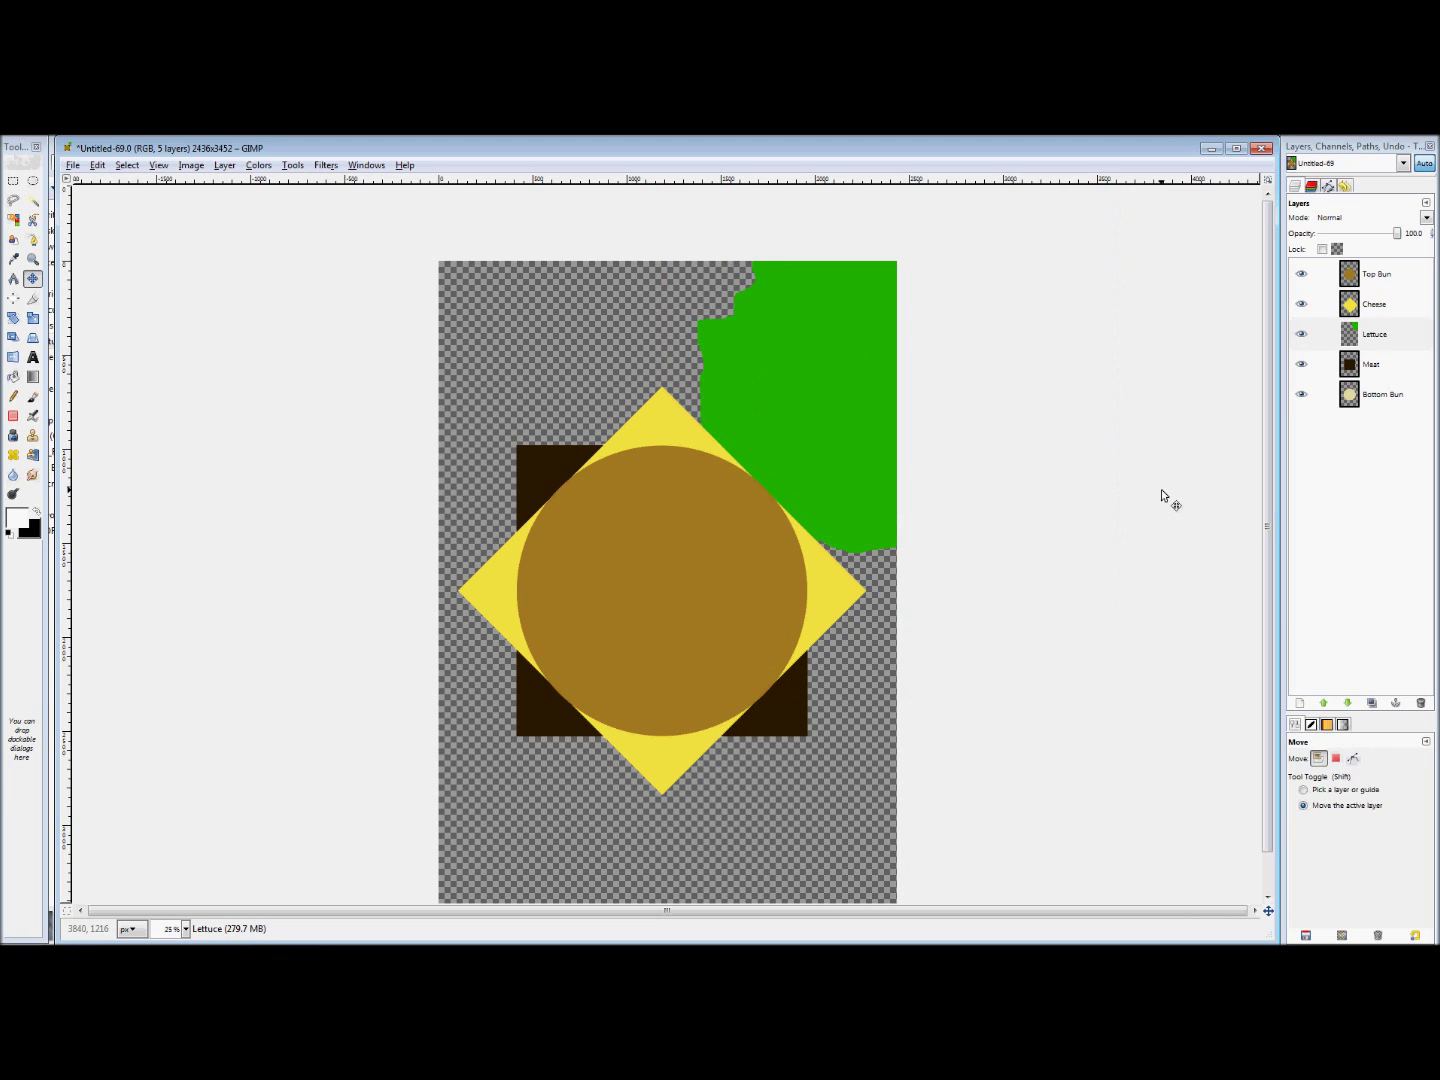
pyautogui.click(98, 165)
pyautogui.click(104, 183)
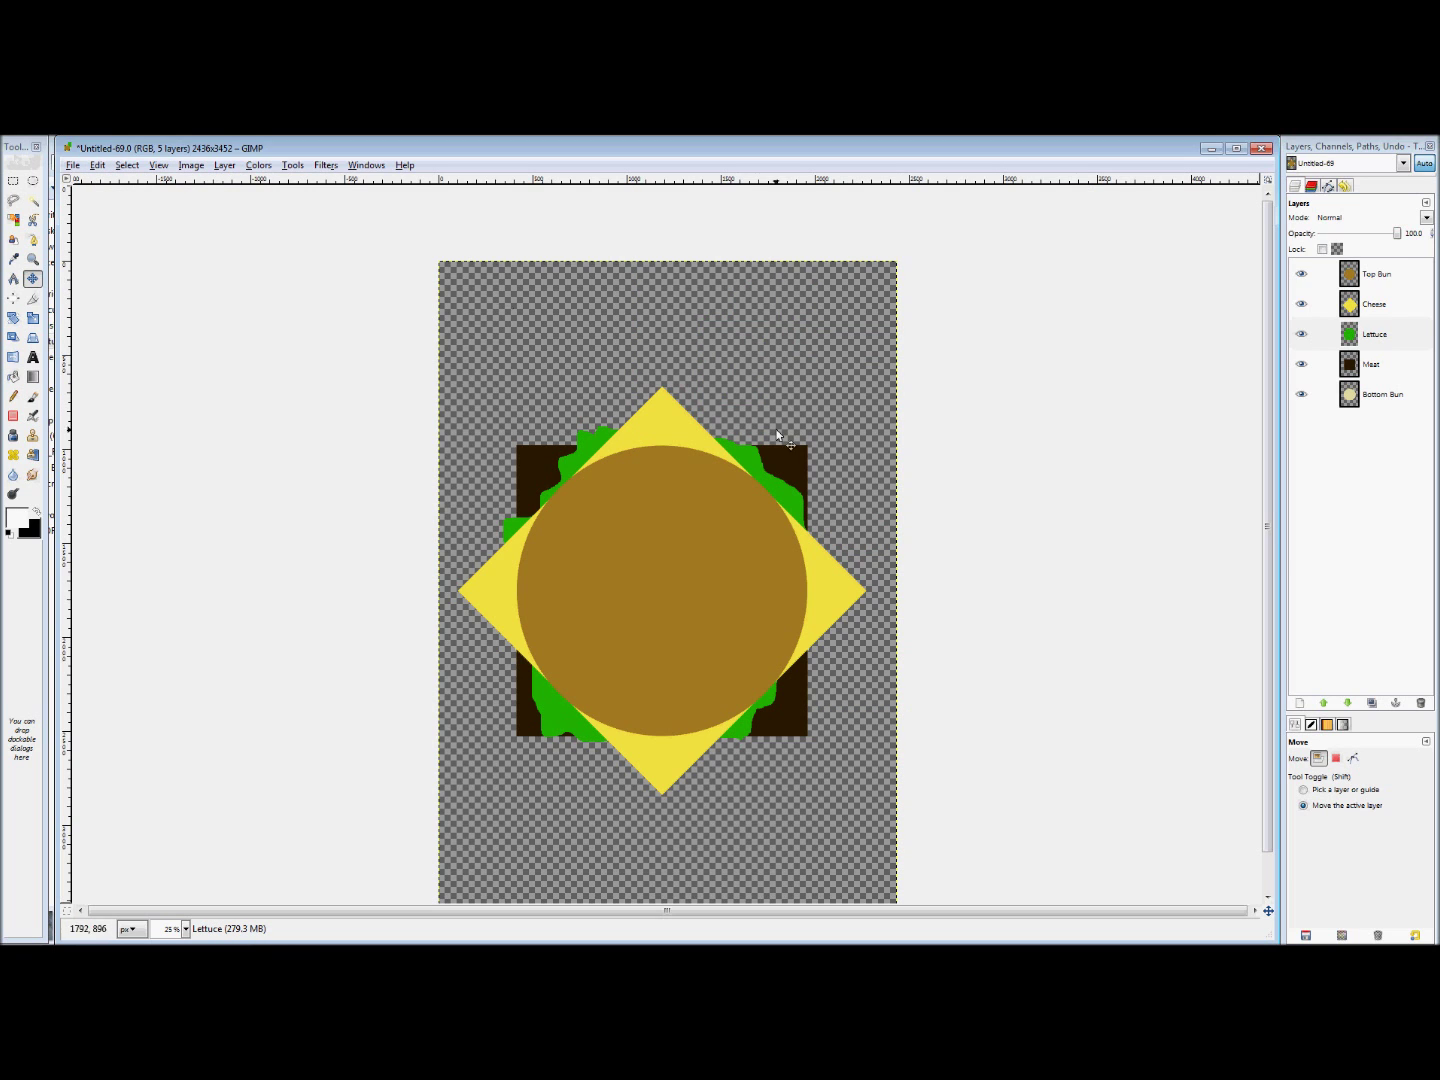
# - Move the Cheese layer toward the upper-left part of the canvas and undo the move
pyautogui.click(1373, 306)
pyautogui.moveTo(685, 413); pyautogui.dragTo(515, 348)
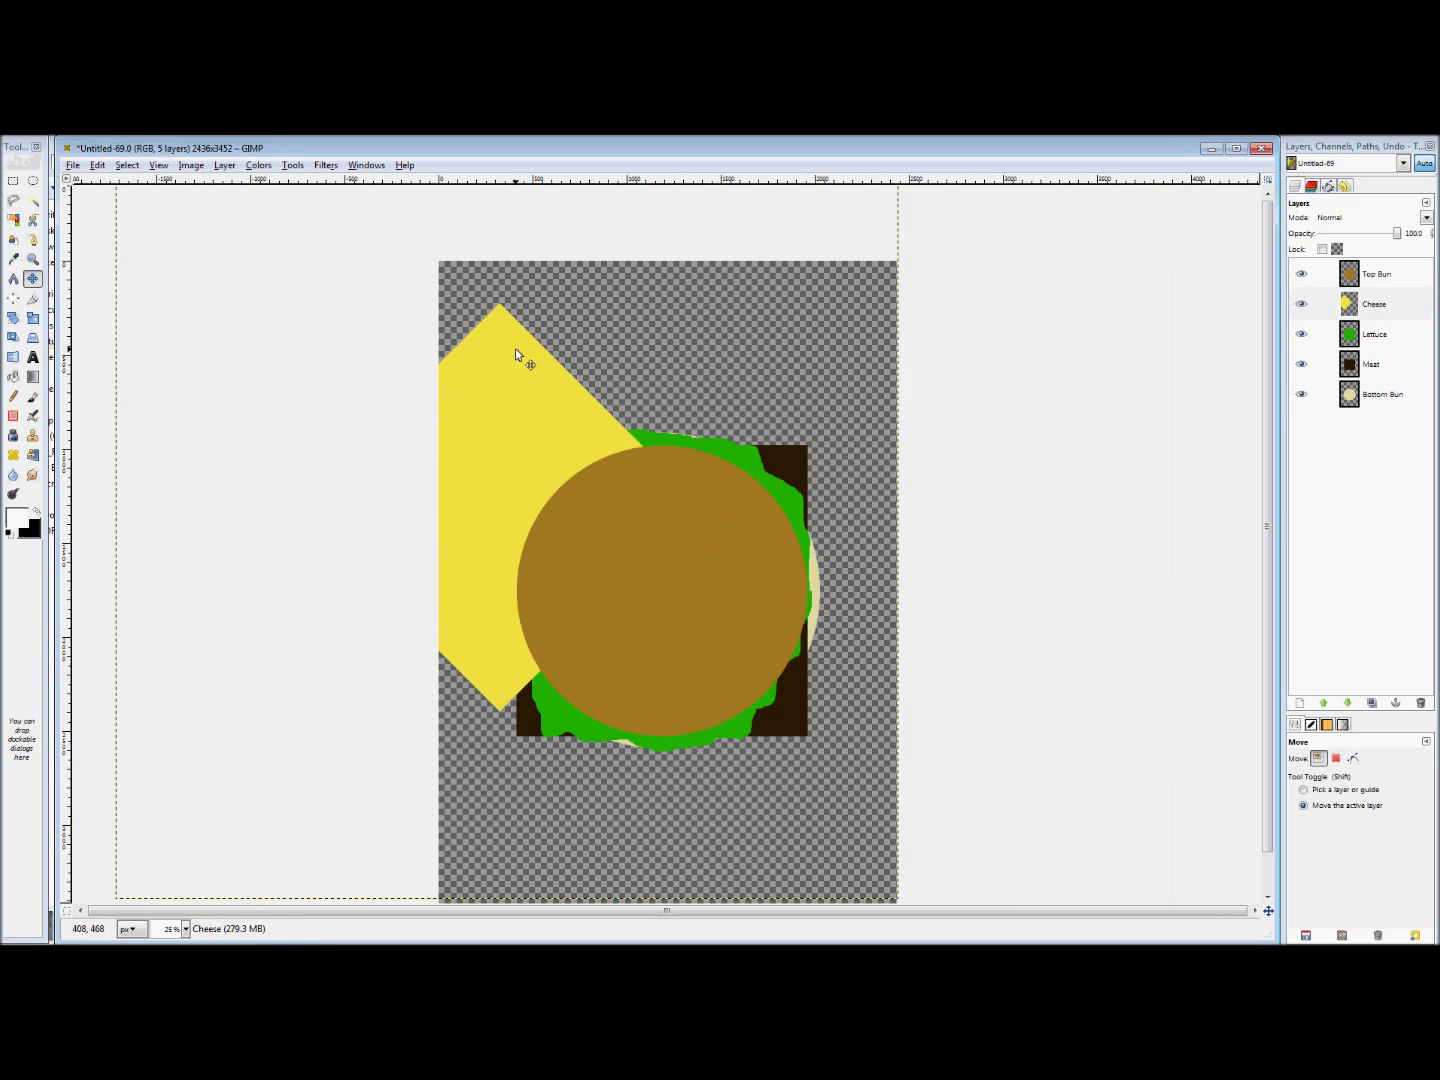
pyautogui.hotkey('ctrl', 'z')
pyautogui.hotkey('ctrl', 'z')
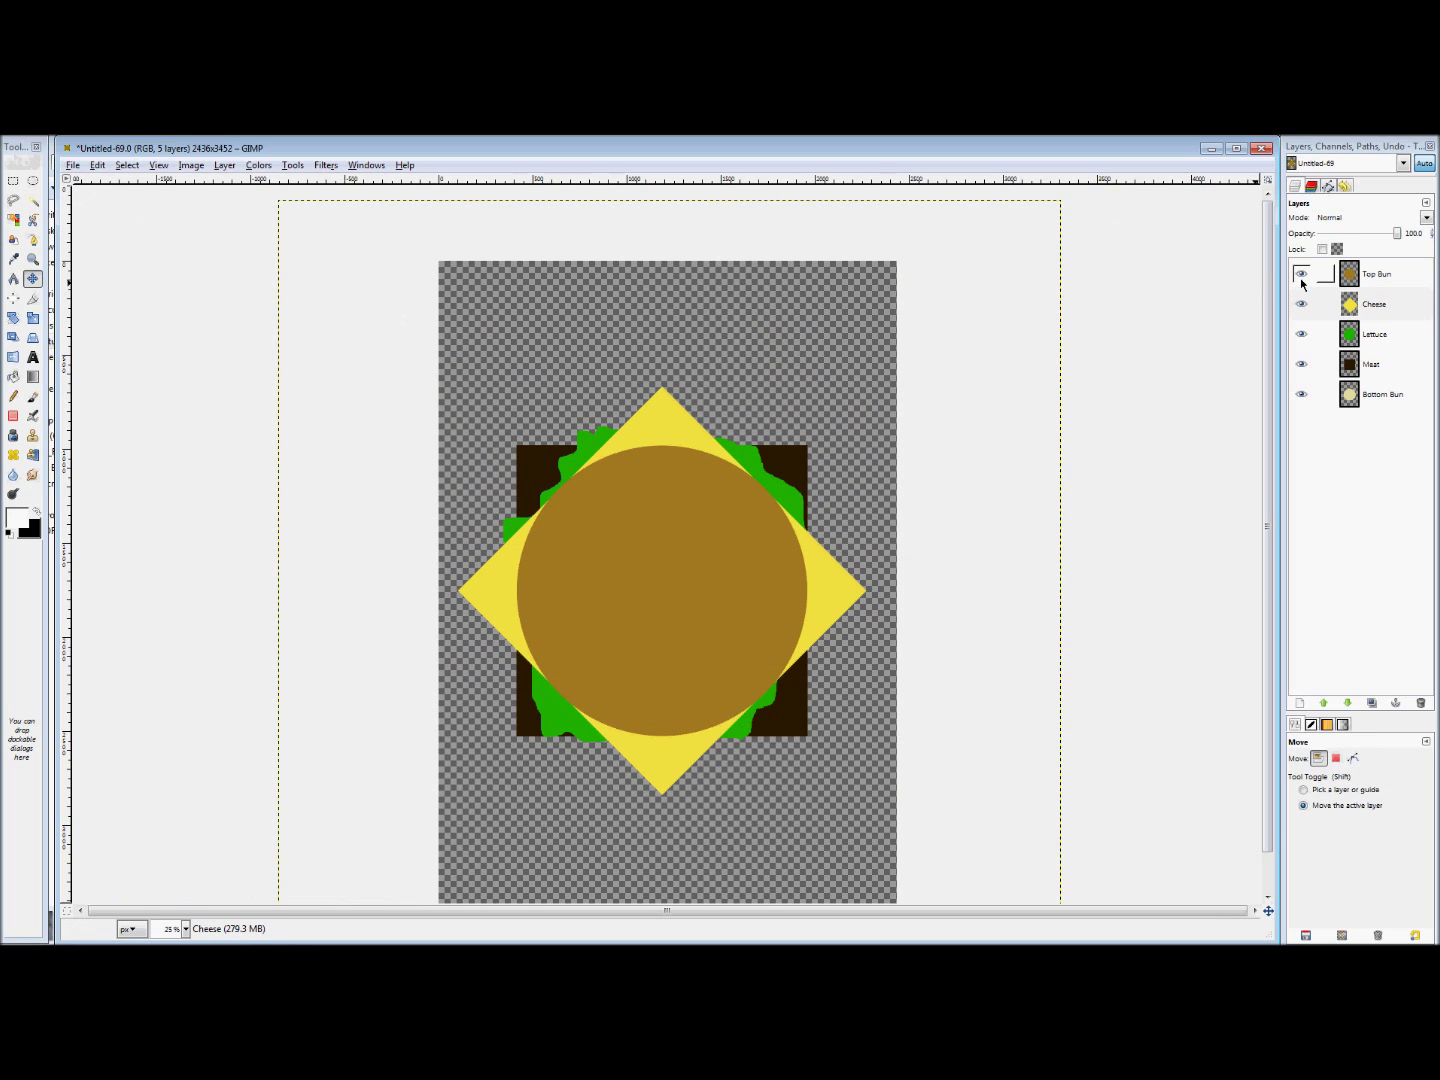
# - Hide the Top Bun, Cheese, Meat, Lettuce and Bottom Bun layers
pyautogui.click(1356, 277)
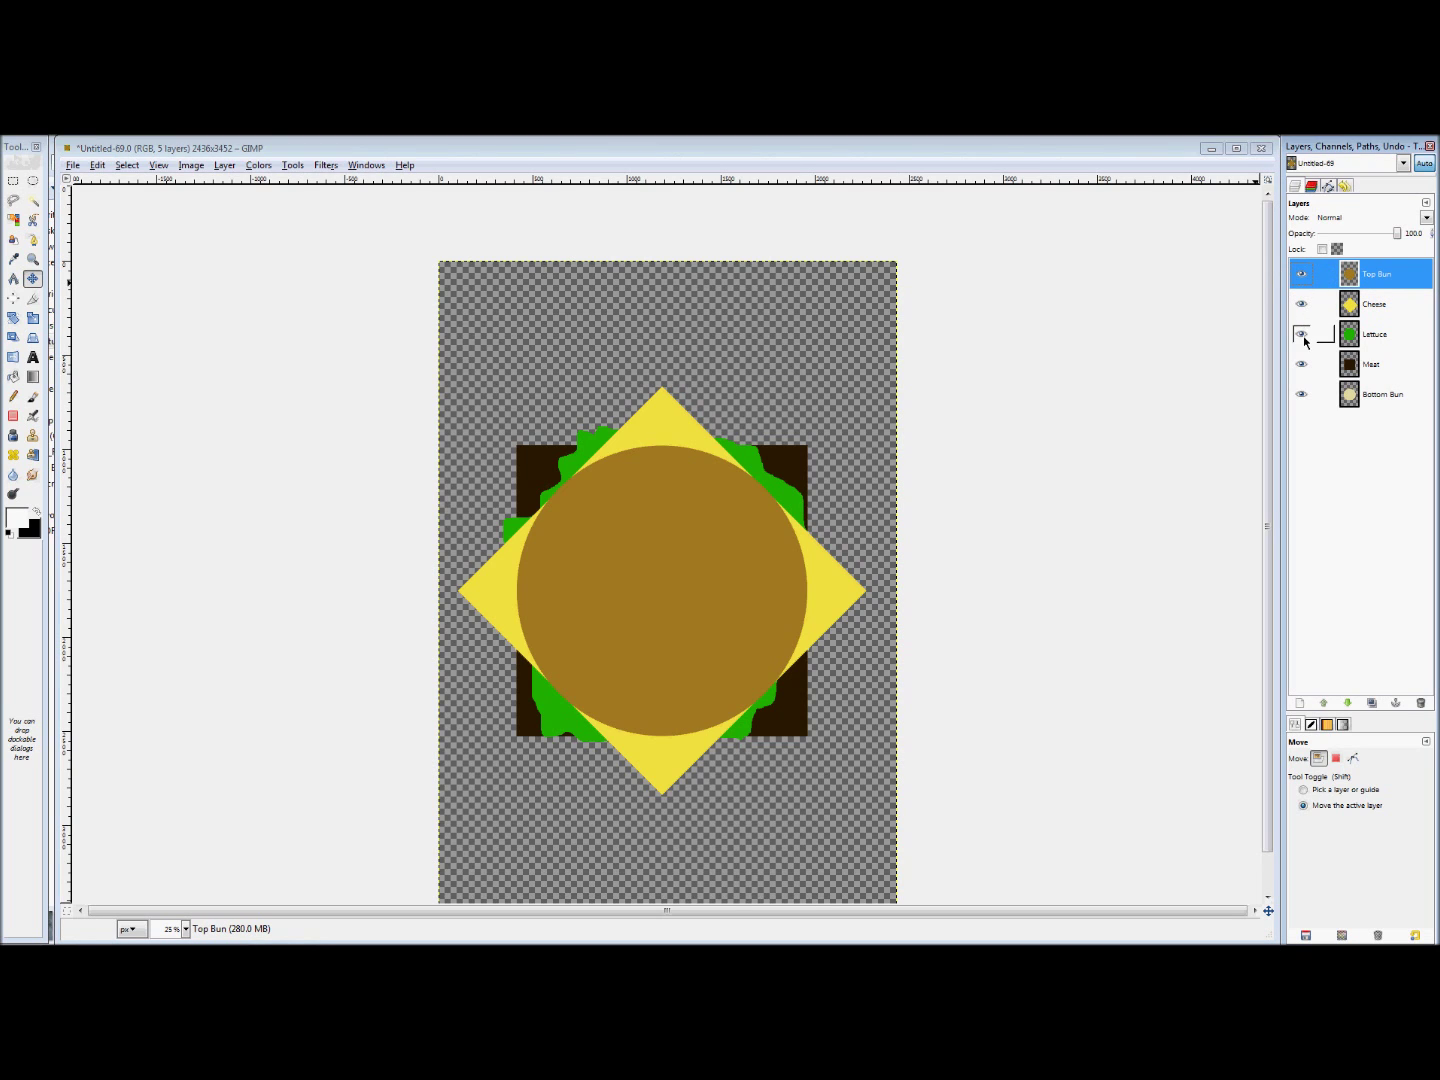
pyautogui.click(1301, 275)
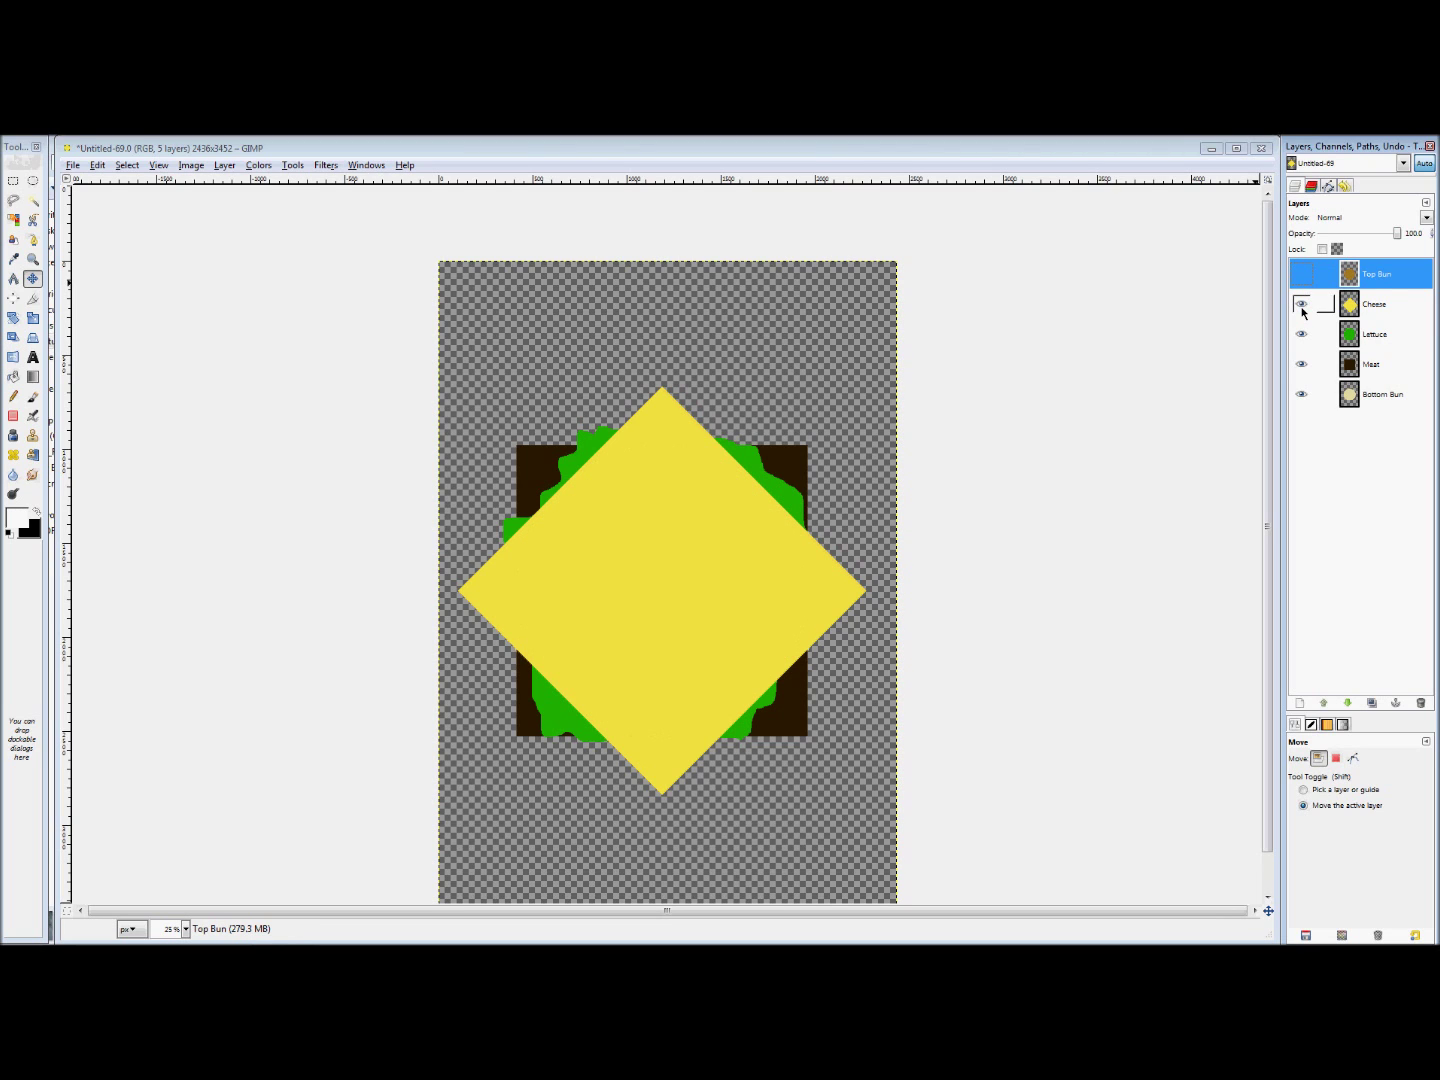
pyautogui.click(1301, 305)
pyautogui.click(1300, 365)
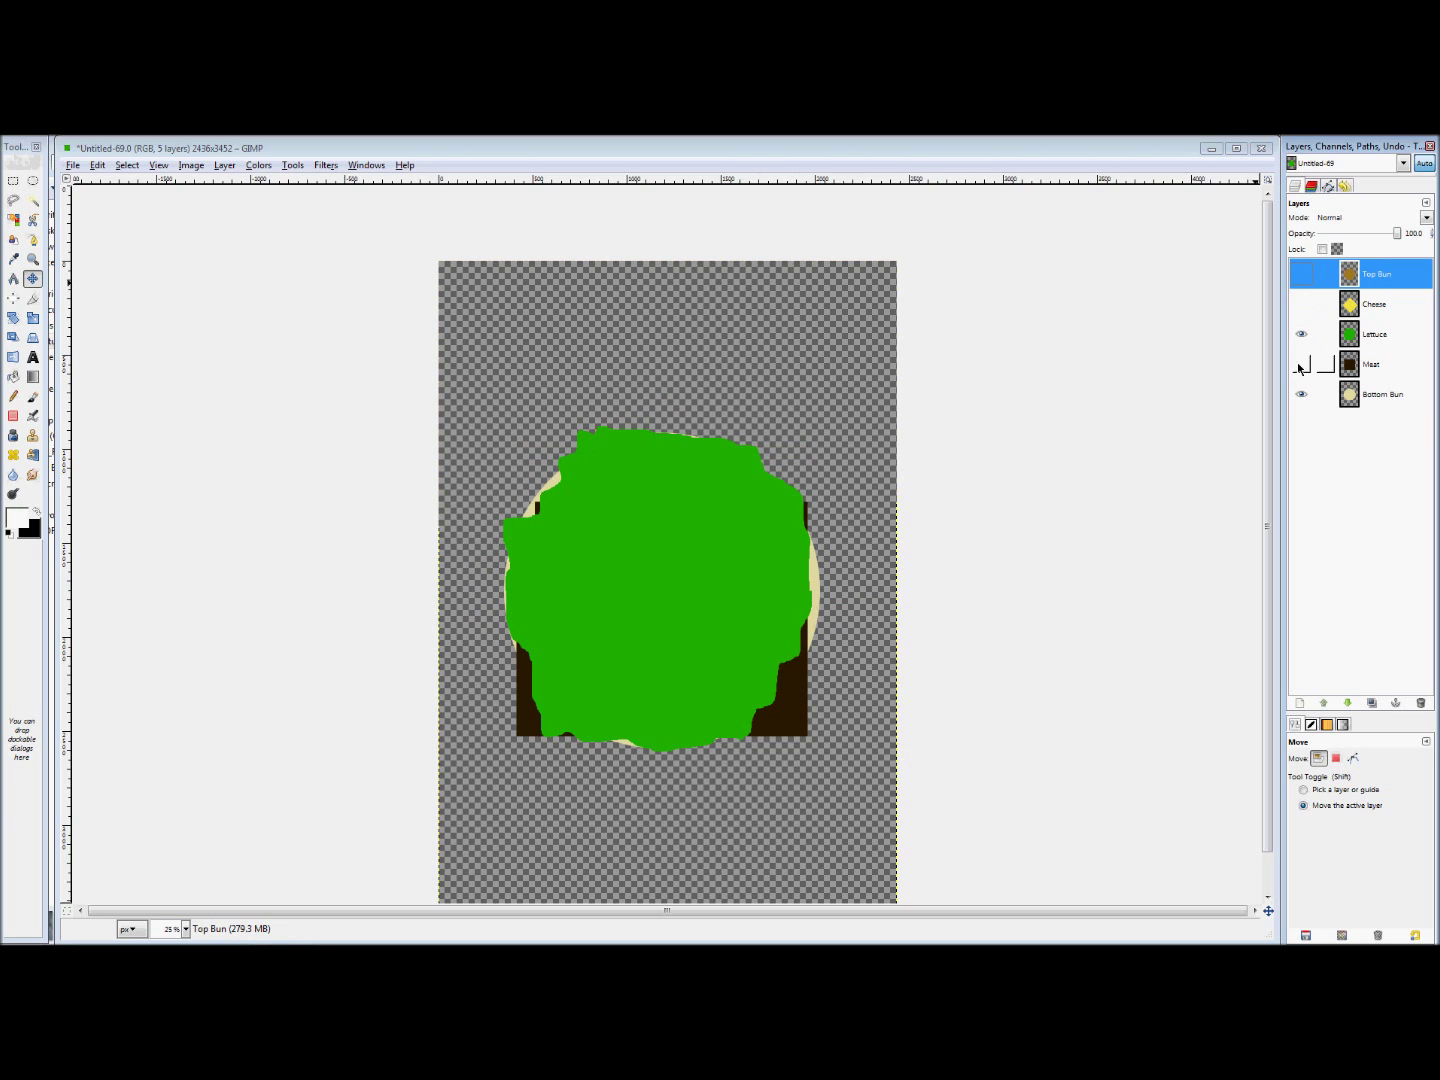
pyautogui.click(1299, 336)
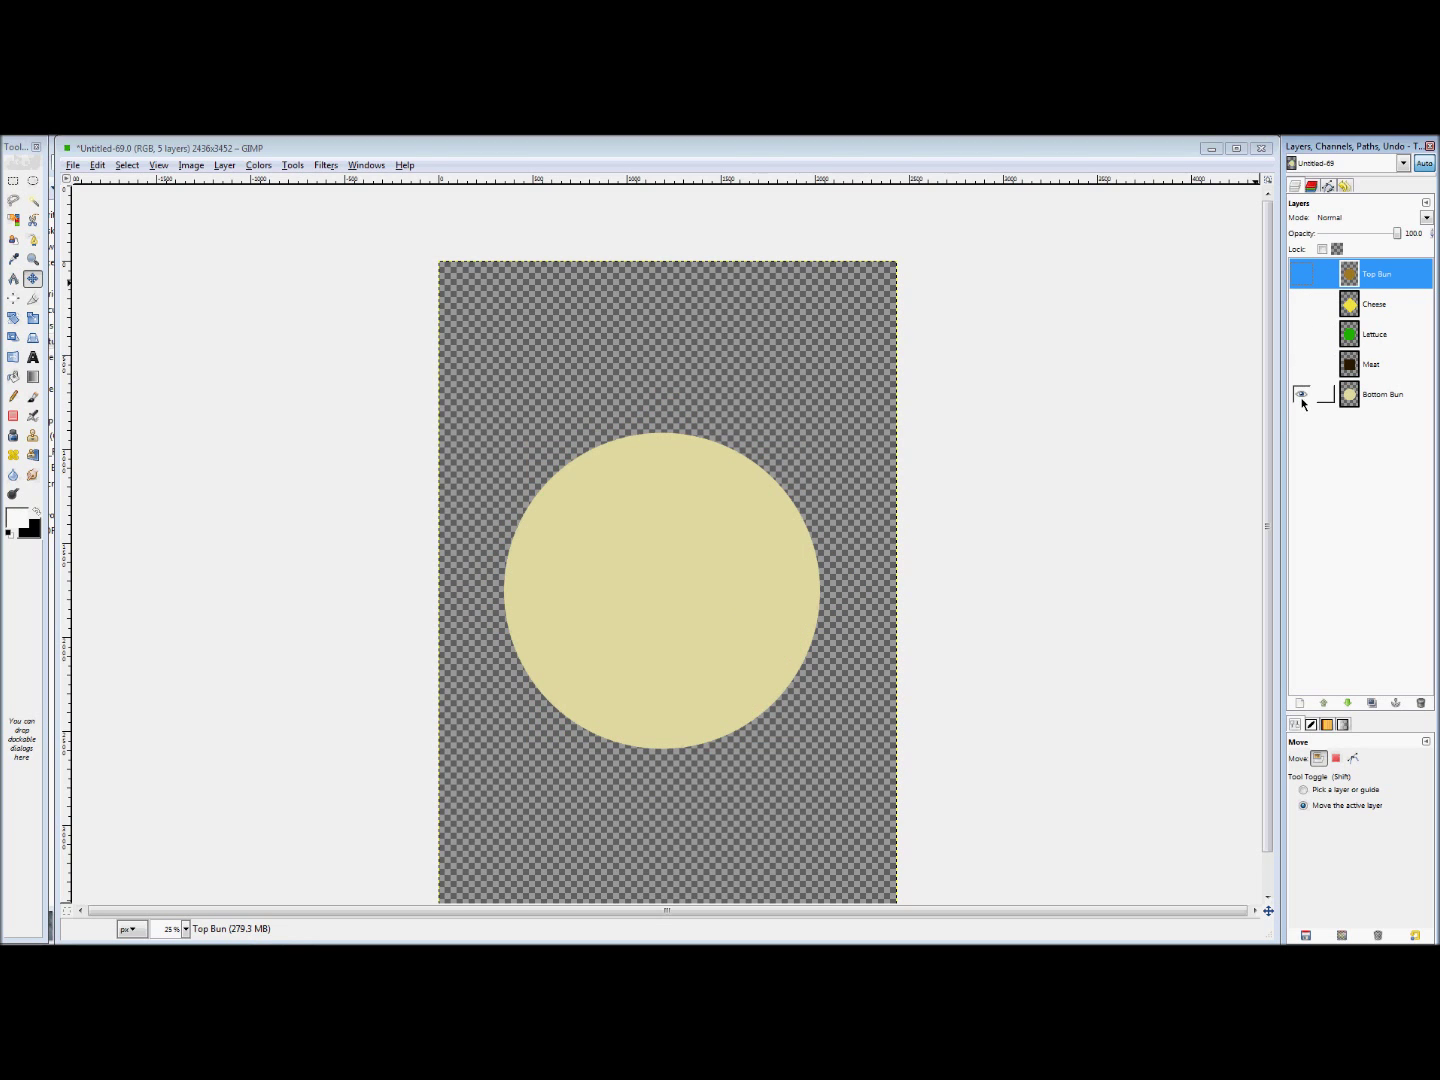
pyautogui.click(1301, 395)
# - Make all five burger layers visible again, from Bottom Bun up to Top Bun
pyautogui.click(1301, 395)
pyautogui.click(1301, 365)
pyautogui.click(1301, 335)
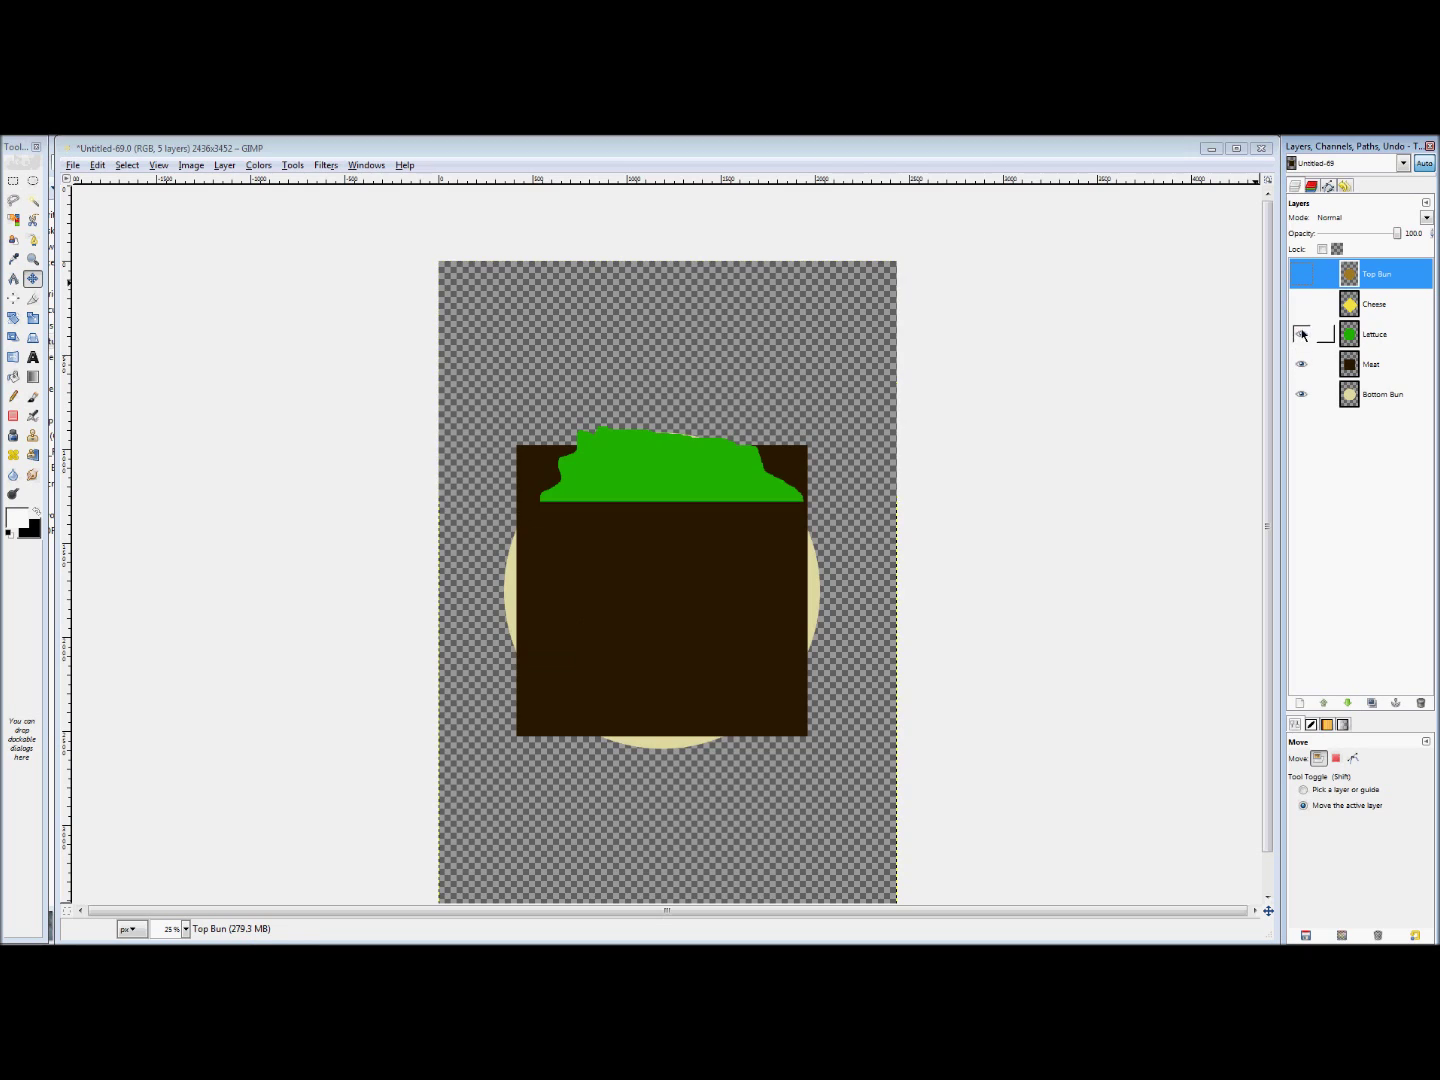
pyautogui.click(1301, 305)
pyautogui.click(1301, 276)
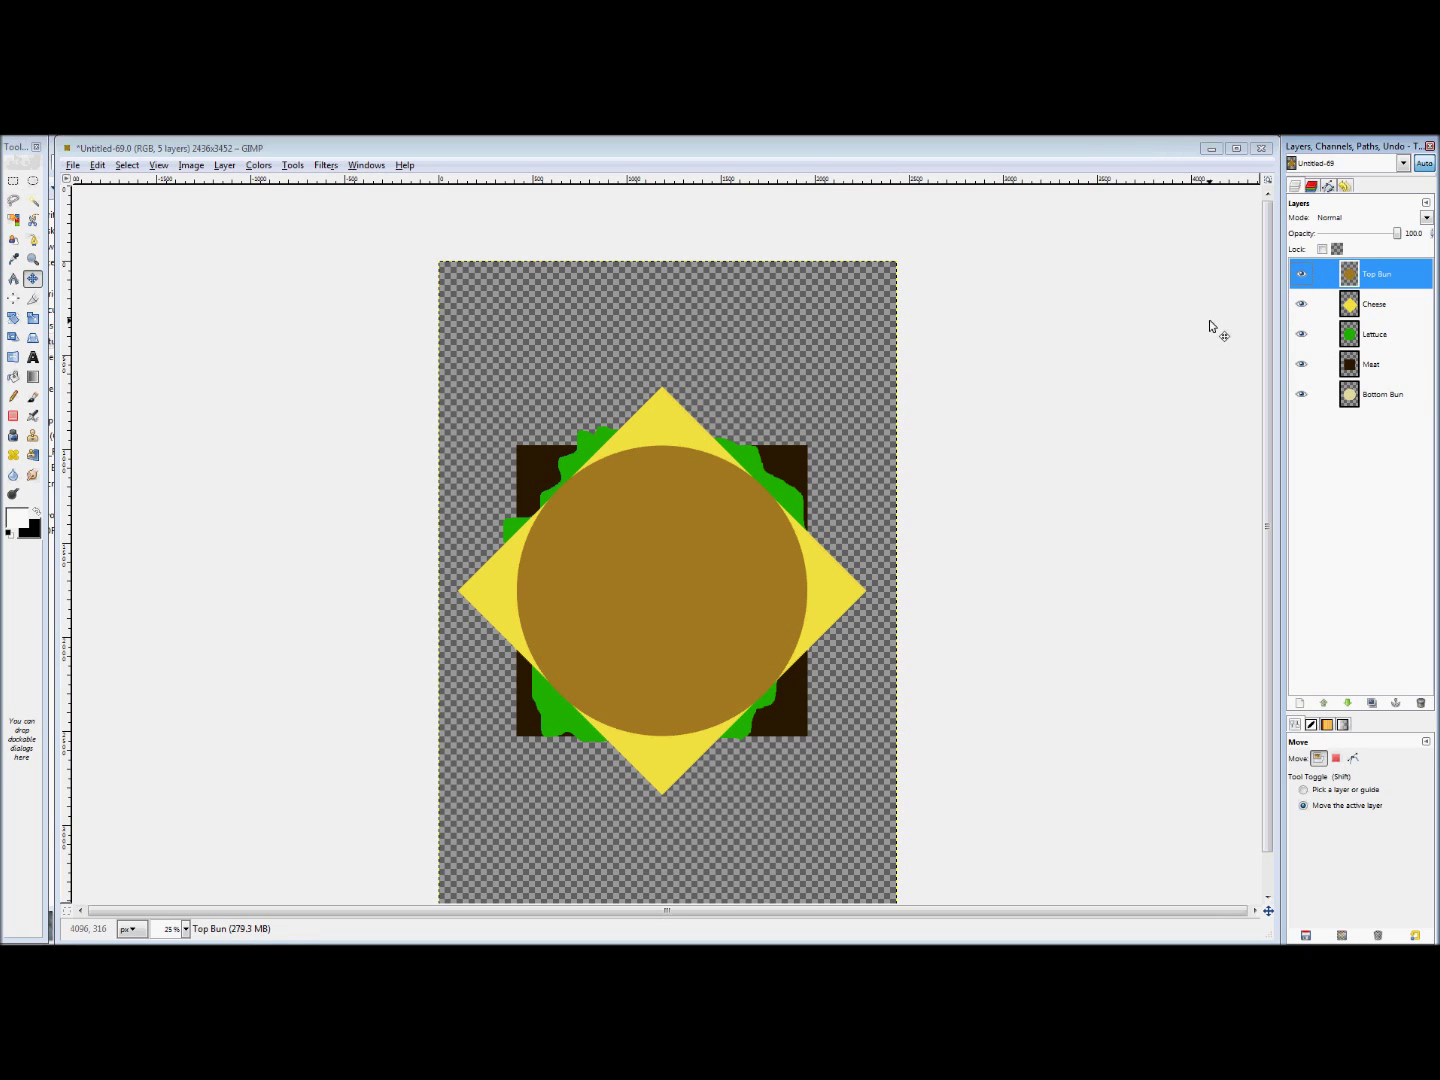
# - Link the Top Bun, Cheese, Lettuce, Meat and Bottom Bun layers together
pyautogui.click(1325, 274)
pyautogui.click(1325, 304)
pyautogui.click(1325, 334)
pyautogui.click(1325, 364)
pyautogui.click(1354, 395)
pyautogui.click(1318, 397)
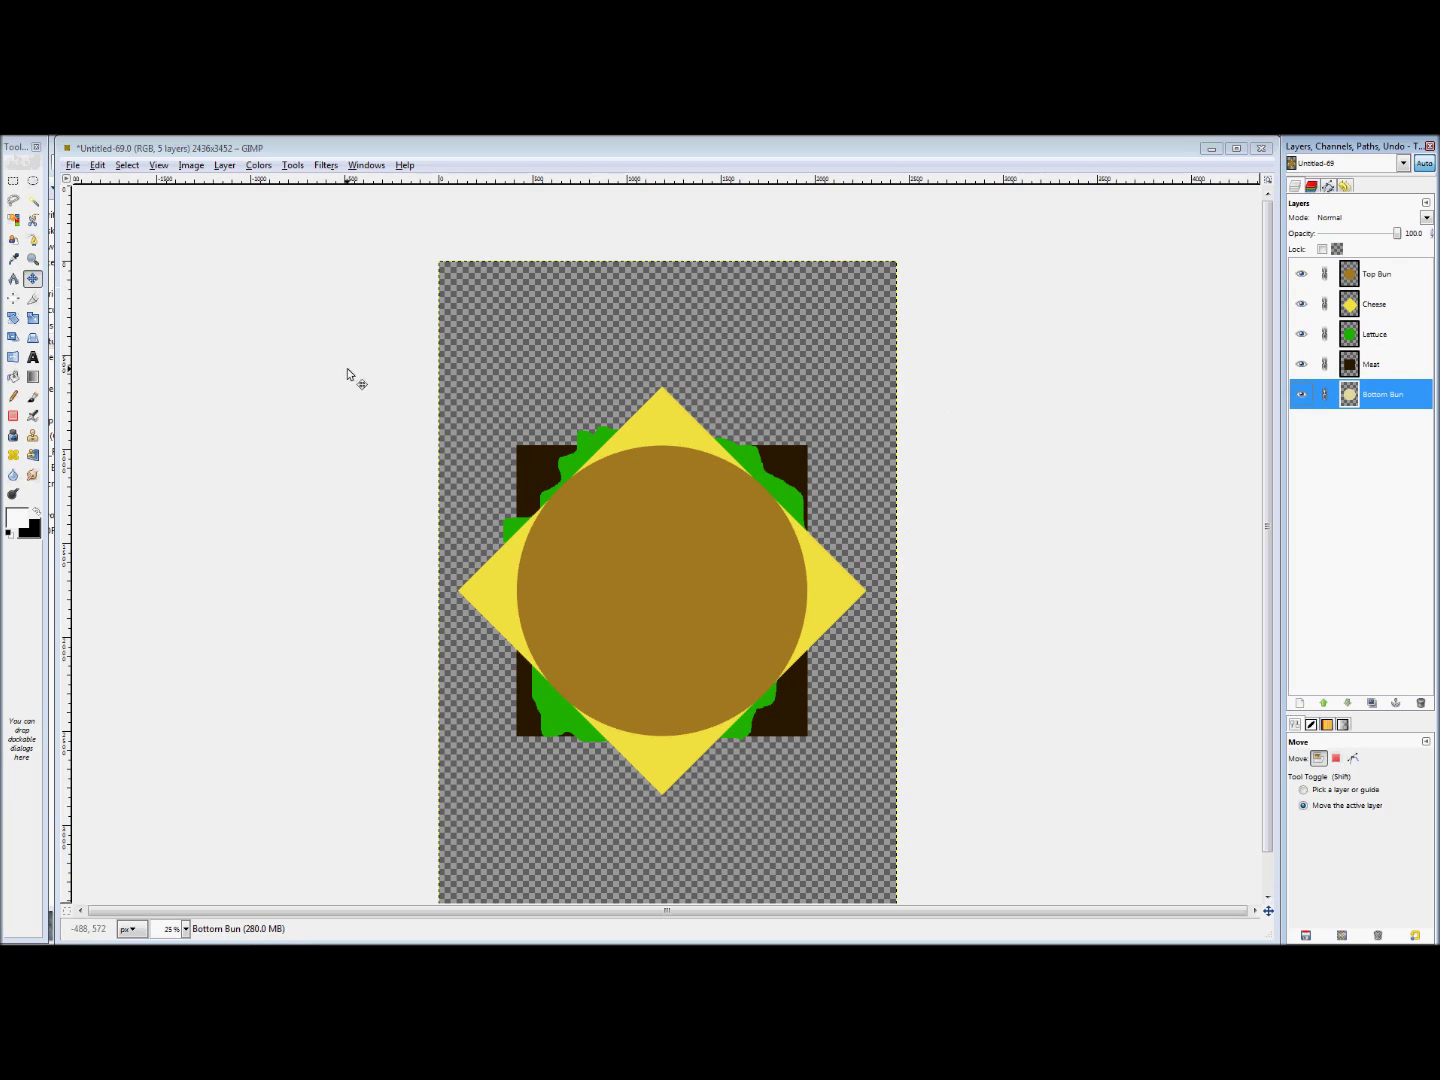
# - Move the linked burger layers slightly on the canvas, first with Bottom Bun active and again with Meat active
pyautogui.moveTo(648, 567); pyautogui.dragTo(681, 585)
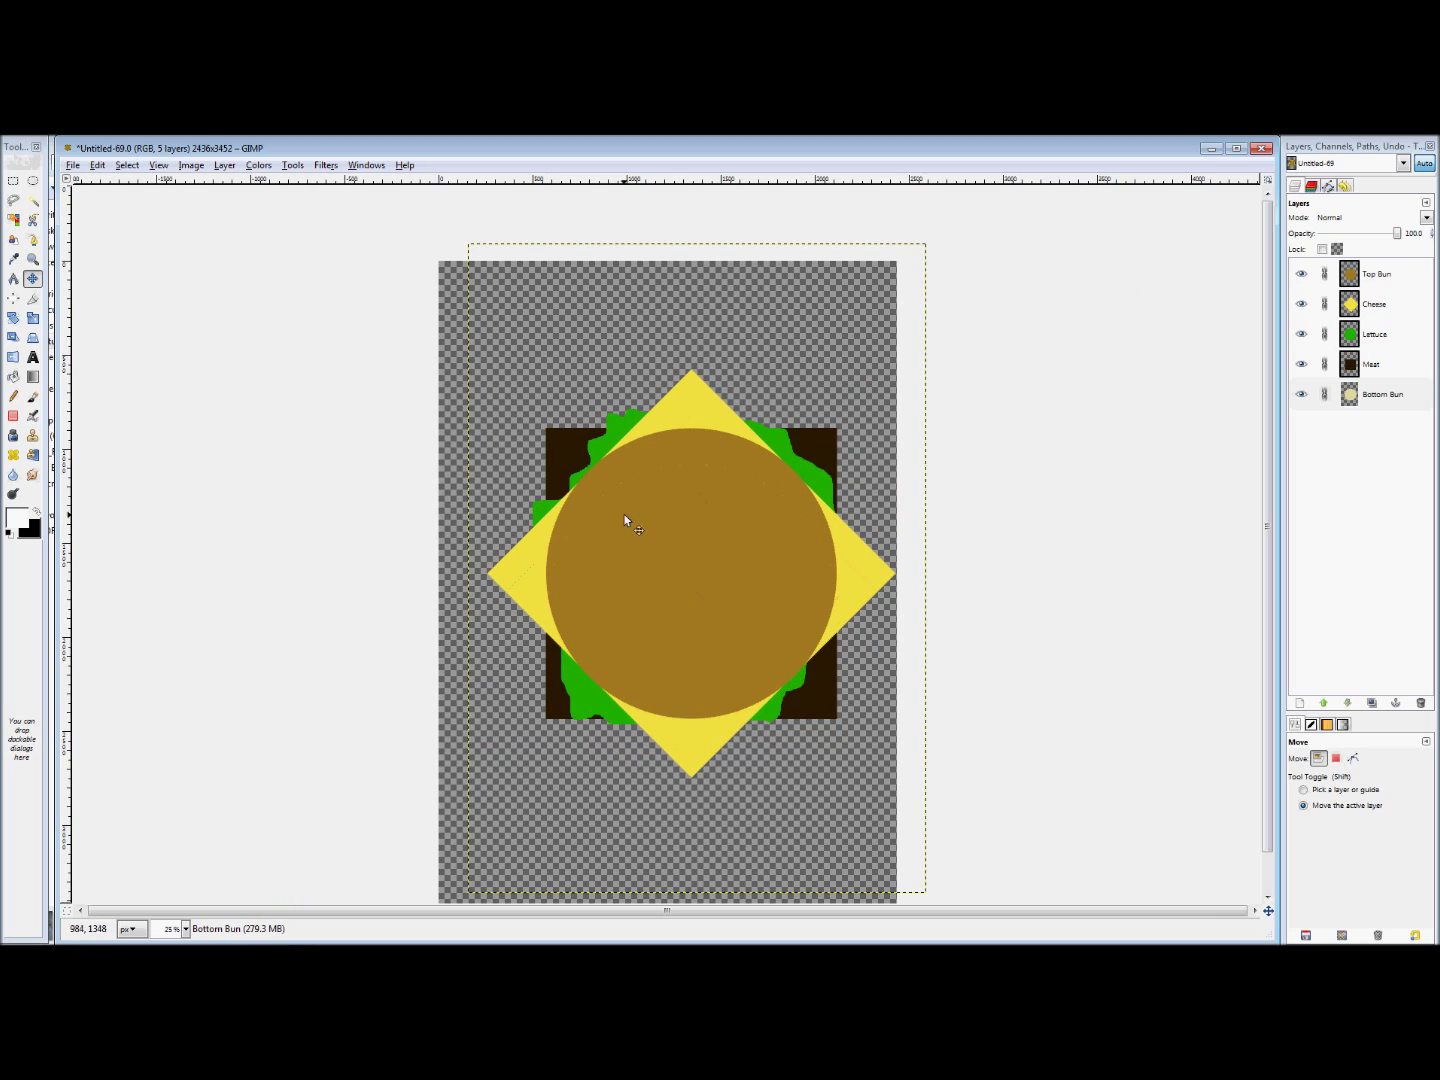
pyautogui.click(1398, 365)
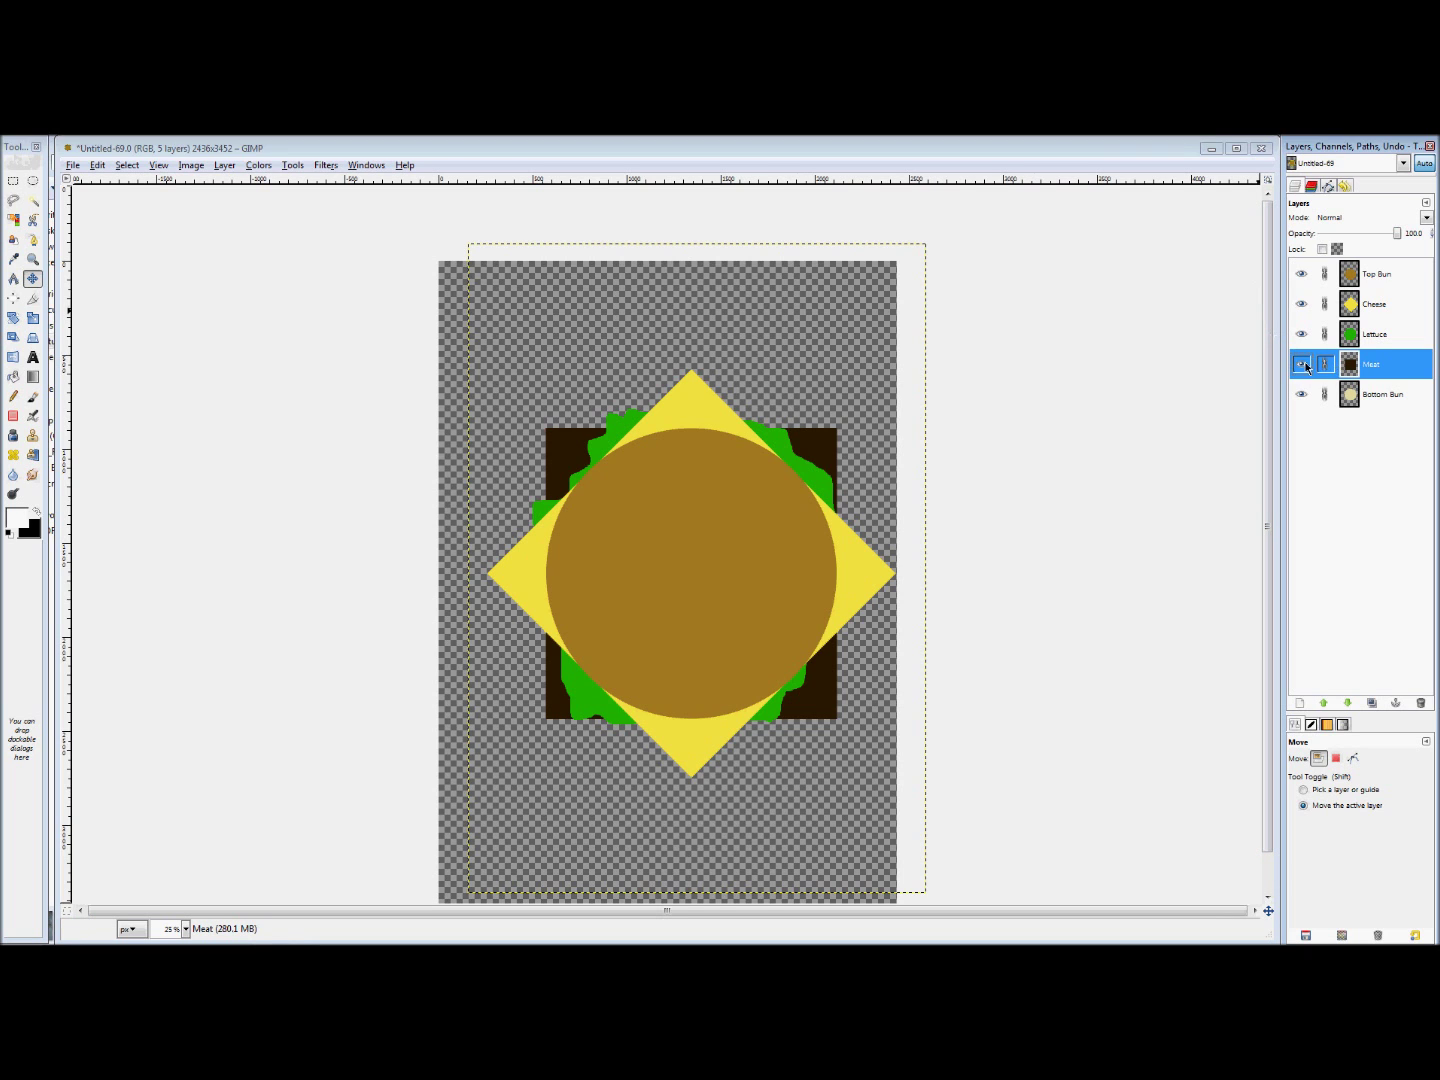
pyautogui.moveTo(645, 572); pyautogui.dragTo(1067, 435)
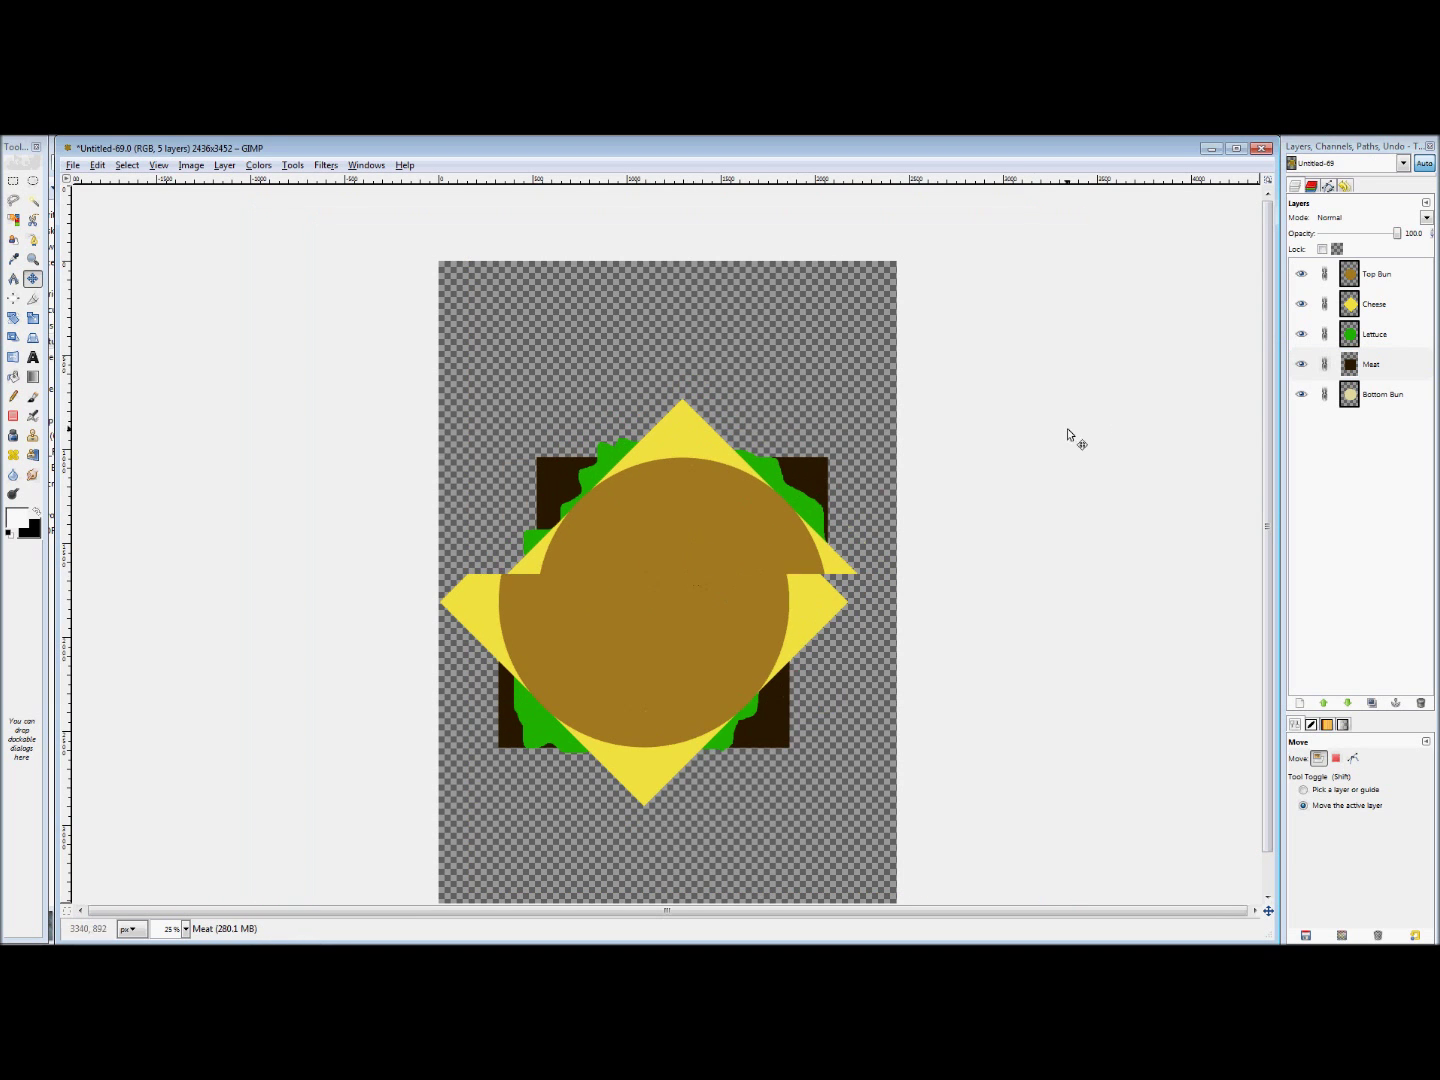
# - Unlink the Bottom Bun, Lettuce and Top Bun layers, keeping only Cheese and Meat linked
pyautogui.click(1325, 393)
pyautogui.click(1325, 333)
pyautogui.click(1325, 273)
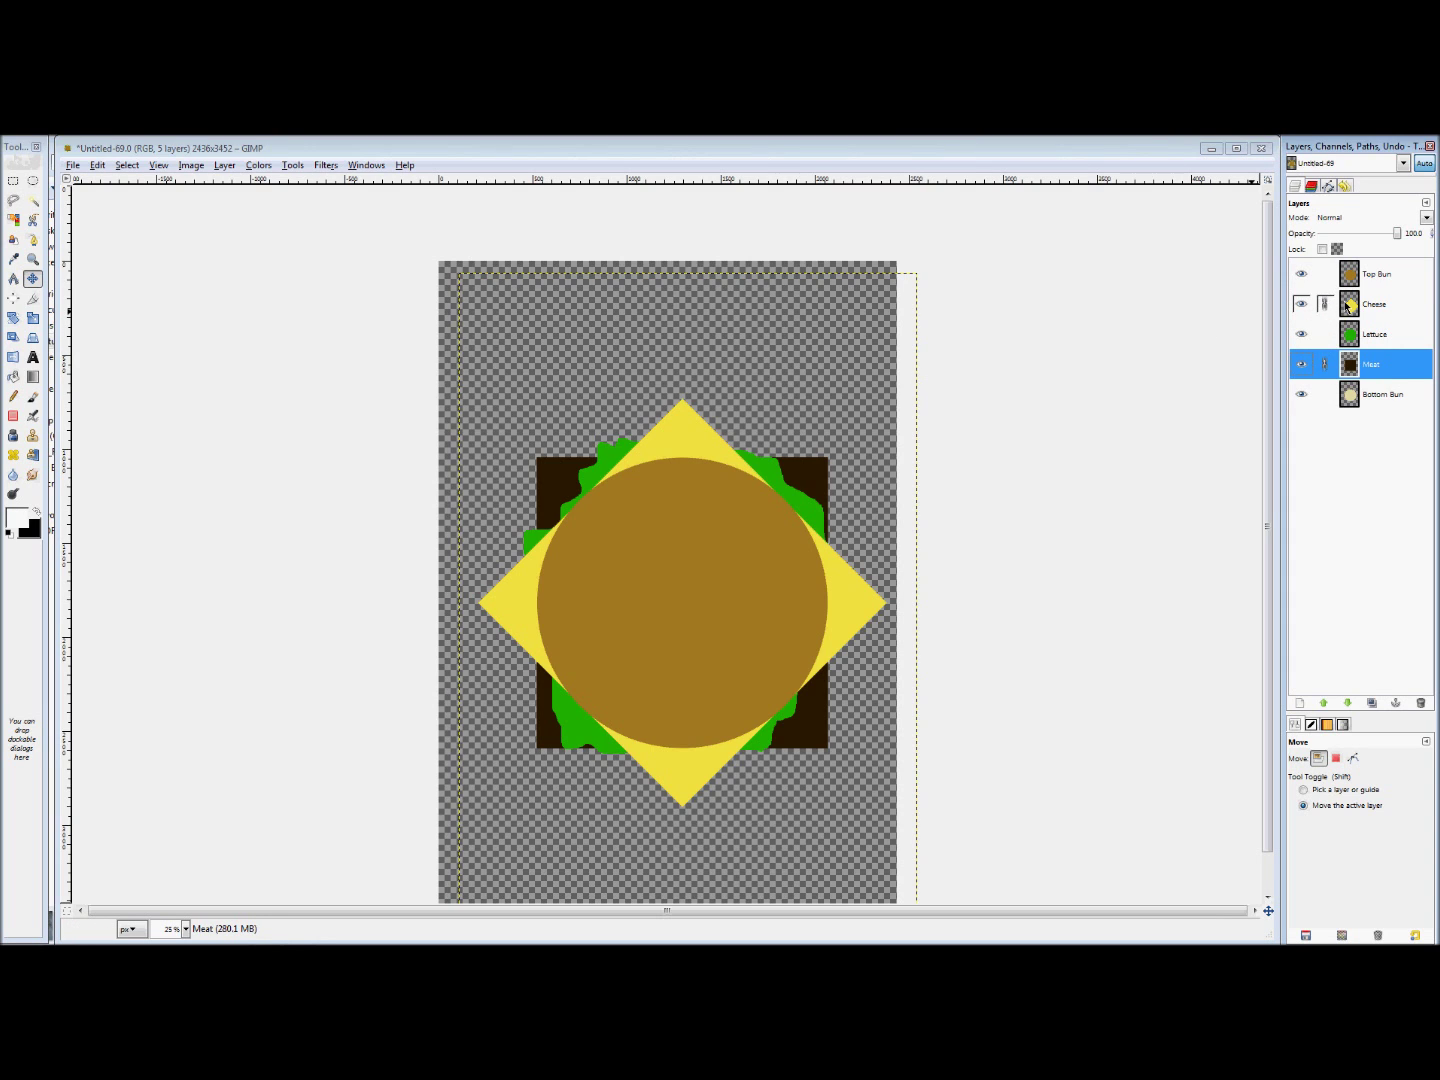
# - Move the linked Cheese and Meat layers up and to the right together, and undo the move
pyautogui.click(1346, 306)
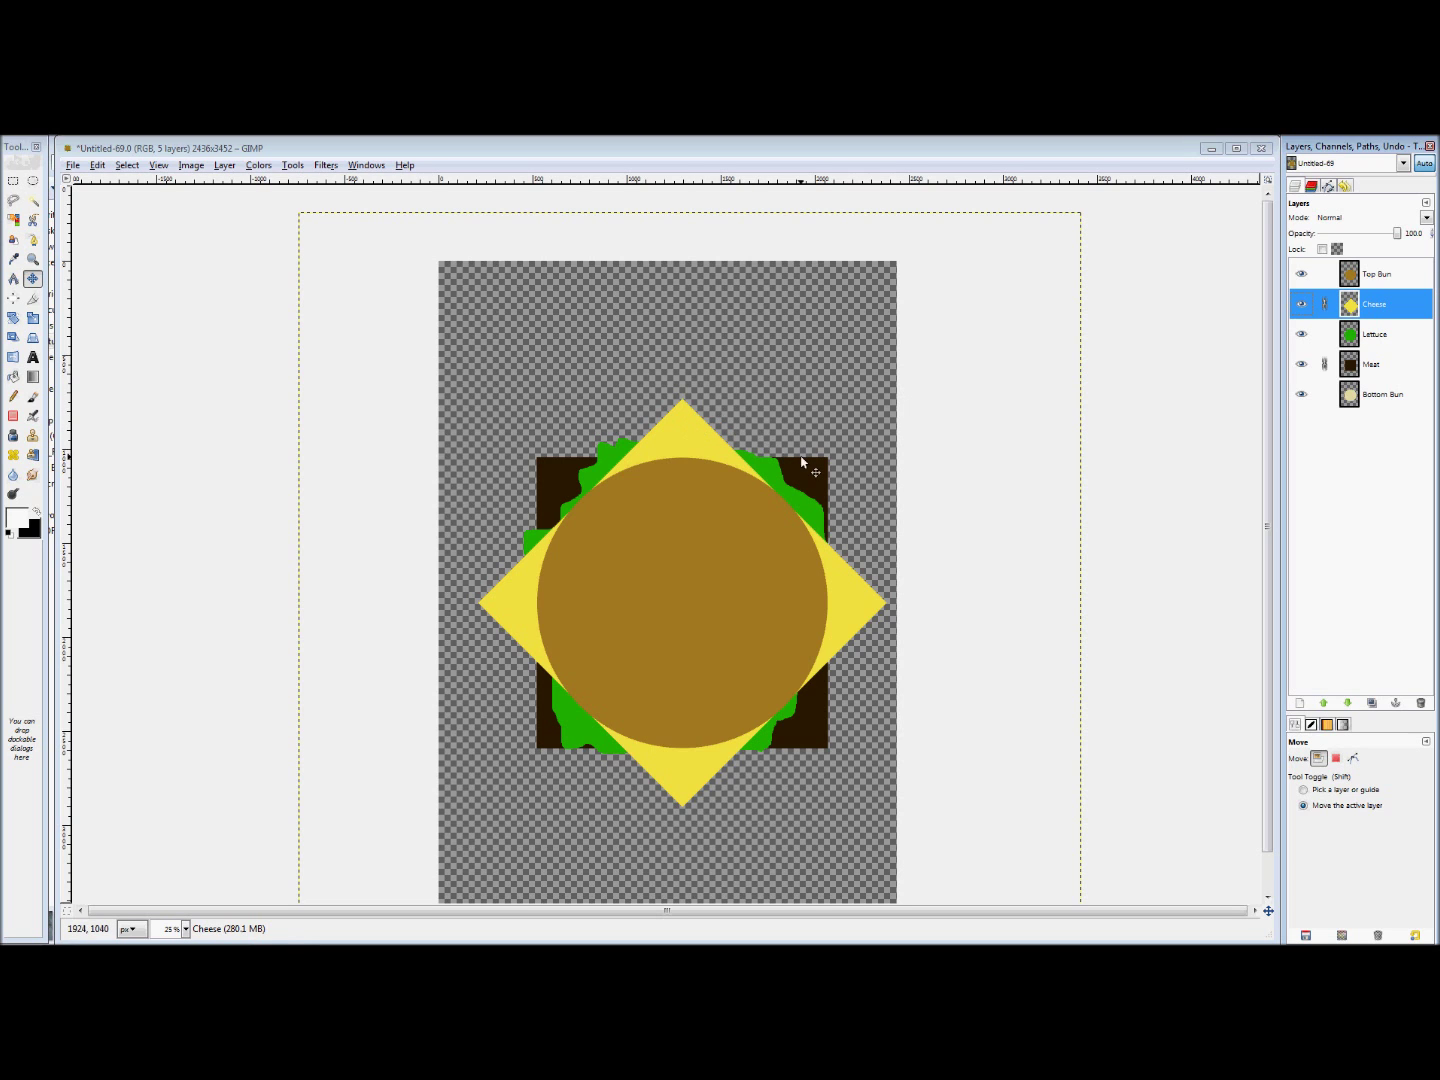
pyautogui.moveTo(966, 597); pyautogui.dragTo(800, 360)
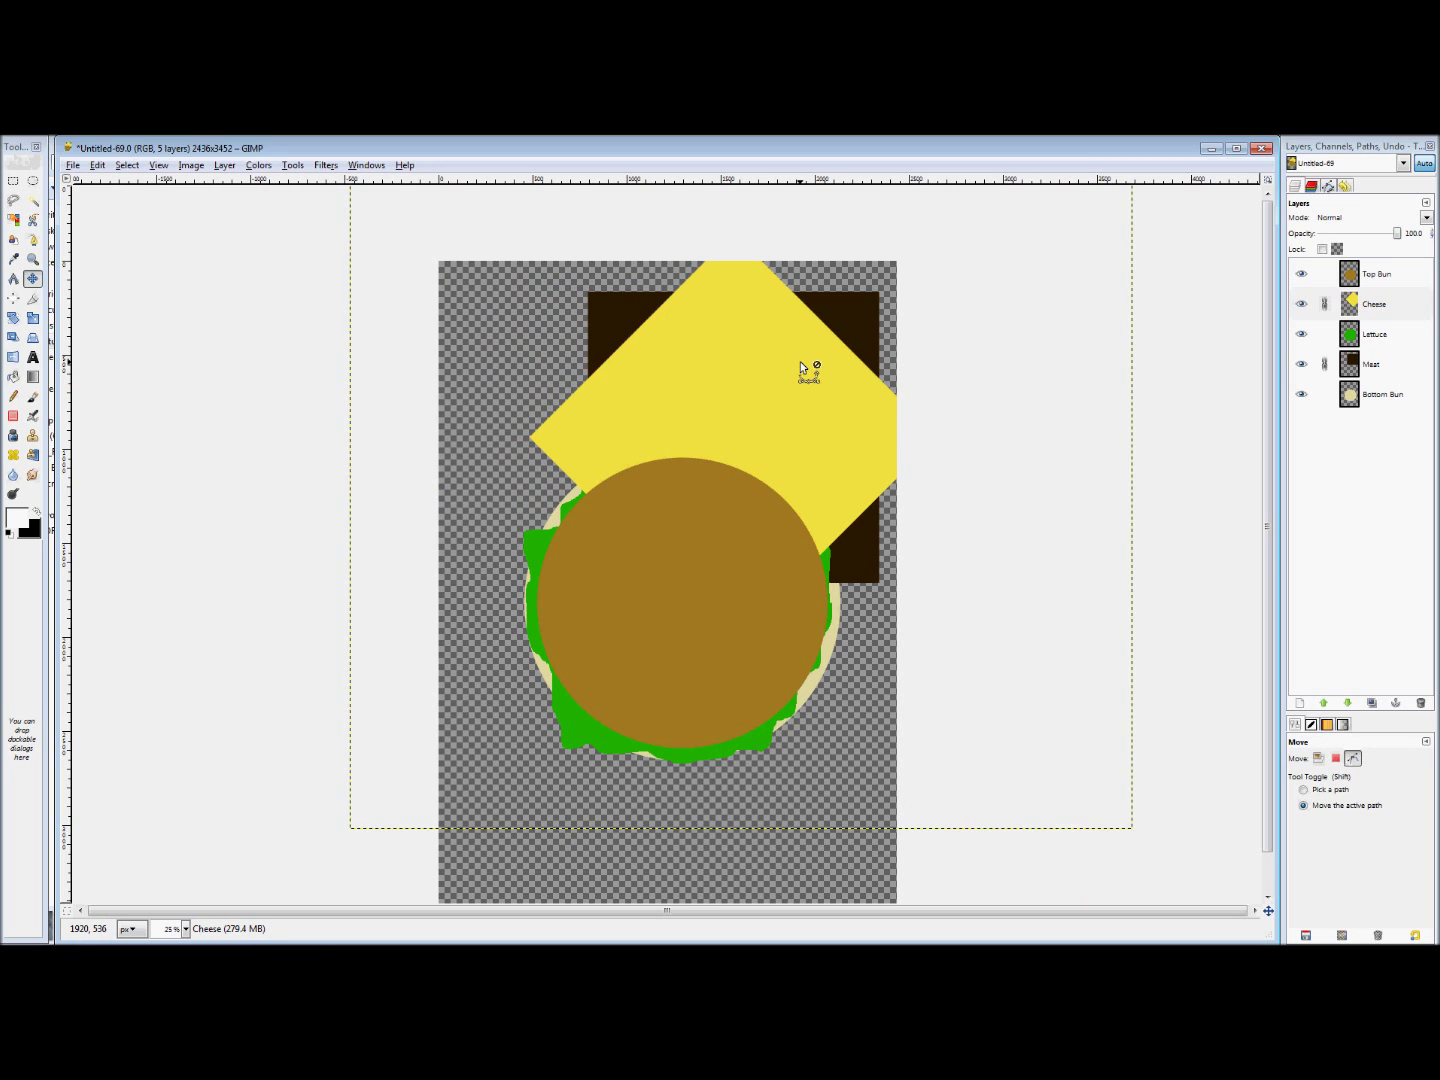
pyautogui.hotkey('ctrl', 'z')
# - Relink the Lettuce, Bottom Bun and Top Bun layers and move the whole burger slightly upward
pyautogui.click(1325, 334)
pyautogui.click(1325, 394)
pyautogui.click(1325, 274)
pyautogui.moveTo(691, 568); pyautogui.dragTo(686, 525)
# - Unlink all five burger layers from one another
pyautogui.click(1325, 274)
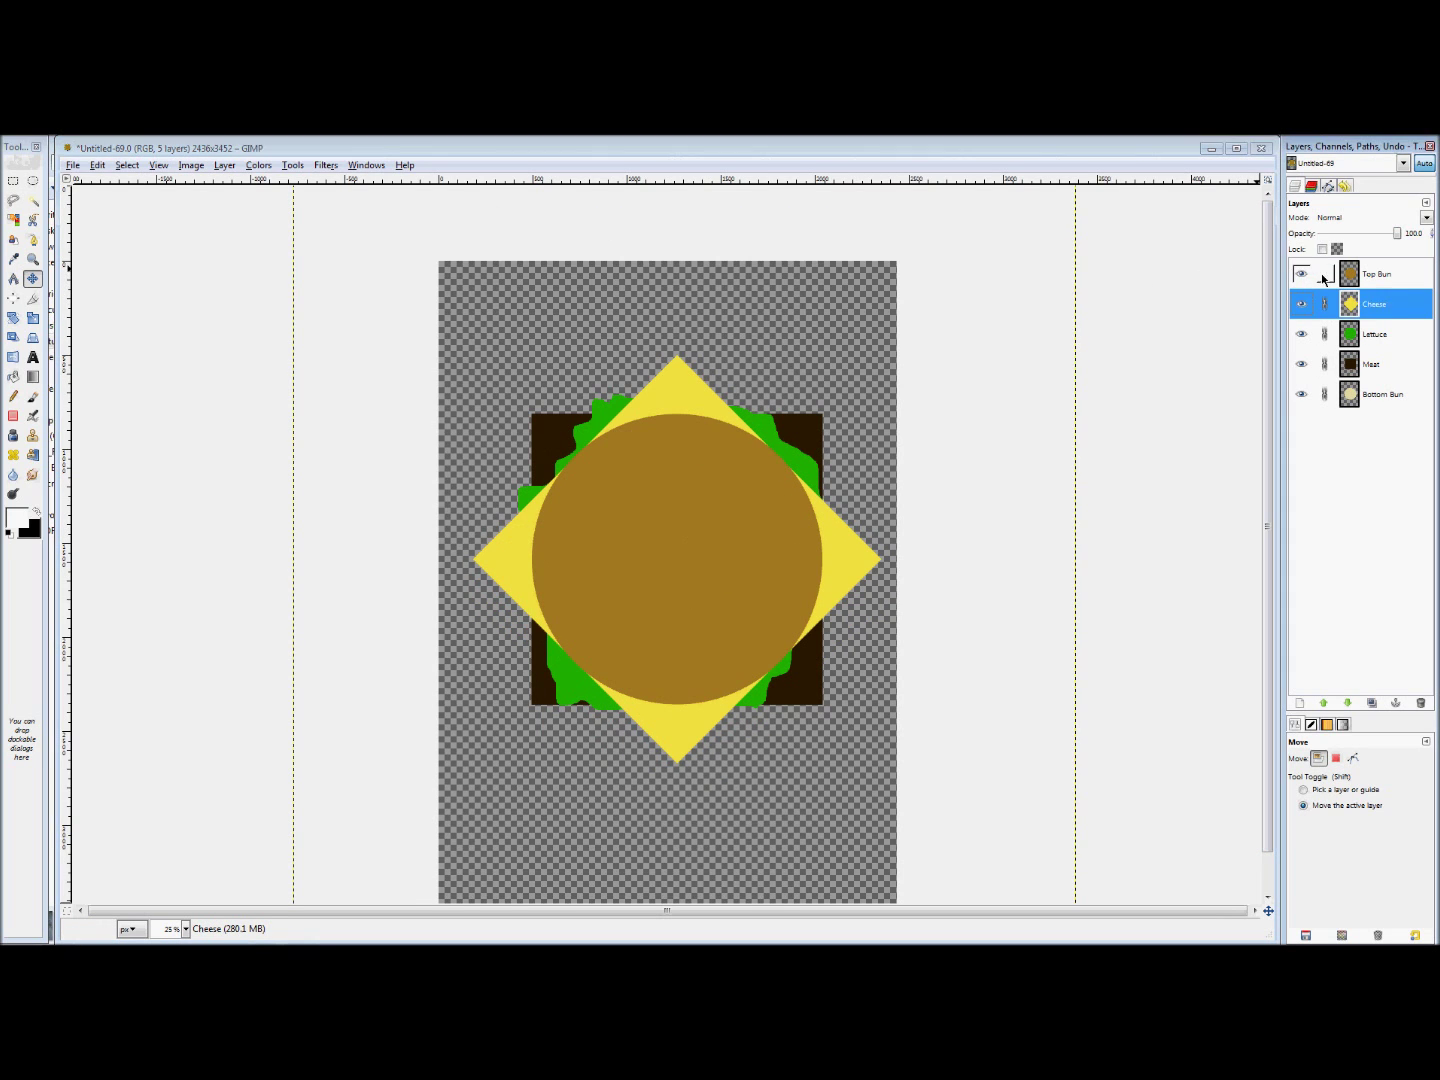
pyautogui.click(1325, 304)
pyautogui.click(1325, 334)
pyautogui.click(1325, 364)
pyautogui.click(1325, 394)
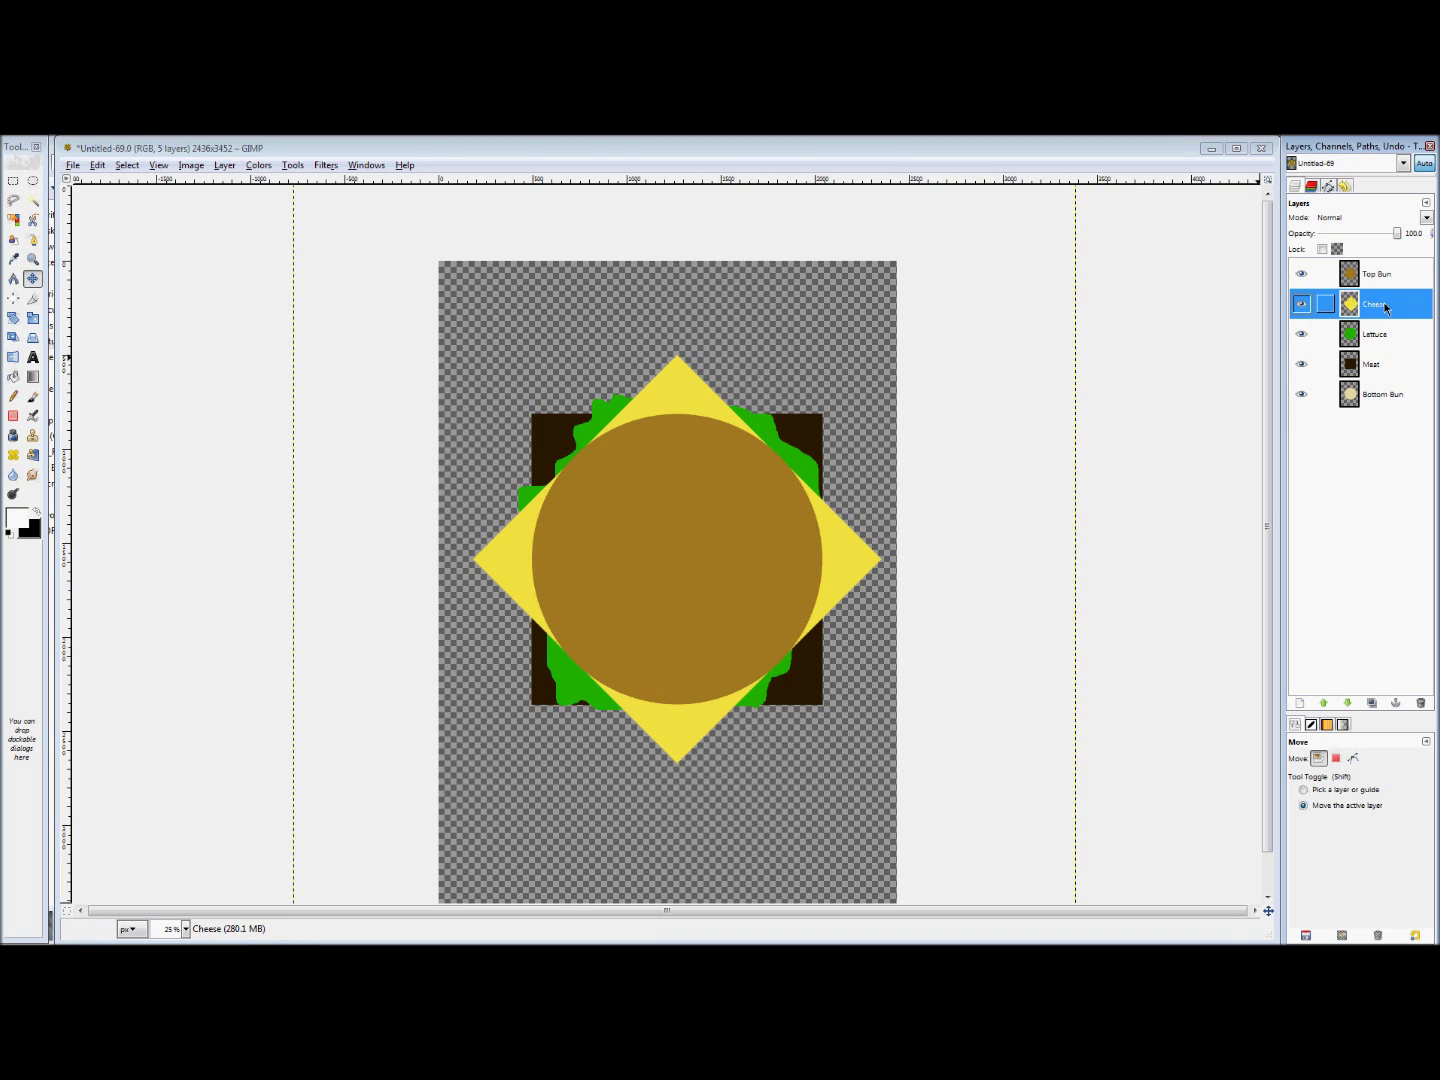
# - Lower the Cheese layer two positions in the layer stack, beneath the Meat layer
pyautogui.moveTo(1372, 308)
pyautogui.mouseDown()
pyautogui.moveTo(1378, 363)
pyautogui.moveTo(1364, 322)
pyautogui.mouseUp()
pyautogui.click(1348, 701)
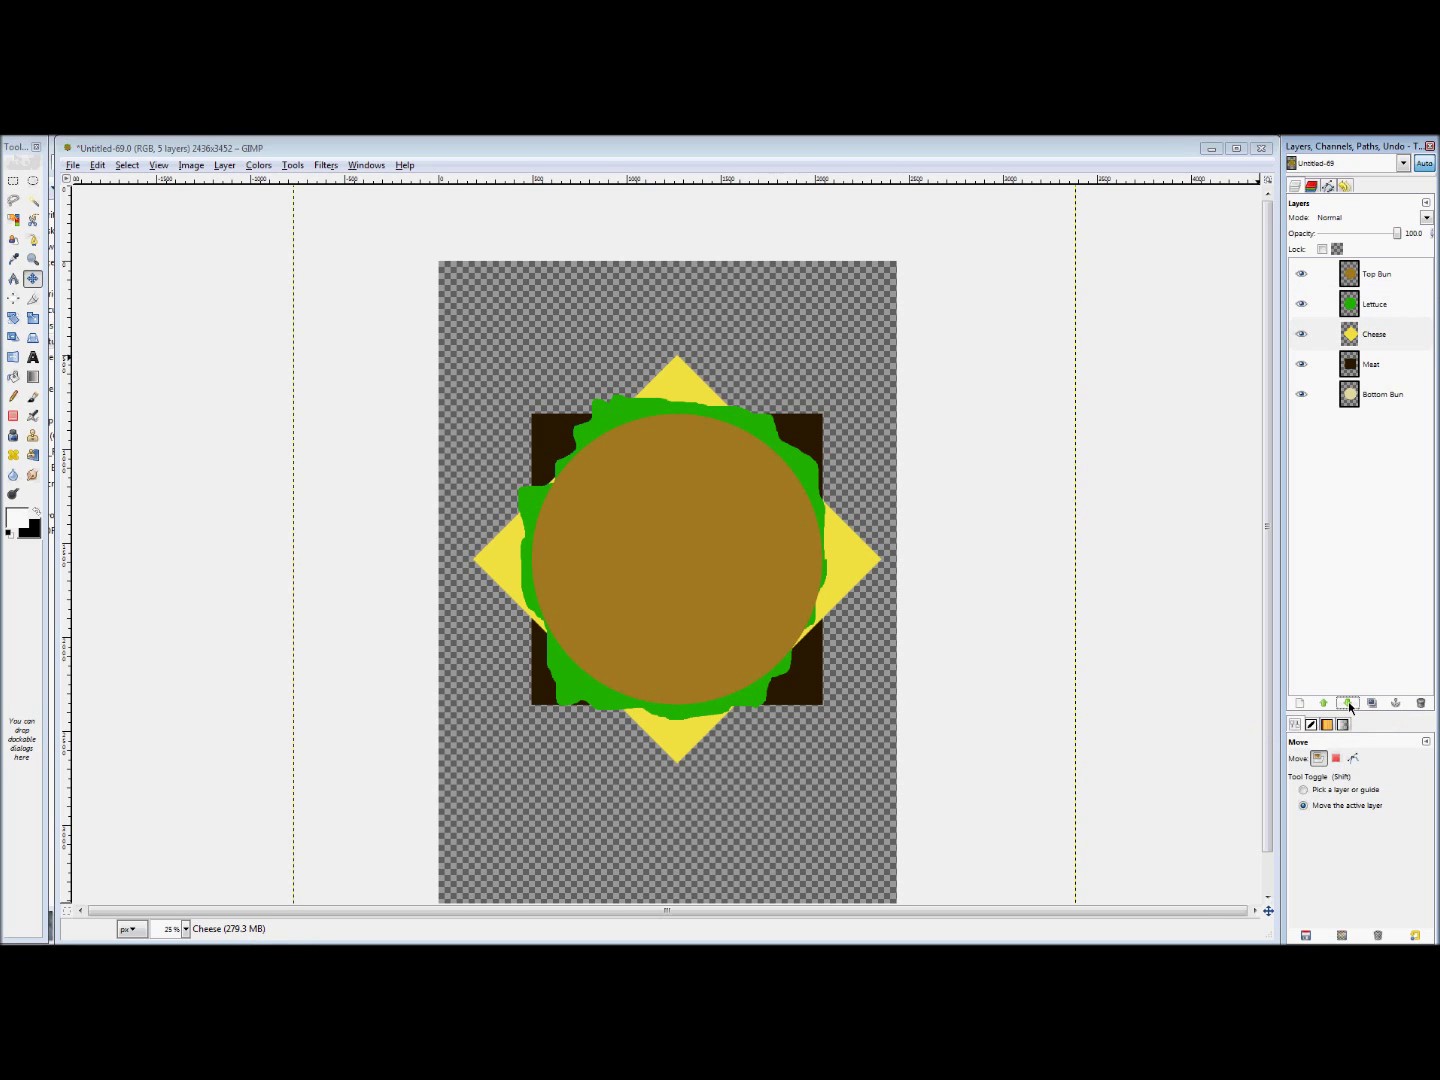
pyautogui.click(1348, 701)
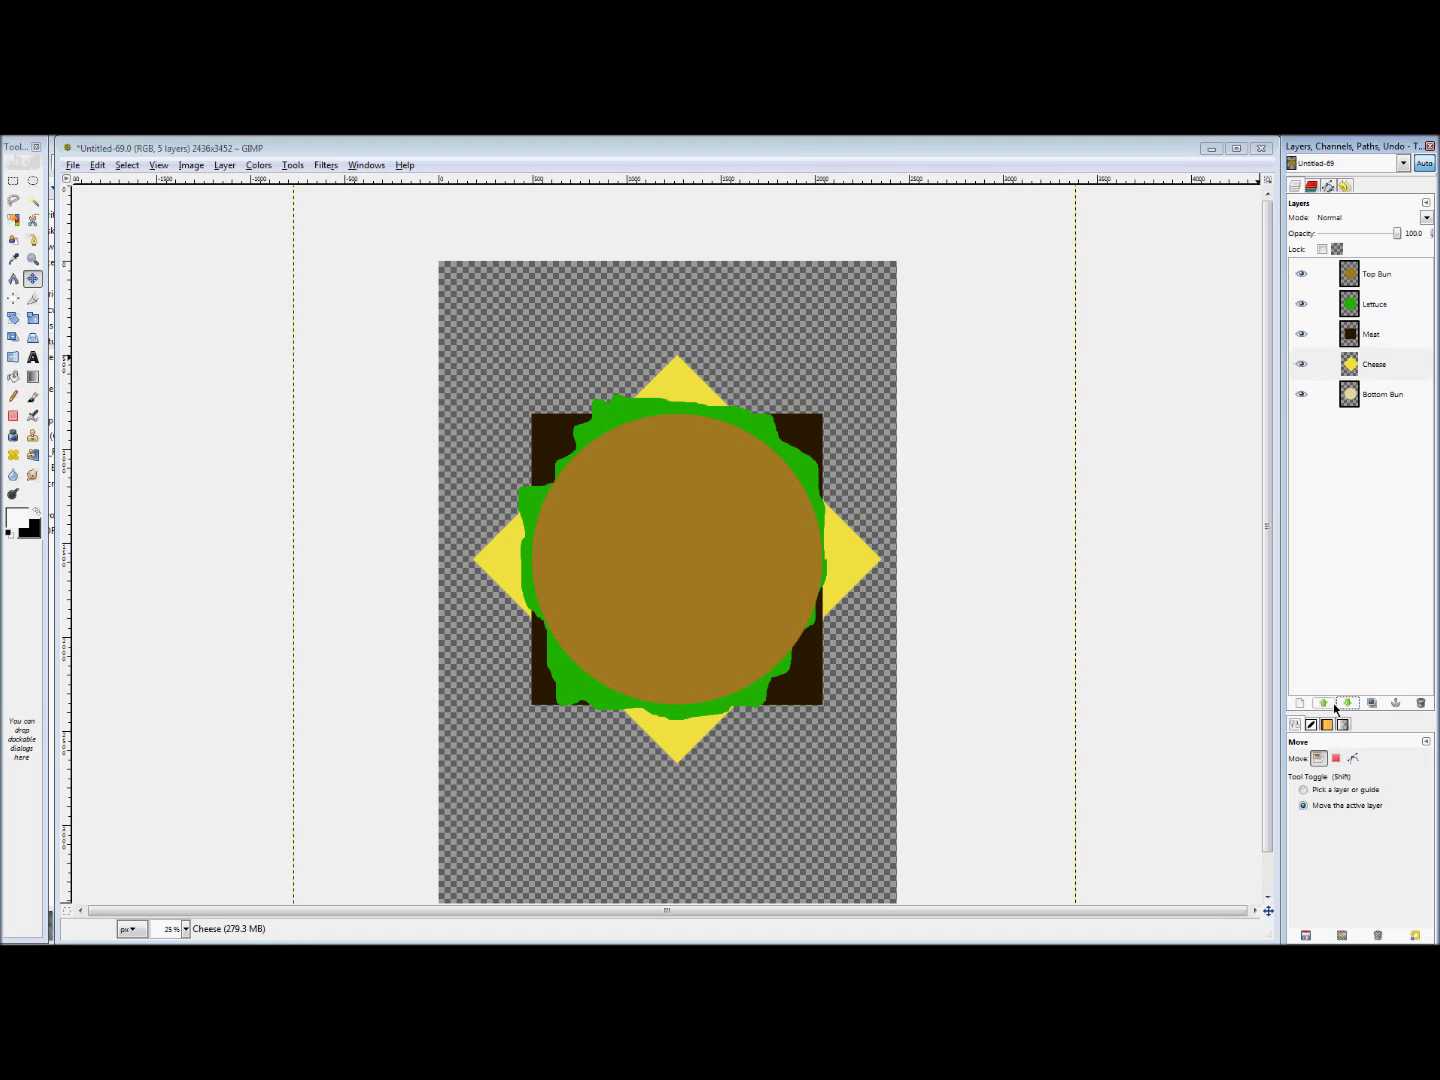
# - Raise the Cheese layer to the top of the layer stack, above Top Bun, and lower it back into the stack
pyautogui.click(1323, 702)
pyautogui.click(1323, 702)
pyautogui.click(1323, 703)
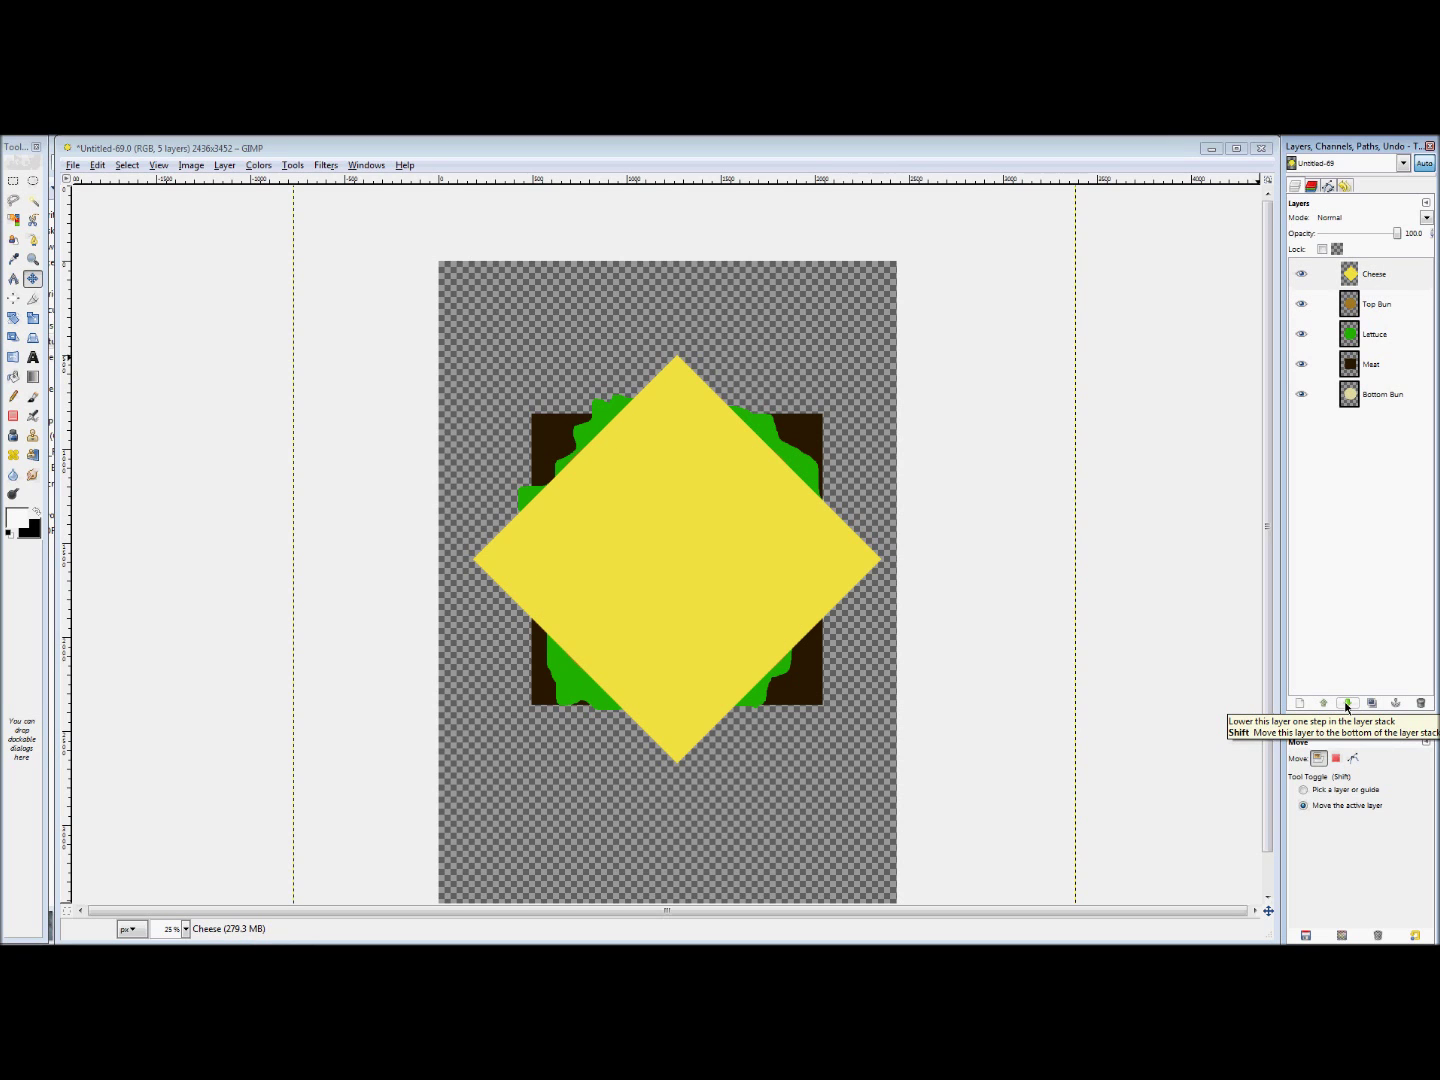
pyautogui.click(1346, 703)
pyautogui.click(1346, 703)
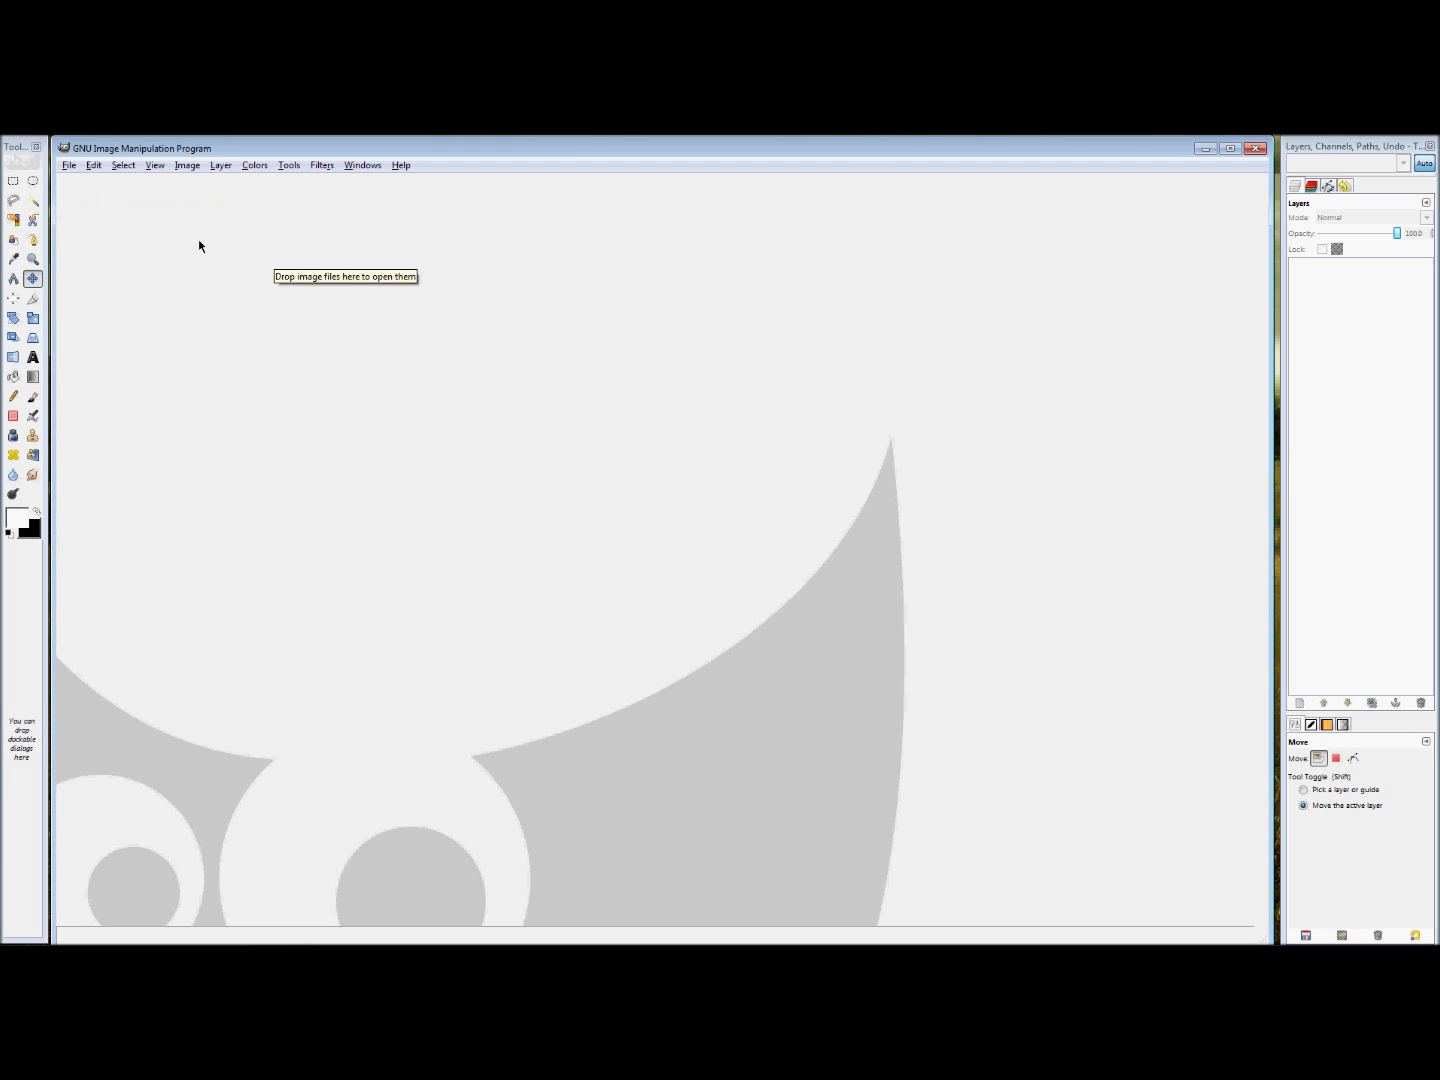
# - Create a new 2436 × 3452 pixel RGB image at 480 ppi filled with transparency, and select its Background layer
pyautogui.click(69, 168)
pyautogui.click(71, 186)
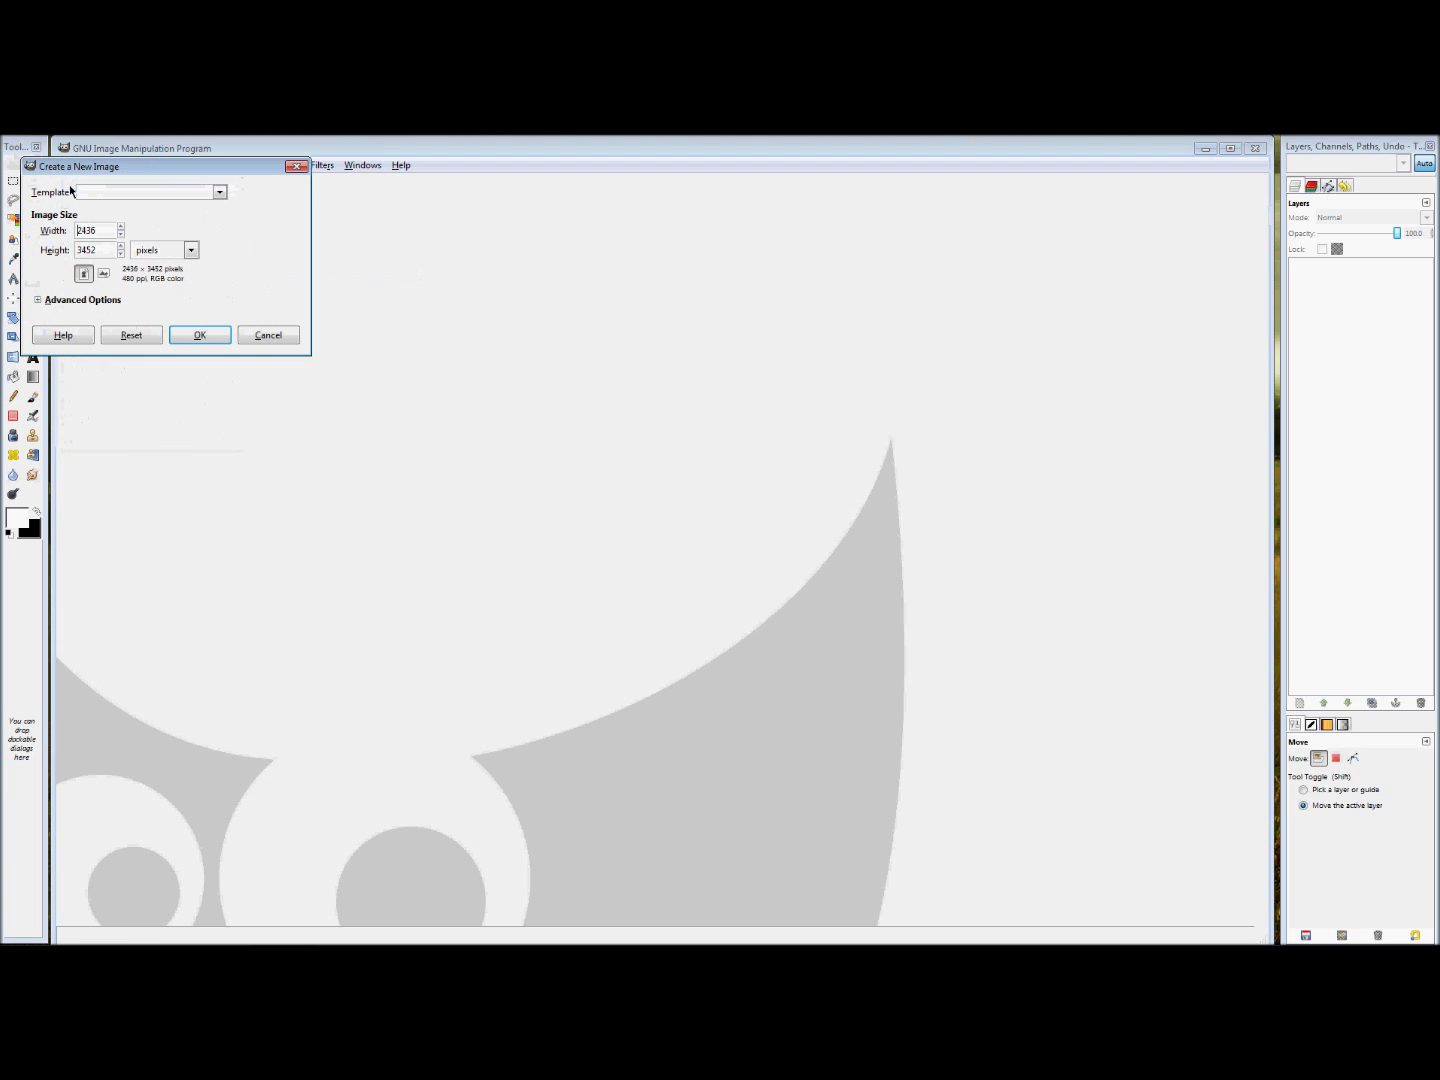
pyautogui.click(39, 301)
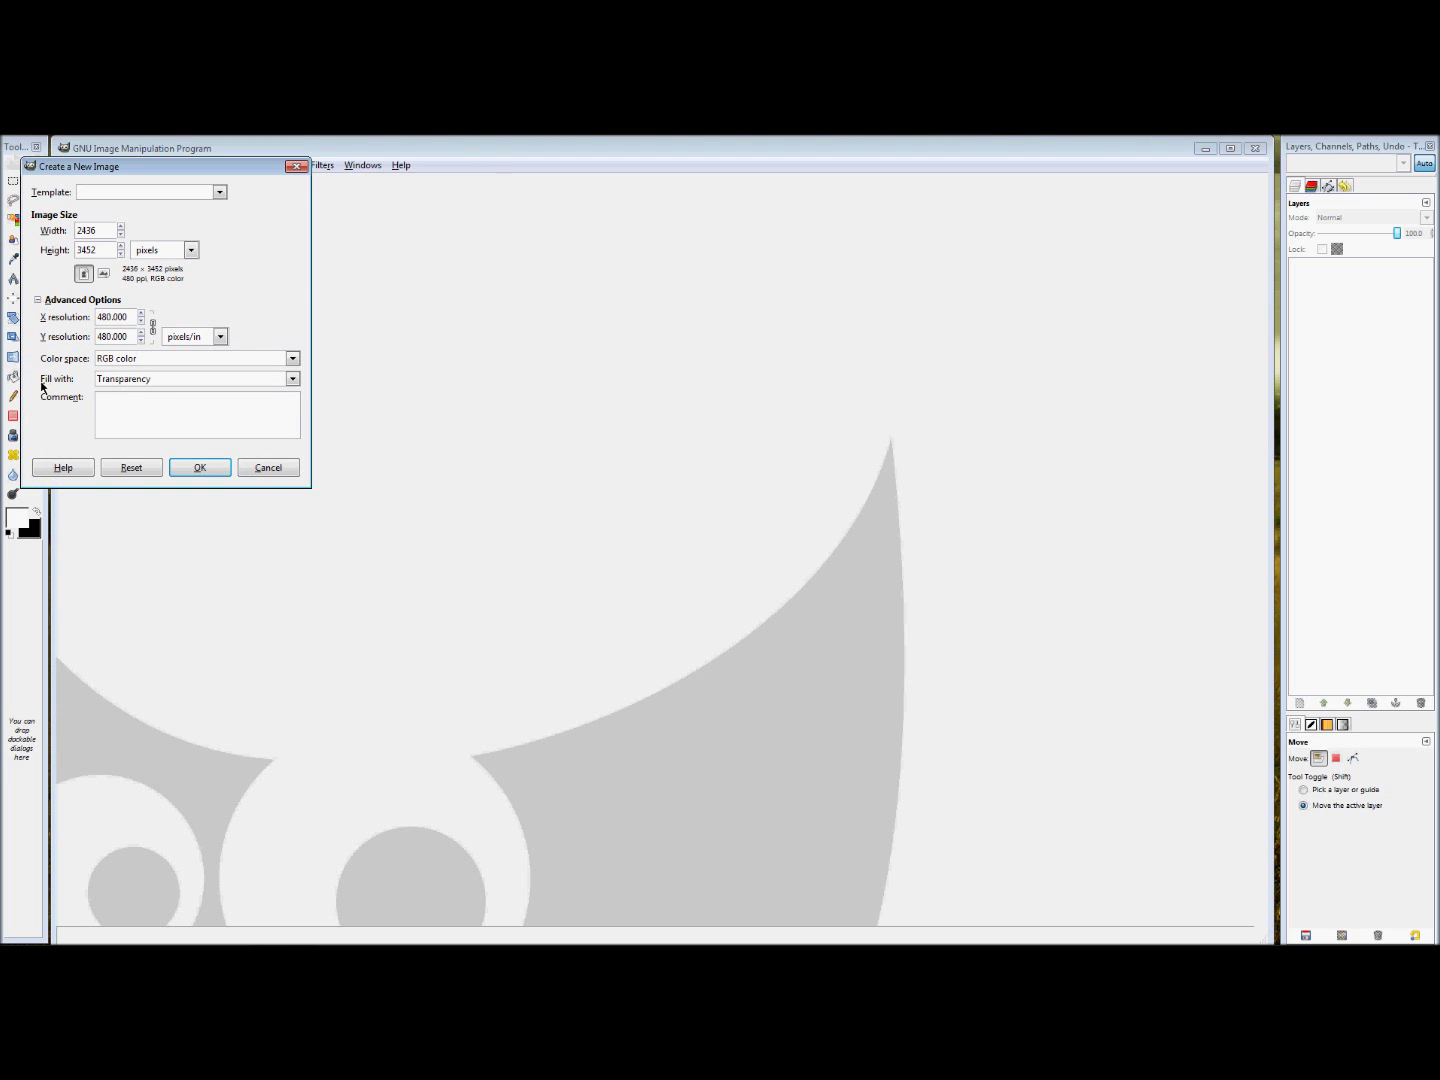
pyautogui.click(99, 380)
pyautogui.click(107, 449)
pyautogui.click(197, 467)
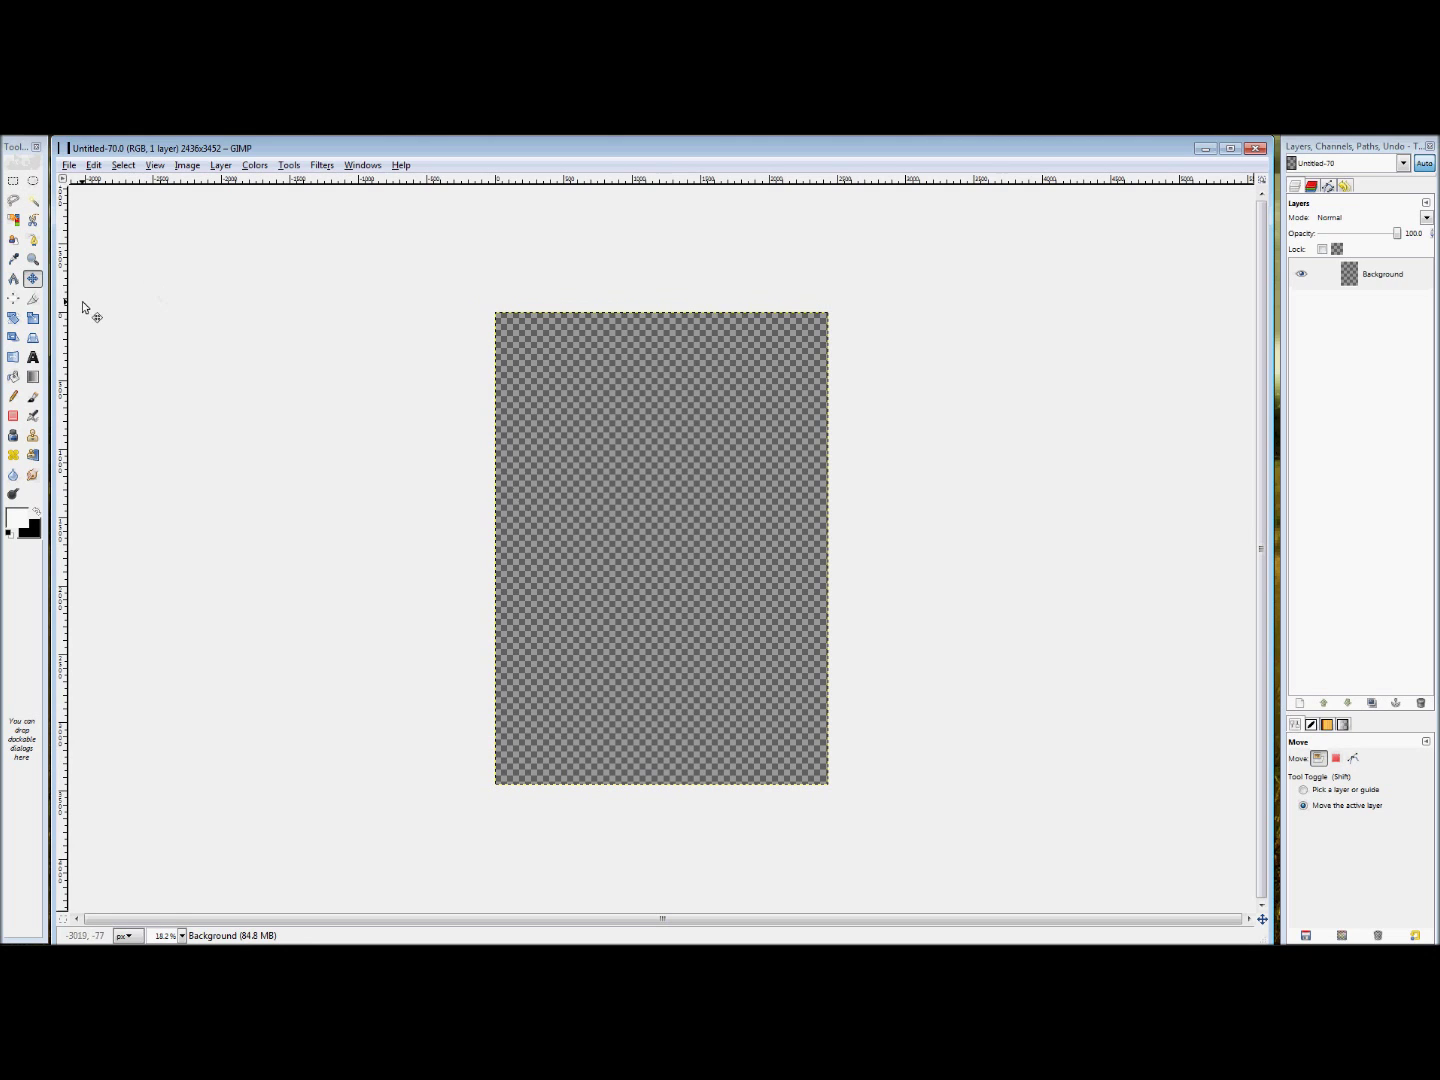
pyautogui.click(1345, 275)
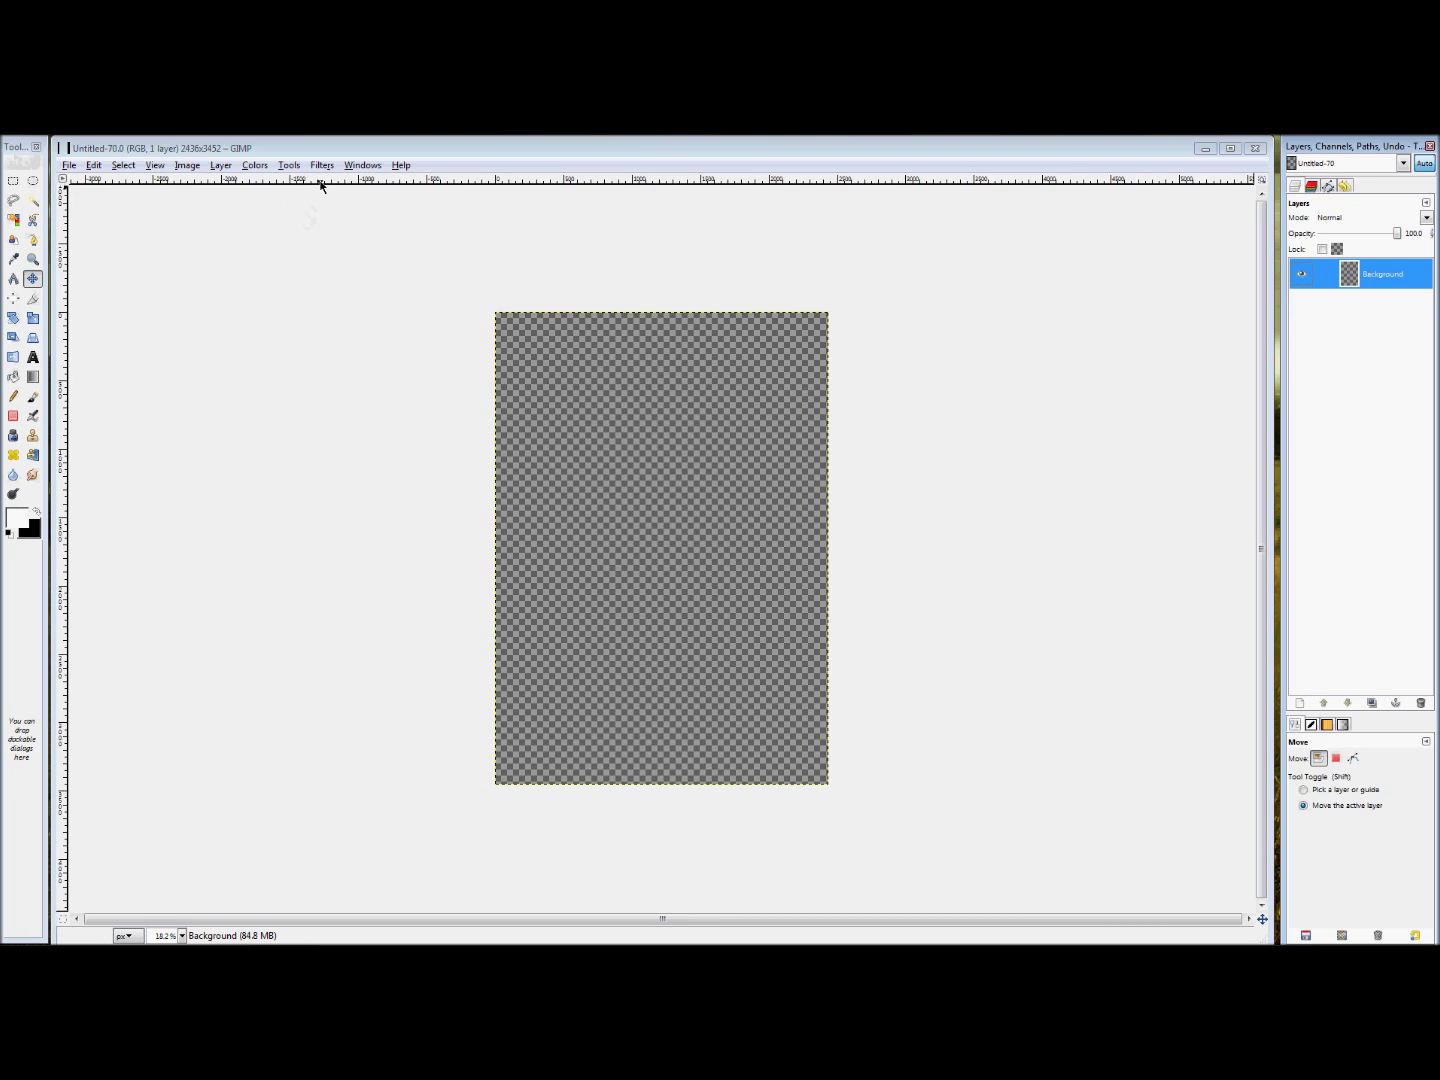
# - Place a horizontal and a vertical guide that cross near the canvas centre, at about 1216, 1660 px
pyautogui.moveTo(320, 184); pyautogui.dragTo(680, 539)
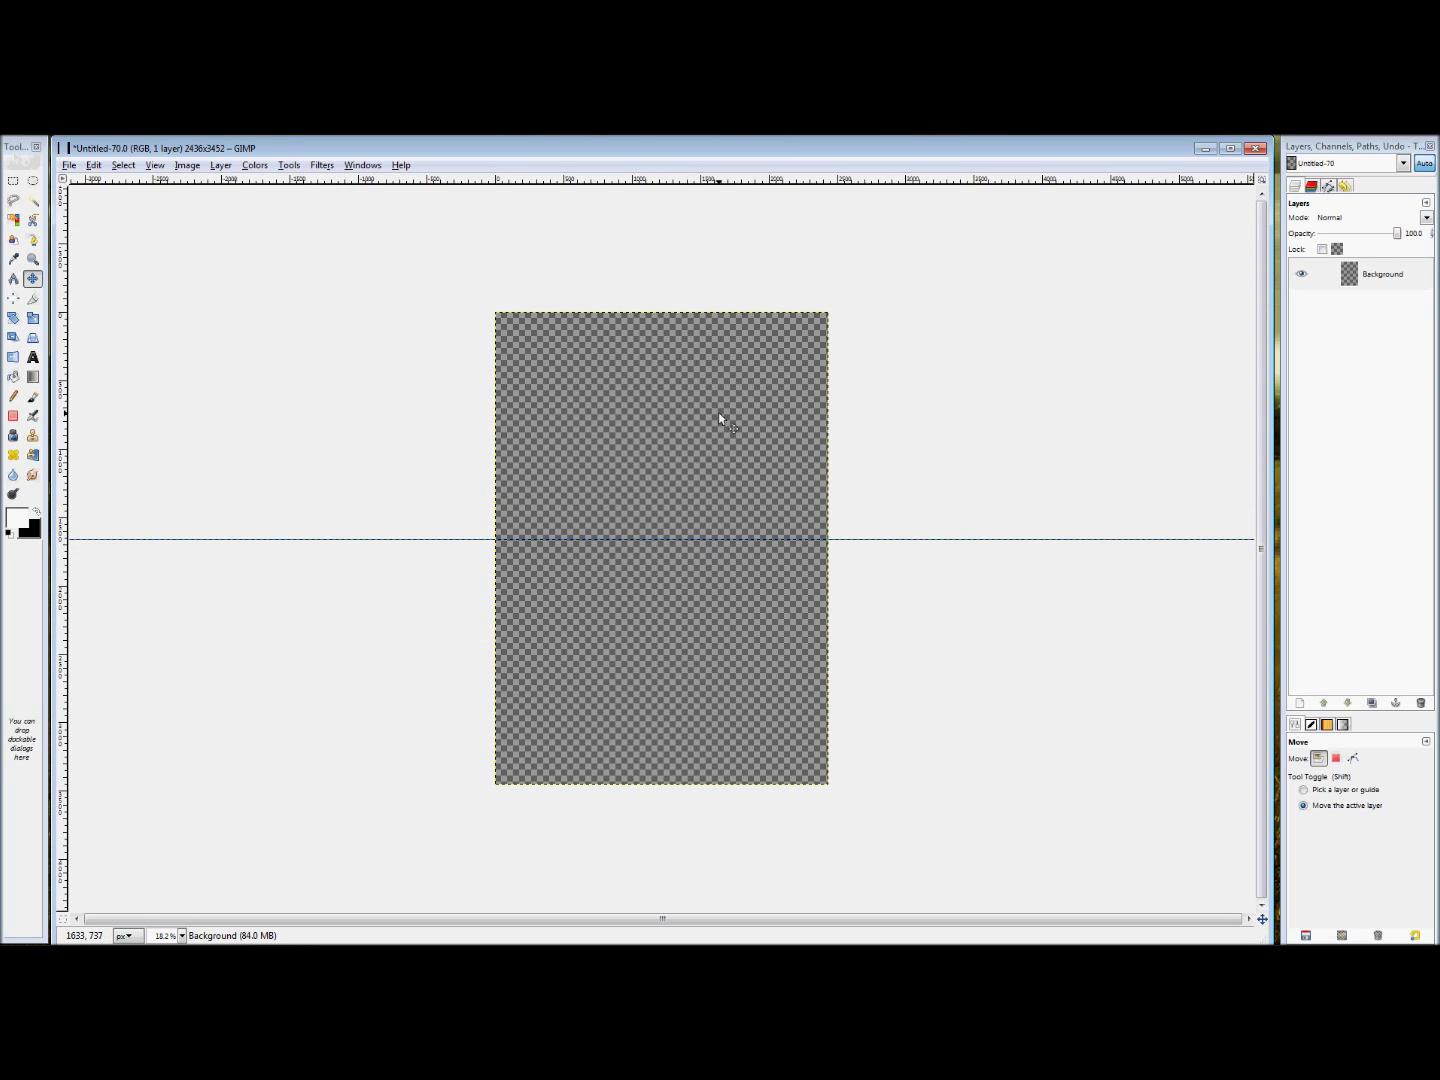
pyautogui.moveTo(61, 557); pyautogui.dragTo(661, 520)
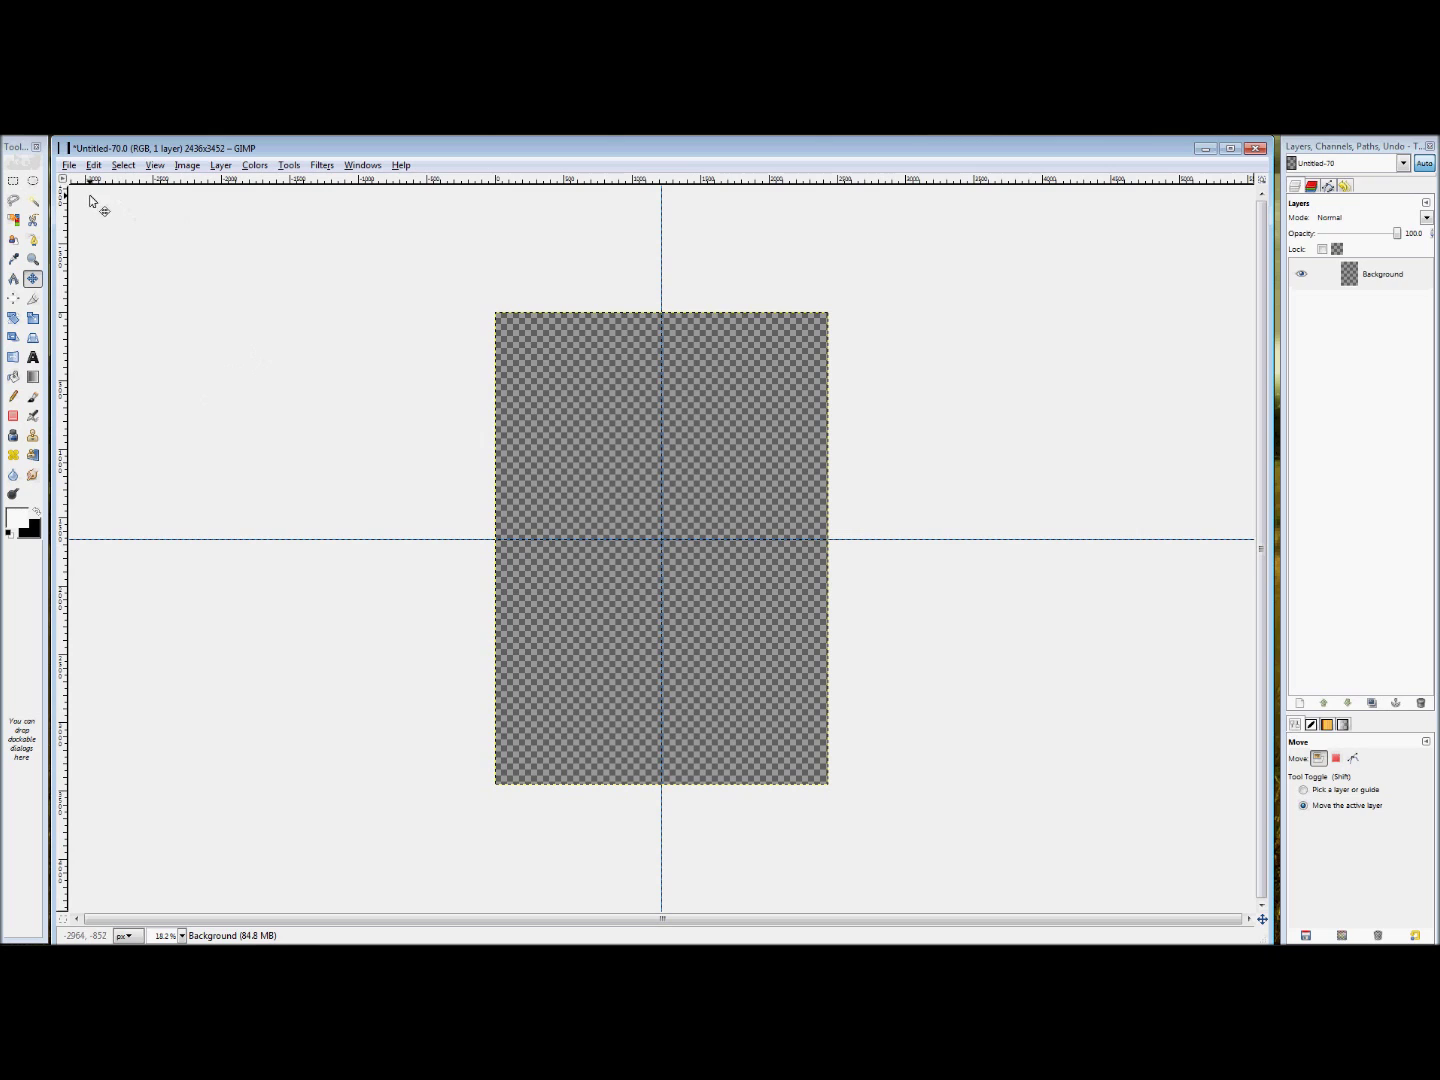
# - Make a circular selection about 1784 px in diameter, centred on the crossing of the two guides
pyautogui.click(34, 184)
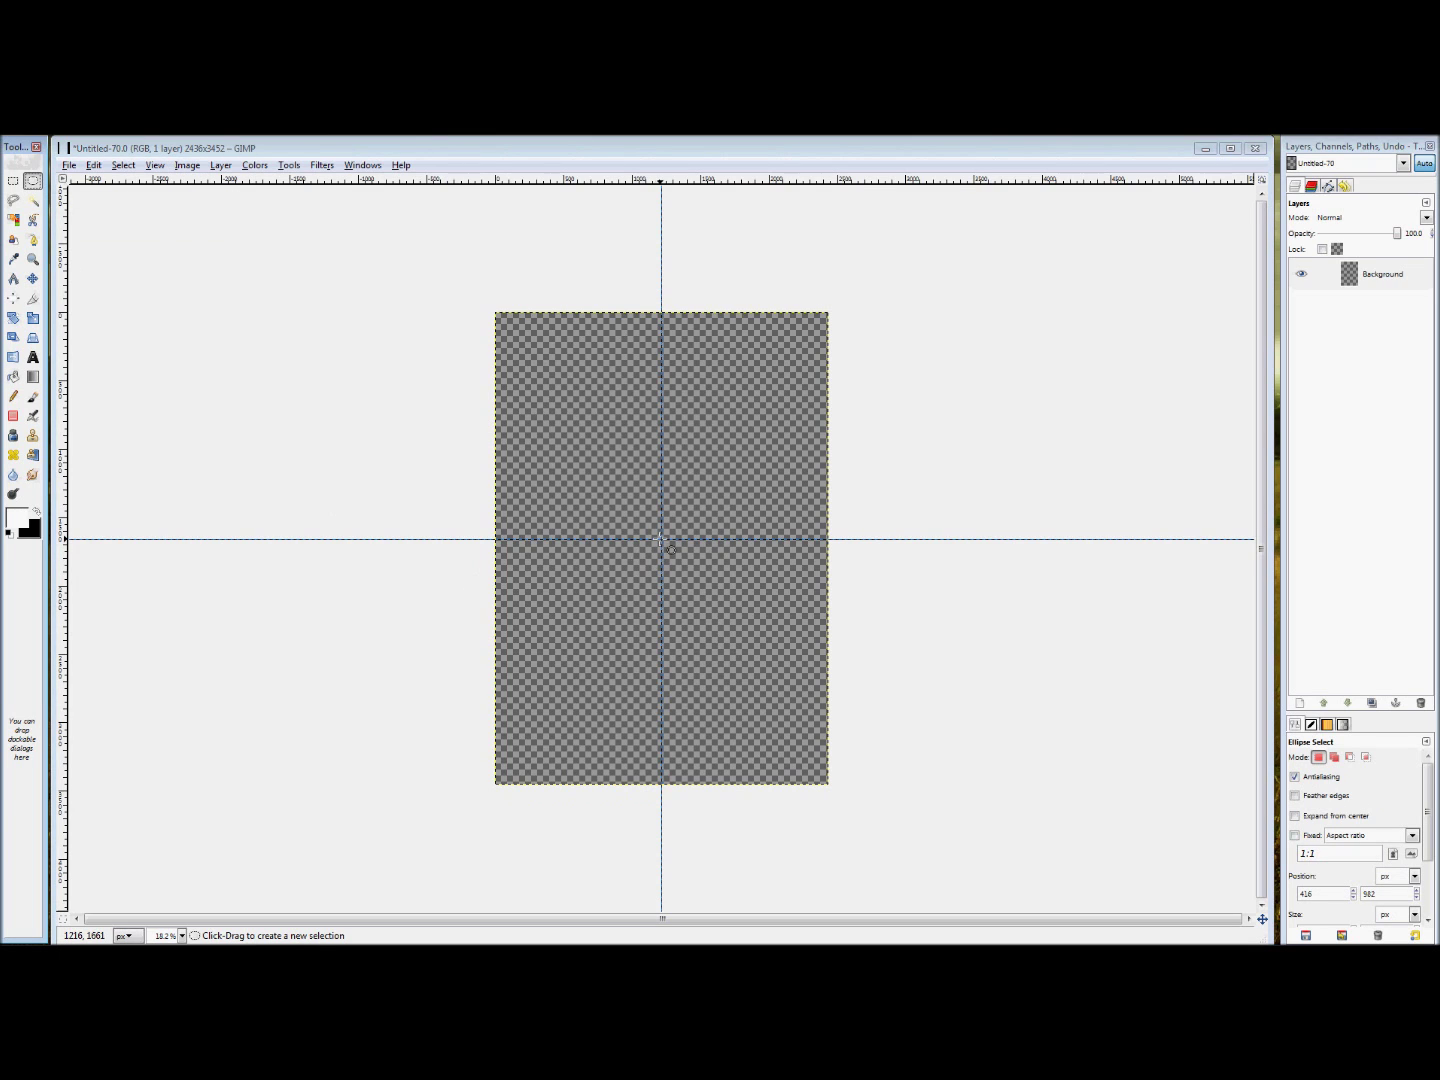
pyautogui.moveTo(662, 541); pyautogui.dragTo(803, 680)
pyautogui.press('ctrl')
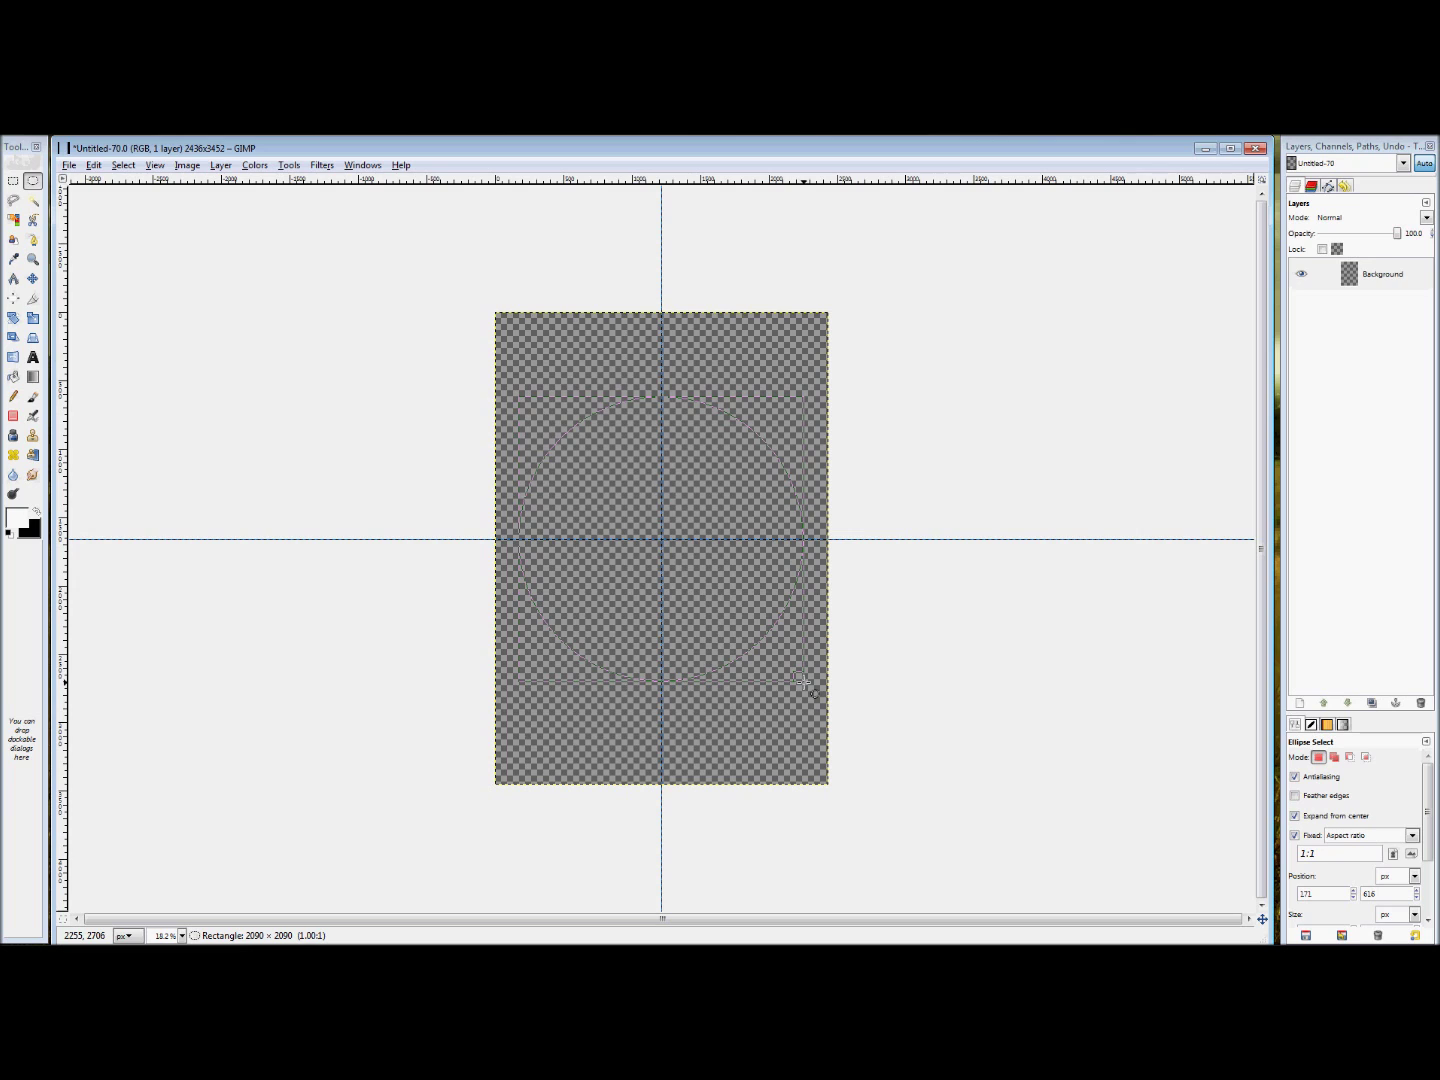
pyautogui.press('Escape')
pyautogui.hotkey('ctrl', 'shift')
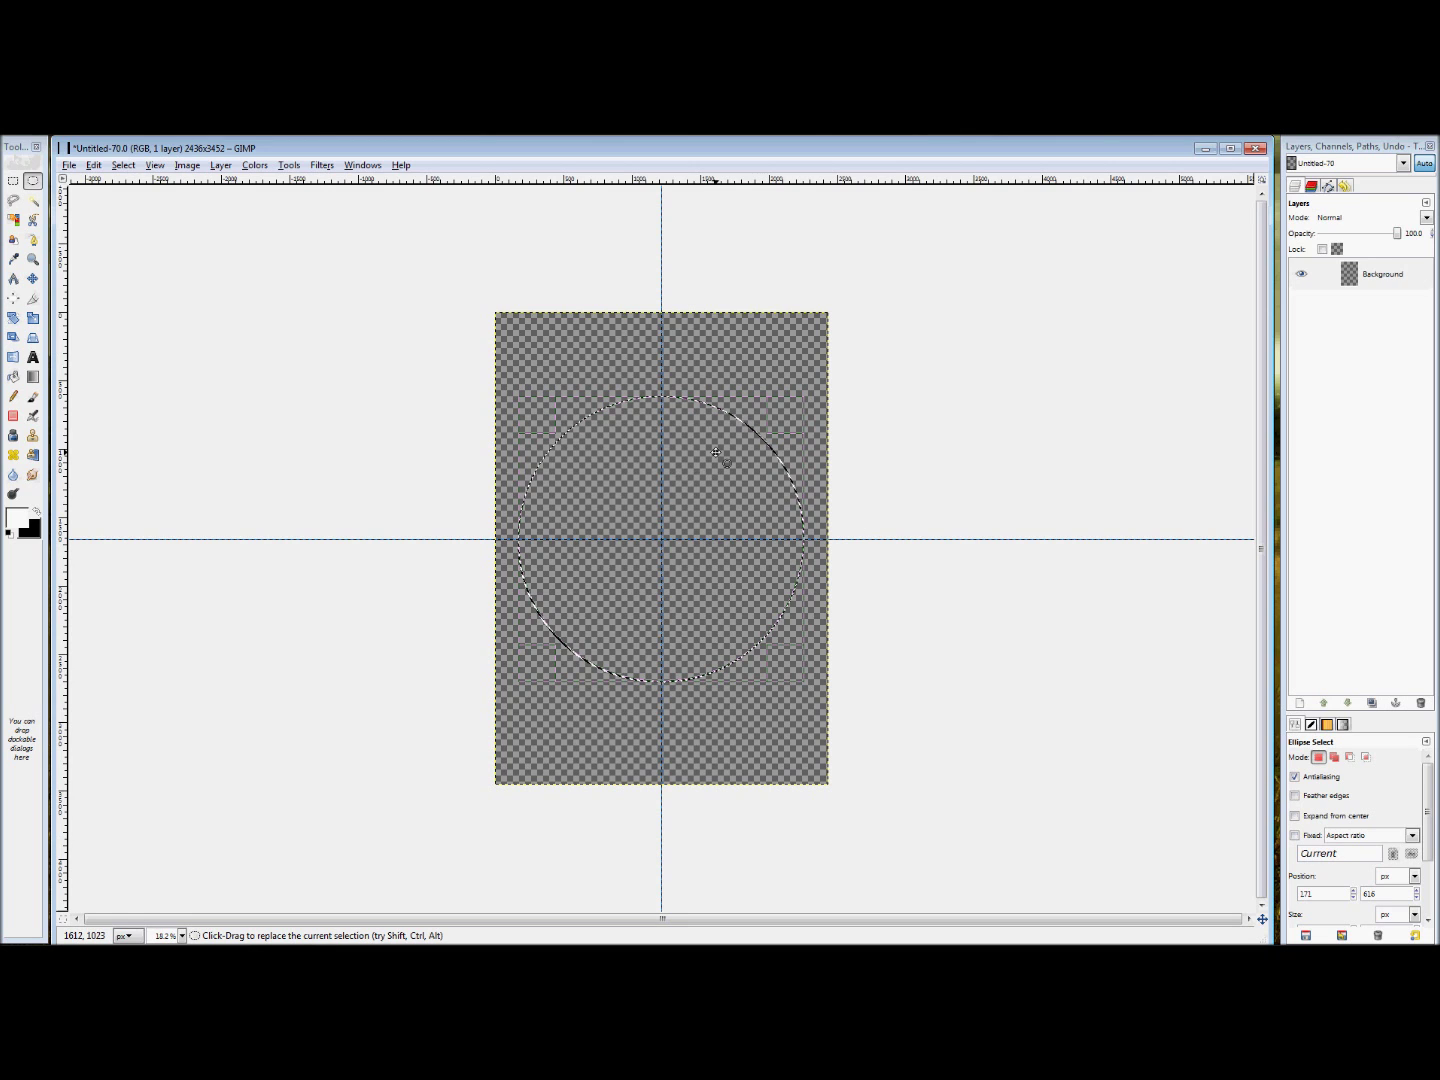
pyautogui.hotkey('ctrl', 'shift')
pyautogui.moveTo(782, 418)
pyautogui.mouseDown()
pyautogui.moveTo(761, 437)
pyautogui.moveTo(805, 403)
pyautogui.mouseUp()
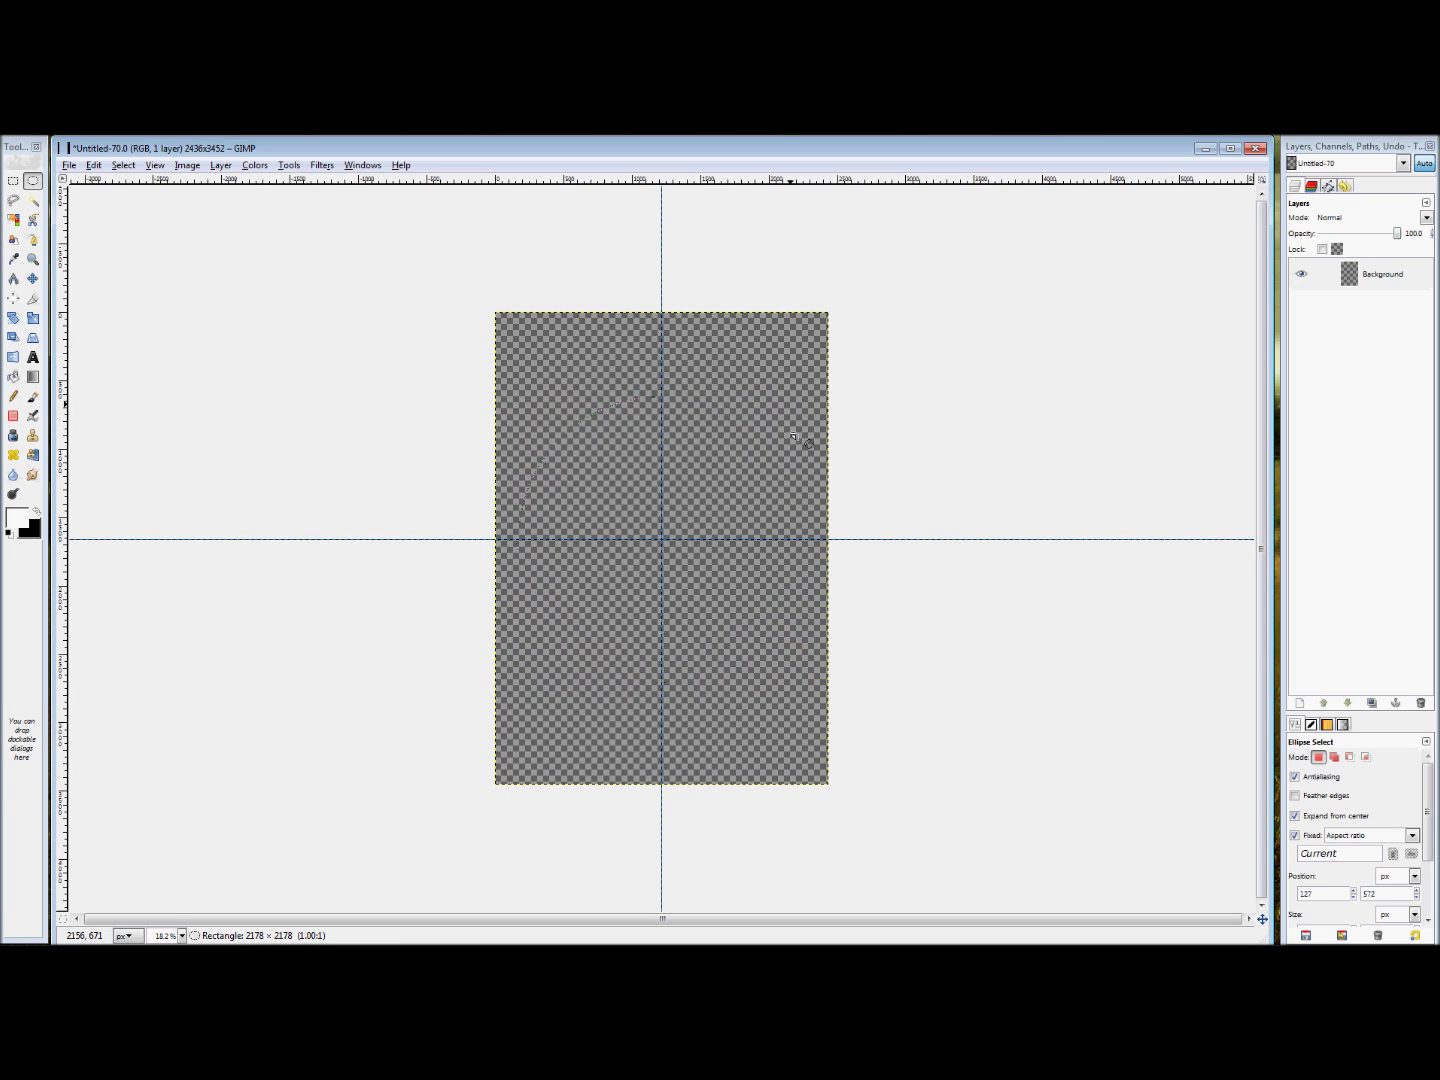
pyautogui.moveTo(733, 493); pyautogui.dragTo(948, 256)
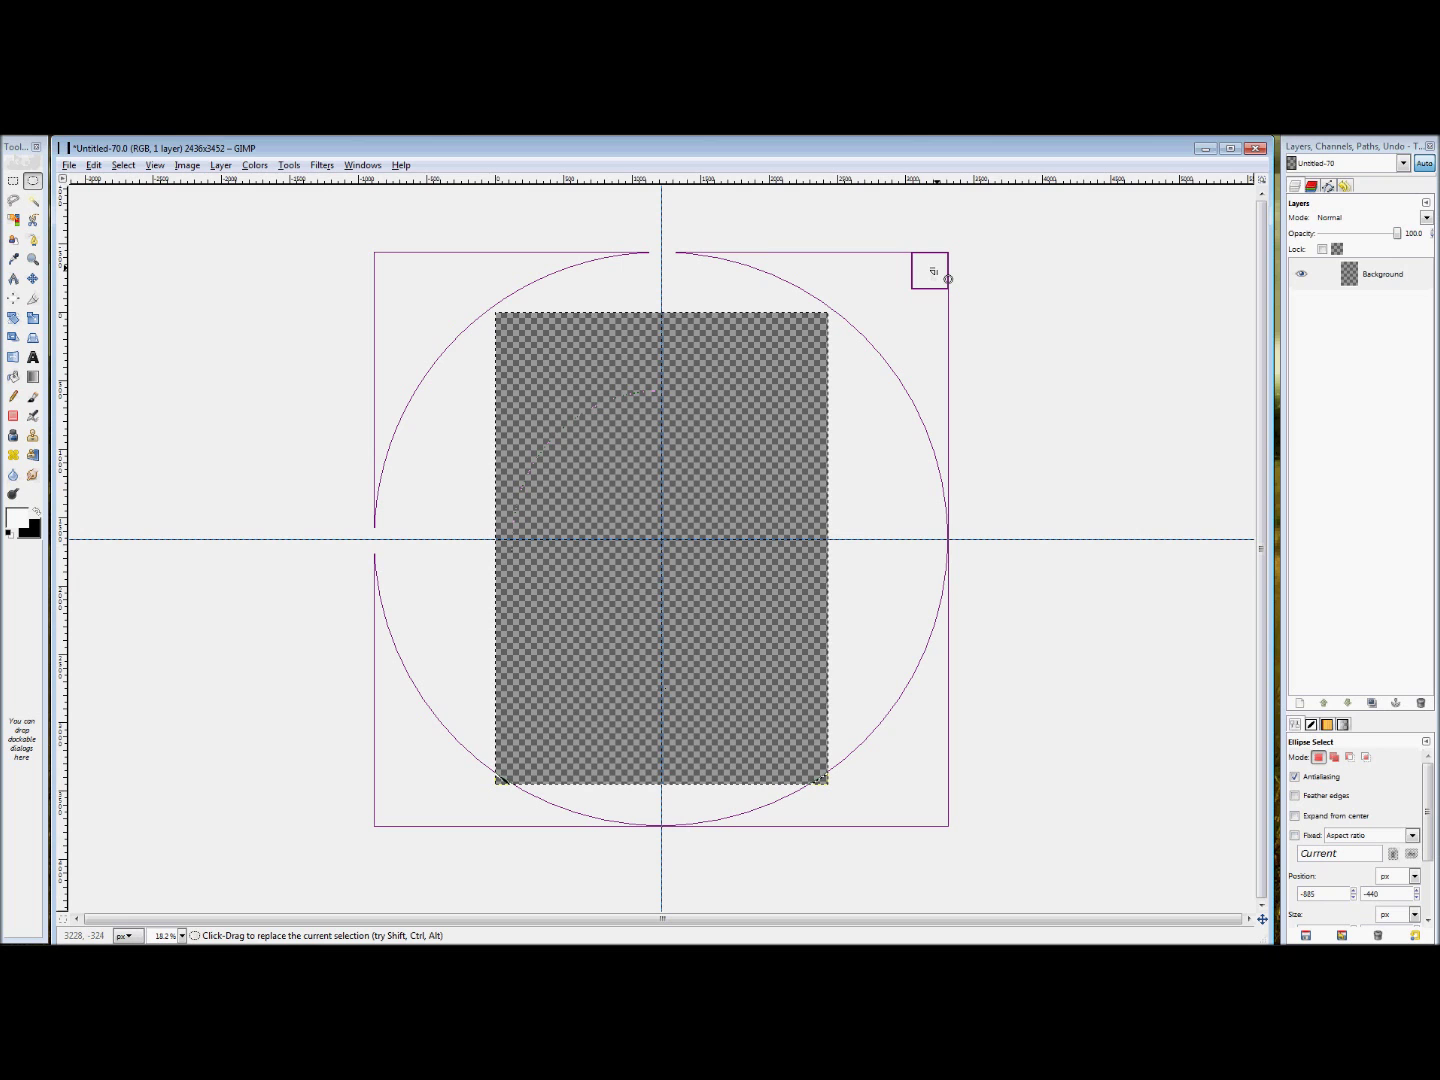
pyautogui.moveTo(945, 280); pyautogui.dragTo(746, 437)
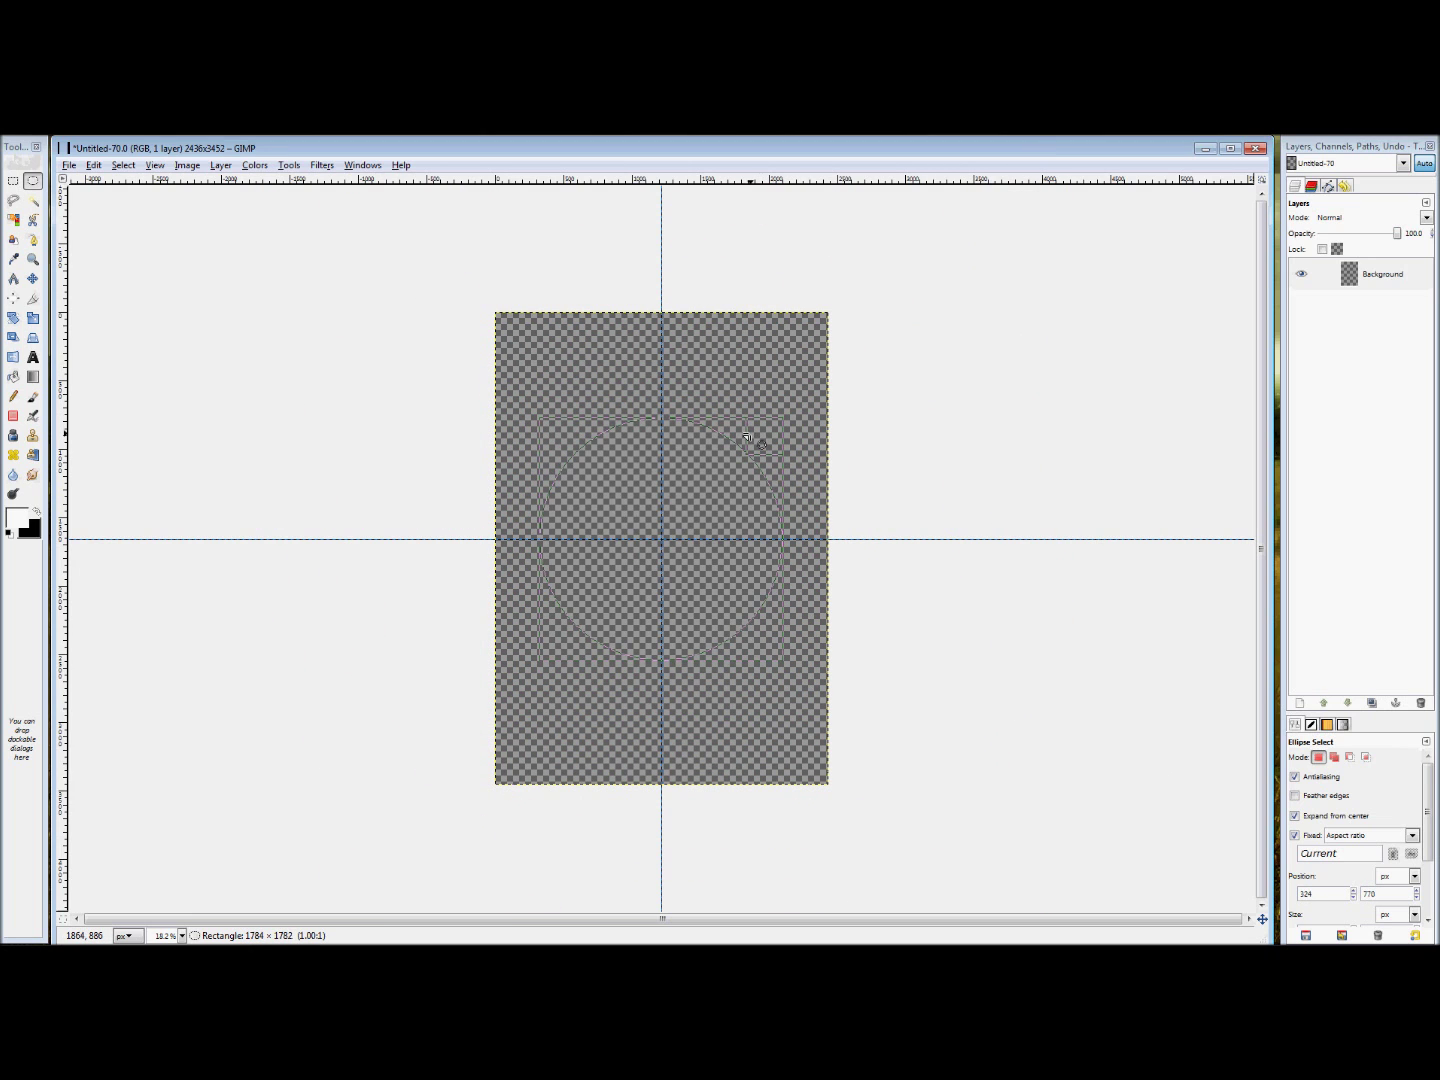
pyautogui.moveTo(871, 414); pyautogui.dragTo(877, 418)
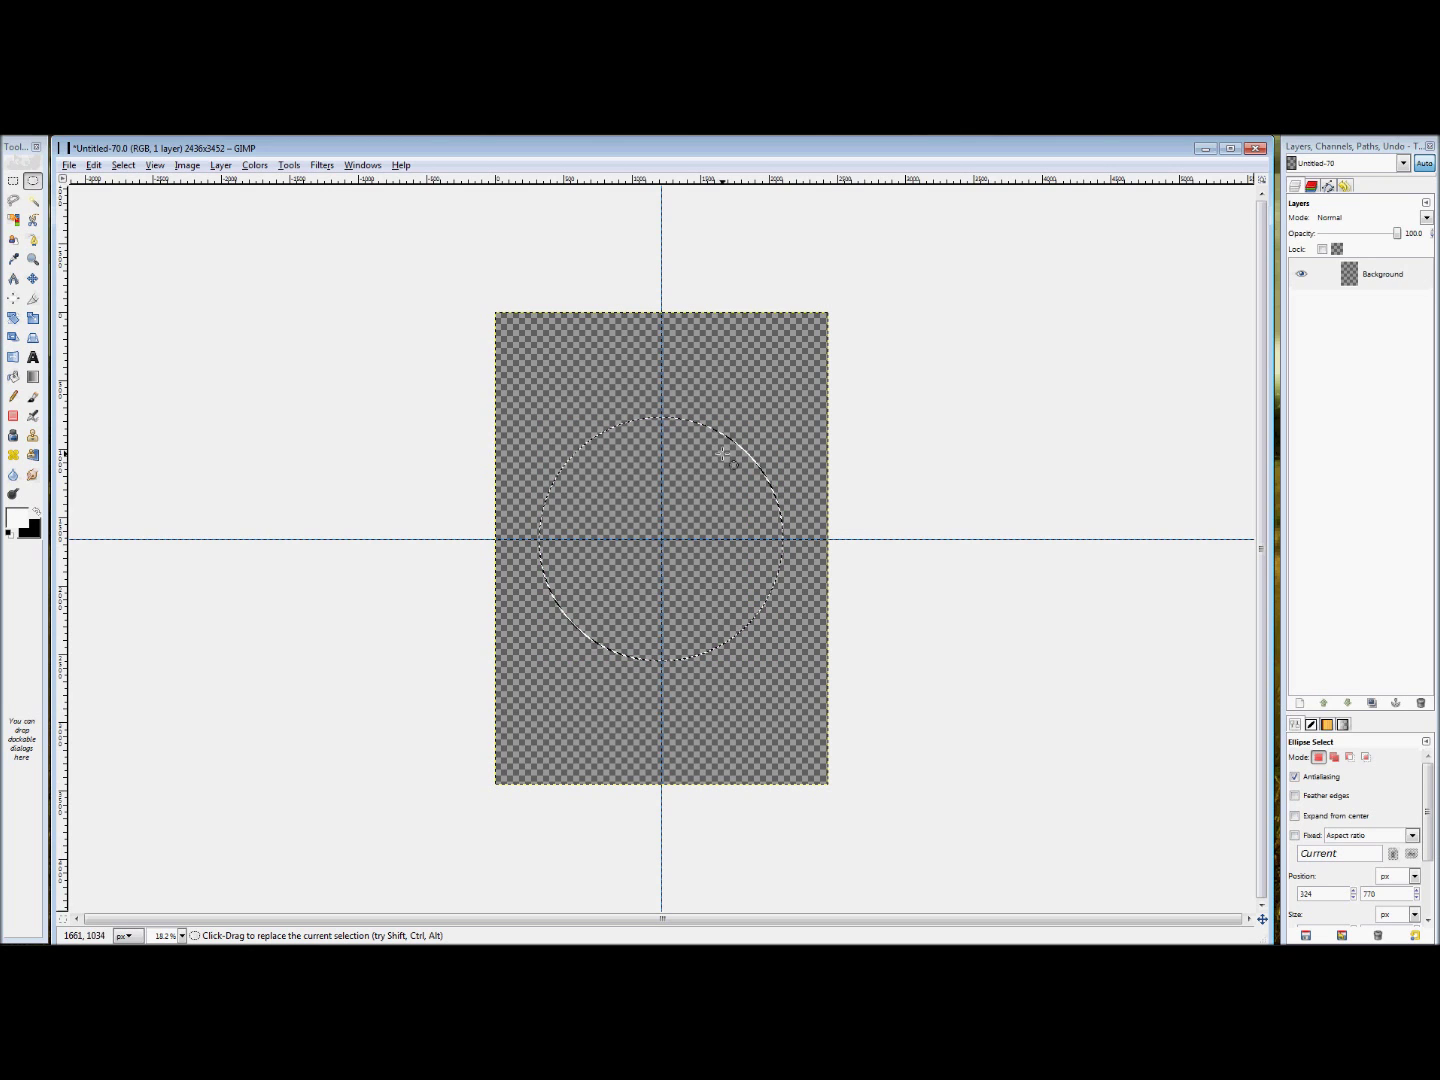
# - Choose the Bucket Fill tool and set the foreground colour to pale yellow, e1dba4
pyautogui.click(13, 377)
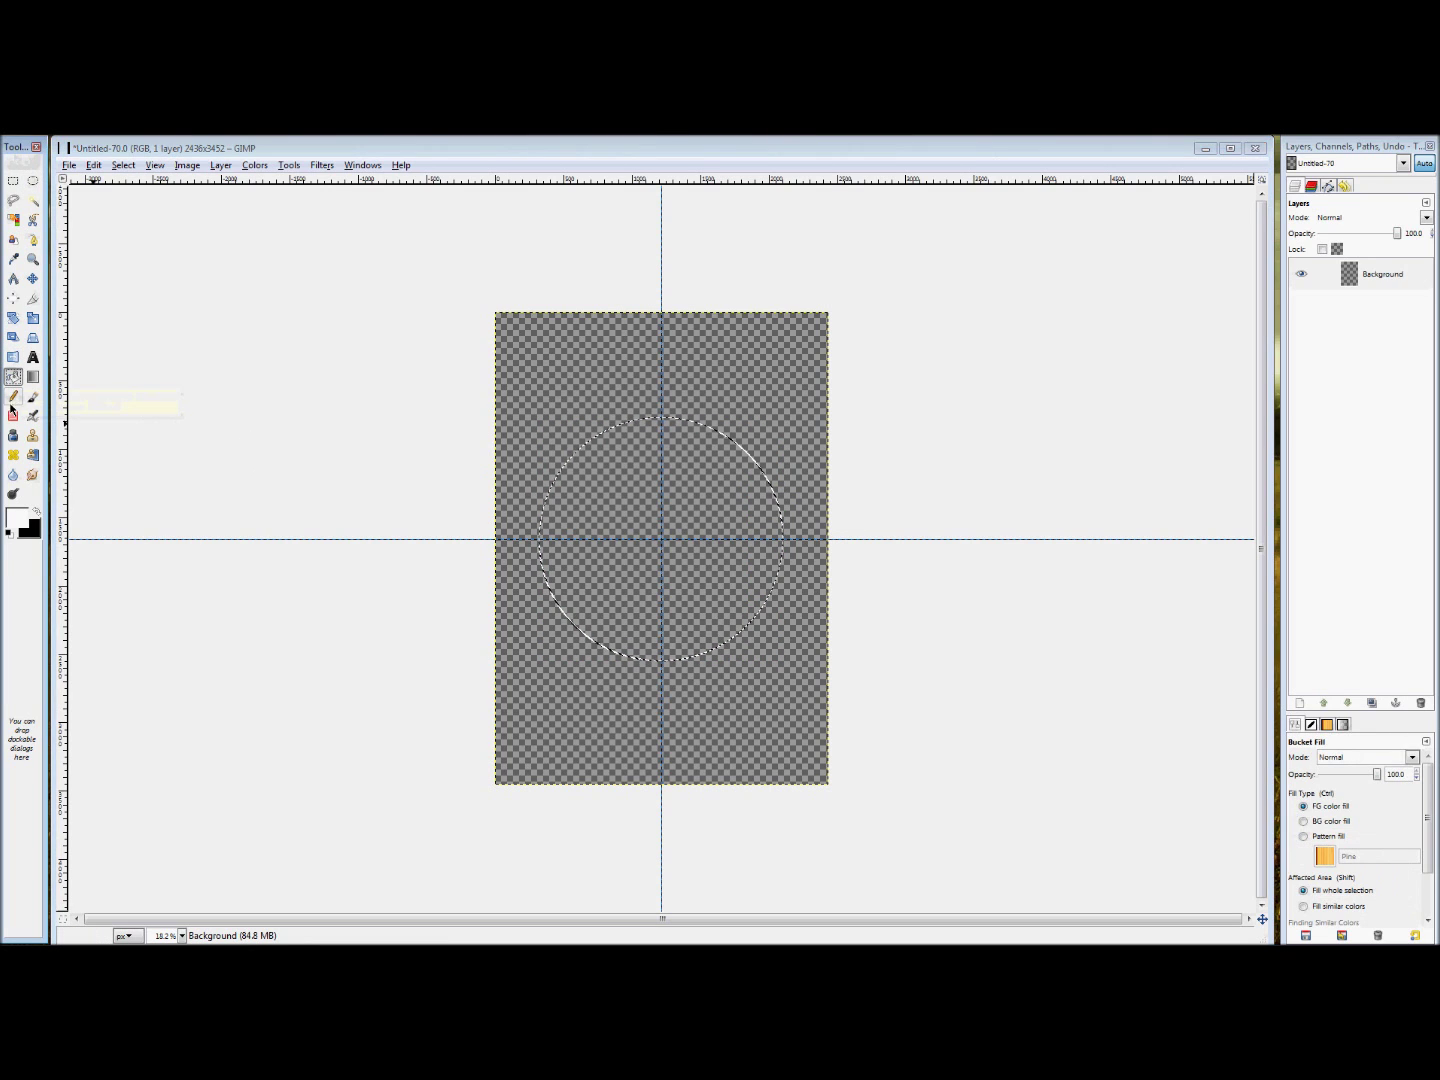
pyautogui.click(19, 521)
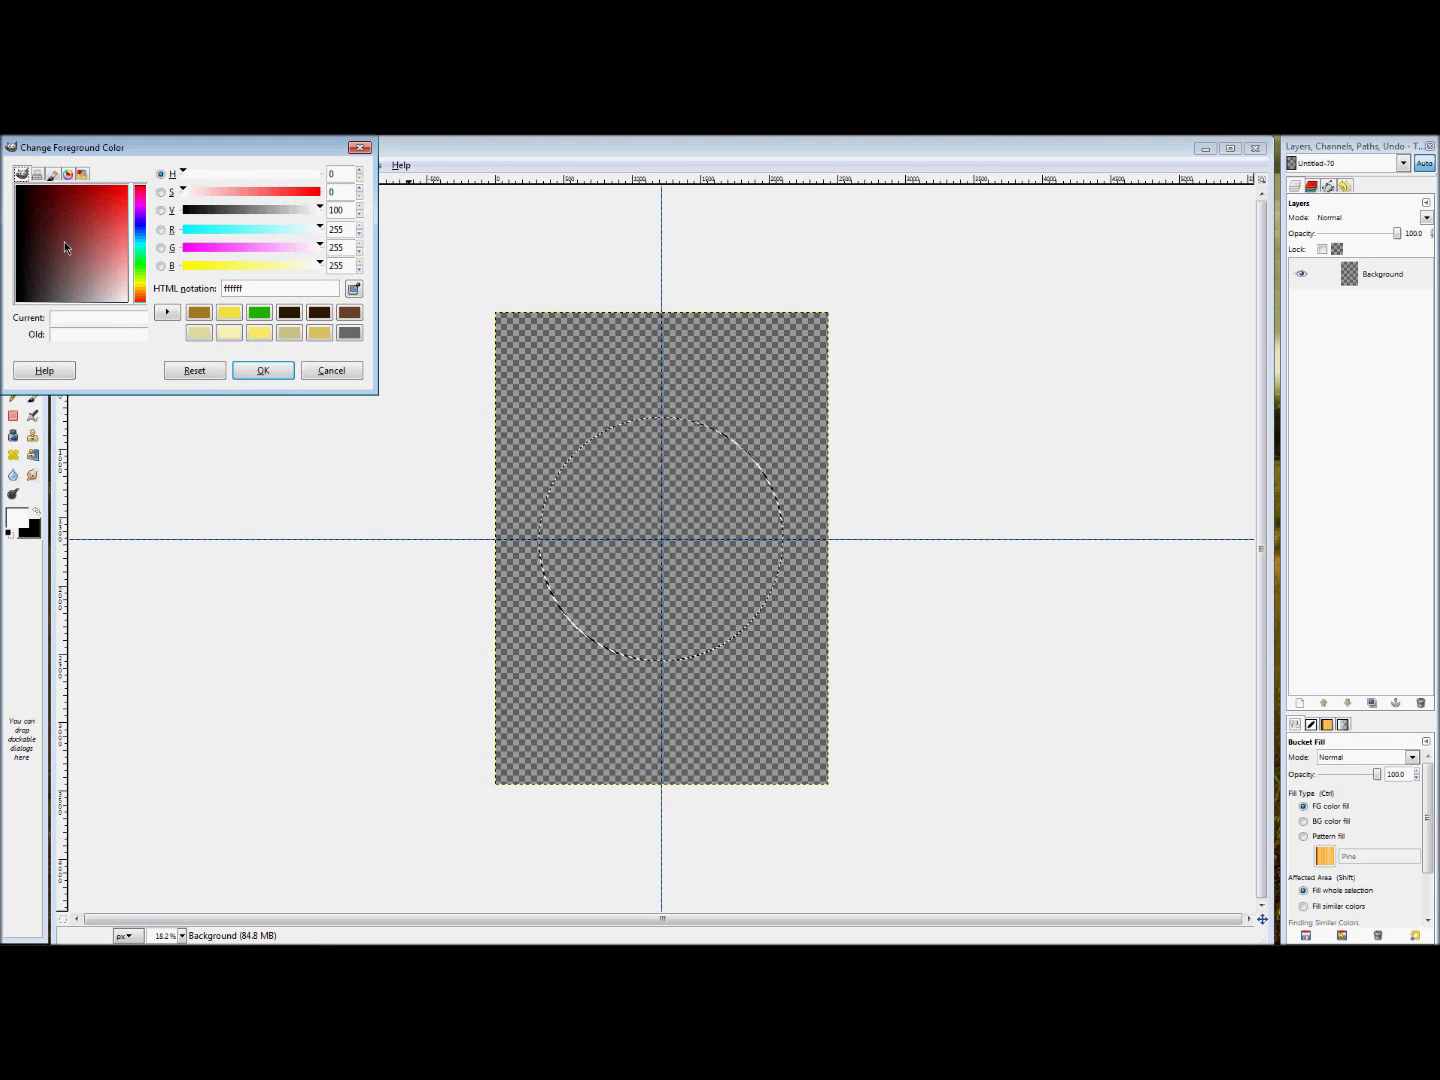
pyautogui.moveTo(108, 282); pyautogui.dragTo(127, 268)
pyautogui.click(141, 287)
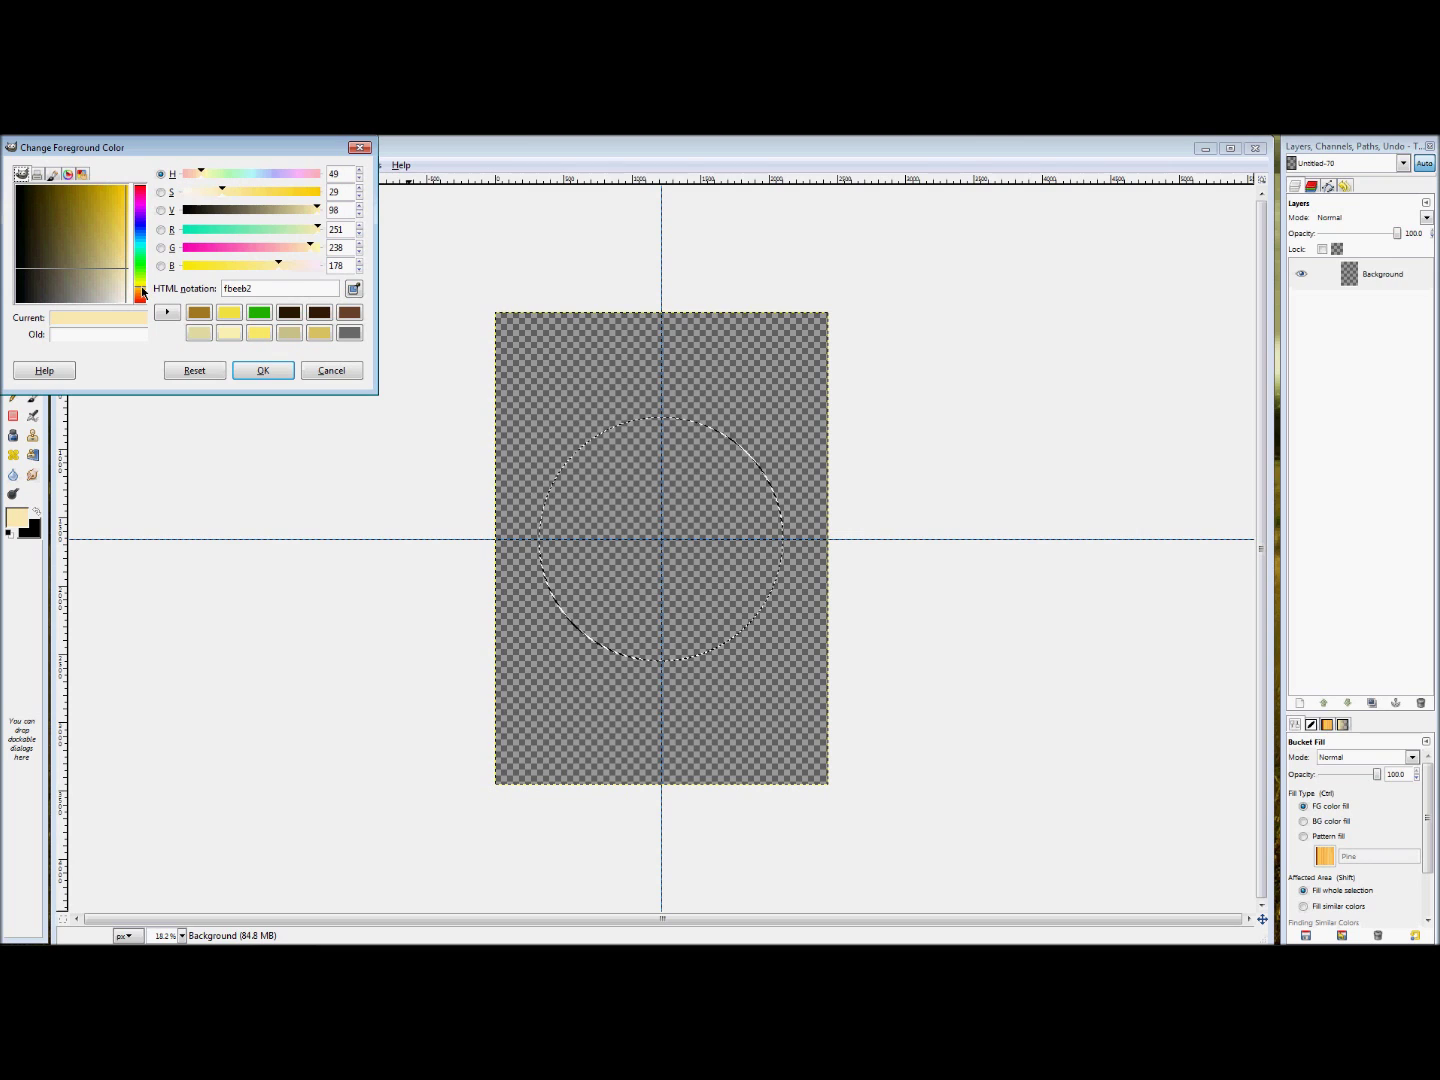
pyautogui.moveTo(142, 292); pyautogui.dragTo(141, 295)
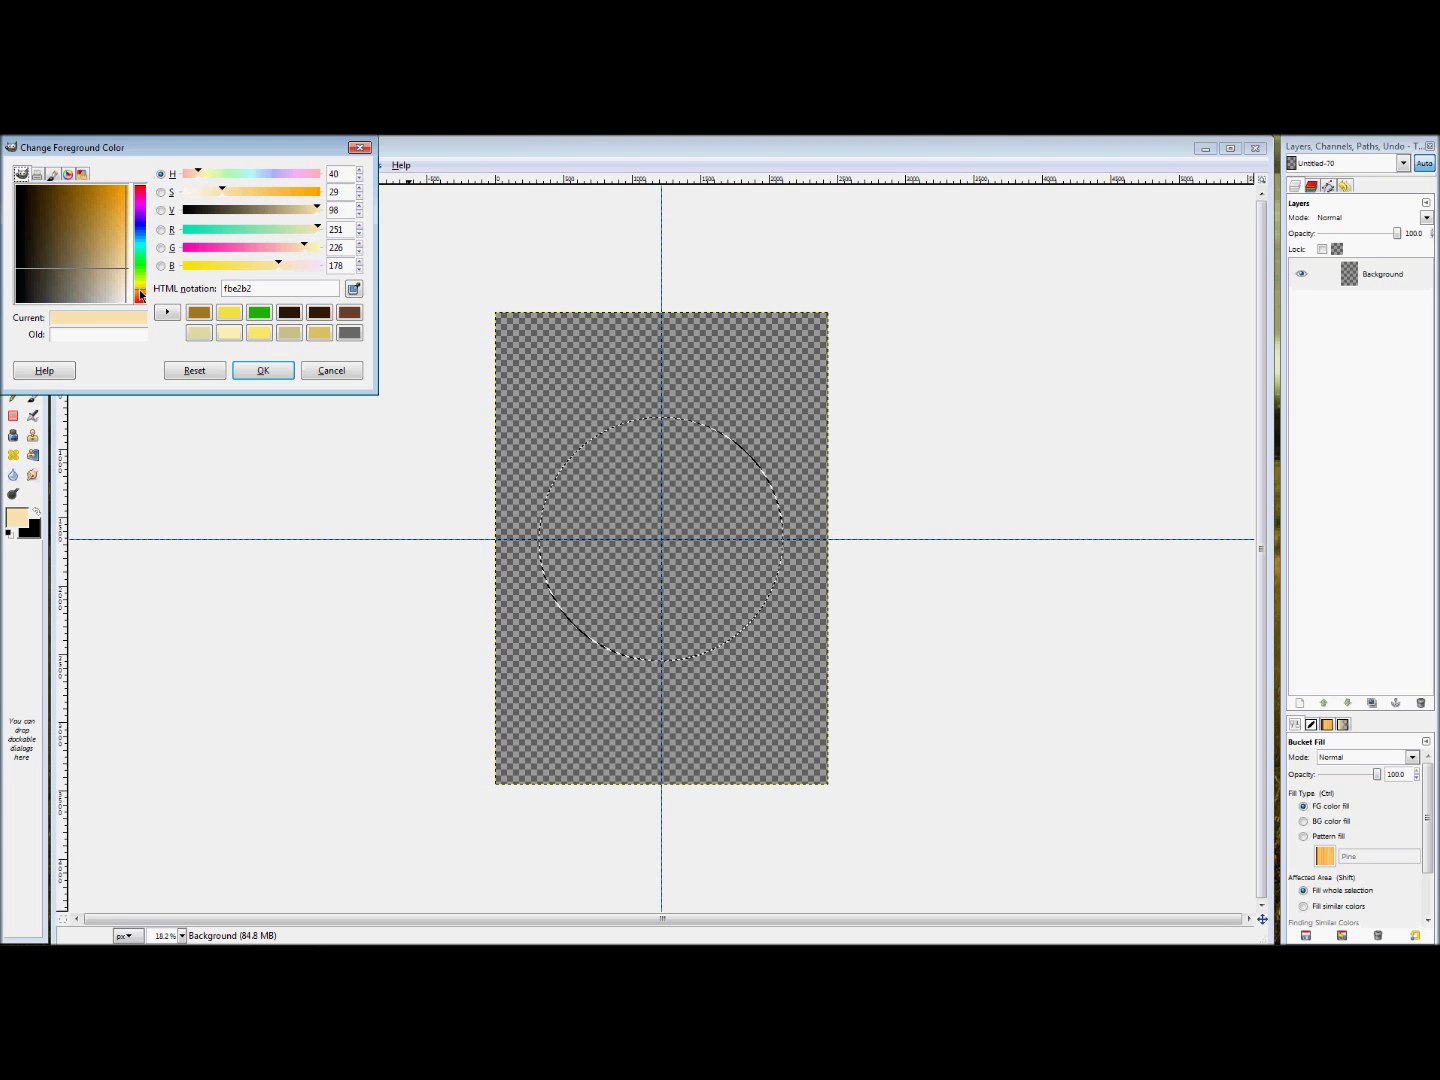
pyautogui.moveTo(84, 262); pyautogui.dragTo(101, 268)
pyautogui.click(199, 333)
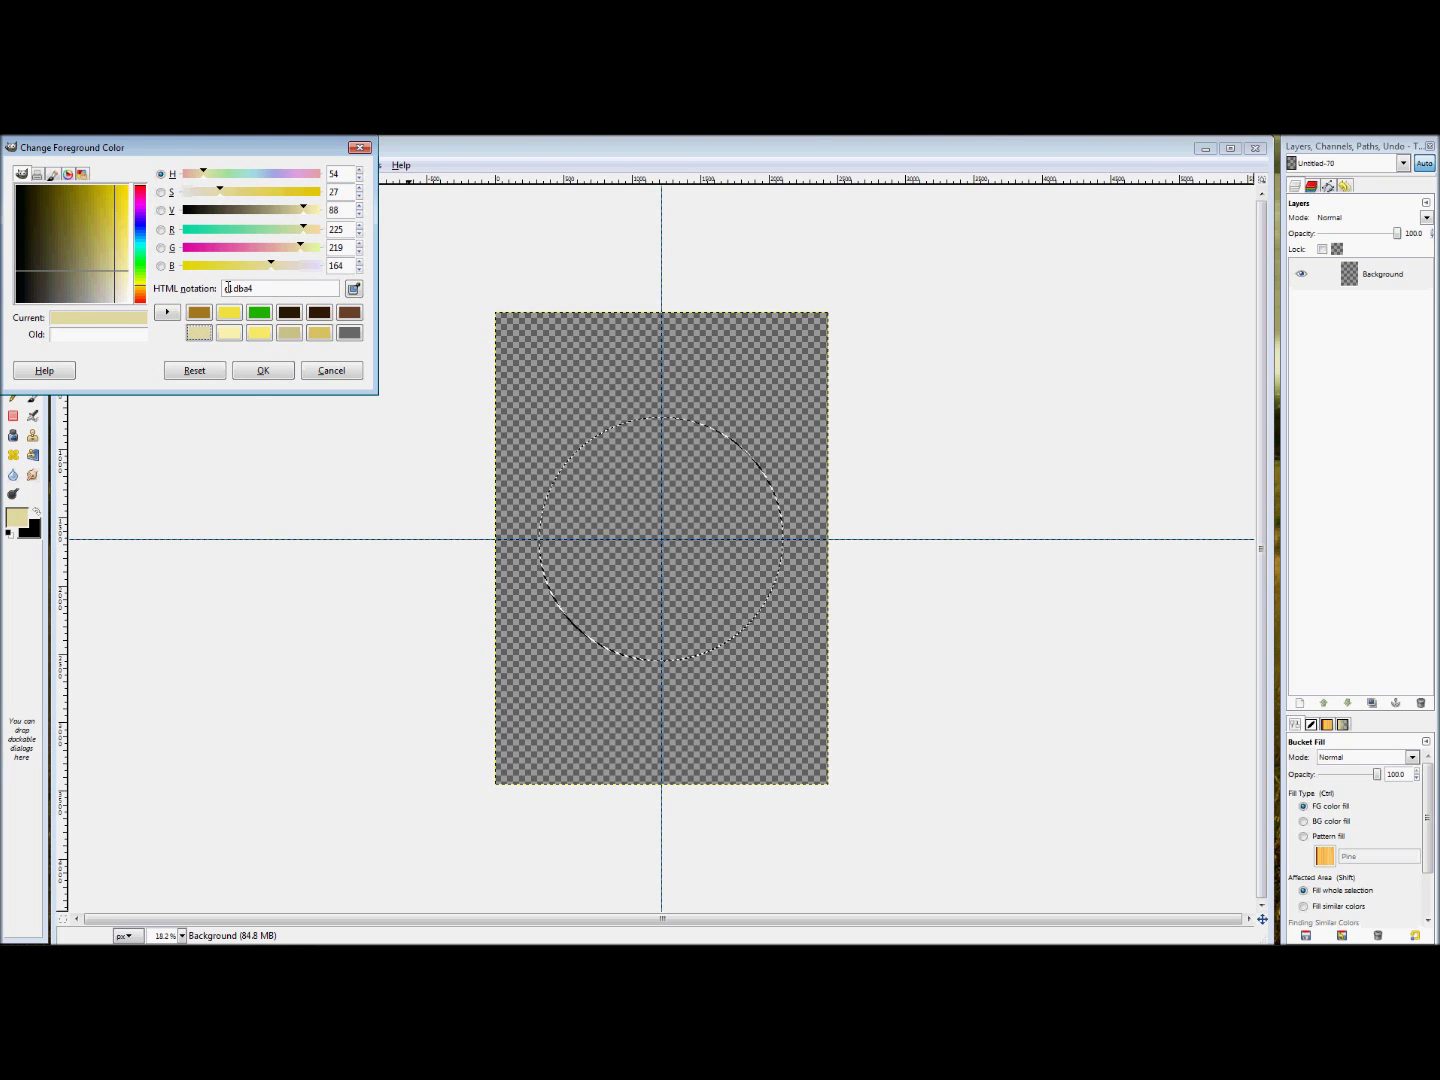
pyautogui.click(263, 370)
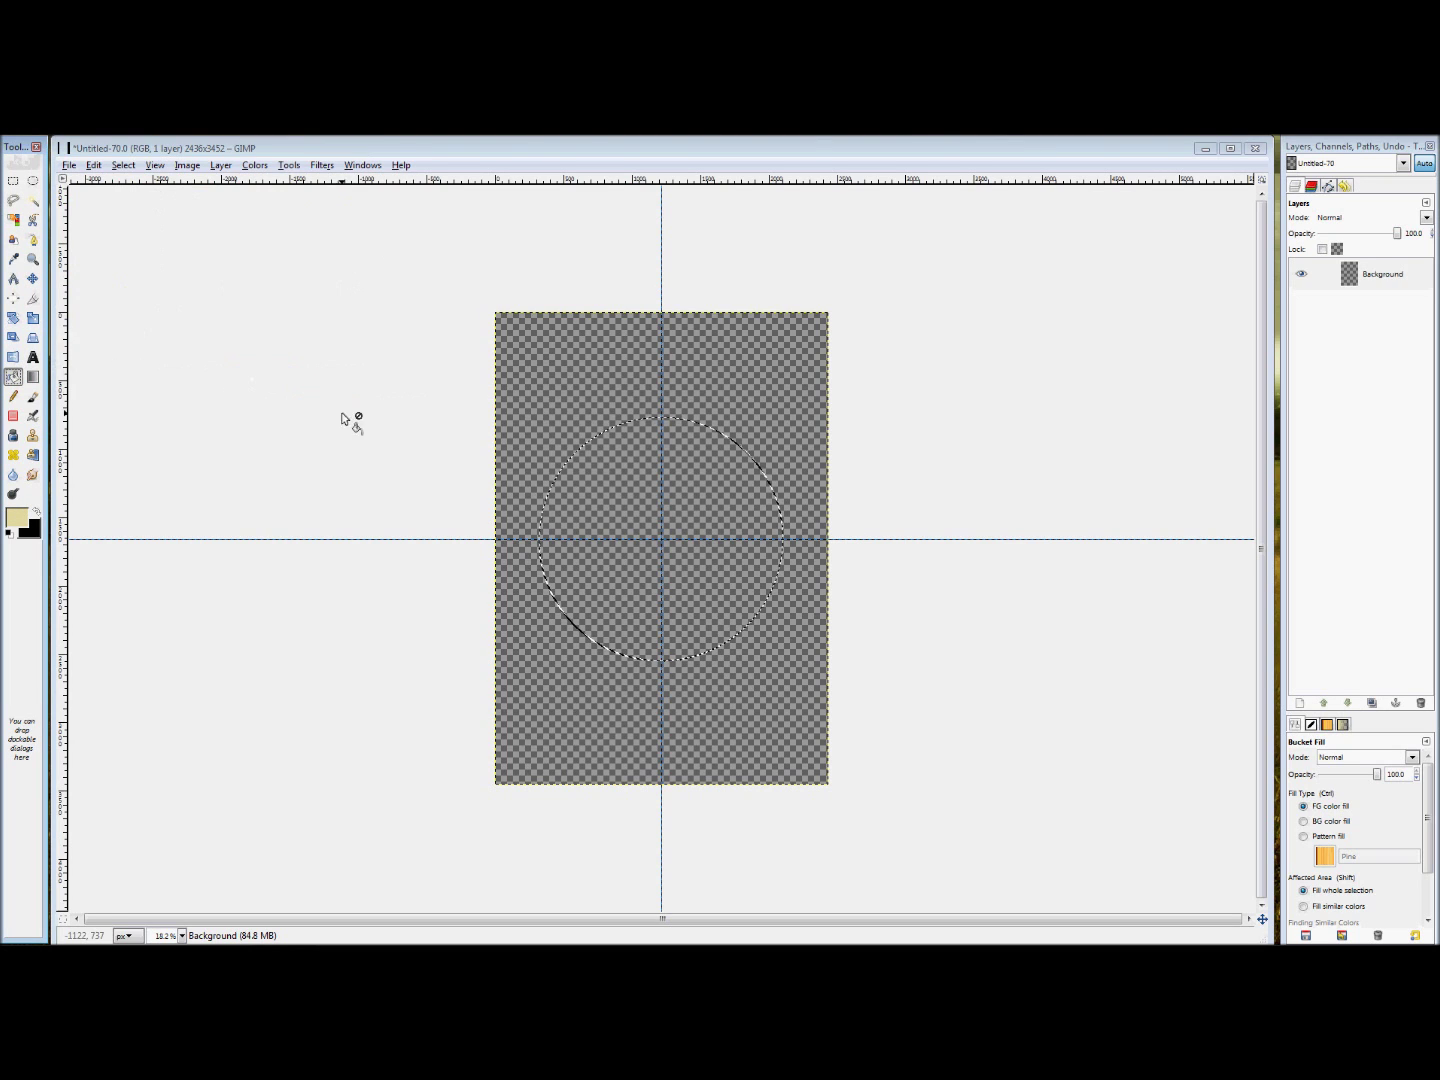
# - Fill the circular selection on the Background layer with the foreground colour and clear the selection
pyautogui.click(610, 470)
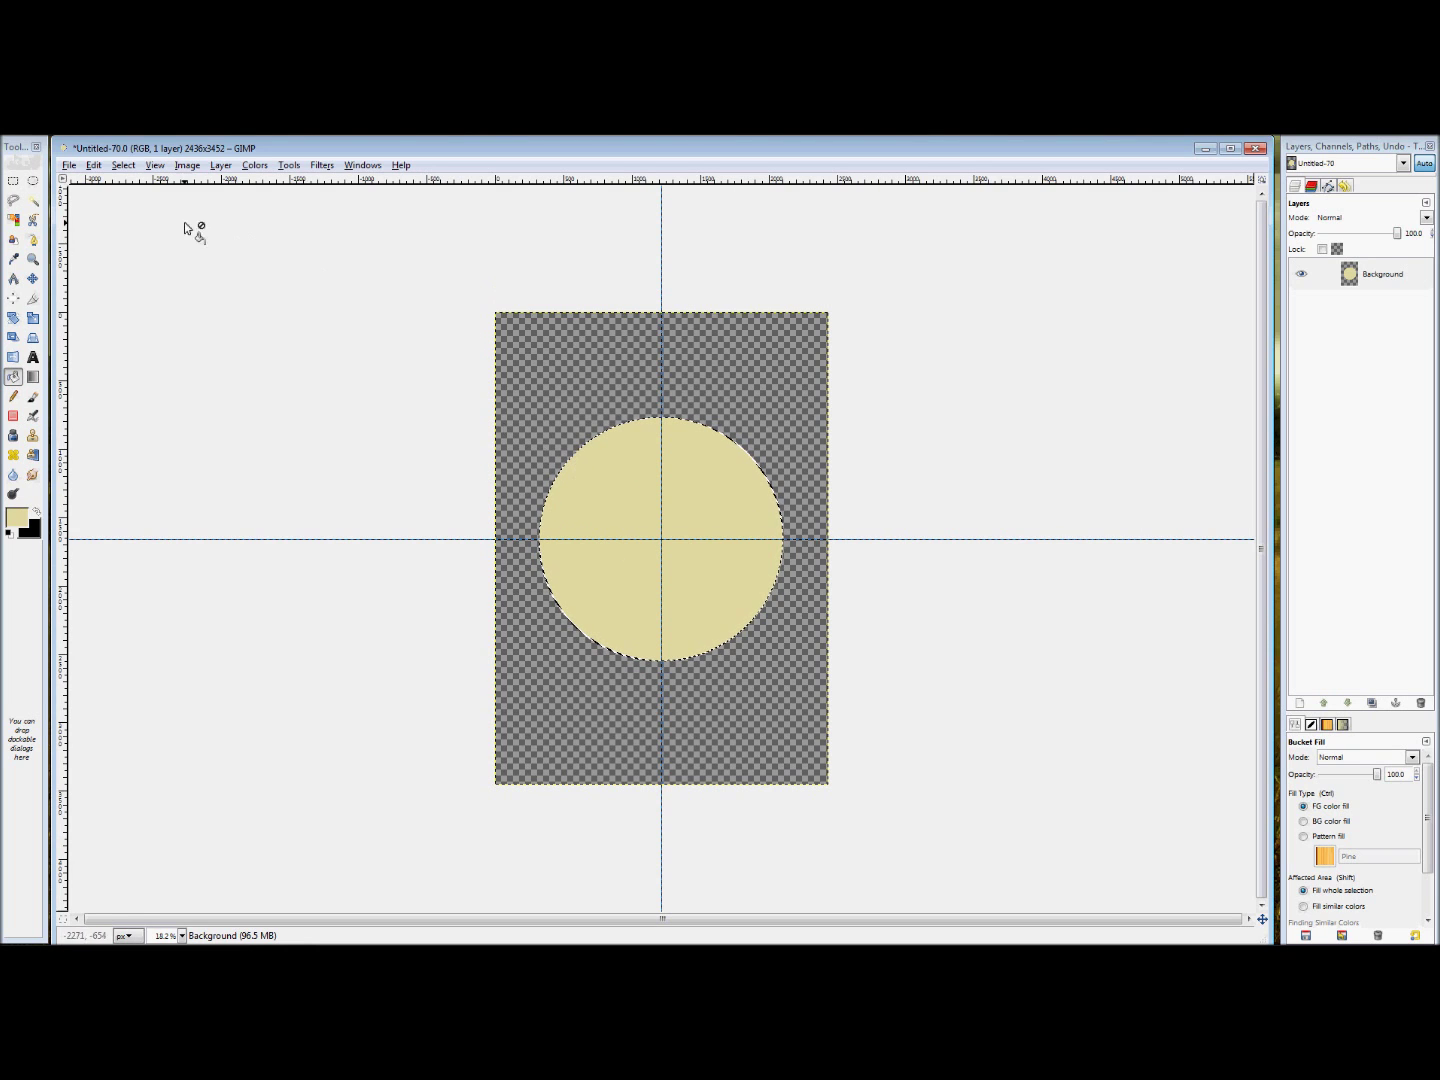
pyautogui.click(123, 165)
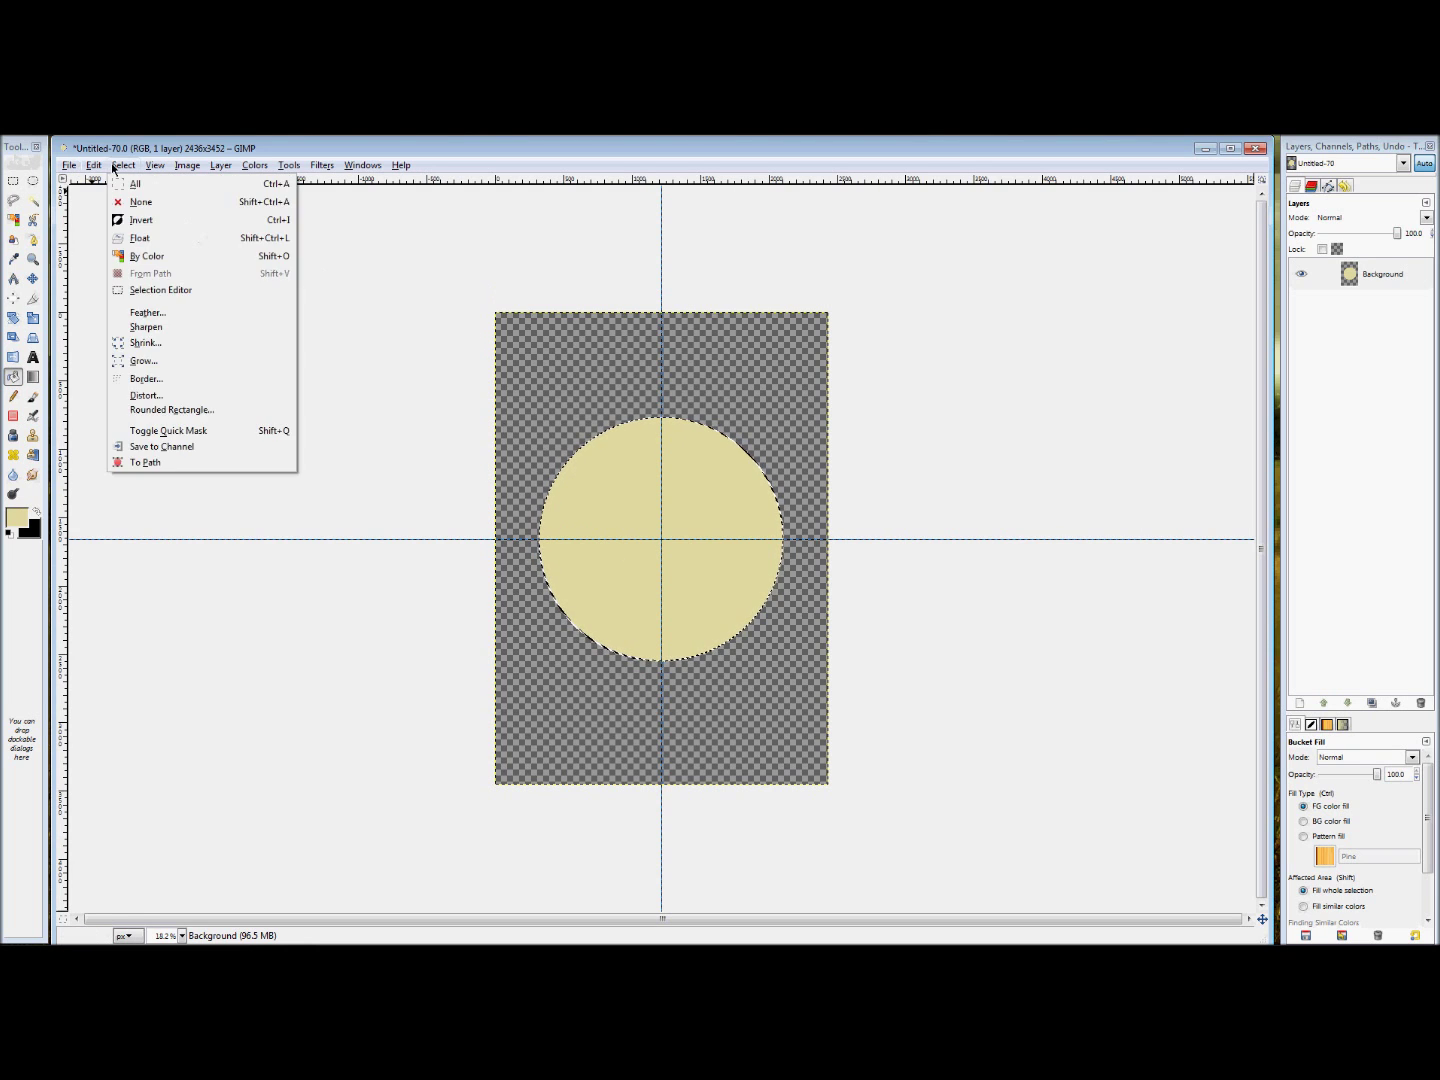
pyautogui.click(141, 202)
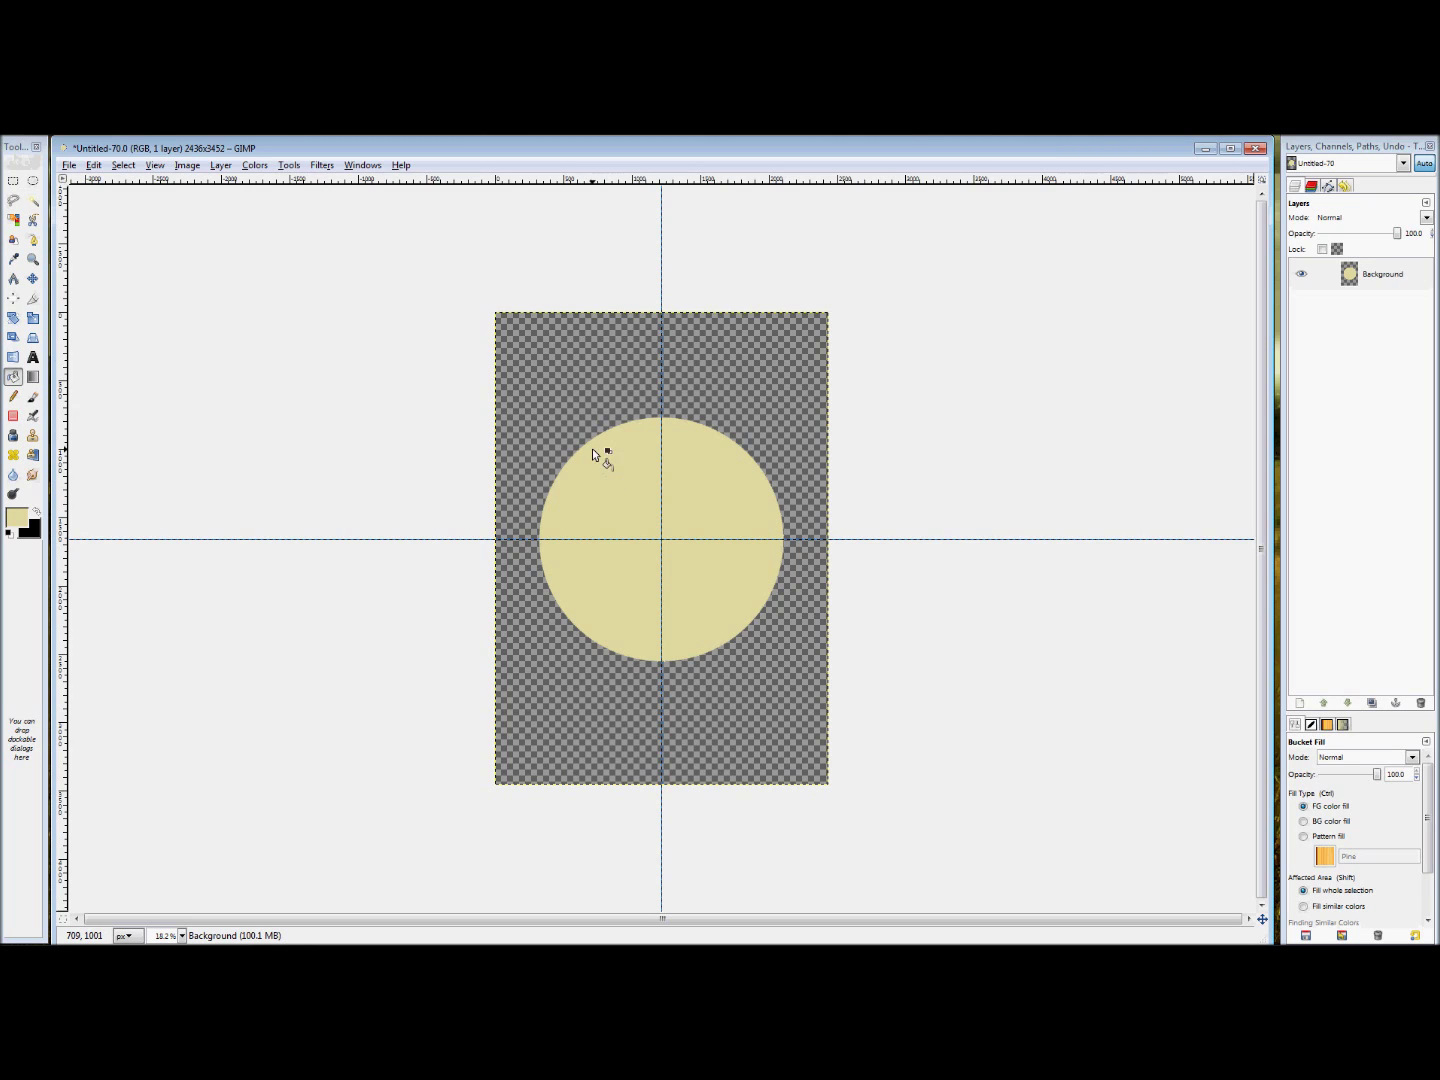
# - Bucket-fill the area around the circle with no selection active, and undo that fill
pyautogui.click(585, 410)
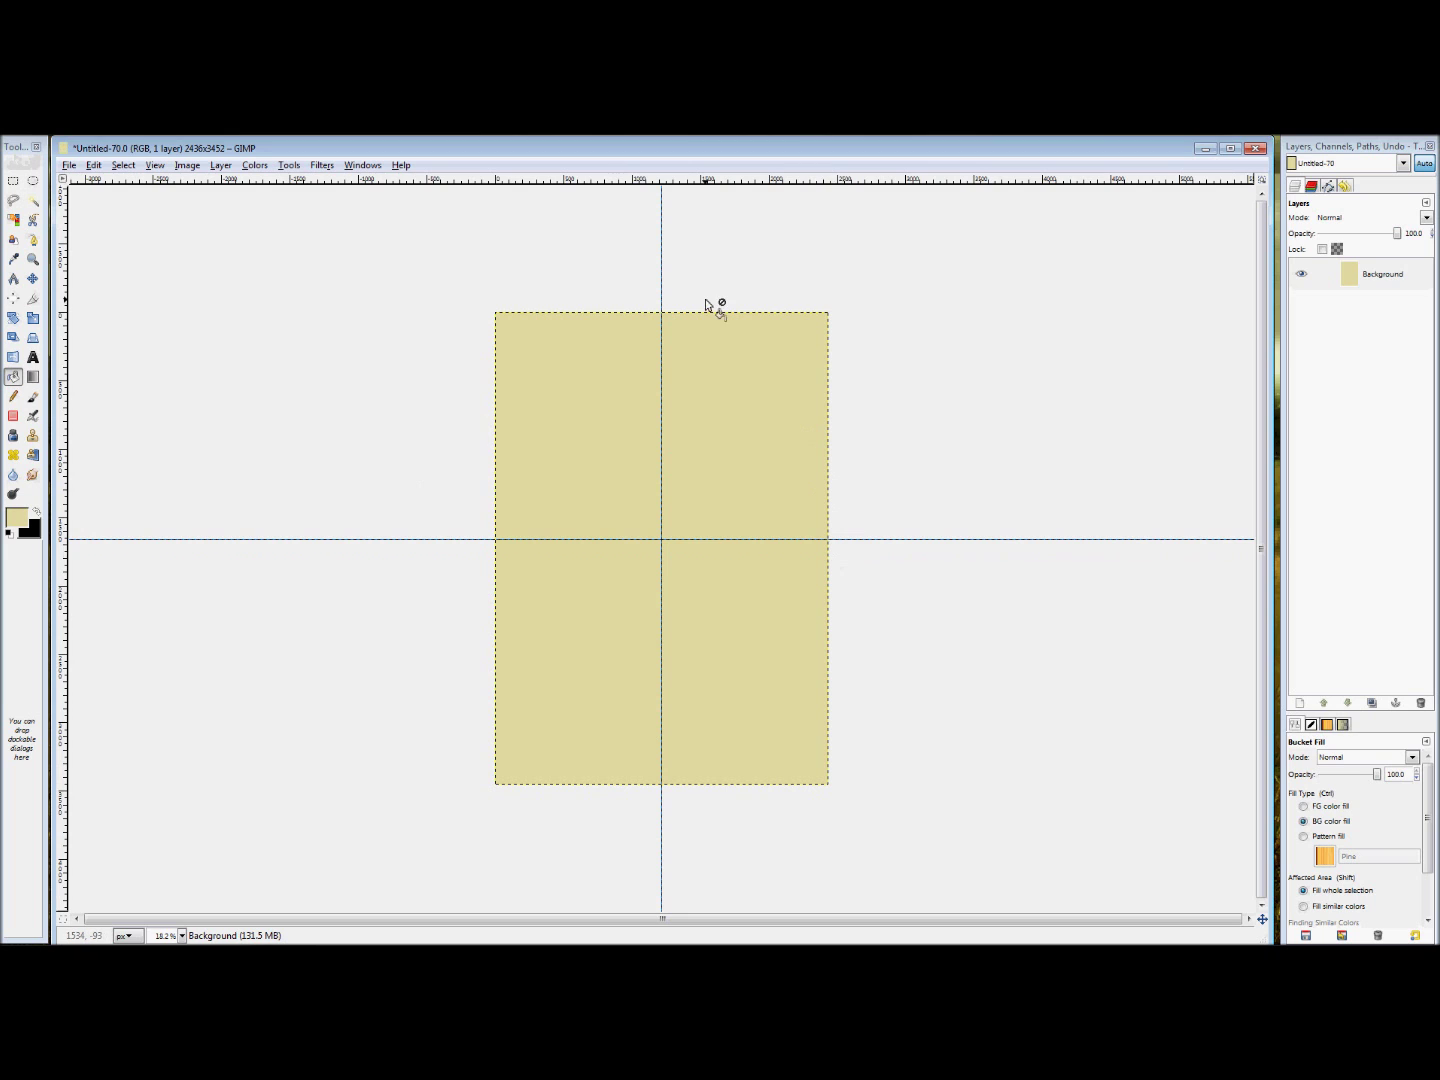
pyautogui.click(93, 167)
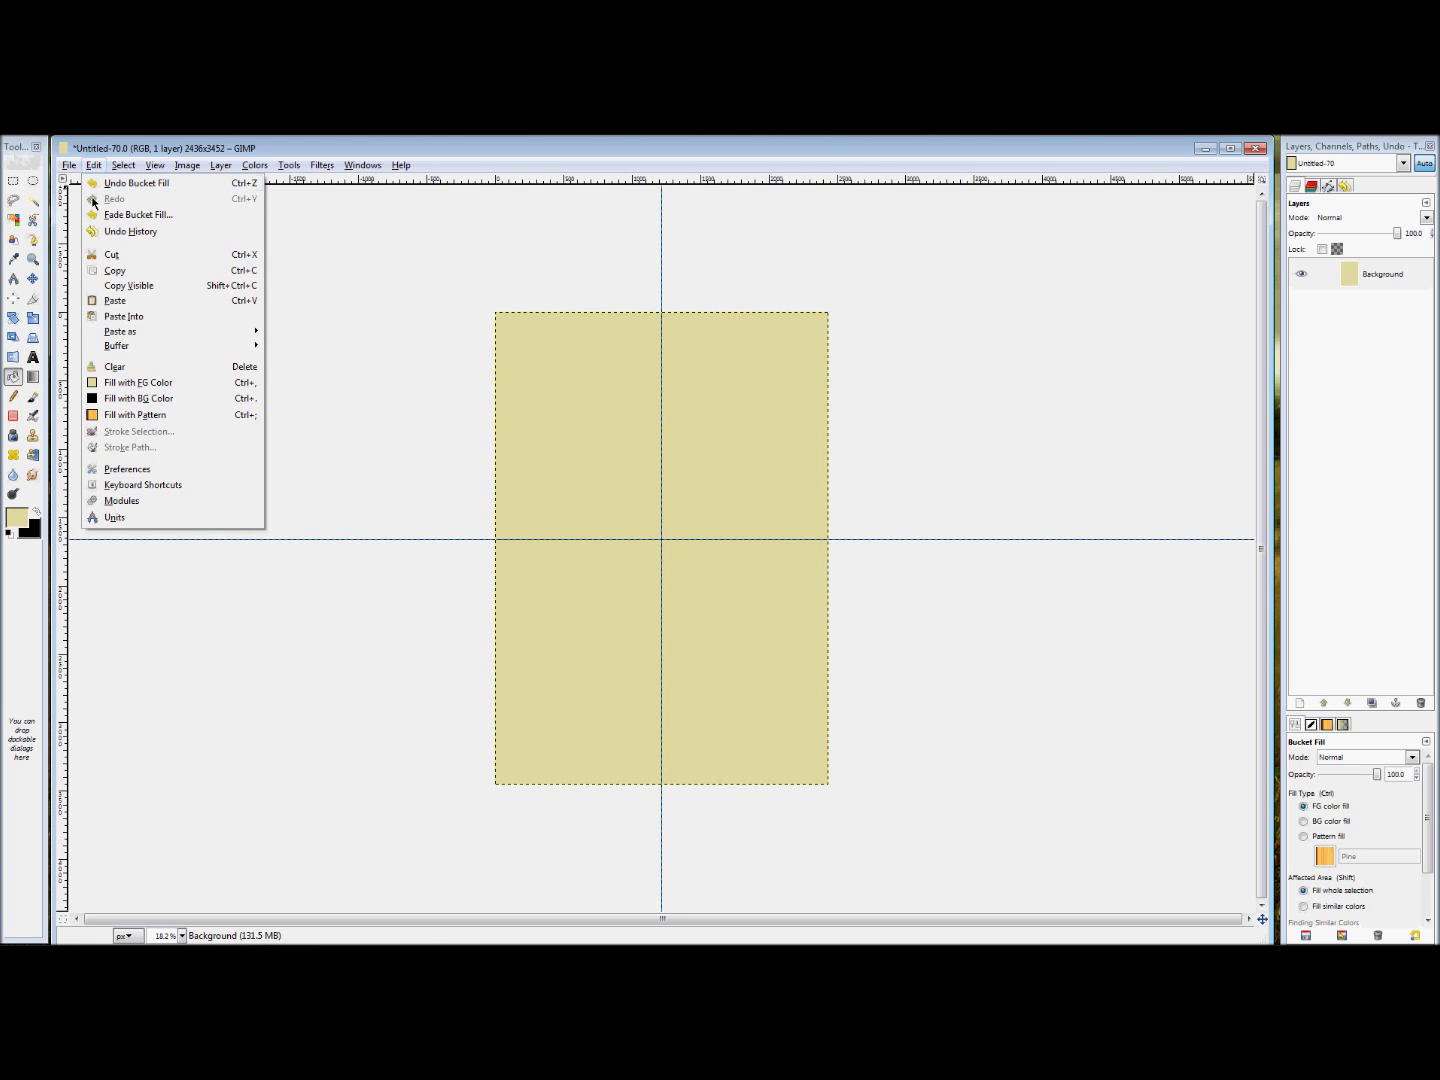
pyautogui.click(100, 185)
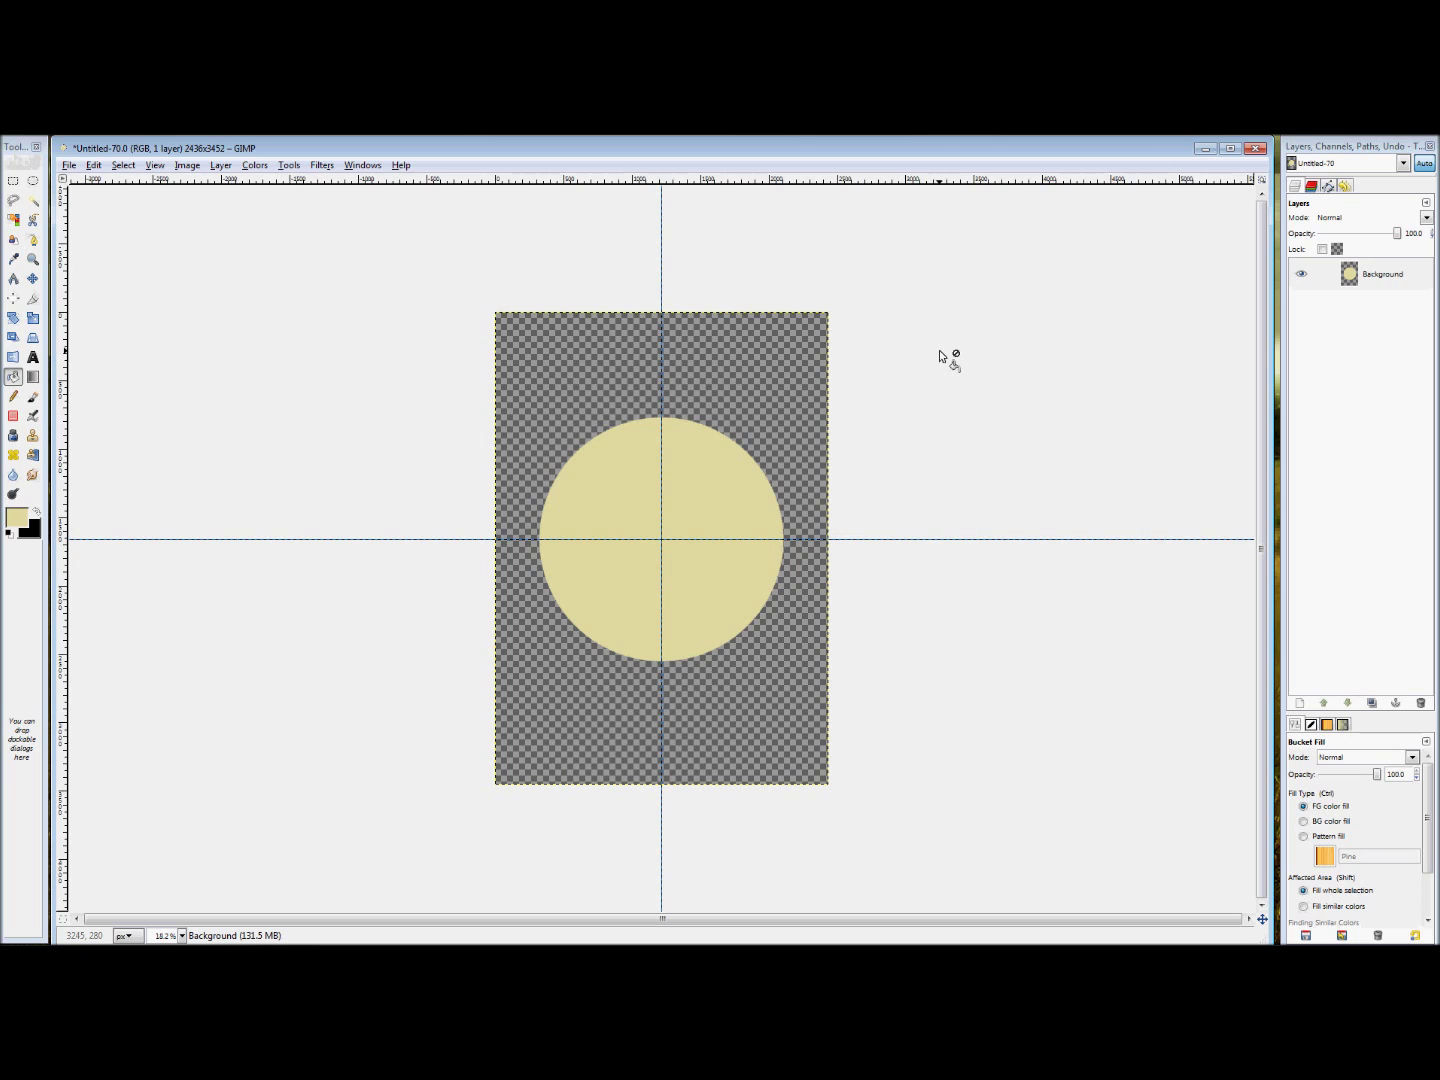
# - Add a new 2436 × 3452 px layer filled with transparency above the Background layer
pyautogui.rightClick(1382, 278)
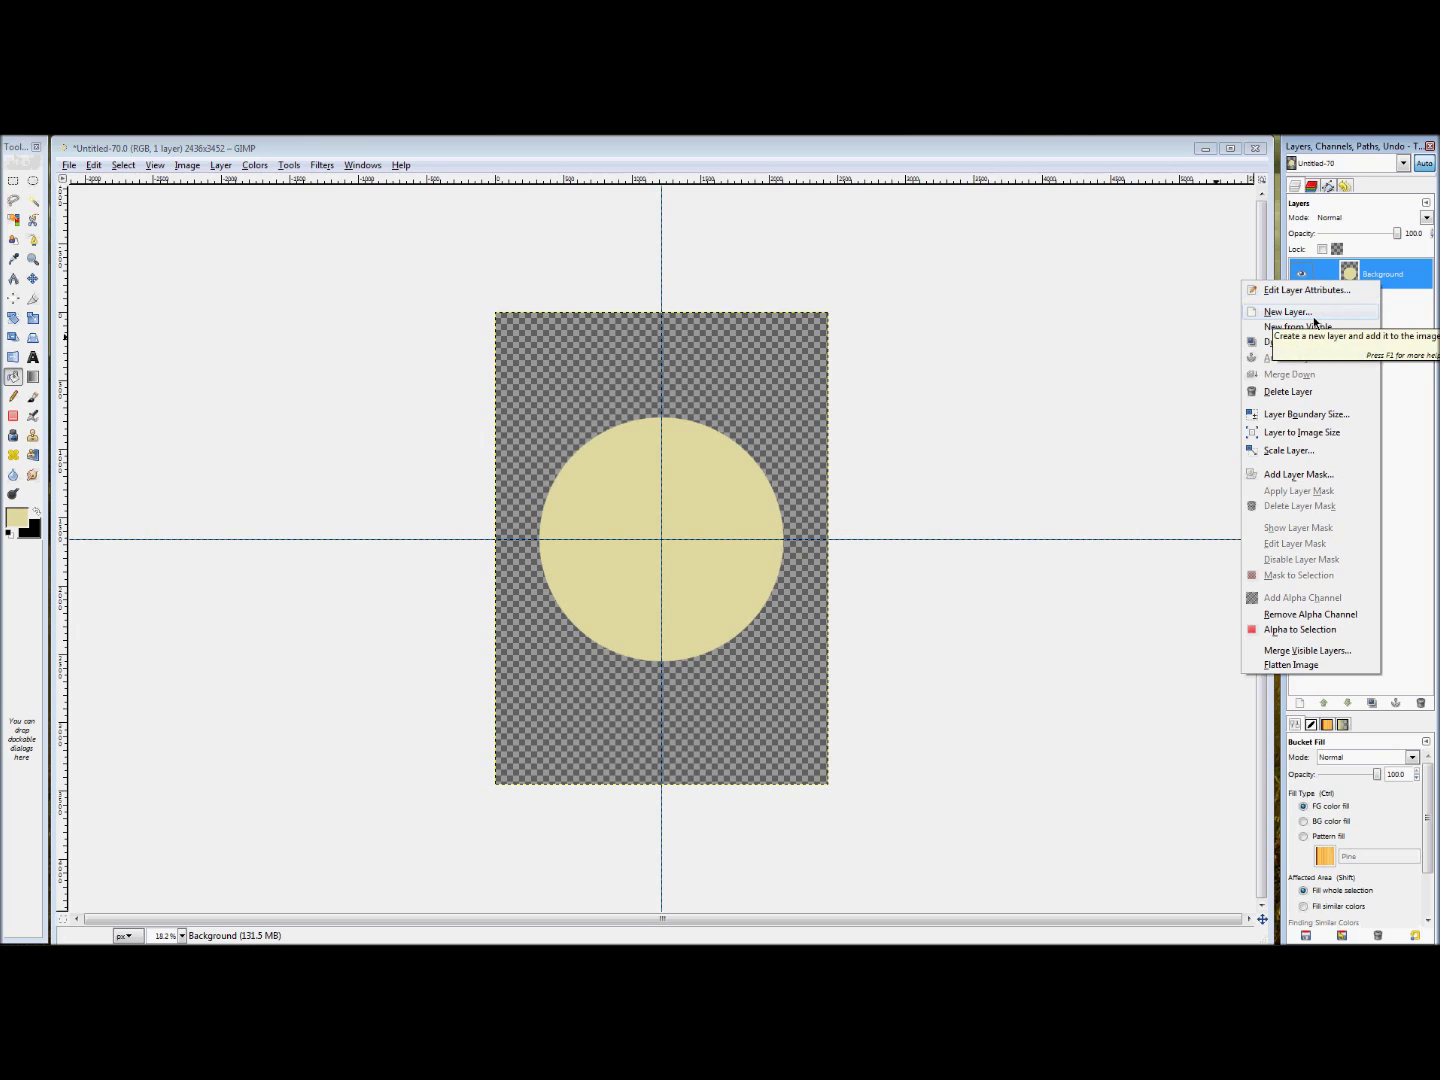
pyautogui.click(1390, 297)
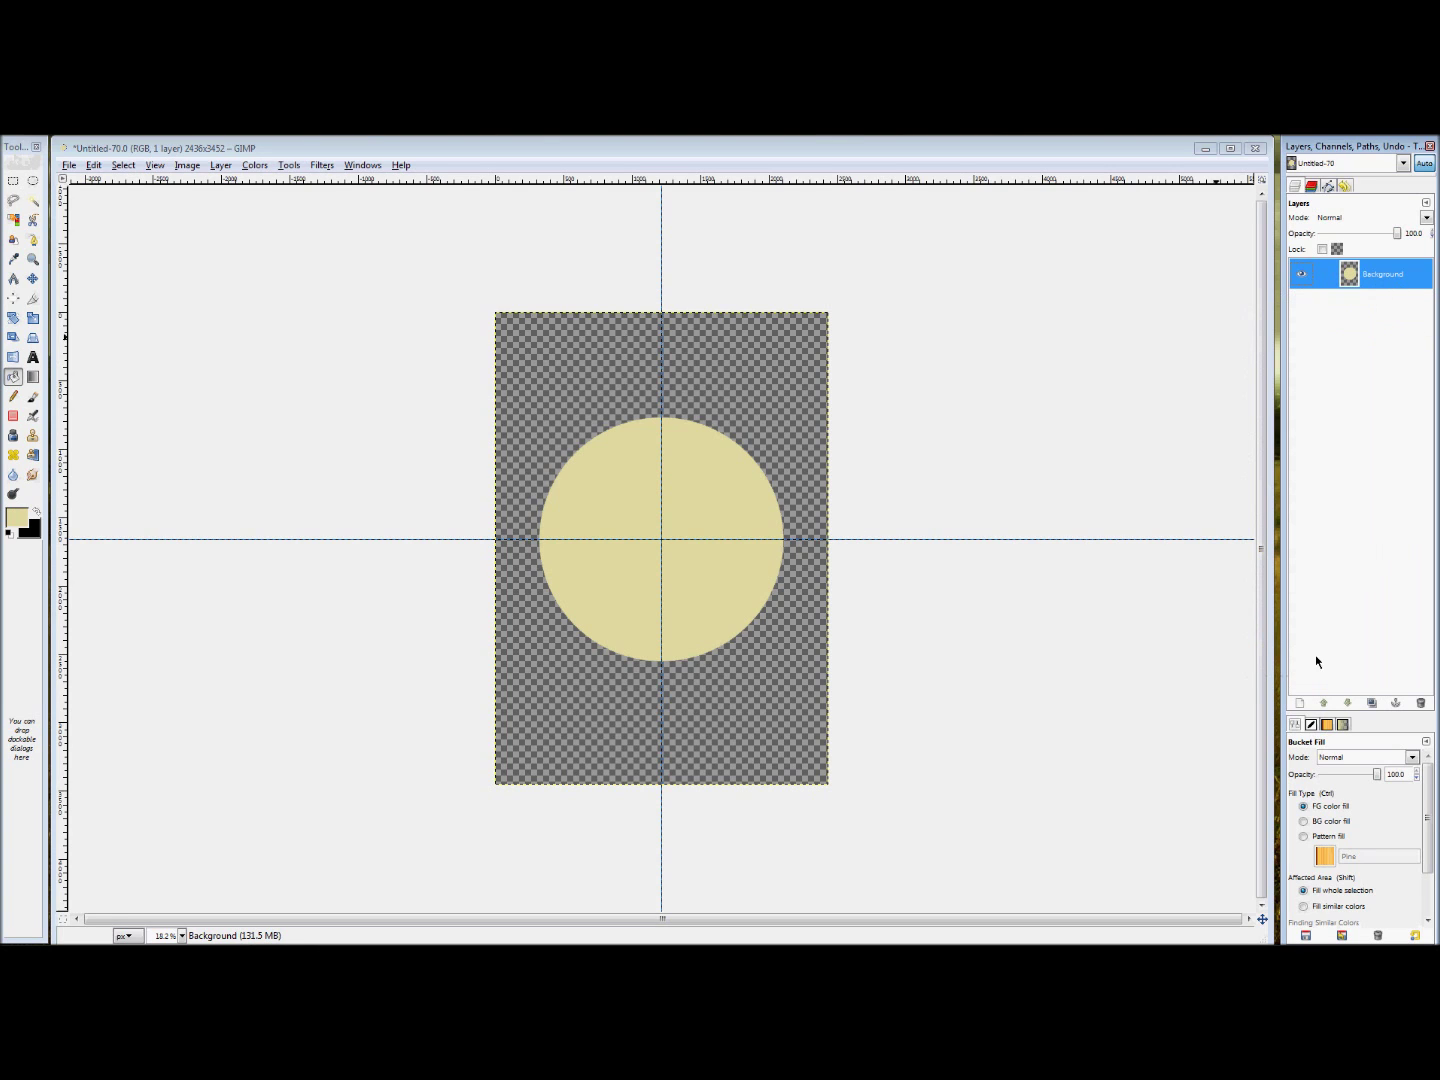
pyautogui.click(1301, 704)
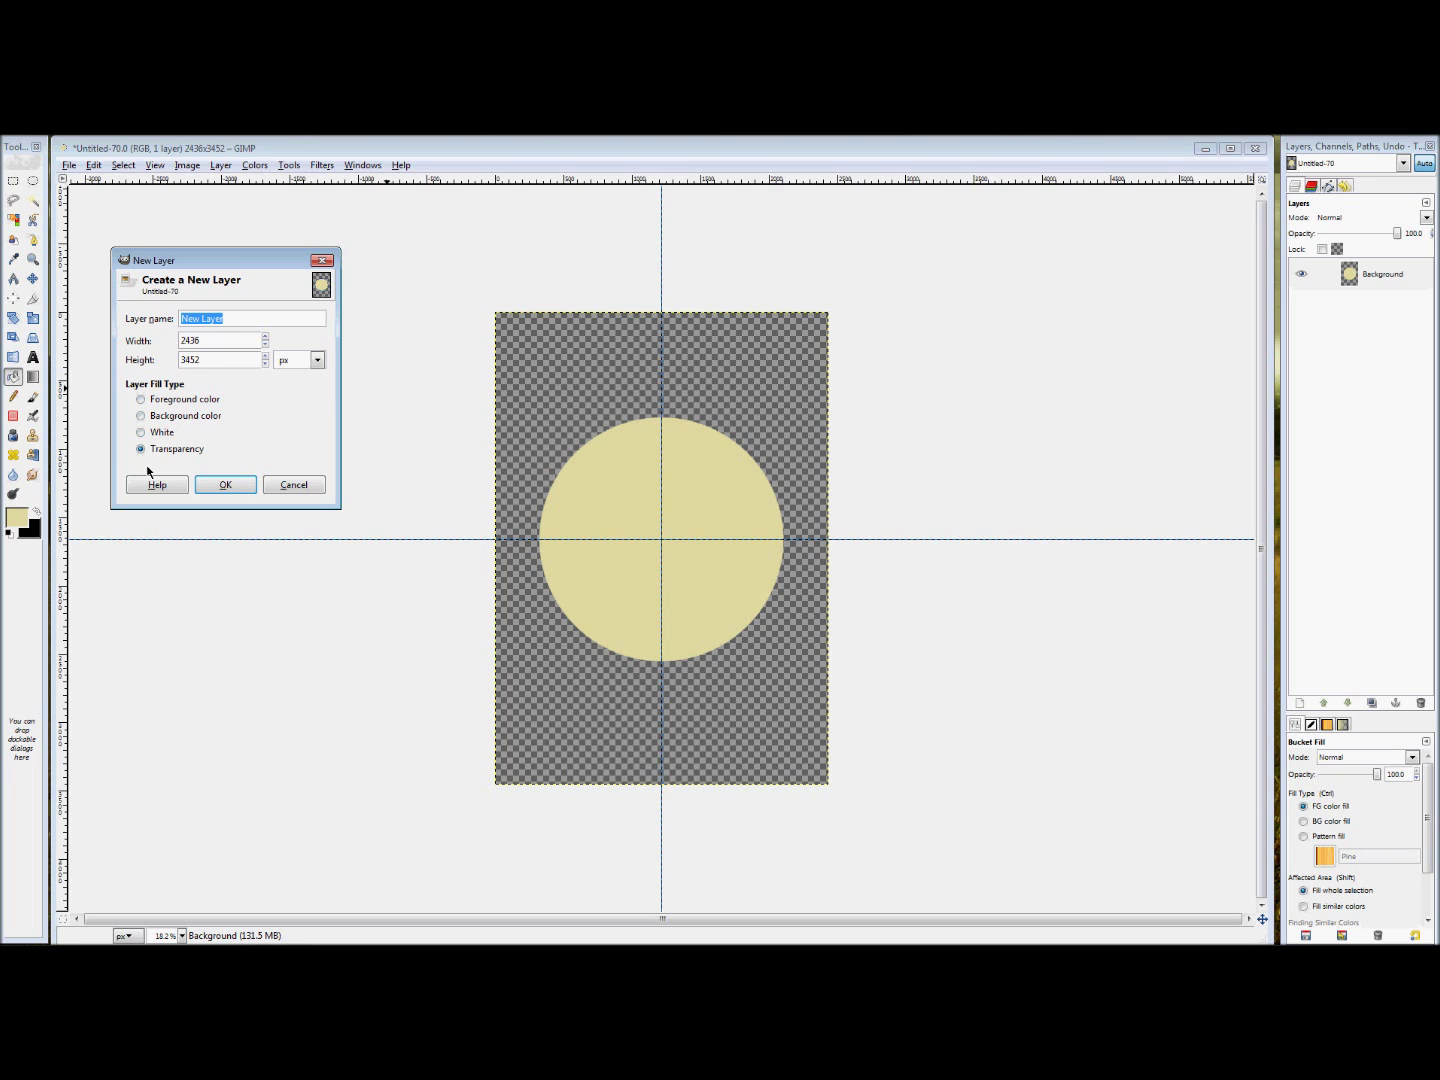
pyautogui.click(214, 487)
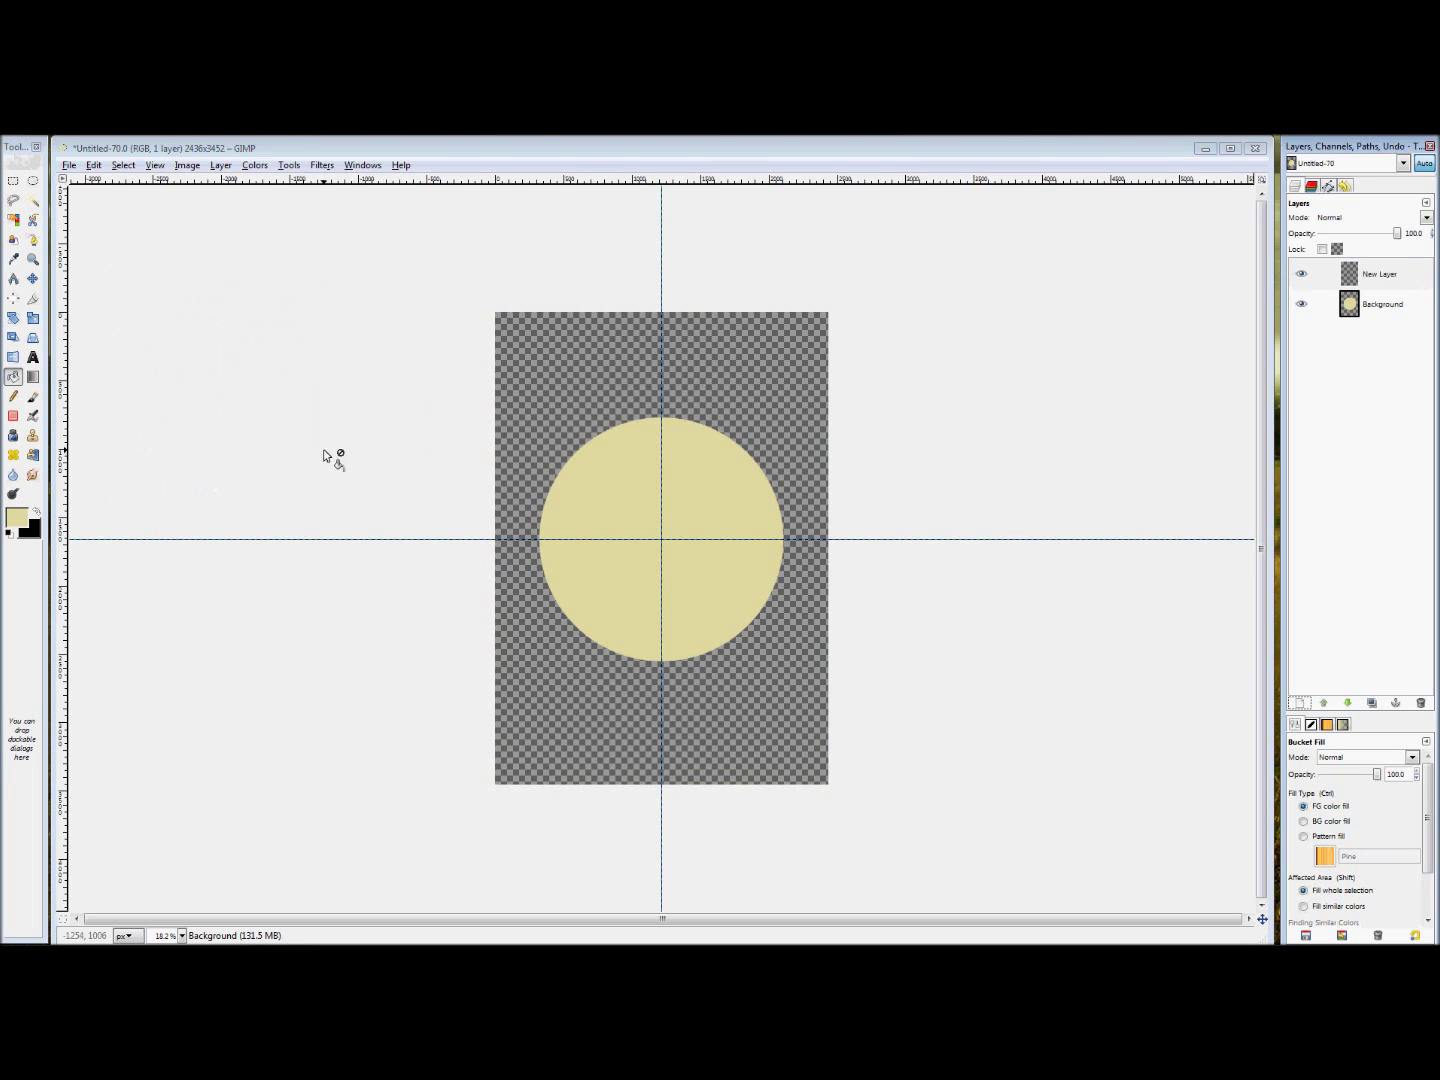
# - Rename the new transparent layer to Meat
pyautogui.click(1372, 280)
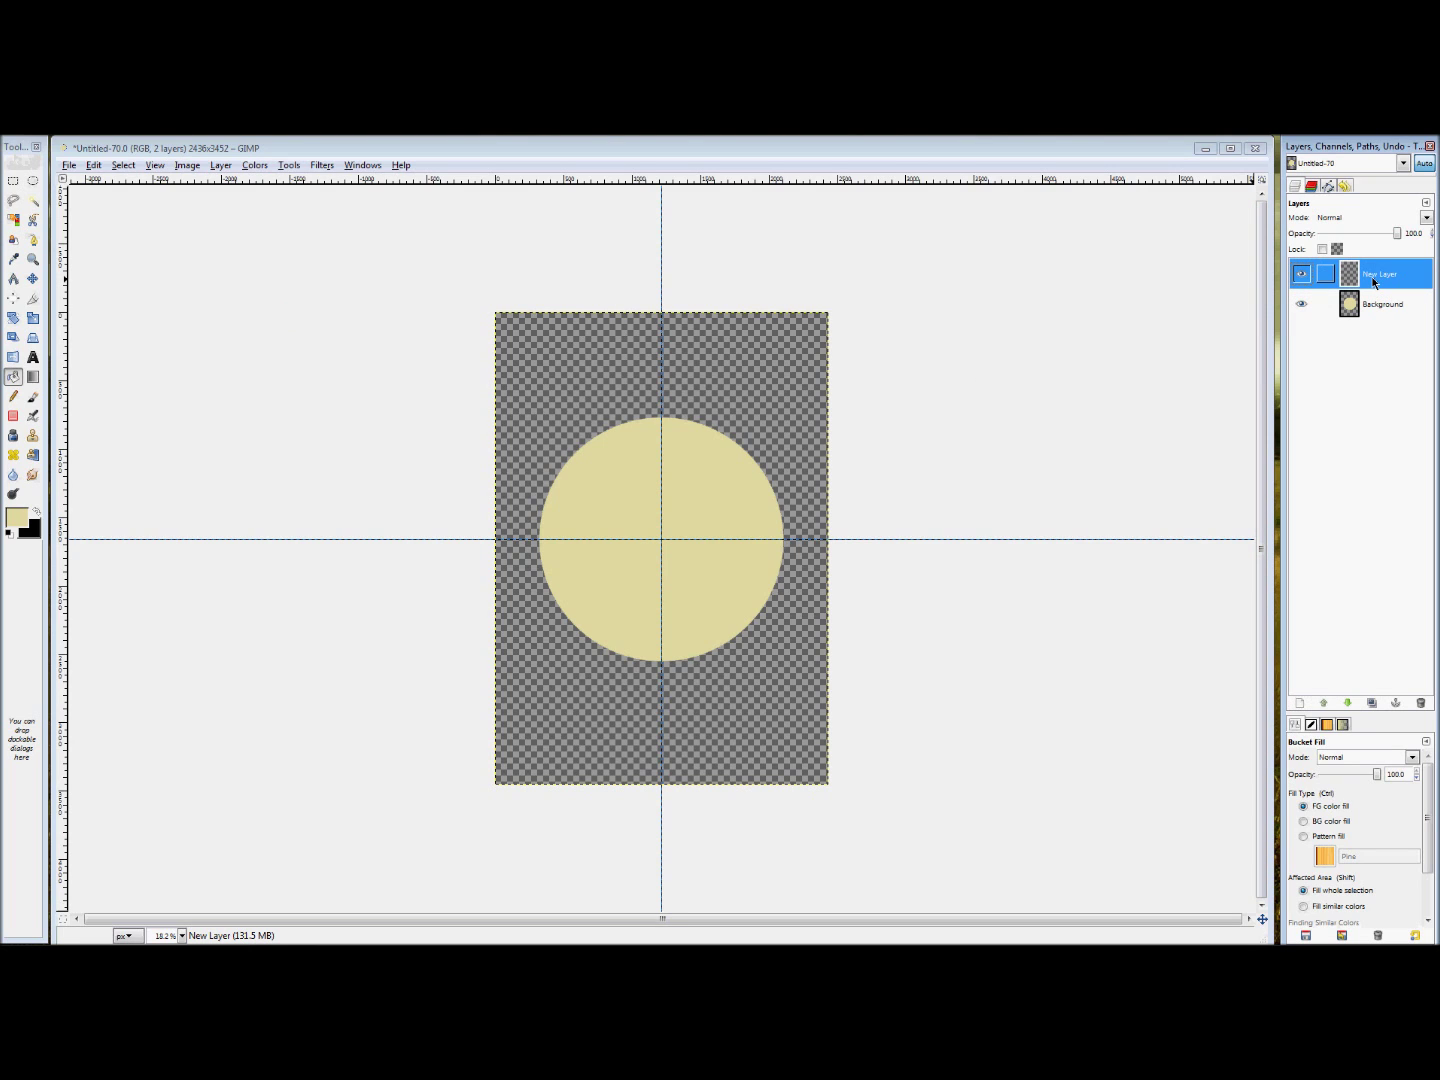
pyautogui.rightClick(1372, 282)
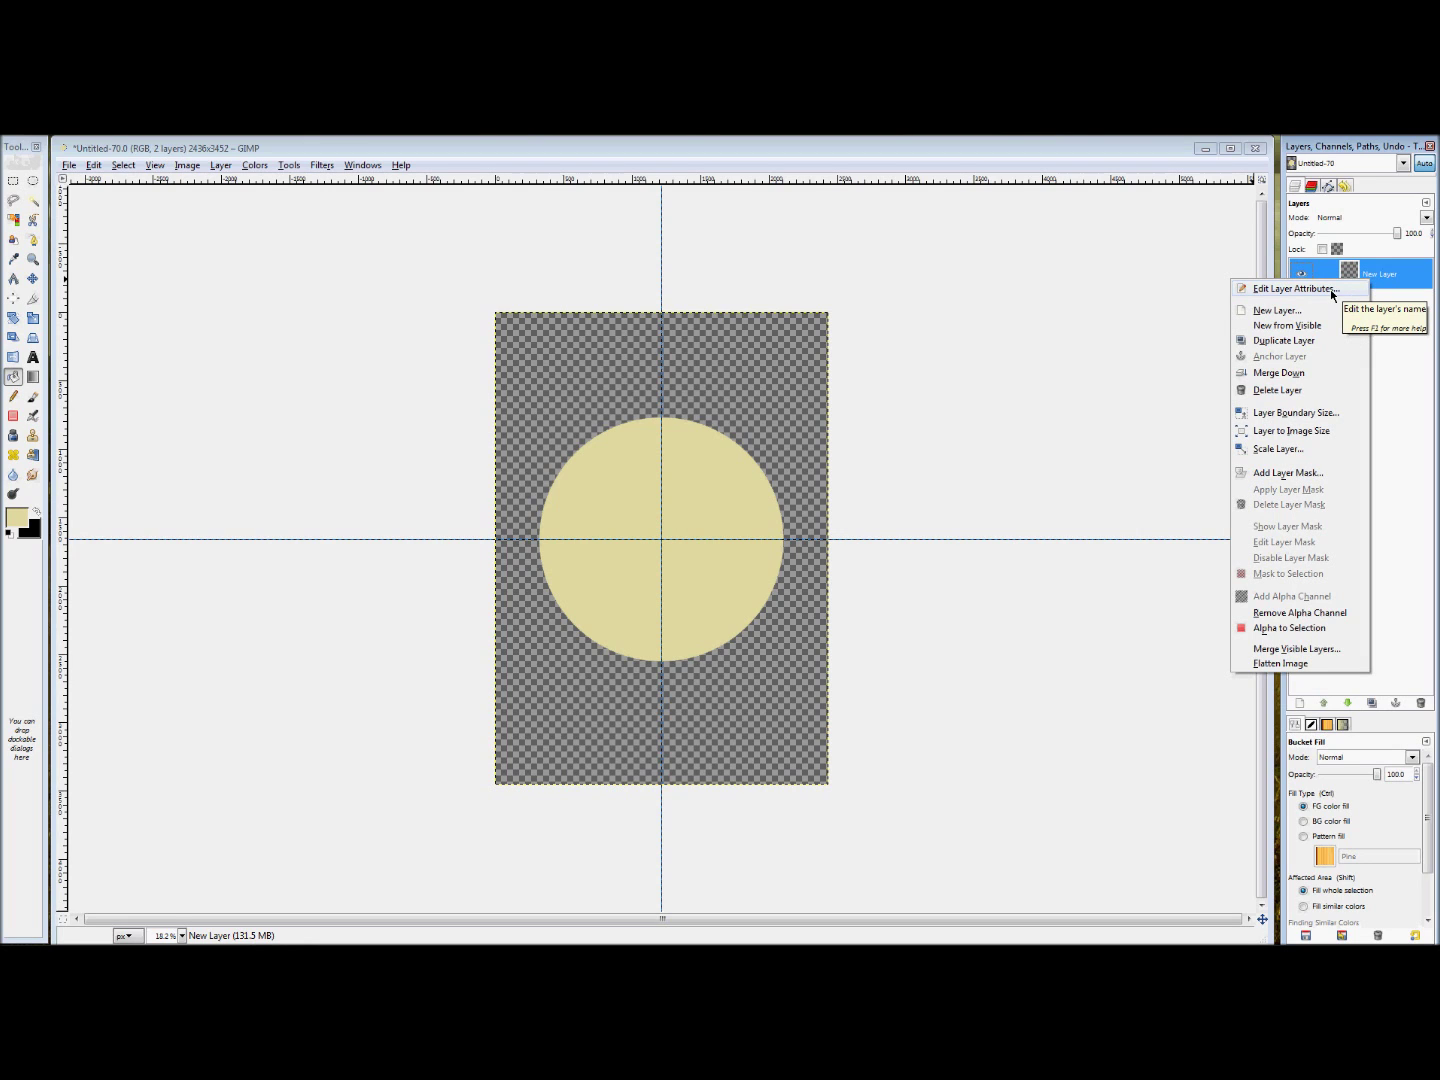
pyautogui.click(1295, 289)
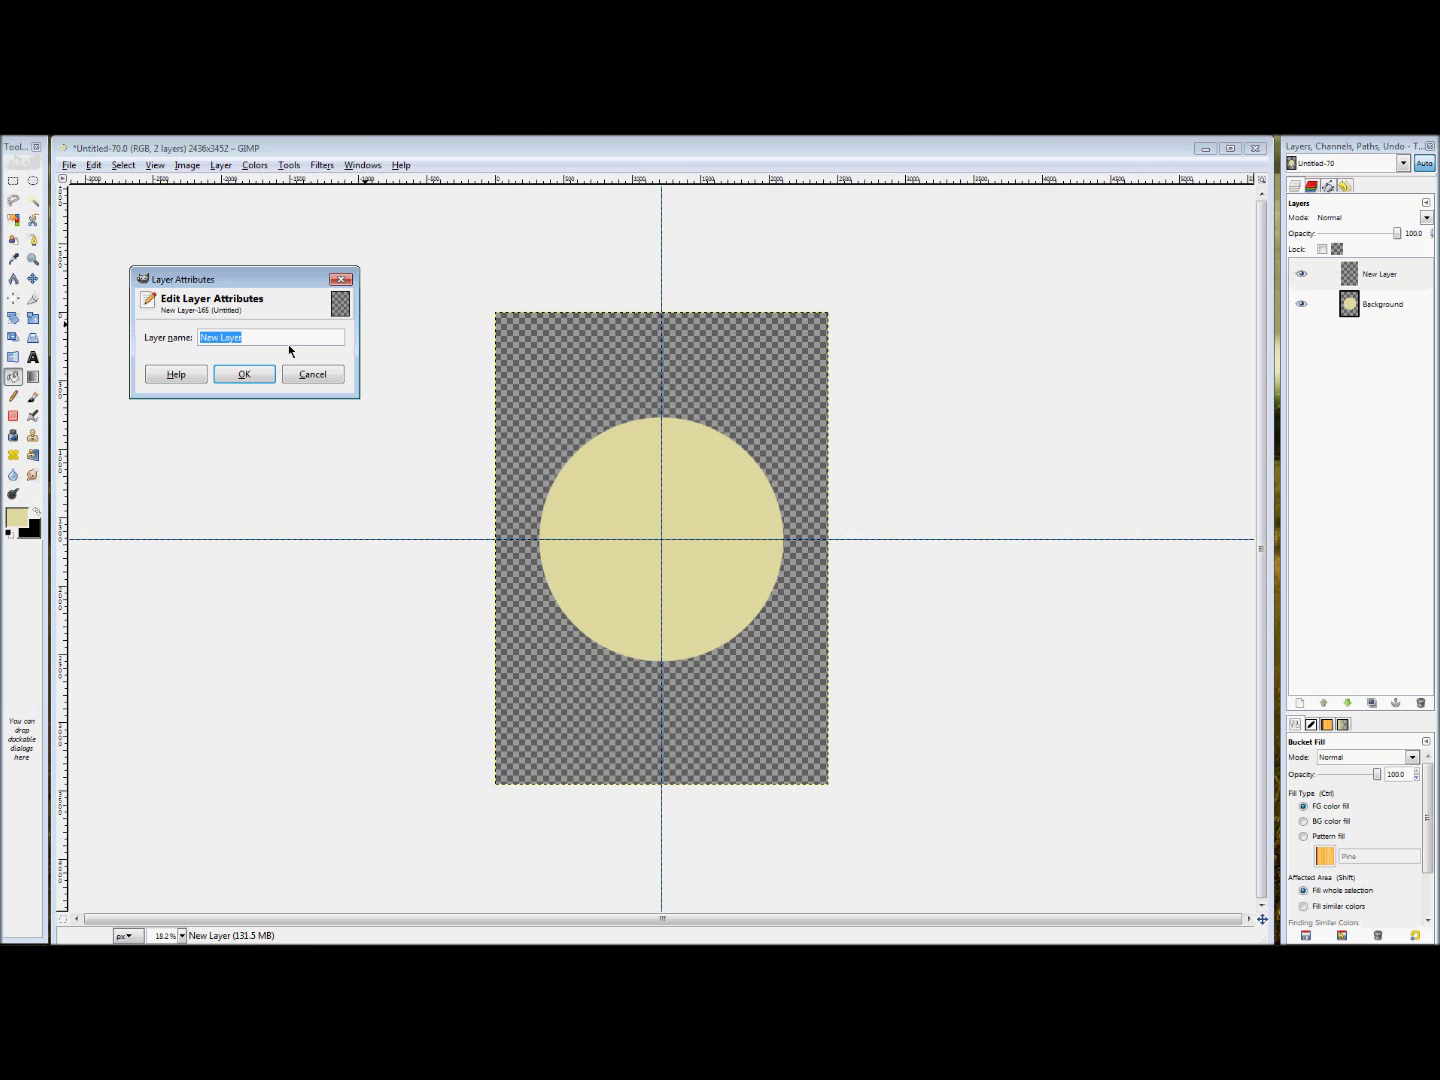
pyautogui.write('Meat')
pyautogui.click(244, 374)
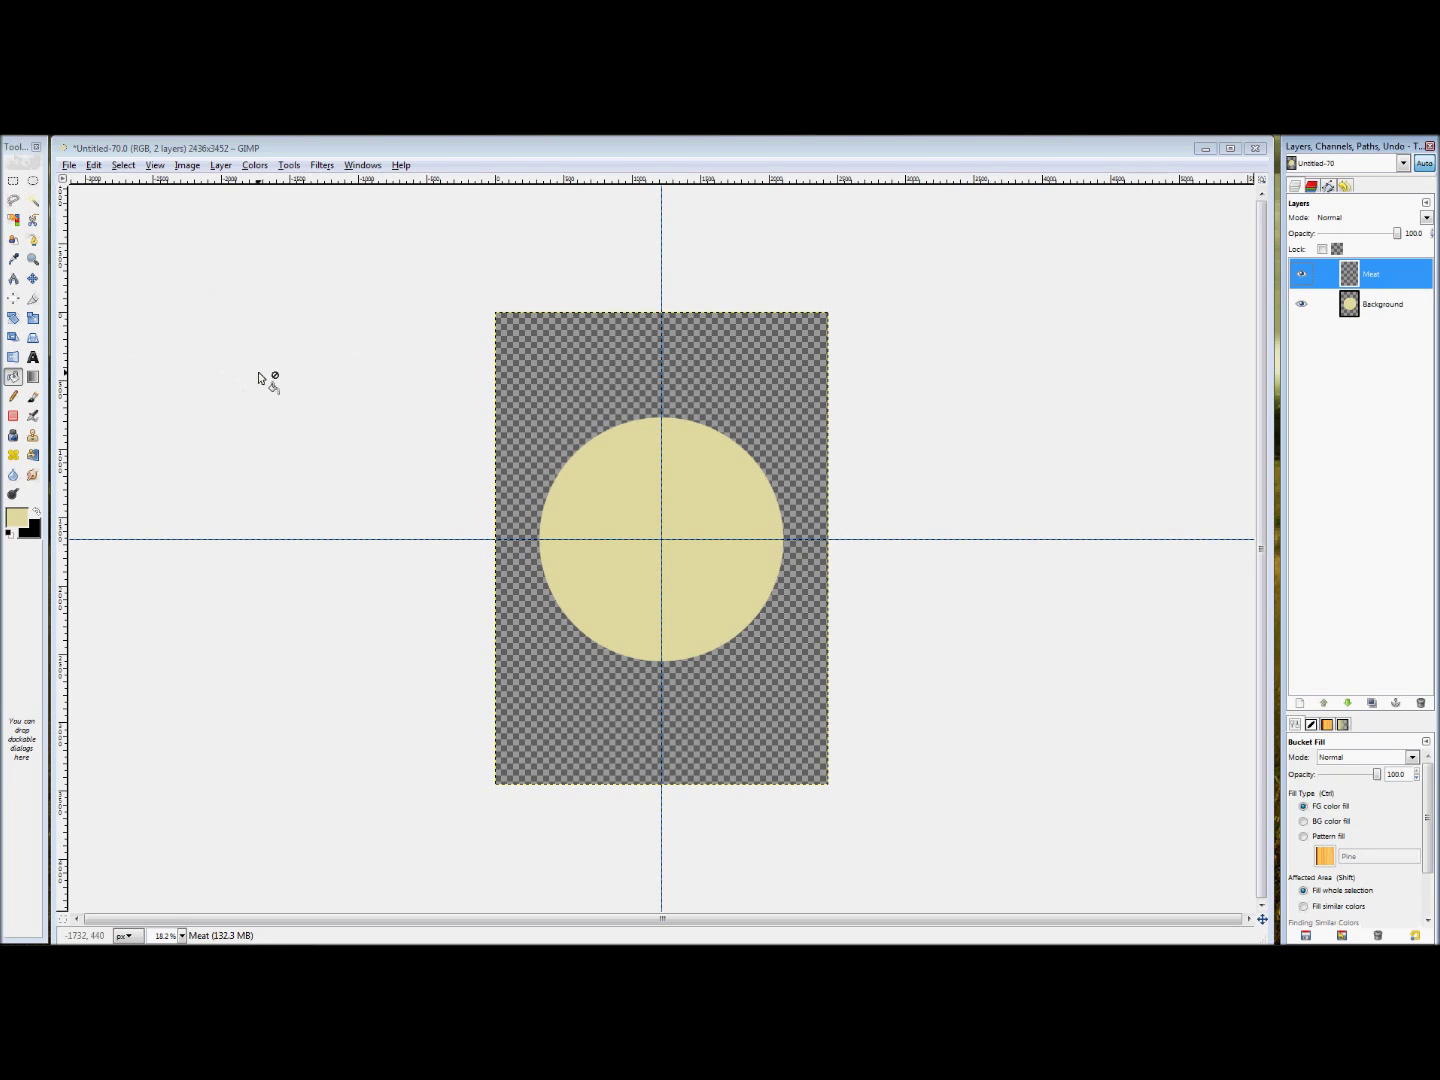
# - Rename the Background layer containing the pale yellow circle to Bun
pyautogui.rightClick(1371, 306)
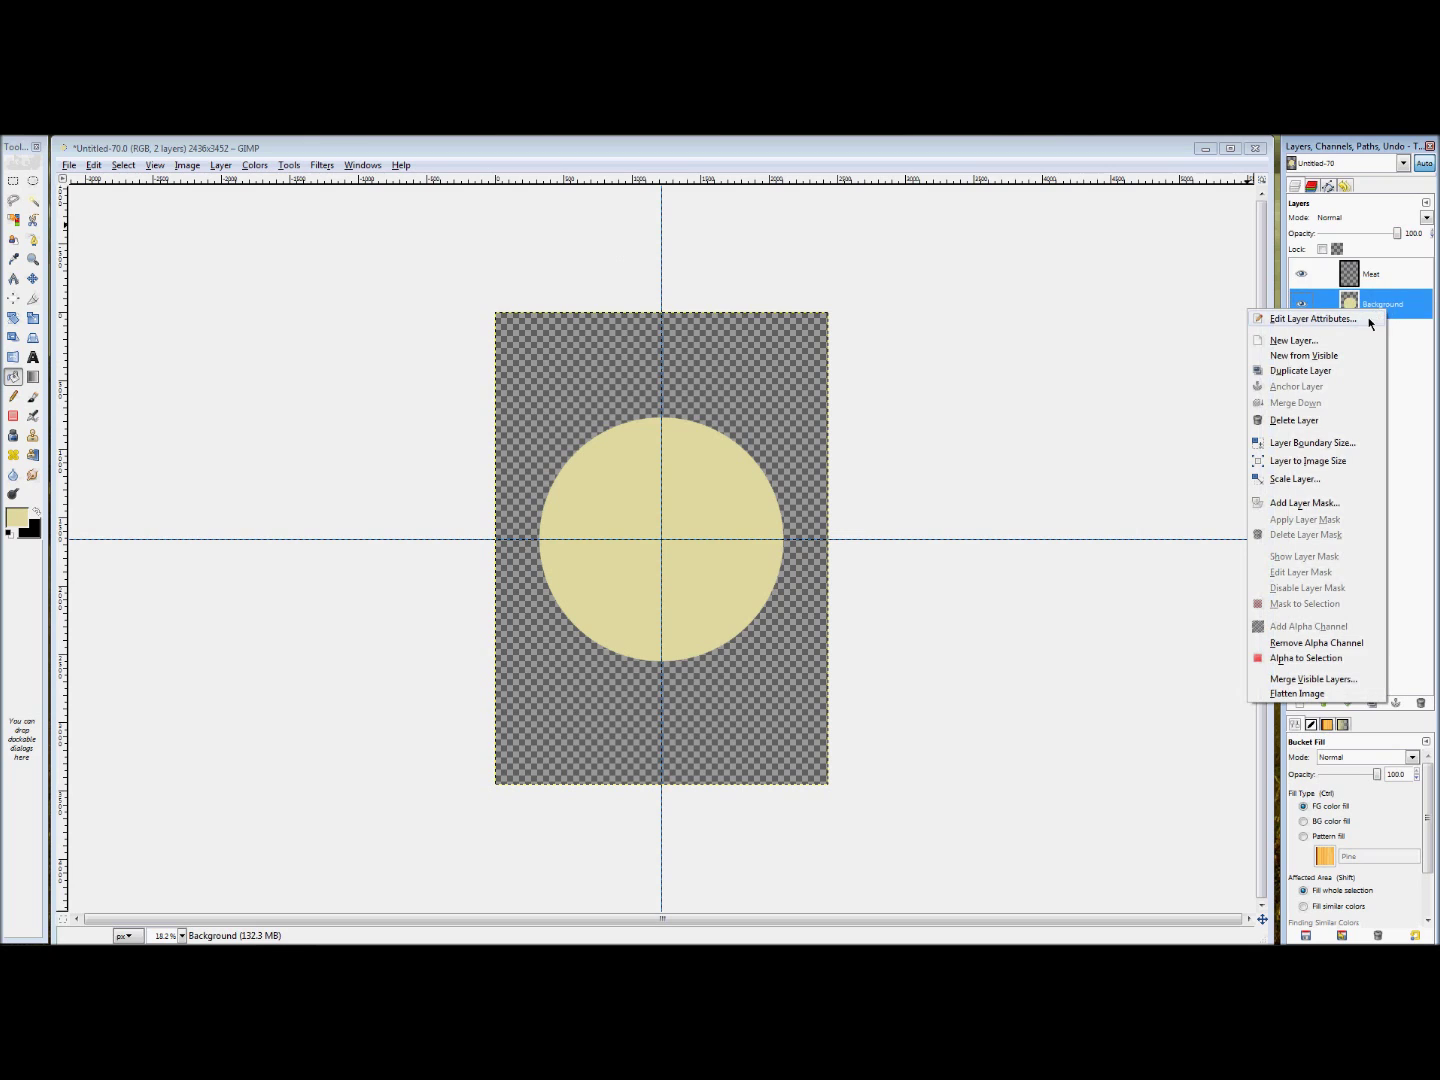
pyautogui.click(1370, 320)
pyautogui.write('Bum')
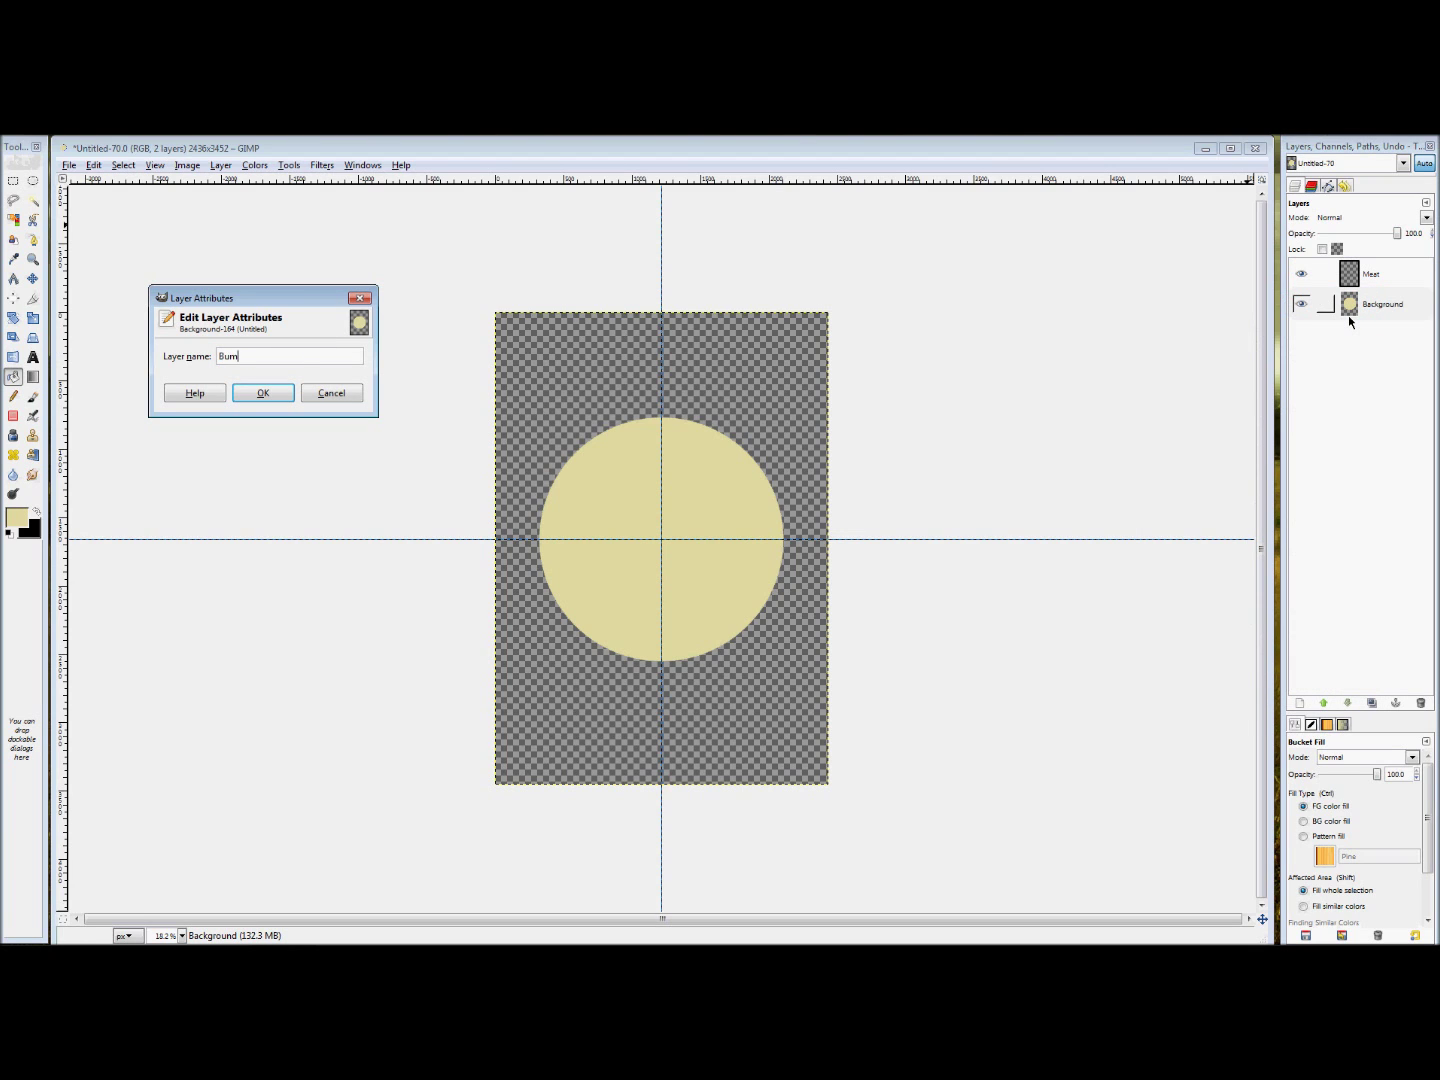
pyautogui.press('Return')
pyautogui.rightClick(1358, 318)
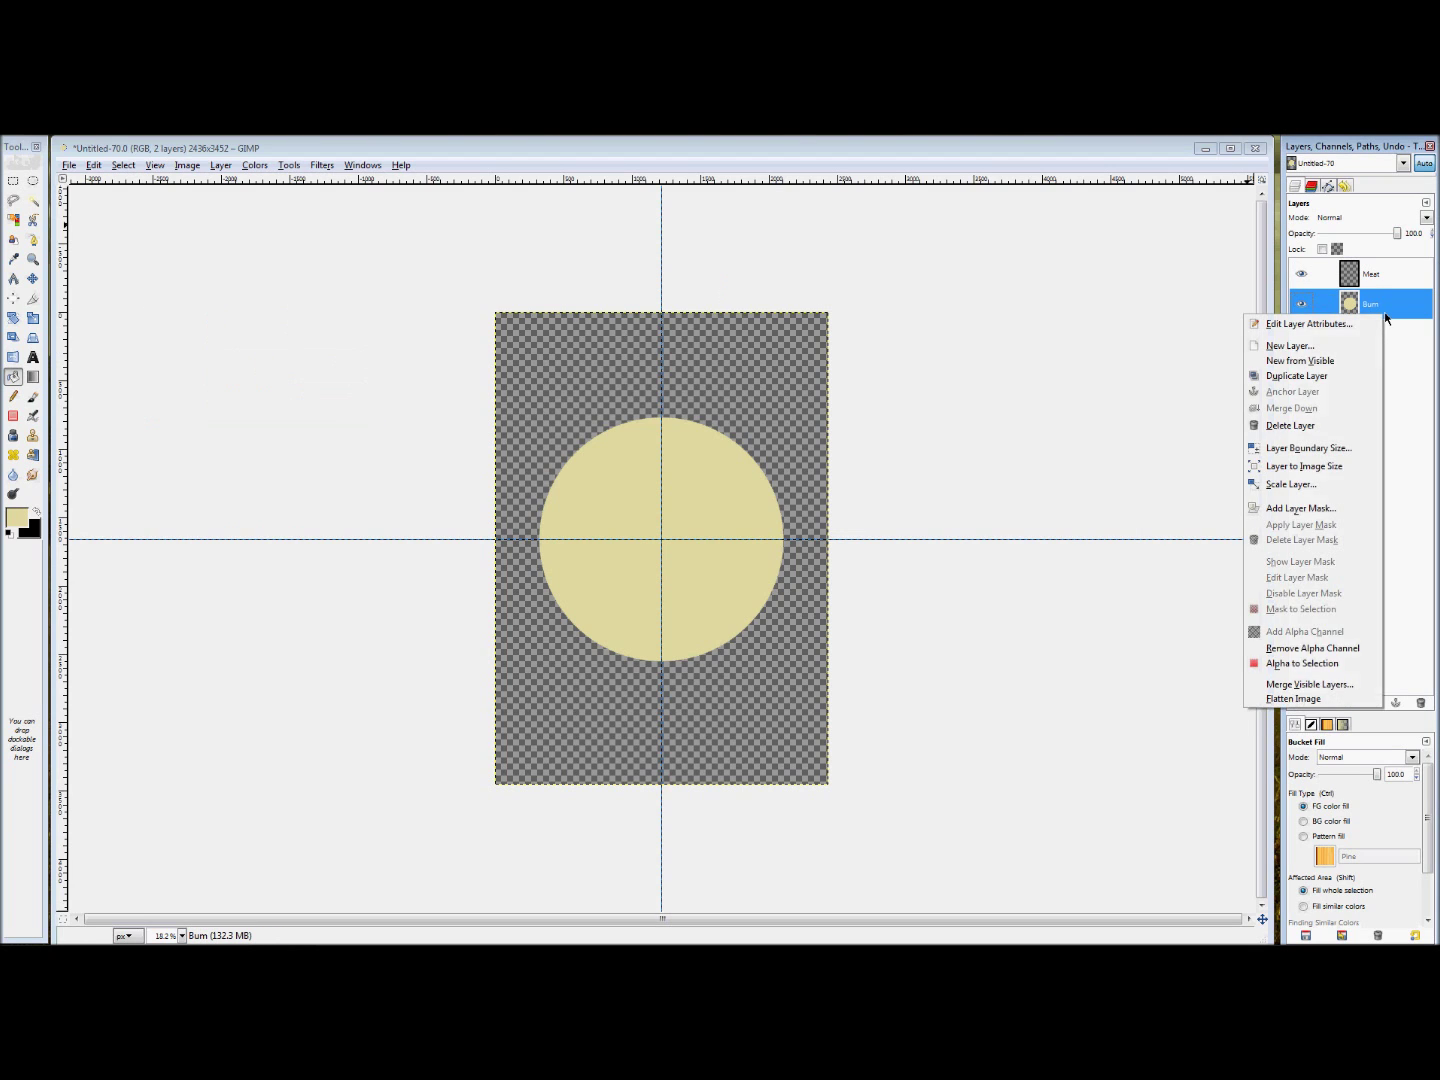
pyautogui.click(1364, 322)
pyautogui.write('B')
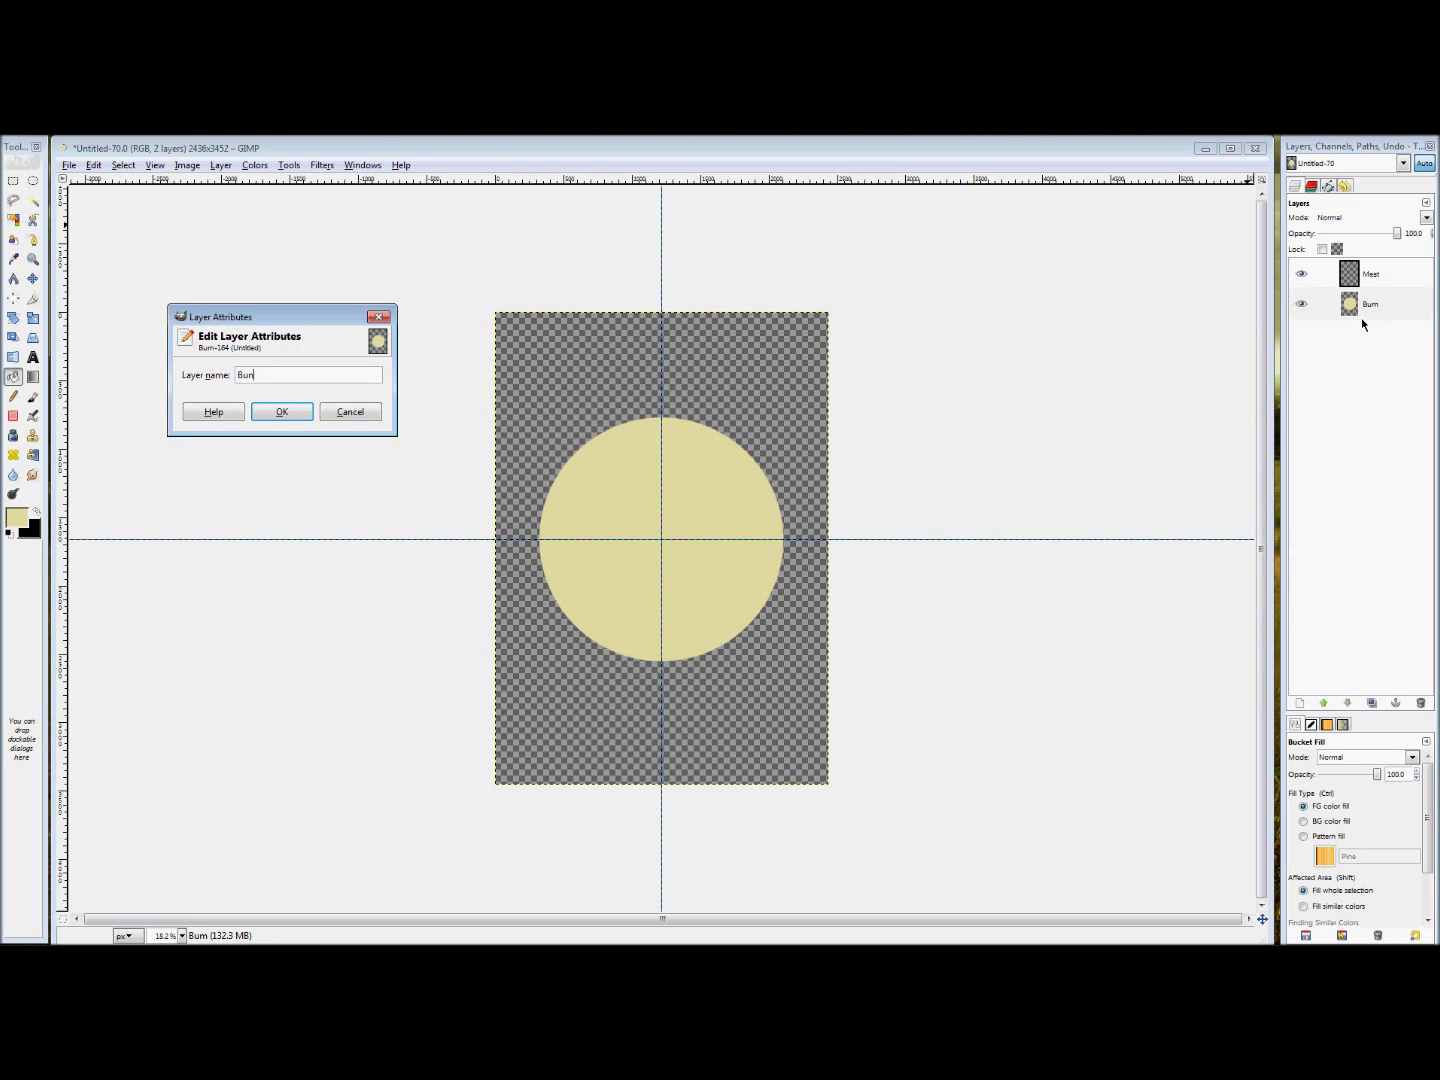
pyautogui.write('un')
pyautogui.press('Return')
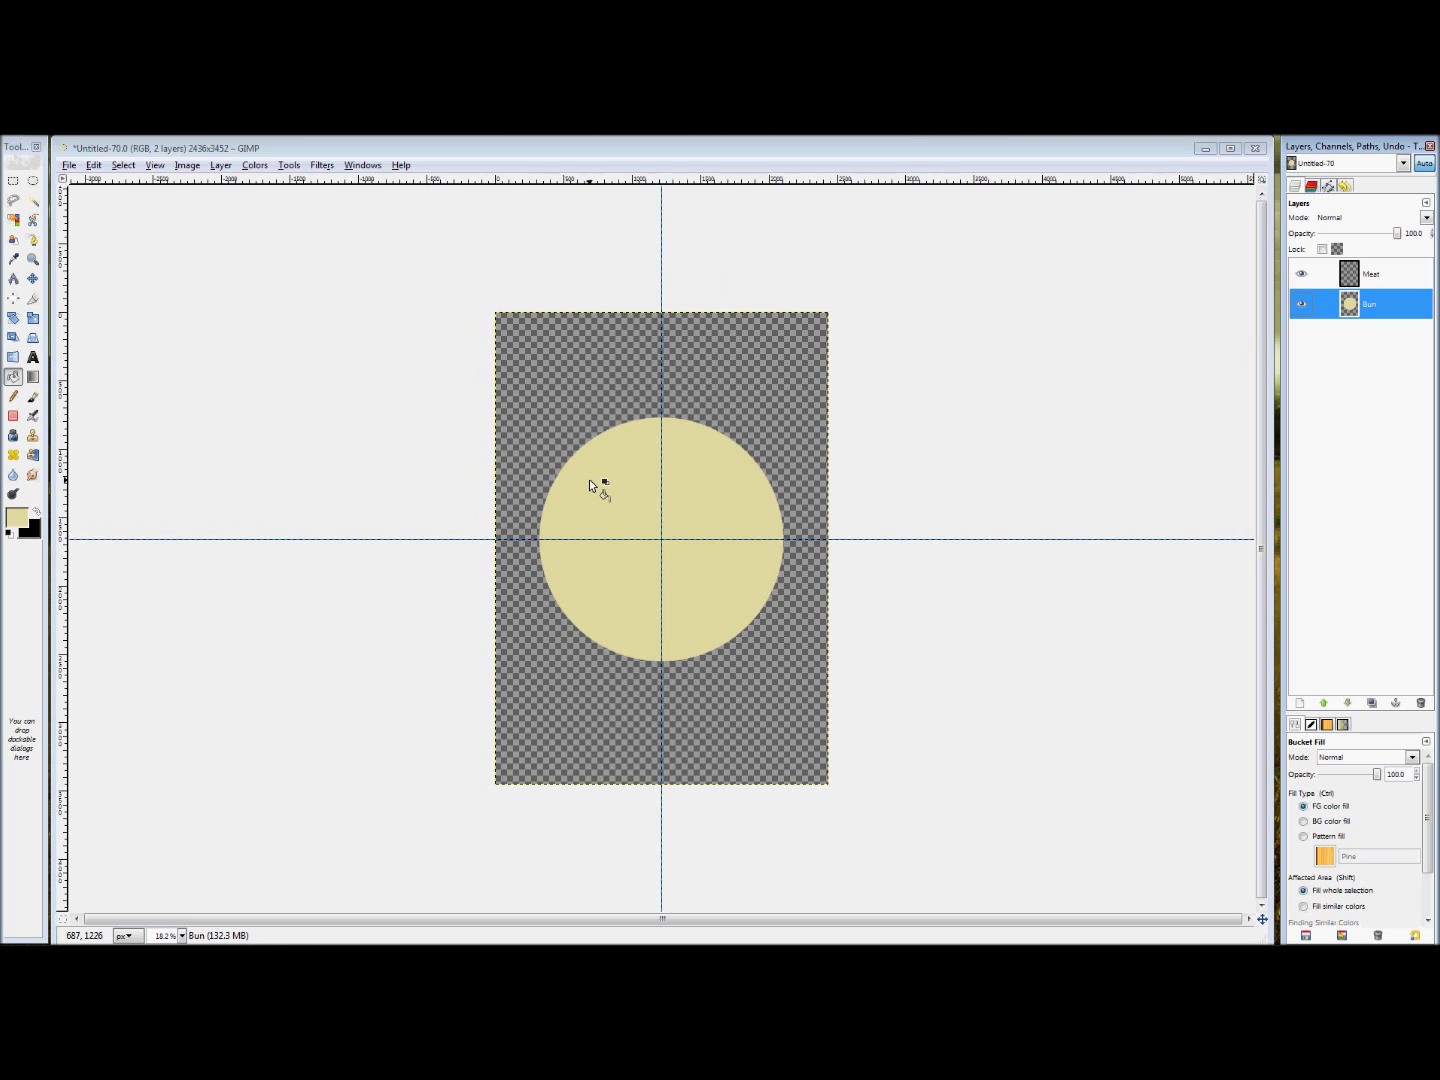
# - Set the foreground color to the saved brown with HTML notation 68442c
pyautogui.click(18, 515)
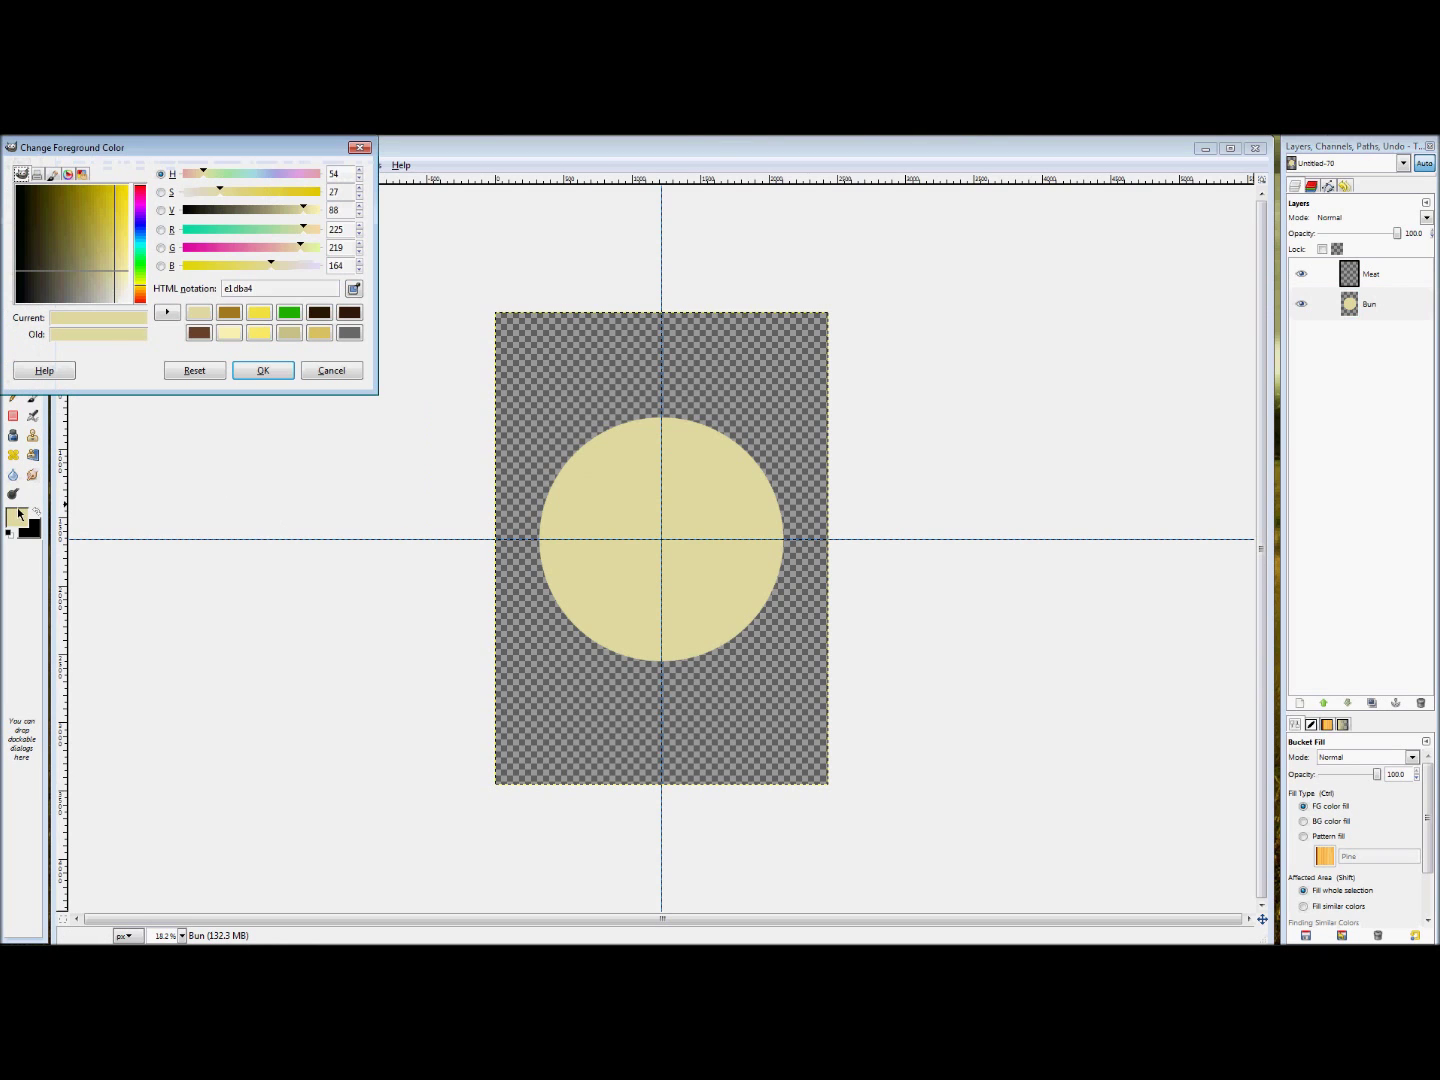
pyautogui.click(199, 333)
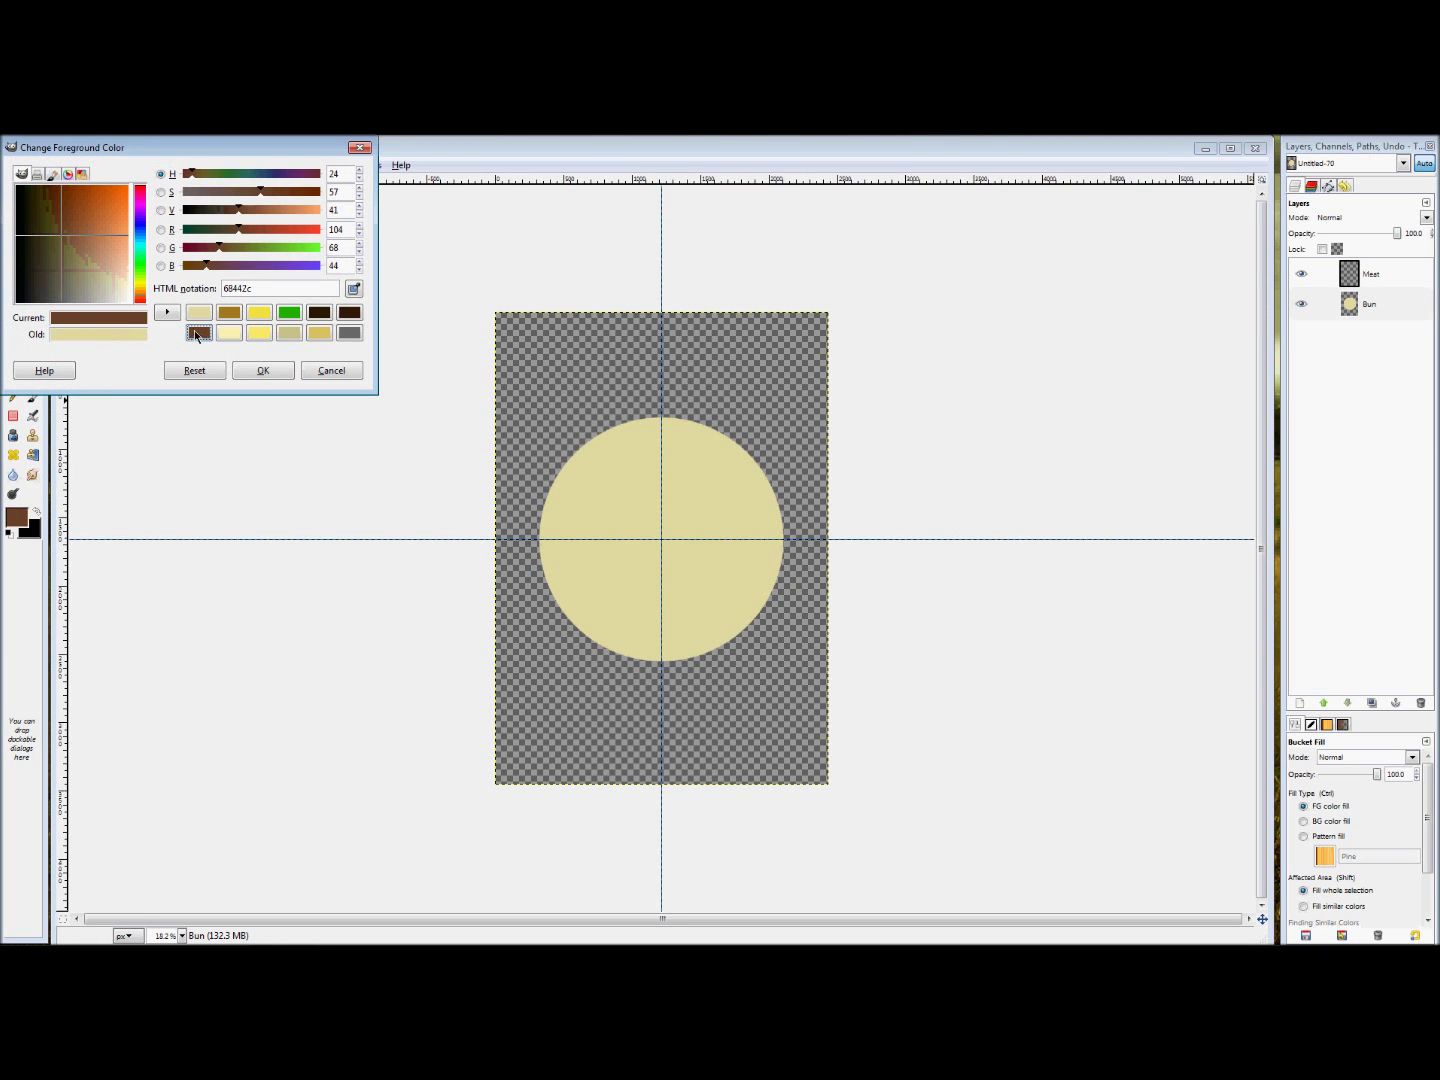
pyautogui.click(256, 371)
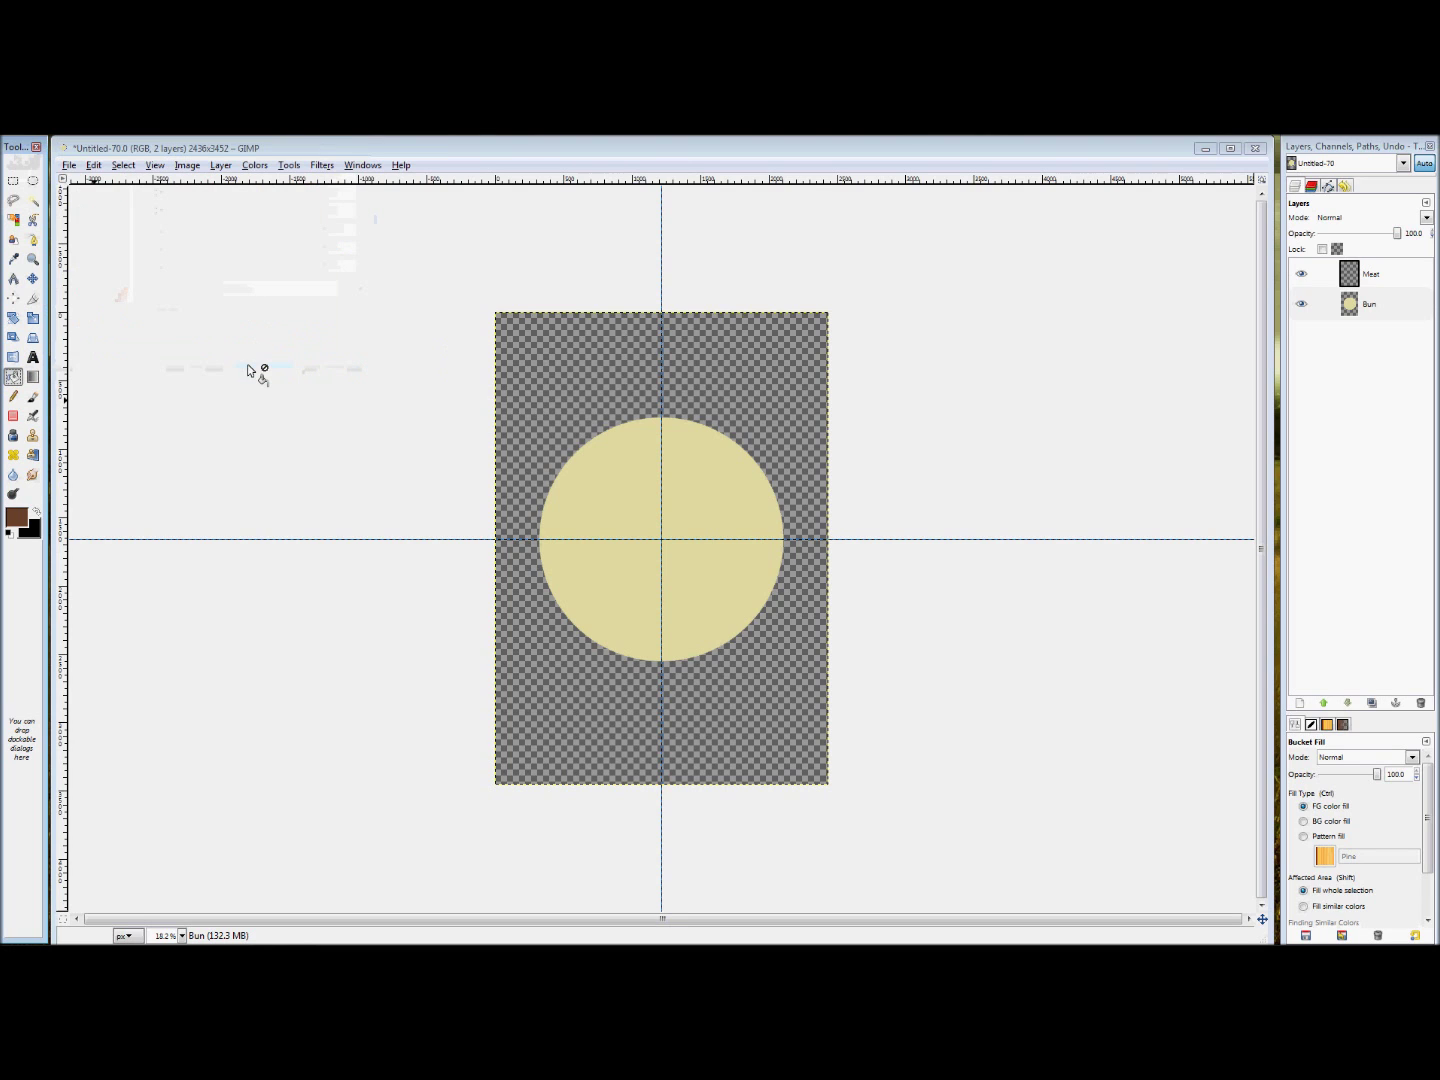
# - Select a square centered on the guide intersection, nearly as wide as the bun, fill it with brown on the Meat layer, and deselect
pyautogui.click(13, 181)
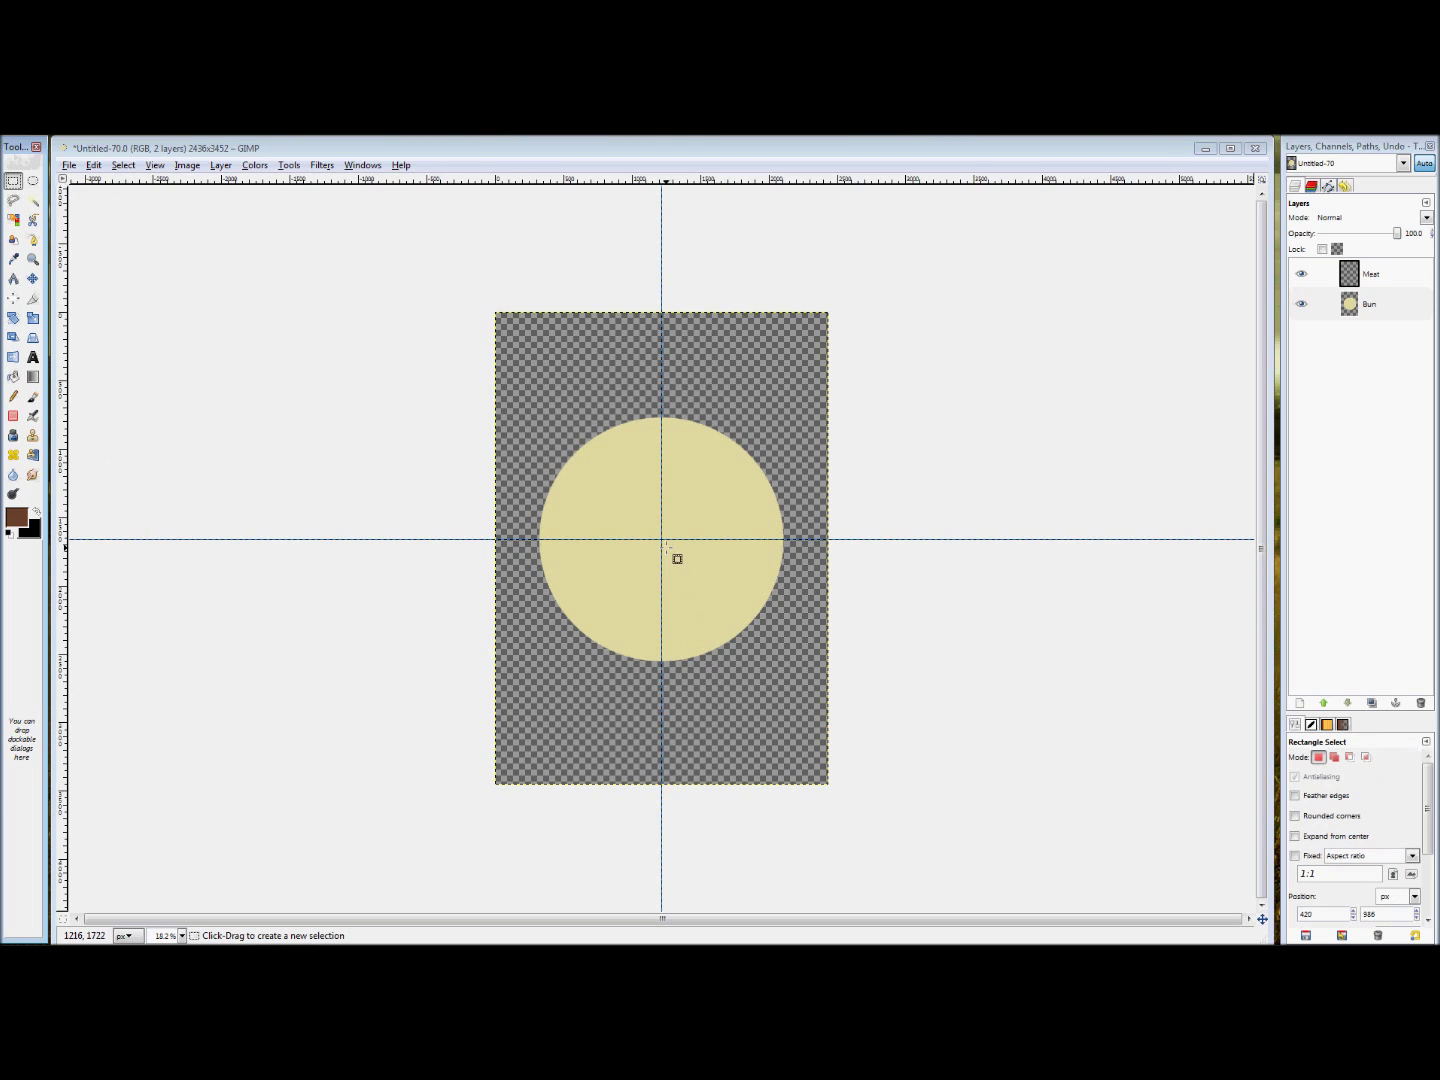
pyautogui.moveTo(661, 540); pyautogui.dragTo(778, 630)
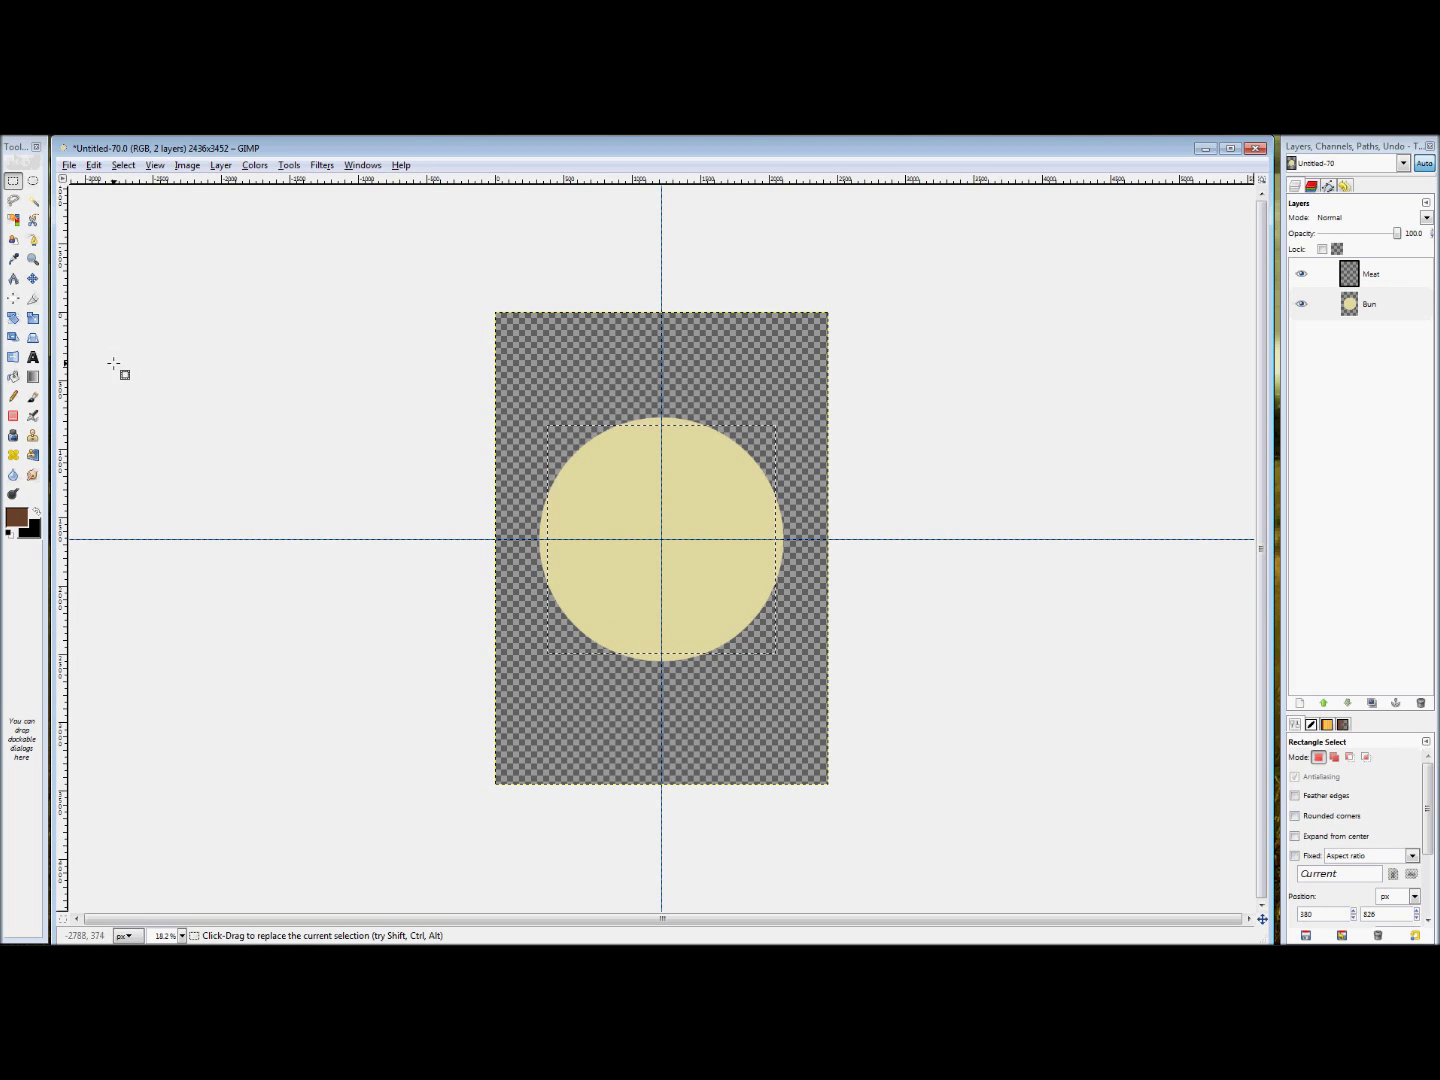
pyautogui.click(1349, 285)
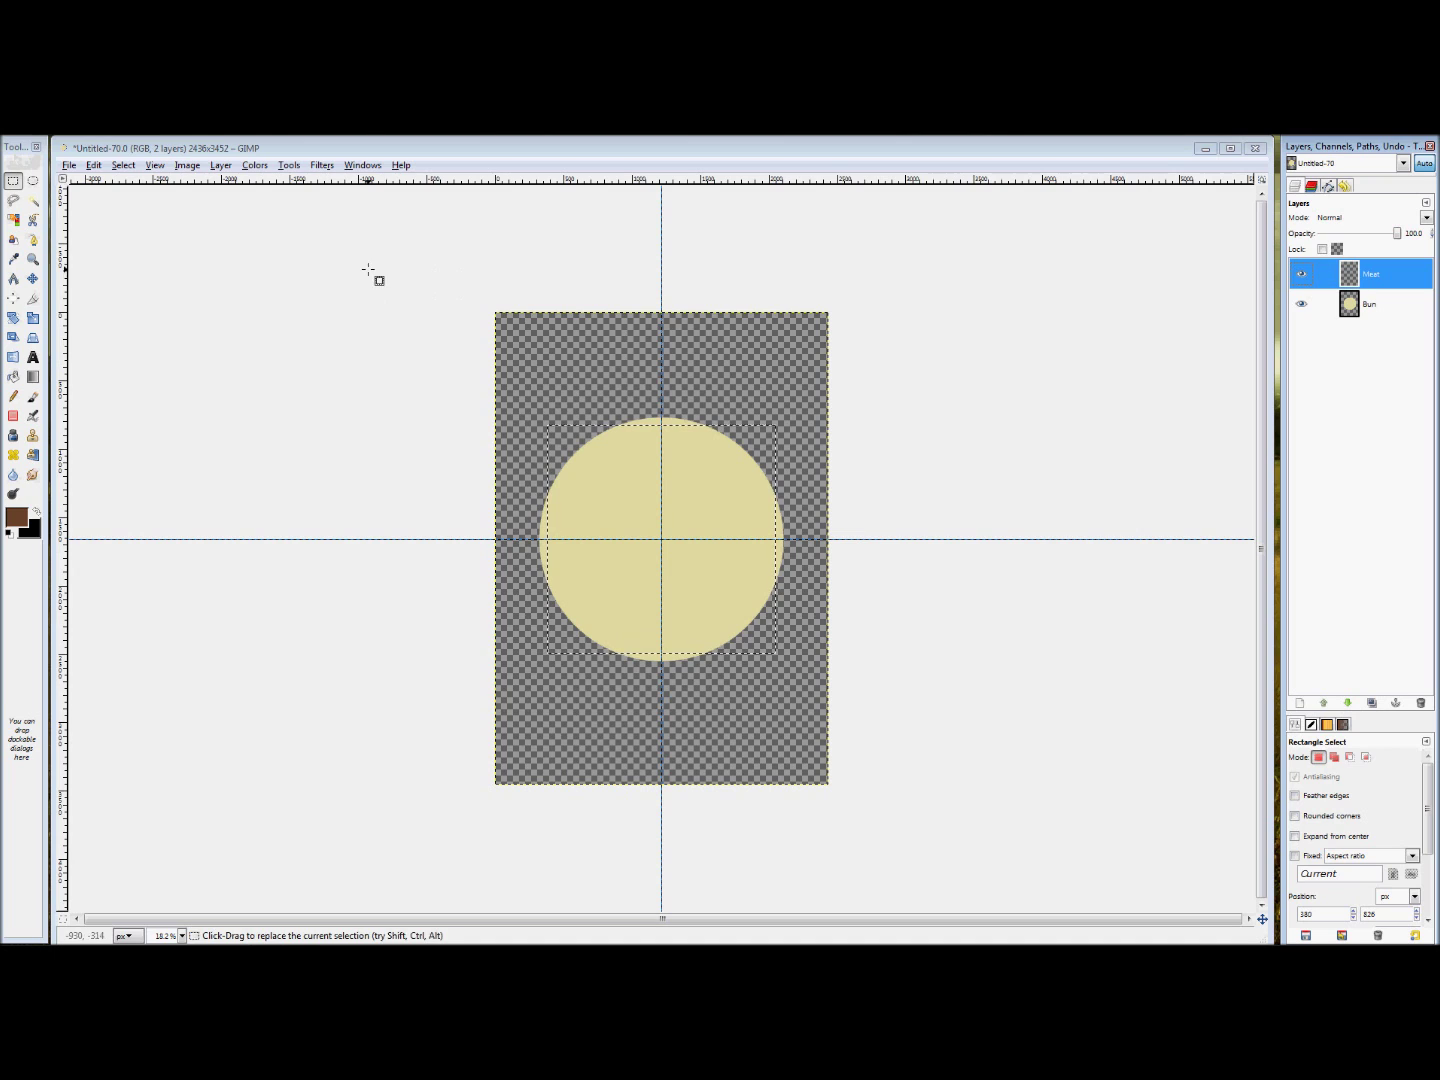
pyautogui.click(18, 378)
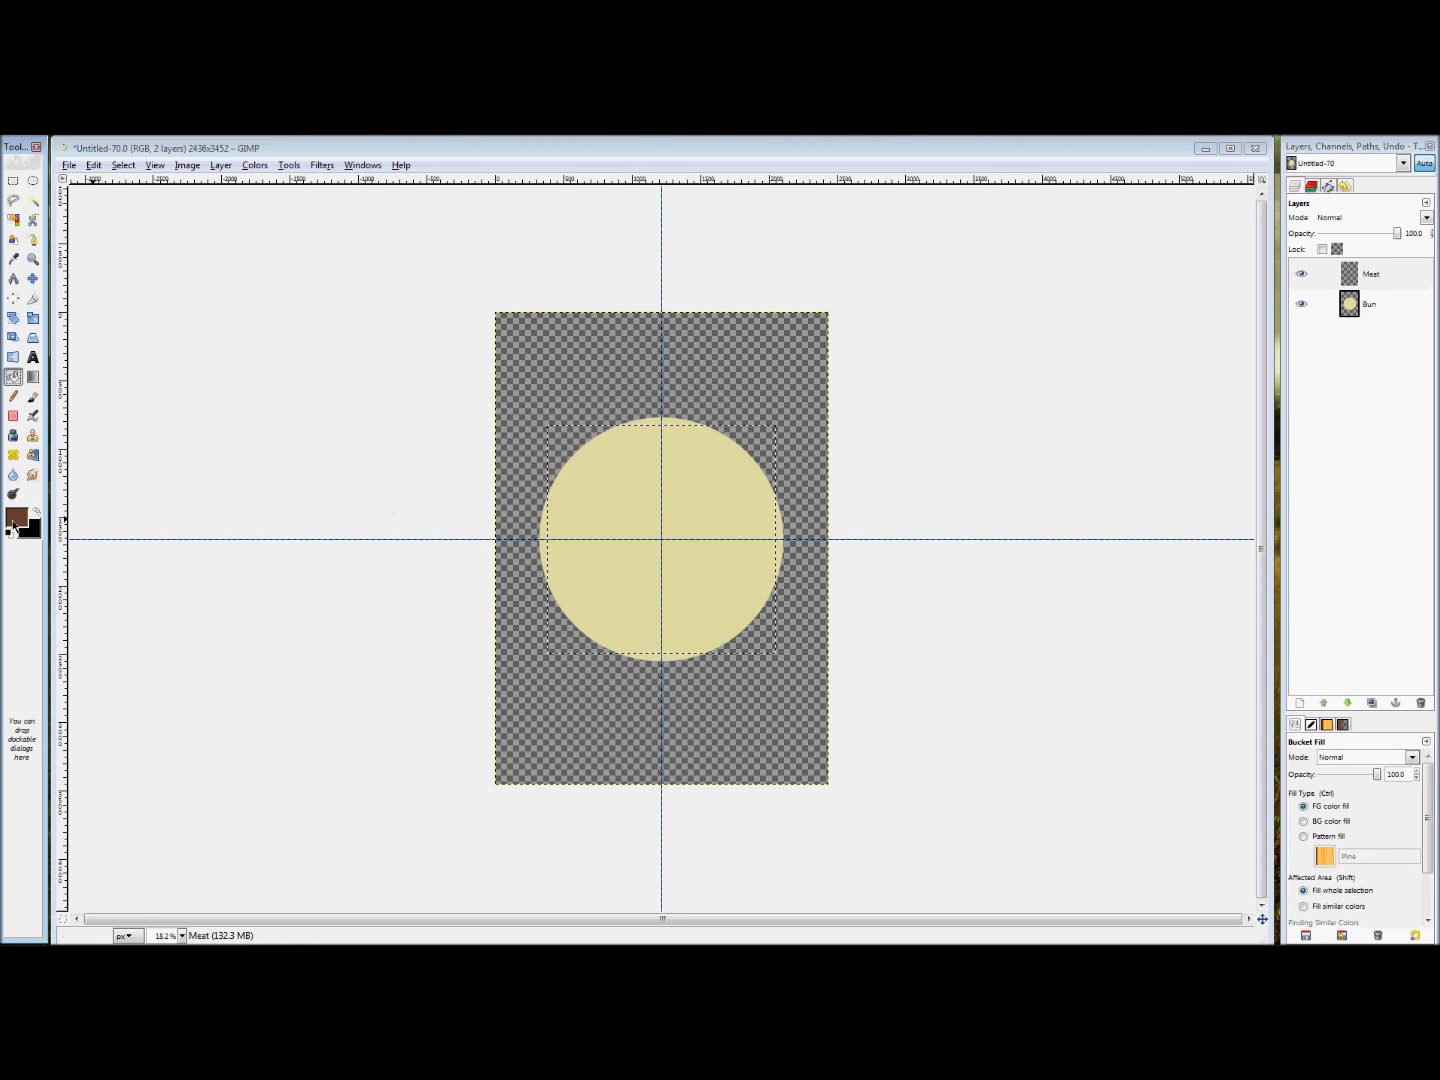
pyautogui.click(757, 450)
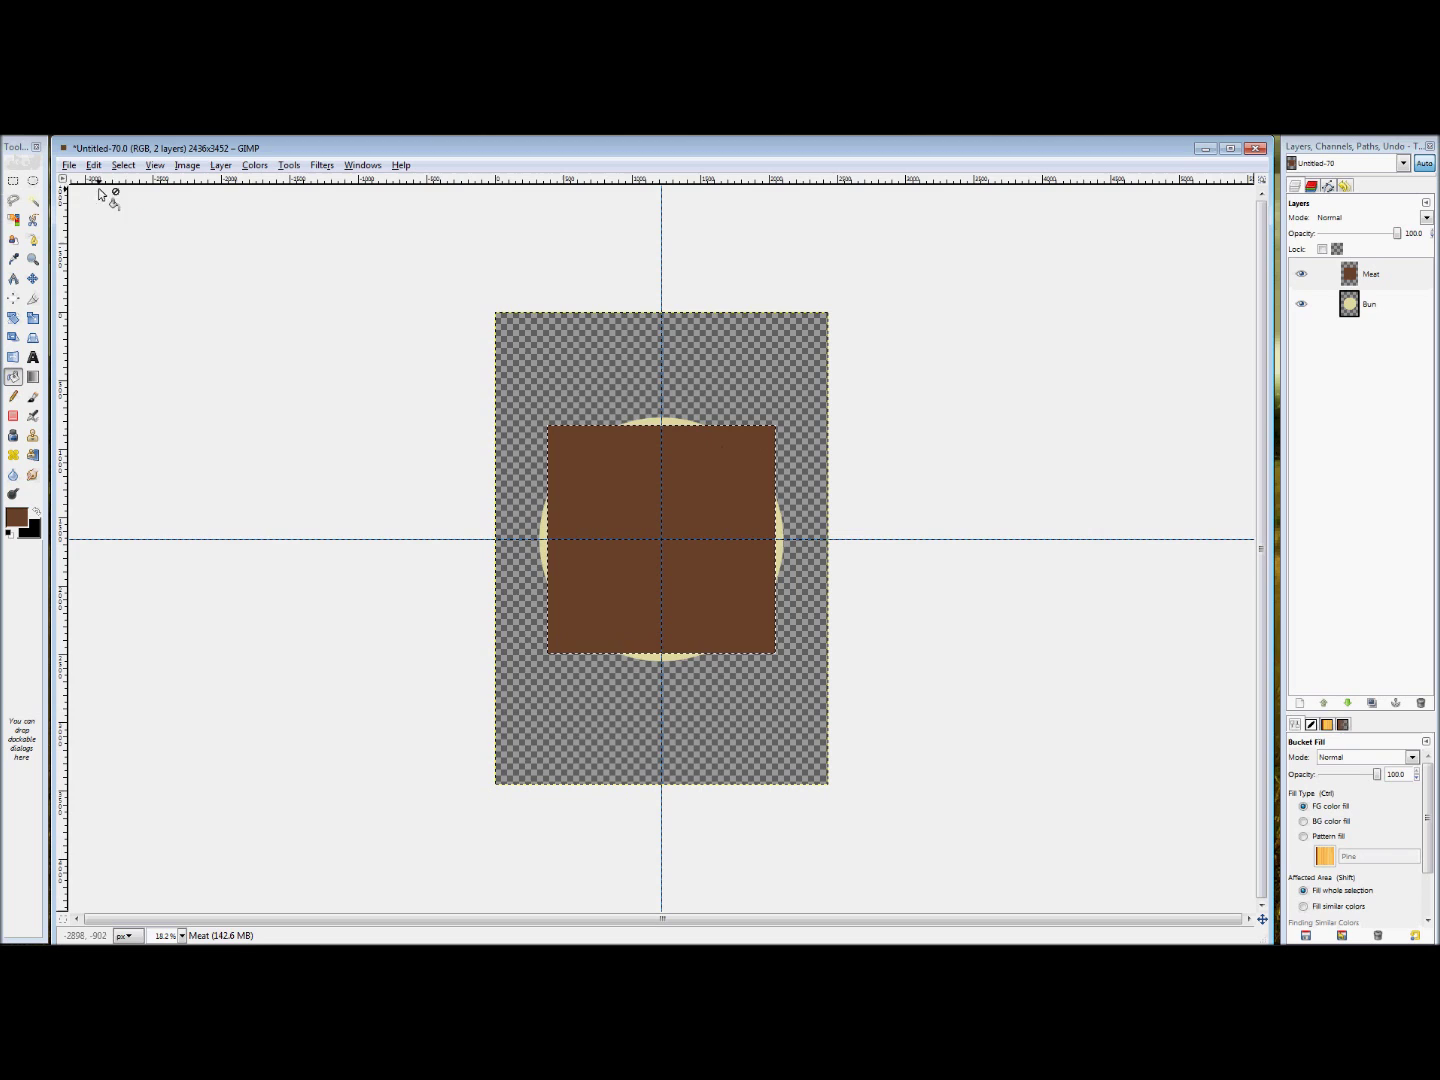
pyautogui.click(123, 165)
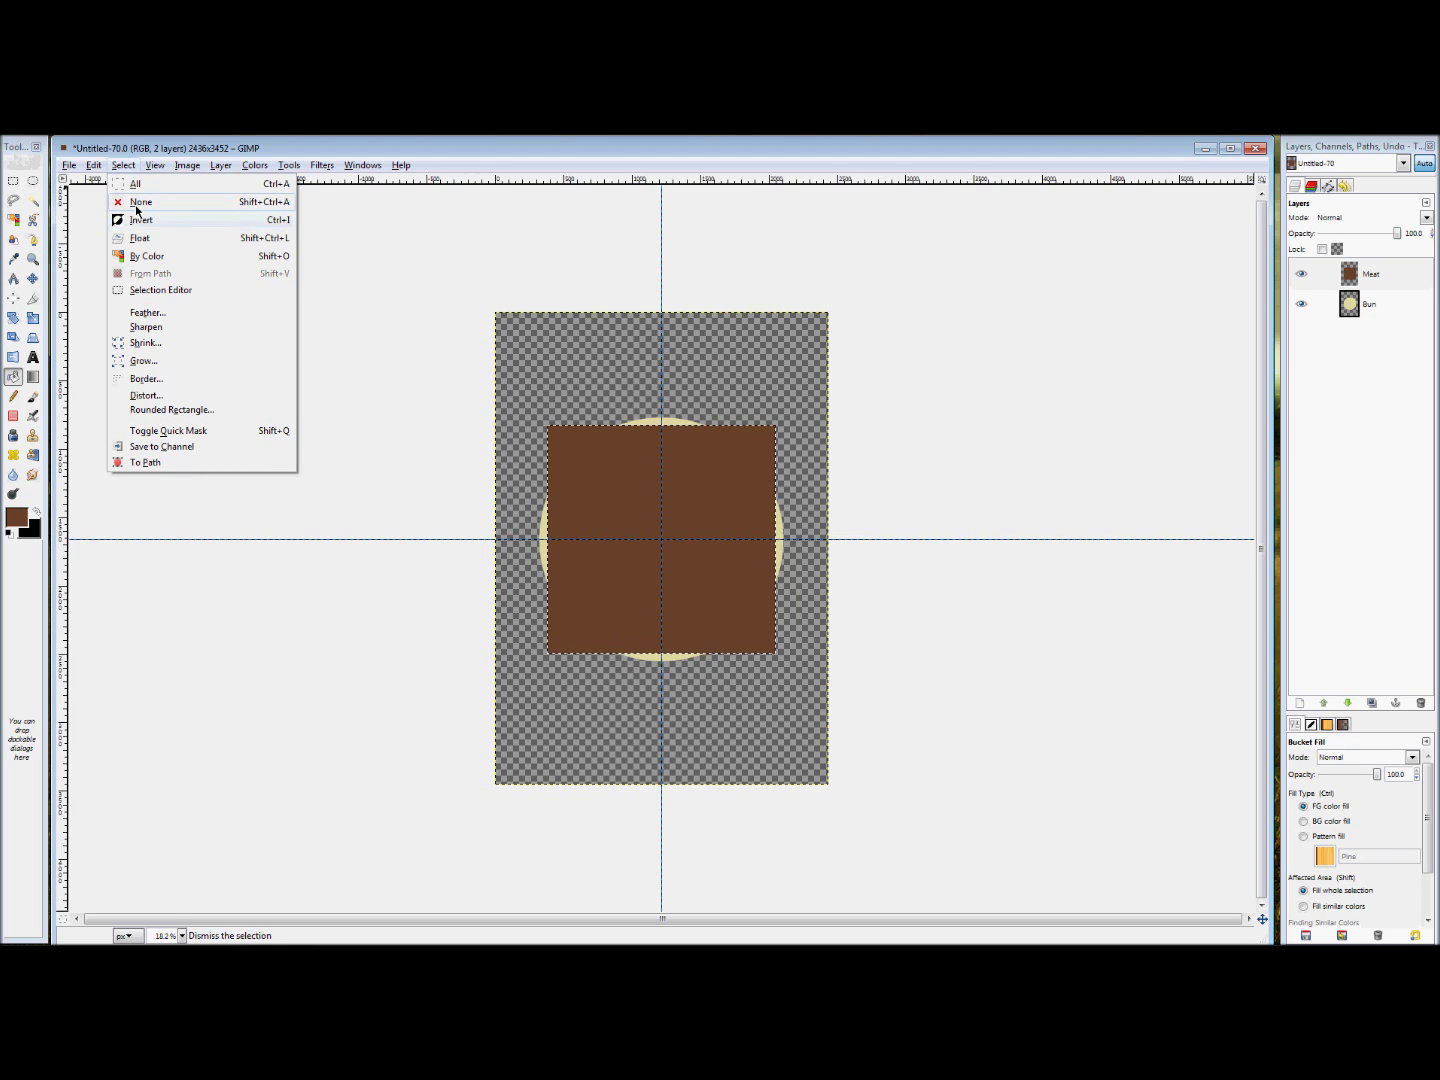
pyautogui.click(137, 205)
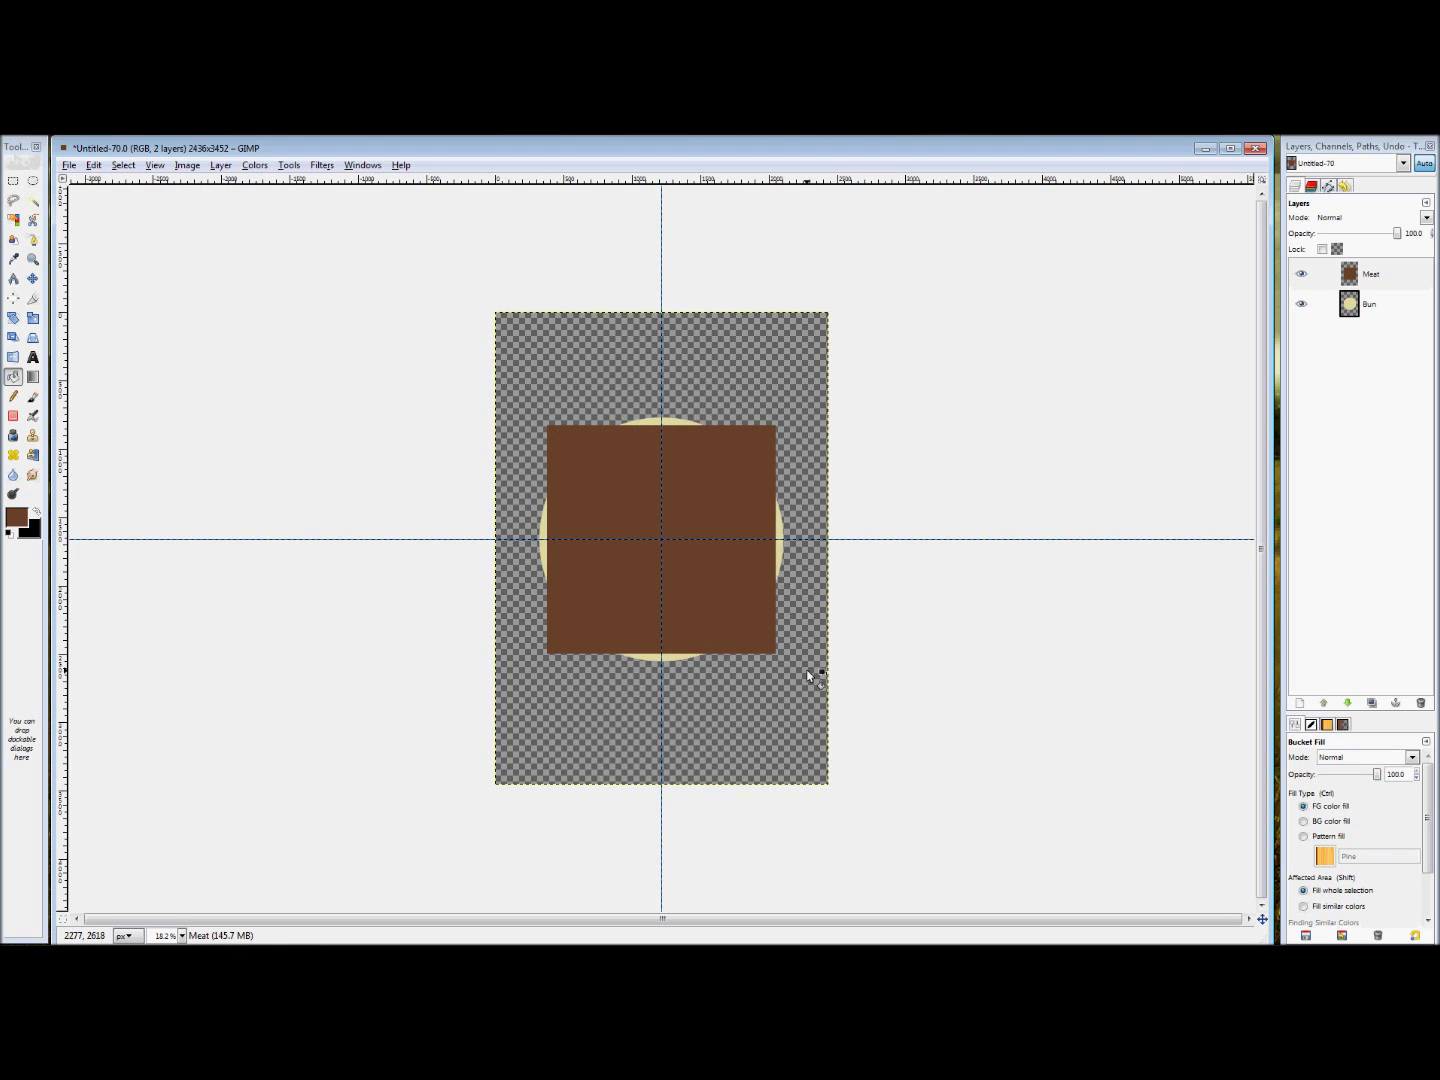
# - Toggle the visibility of the Meat and Bun layers off and on to examine each separately
pyautogui.click(1303, 275)
pyautogui.click(1303, 275)
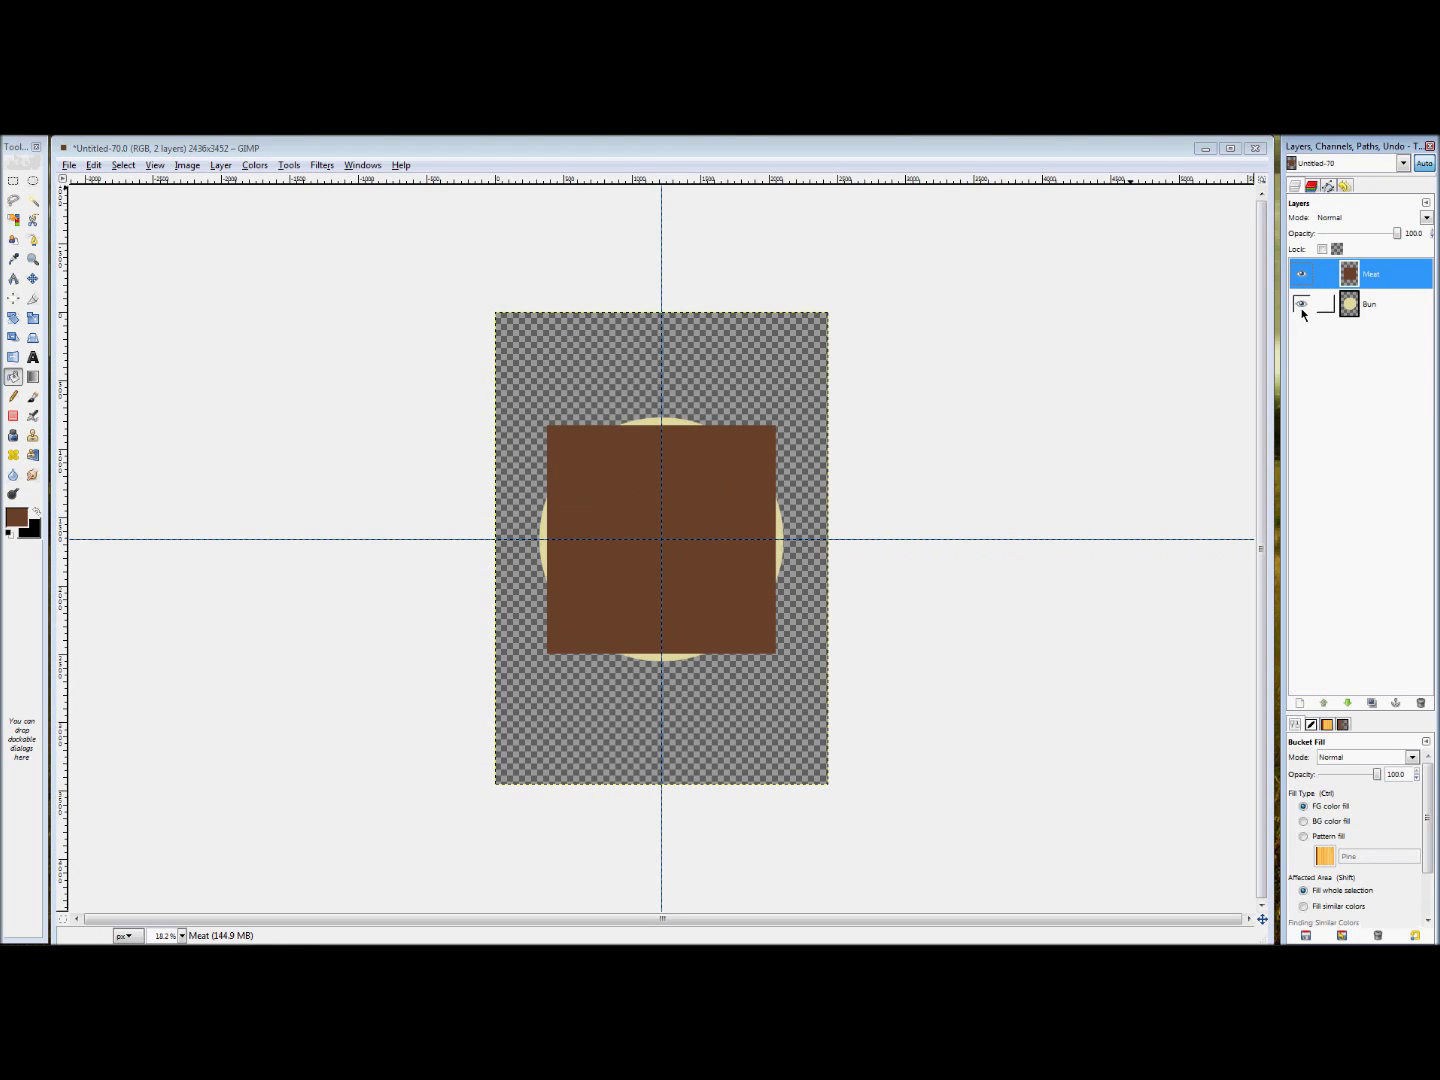
pyautogui.click(1301, 305)
pyautogui.click(1301, 305)
# - Add a new transparent layer named Lettuce above the Meat layer
pyautogui.rightClick(1354, 279)
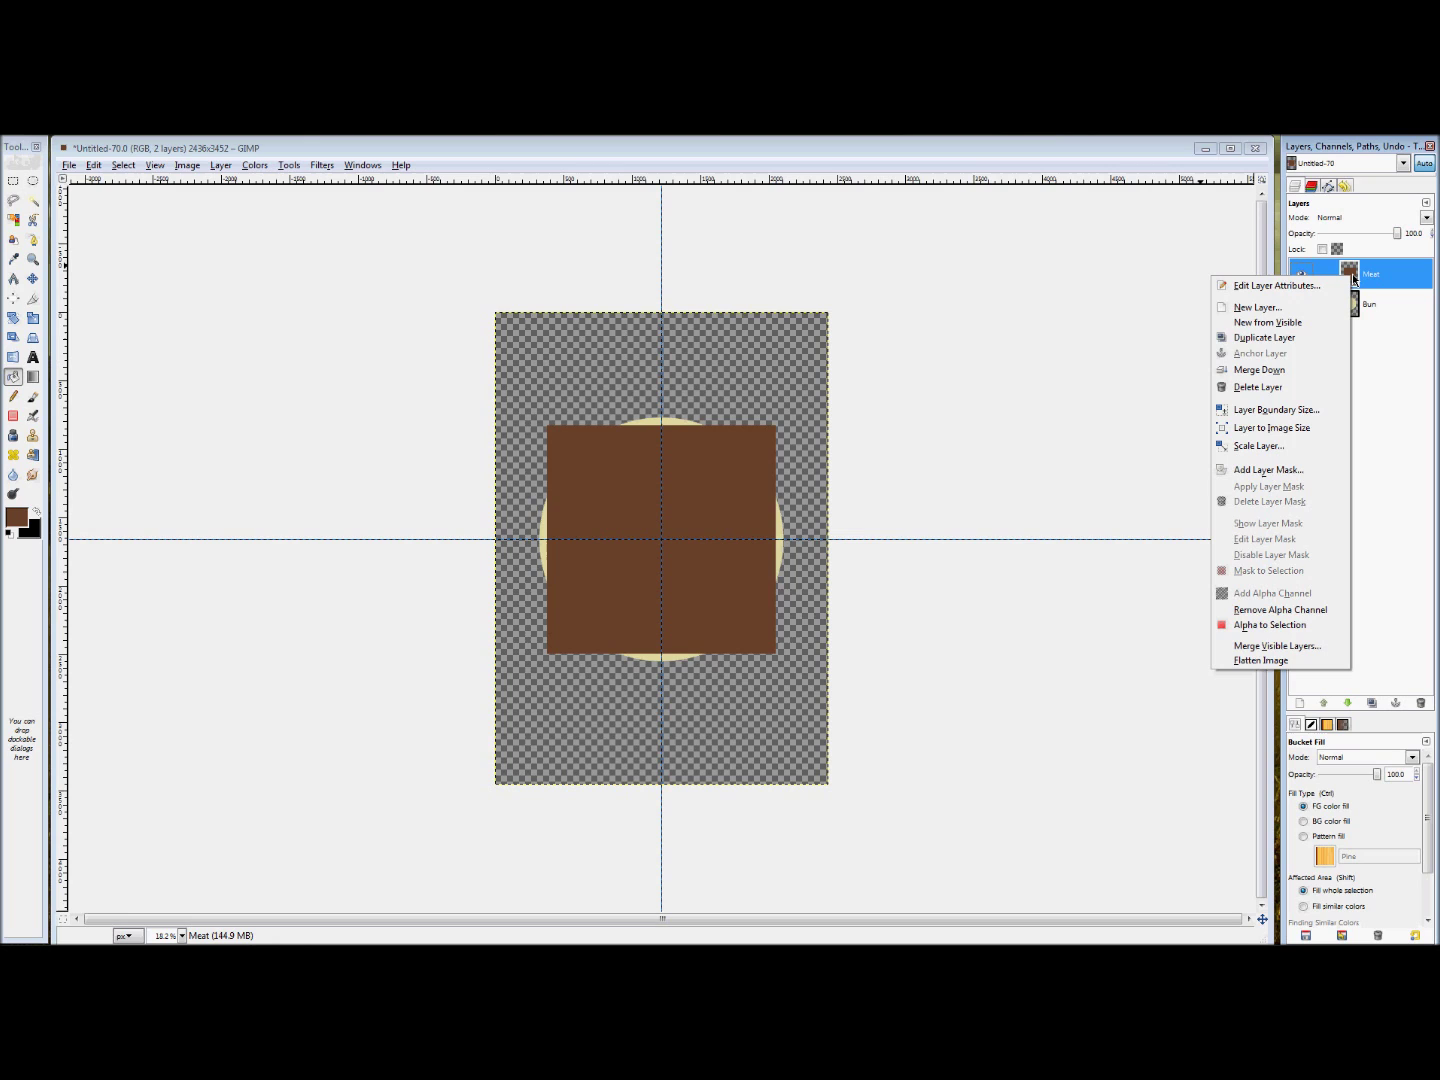
pyautogui.click(1284, 308)
pyautogui.click(378, 395)
pyautogui.moveTo(378, 395); pyautogui.dragTo(230, 395)
pyautogui.write('L')
pyautogui.press('Return')
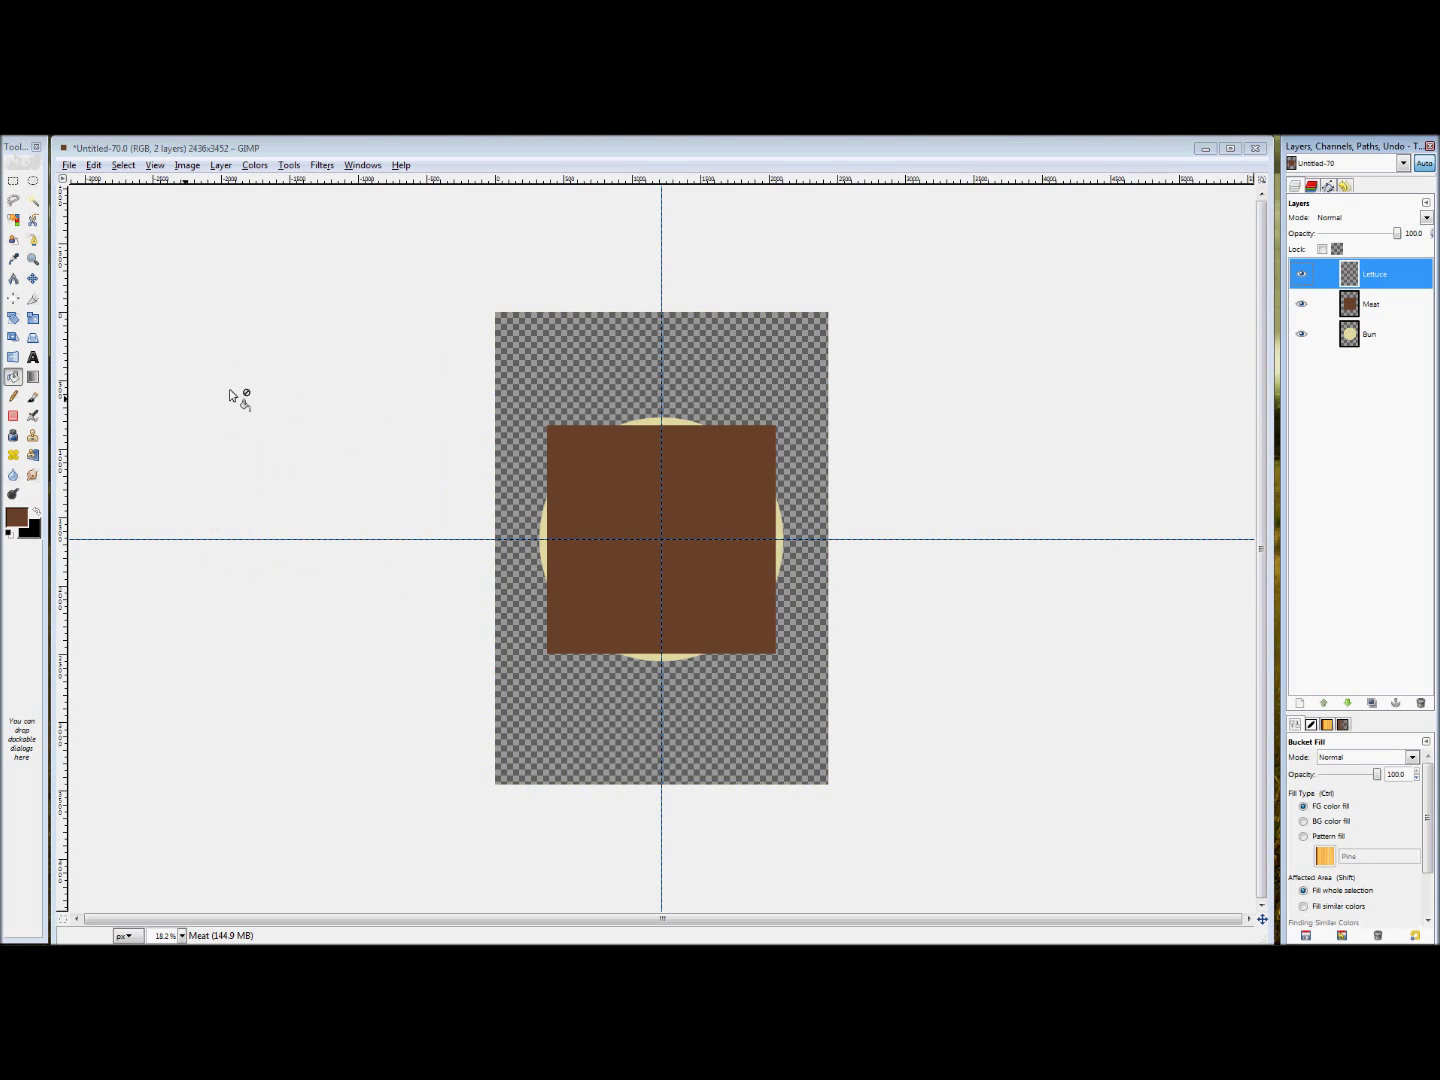
pyautogui.rightClick(1325, 292)
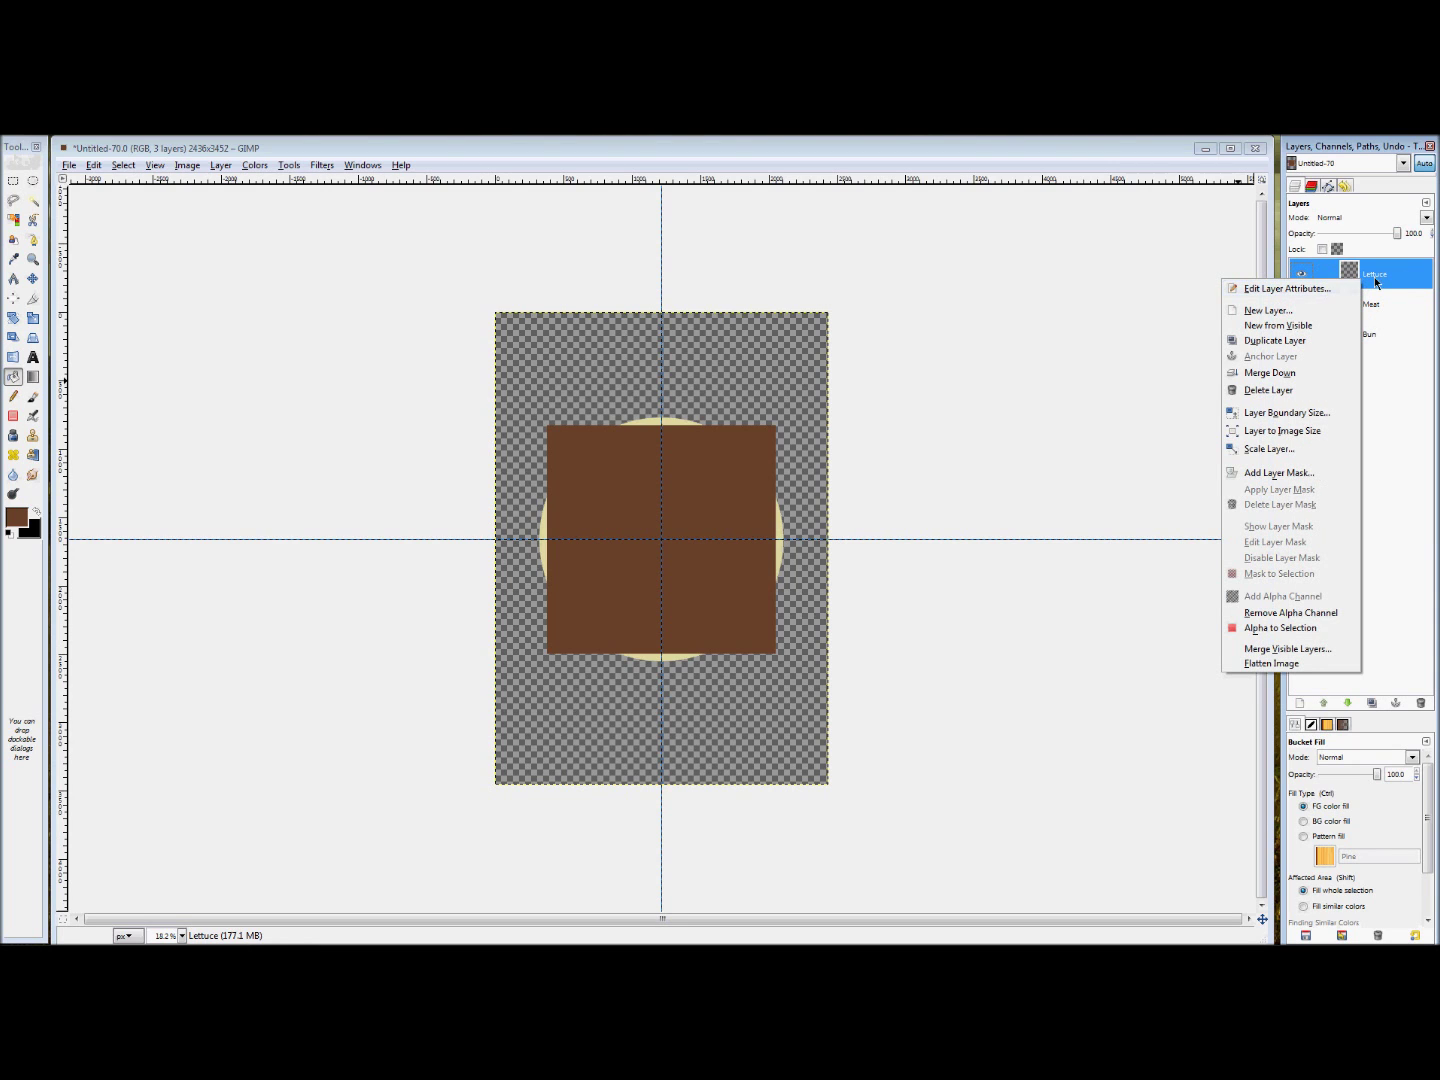
pyautogui.click(1406, 278)
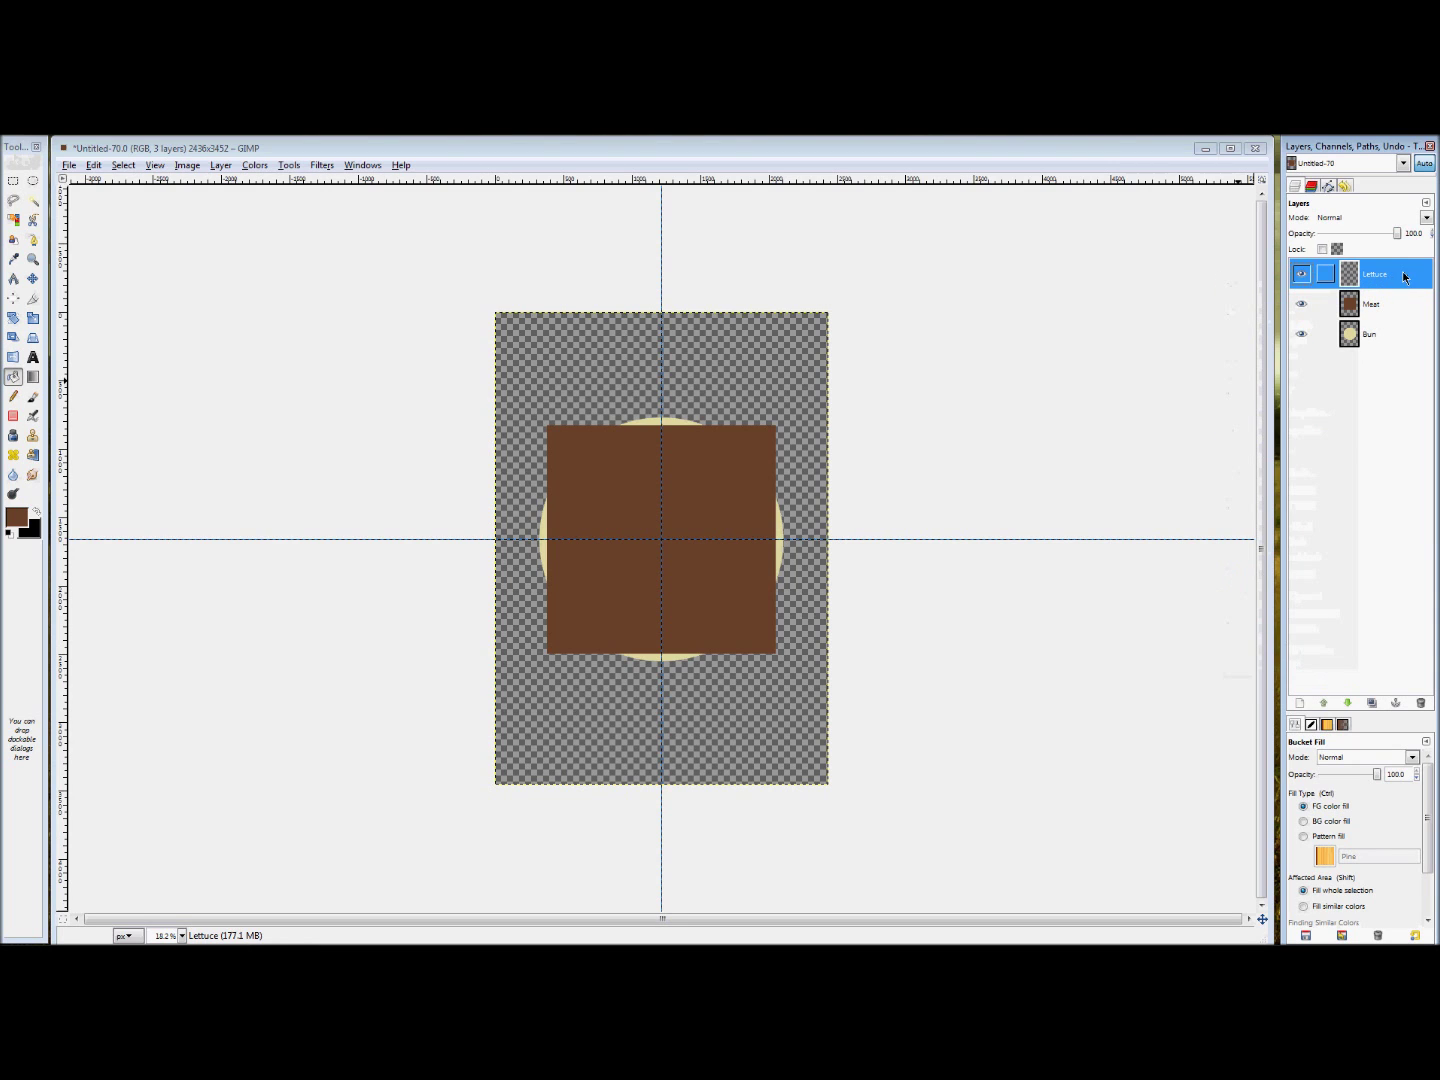
# - Try the Free Select tool by outlining a rough polygon across the canvas's upper-left corner, and clear that selection
pyautogui.click(14, 204)
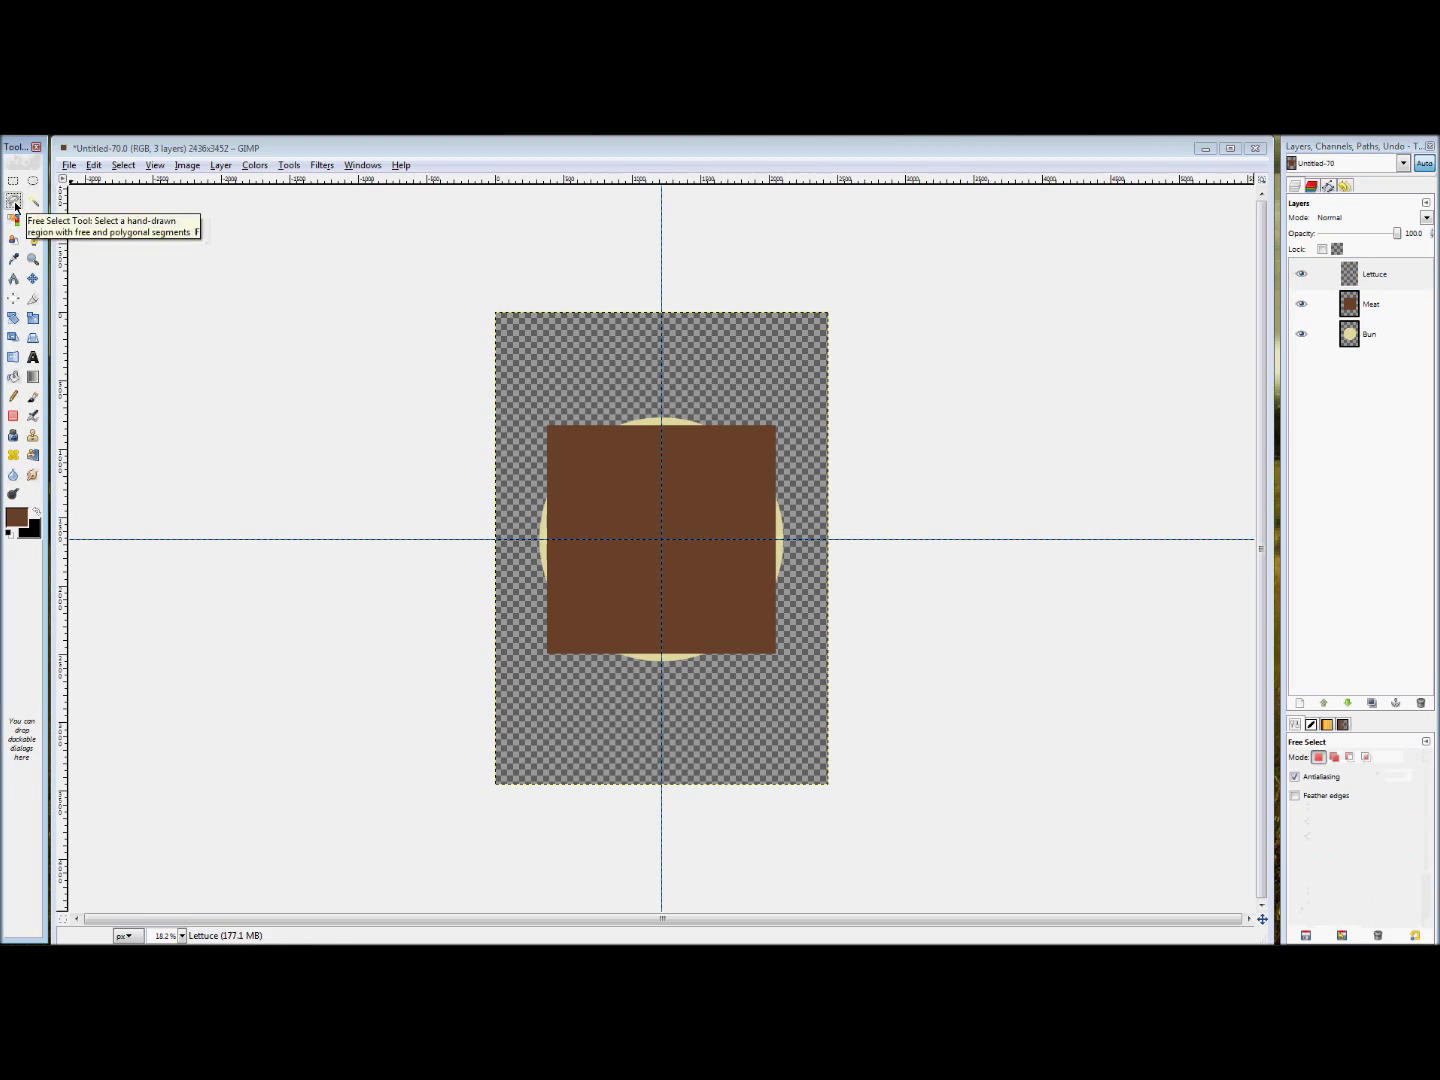
pyautogui.click(405, 294)
pyautogui.click(284, 395)
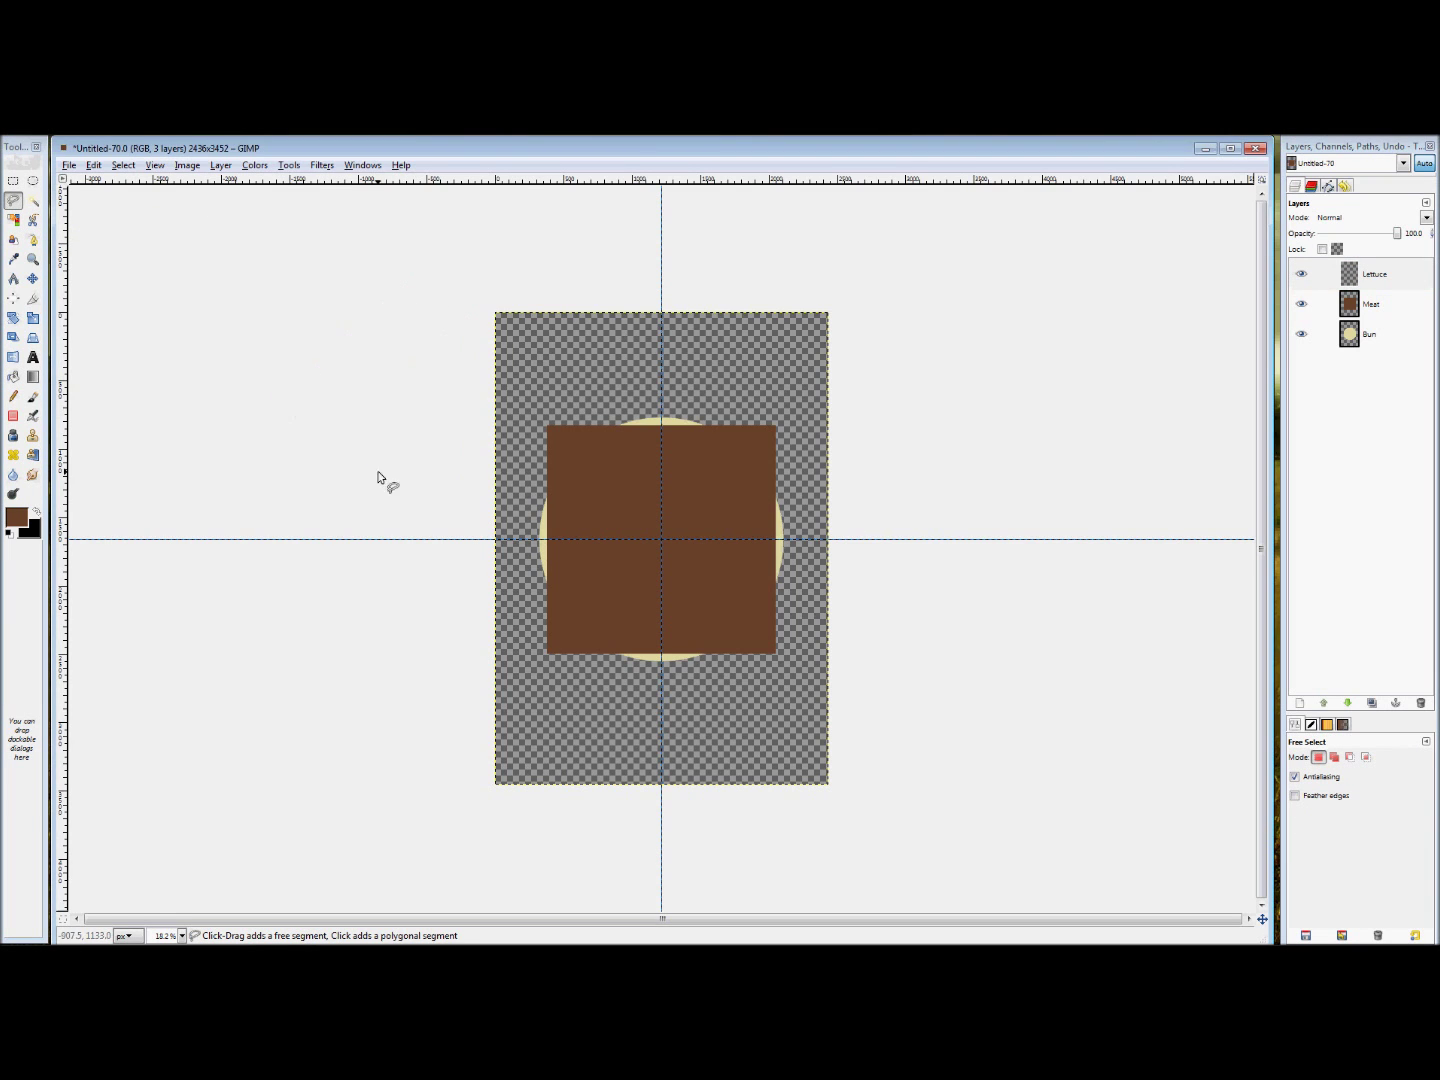
pyautogui.click(404, 490)
pyautogui.click(452, 375)
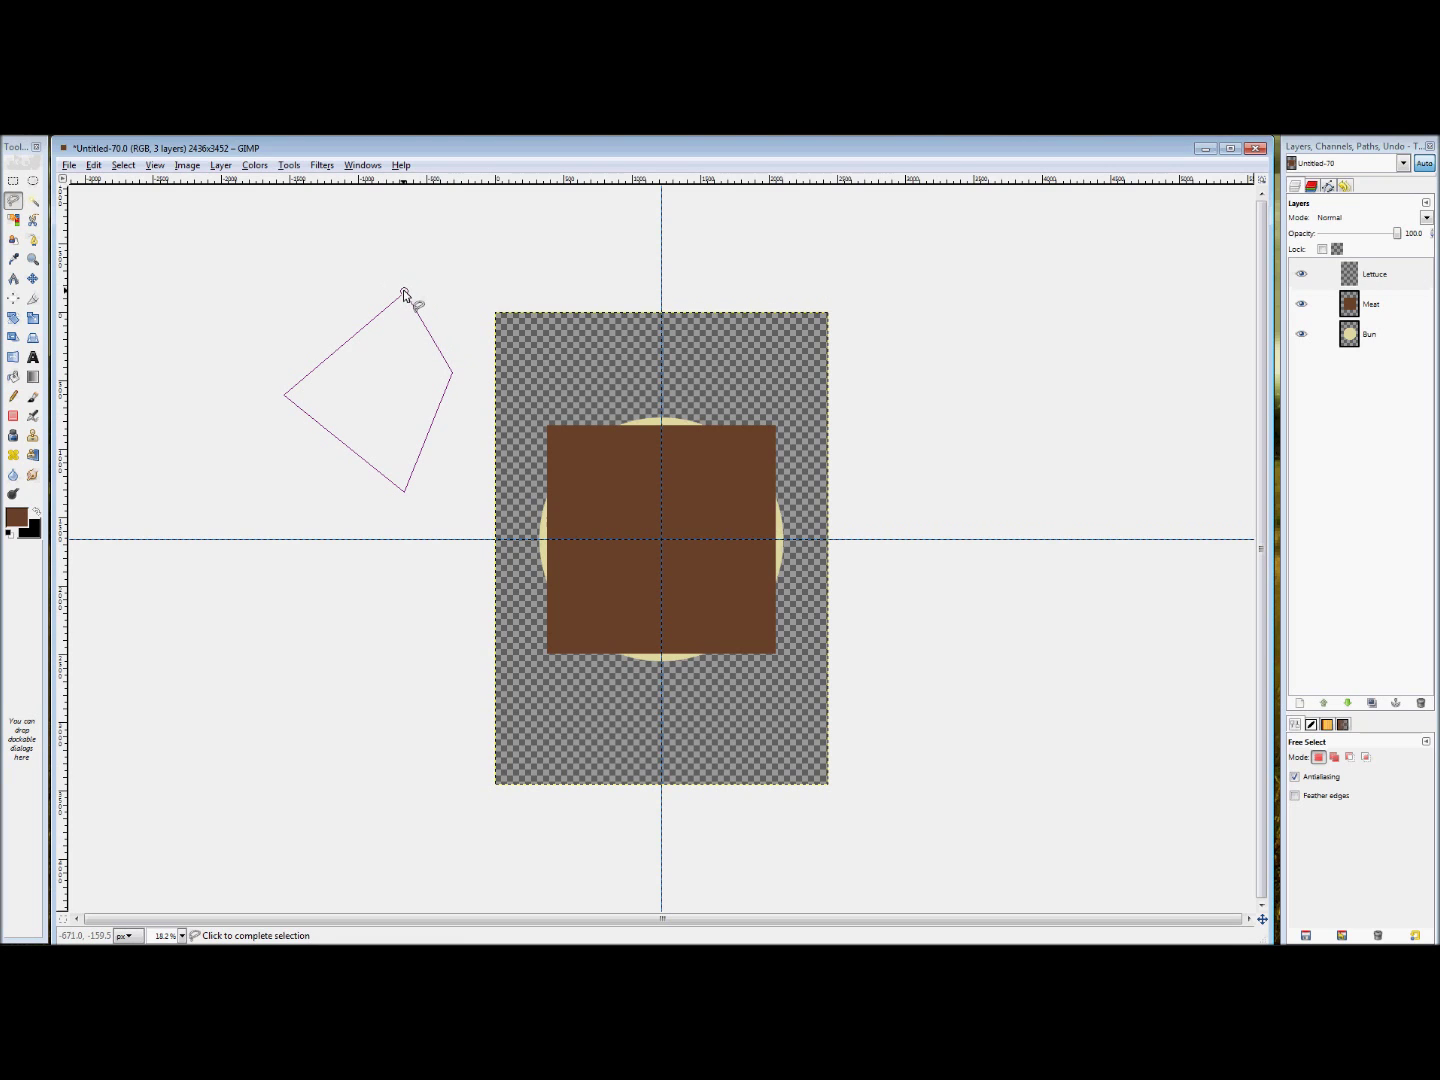
pyautogui.click(540, 372)
pyautogui.click(500, 247)
pyautogui.moveTo(433, 270)
pyautogui.mouseDown()
pyautogui.moveTo(397, 228)
pyautogui.moveTo(368, 243)
pyautogui.moveTo(395, 256)
pyautogui.moveTo(387, 272)
pyautogui.moveTo(341, 254)
pyautogui.moveTo(215, 256)
pyautogui.moveTo(209, 309)
pyautogui.moveTo(249, 303)
pyautogui.moveTo(279, 268)
pyautogui.moveTo(290, 299)
pyautogui.moveTo(196, 326)
pyautogui.moveTo(136, 317)
pyautogui.moveTo(131, 348)
pyautogui.moveTo(206, 459)
pyautogui.moveTo(175, 498)
pyautogui.moveTo(188, 512)
pyautogui.moveTo(272, 454)
pyautogui.moveTo(267, 359)
pyautogui.moveTo(403, 292)
pyautogui.mouseUp()
pyautogui.press('Return')
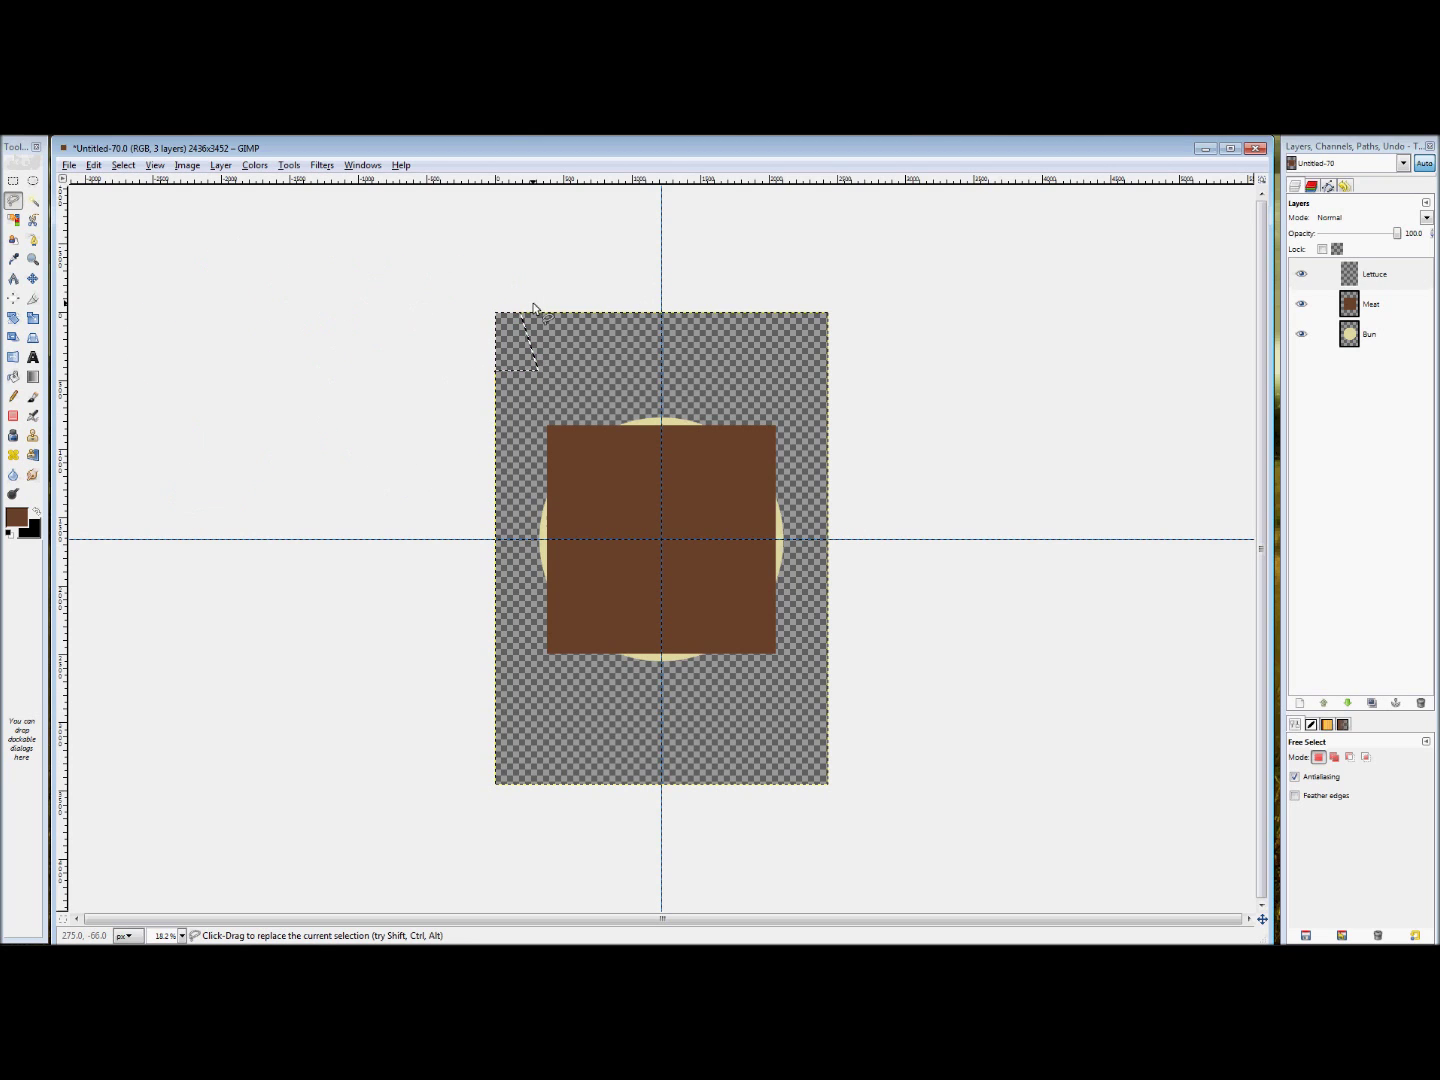
pyautogui.hotkey('ctrl', 'shift', 'a')
# - On the Lettuce layer, draw a closed, wavy freehand selection roughly following the bun's outline
pyautogui.click(1410, 274)
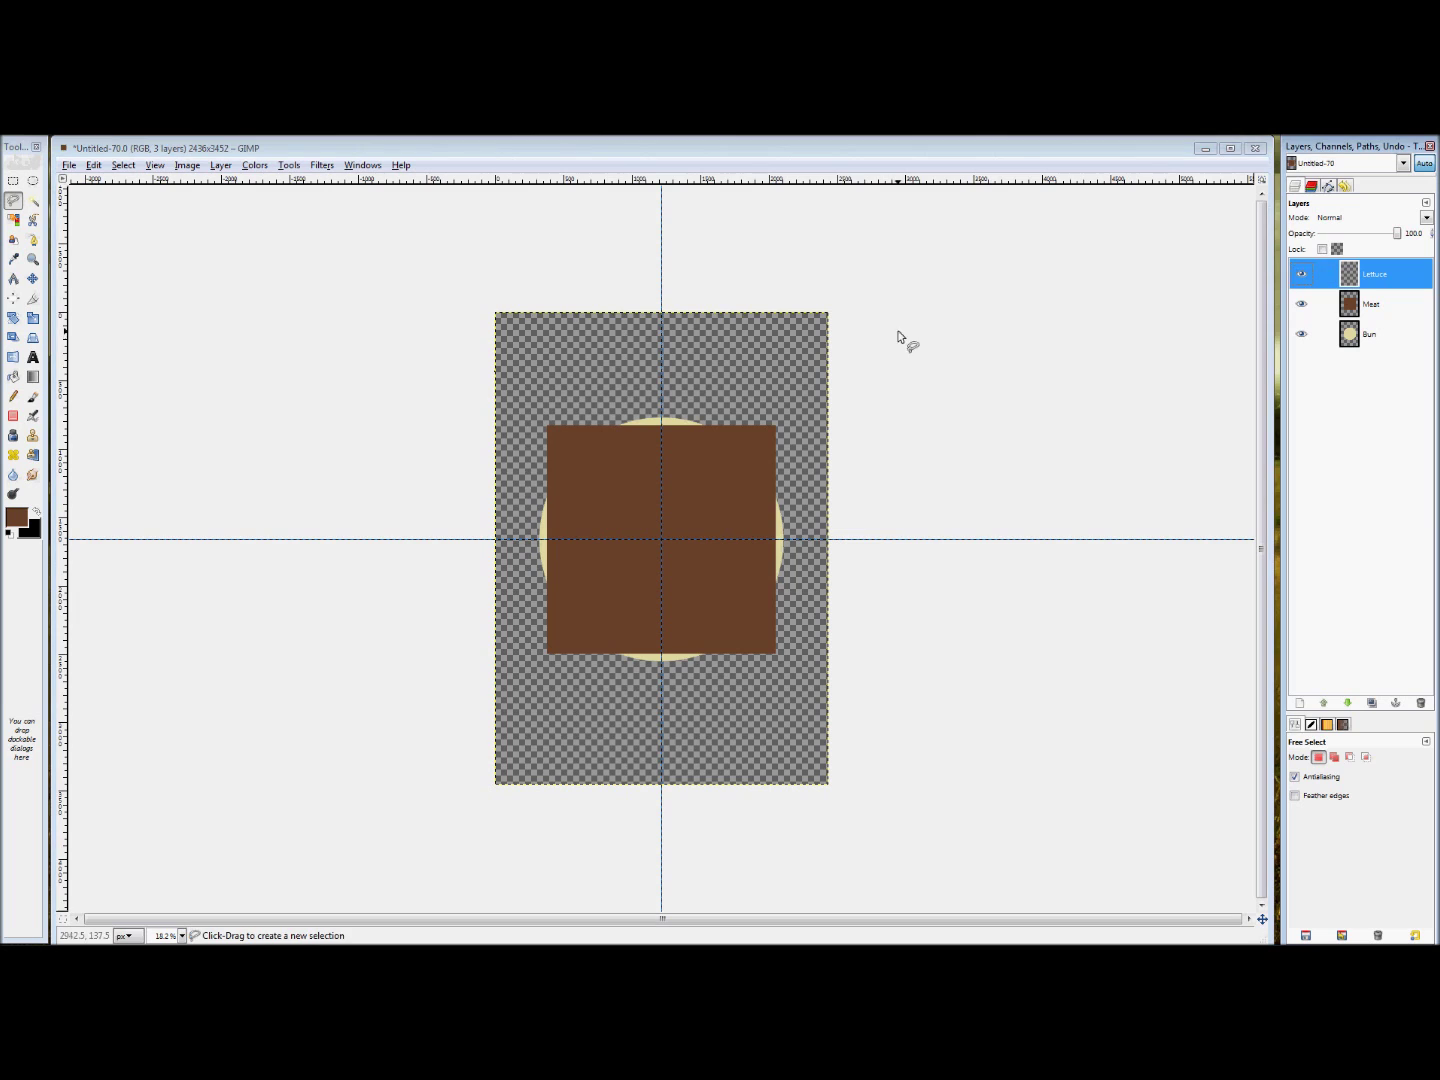
pyautogui.click(640, 410)
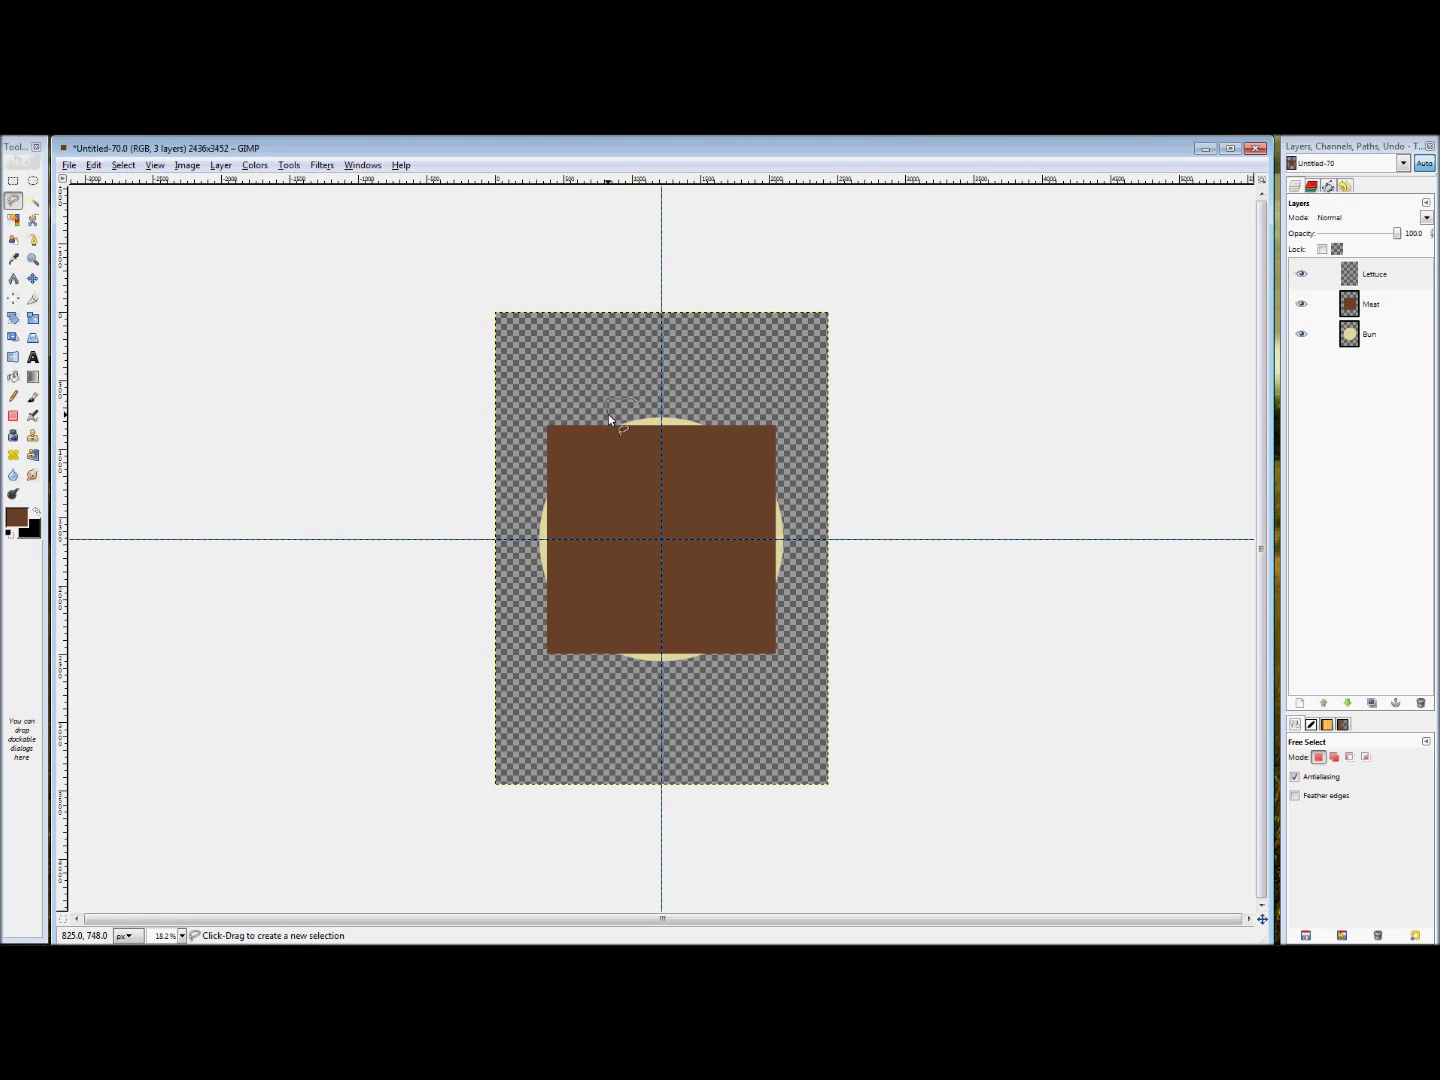
pyautogui.moveTo(568, 441)
pyautogui.mouseDown()
pyautogui.moveTo(530, 487)
pyautogui.moveTo(538, 540)
pyautogui.mouseUp()
pyautogui.moveTo(586, 636); pyautogui.dragTo(616, 651)
pyautogui.moveTo(686, 650)
pyautogui.mouseDown()
pyautogui.moveTo(776, 571)
pyautogui.moveTo(776, 469)
pyautogui.moveTo(744, 425)
pyautogui.moveTo(640, 406)
pyautogui.mouseUp()
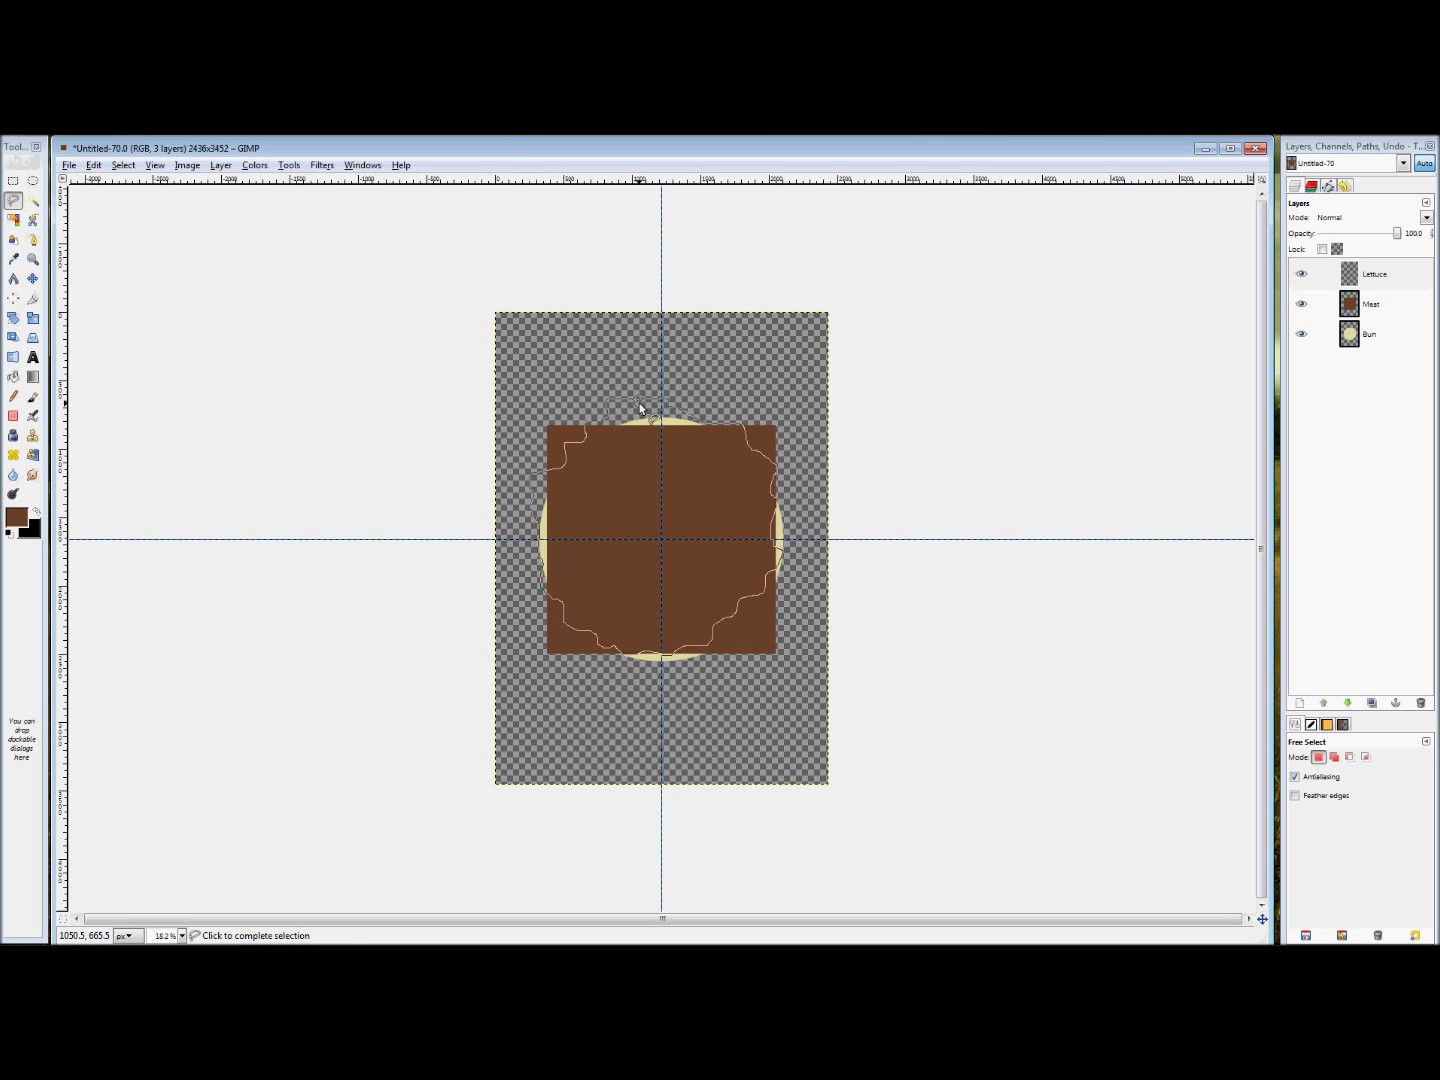
pyautogui.click(637, 403)
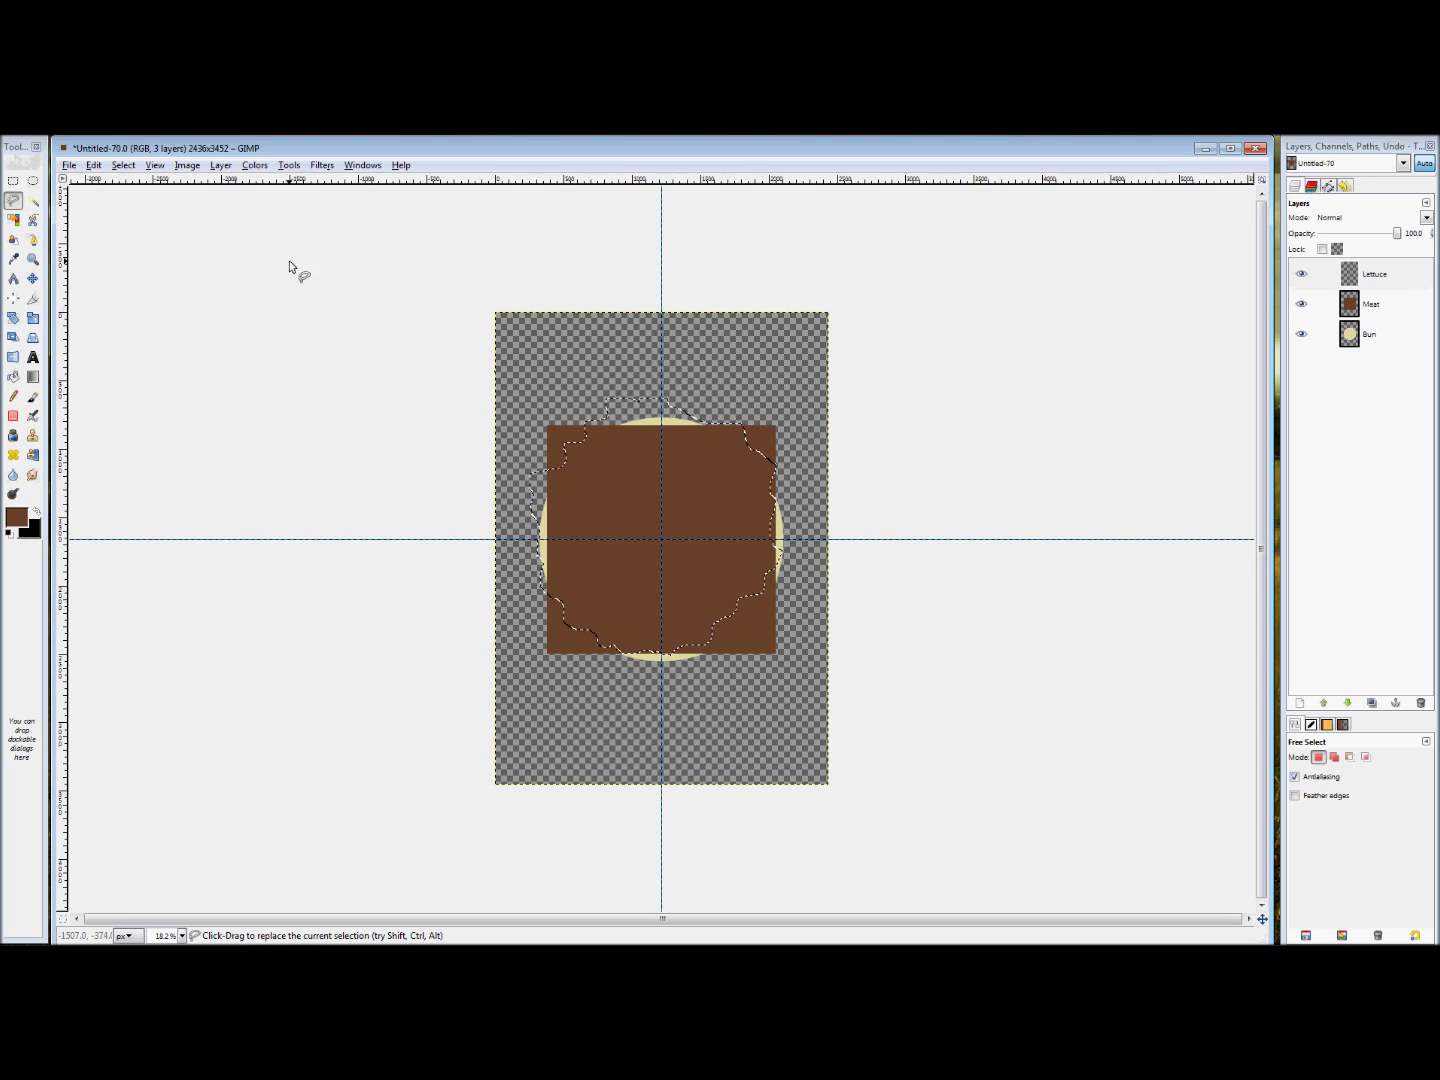
# - Fill the wavy selection on the Lettuce layer with the saved bright green and clear the selection
pyautogui.click(12, 378)
pyautogui.click(16, 518)
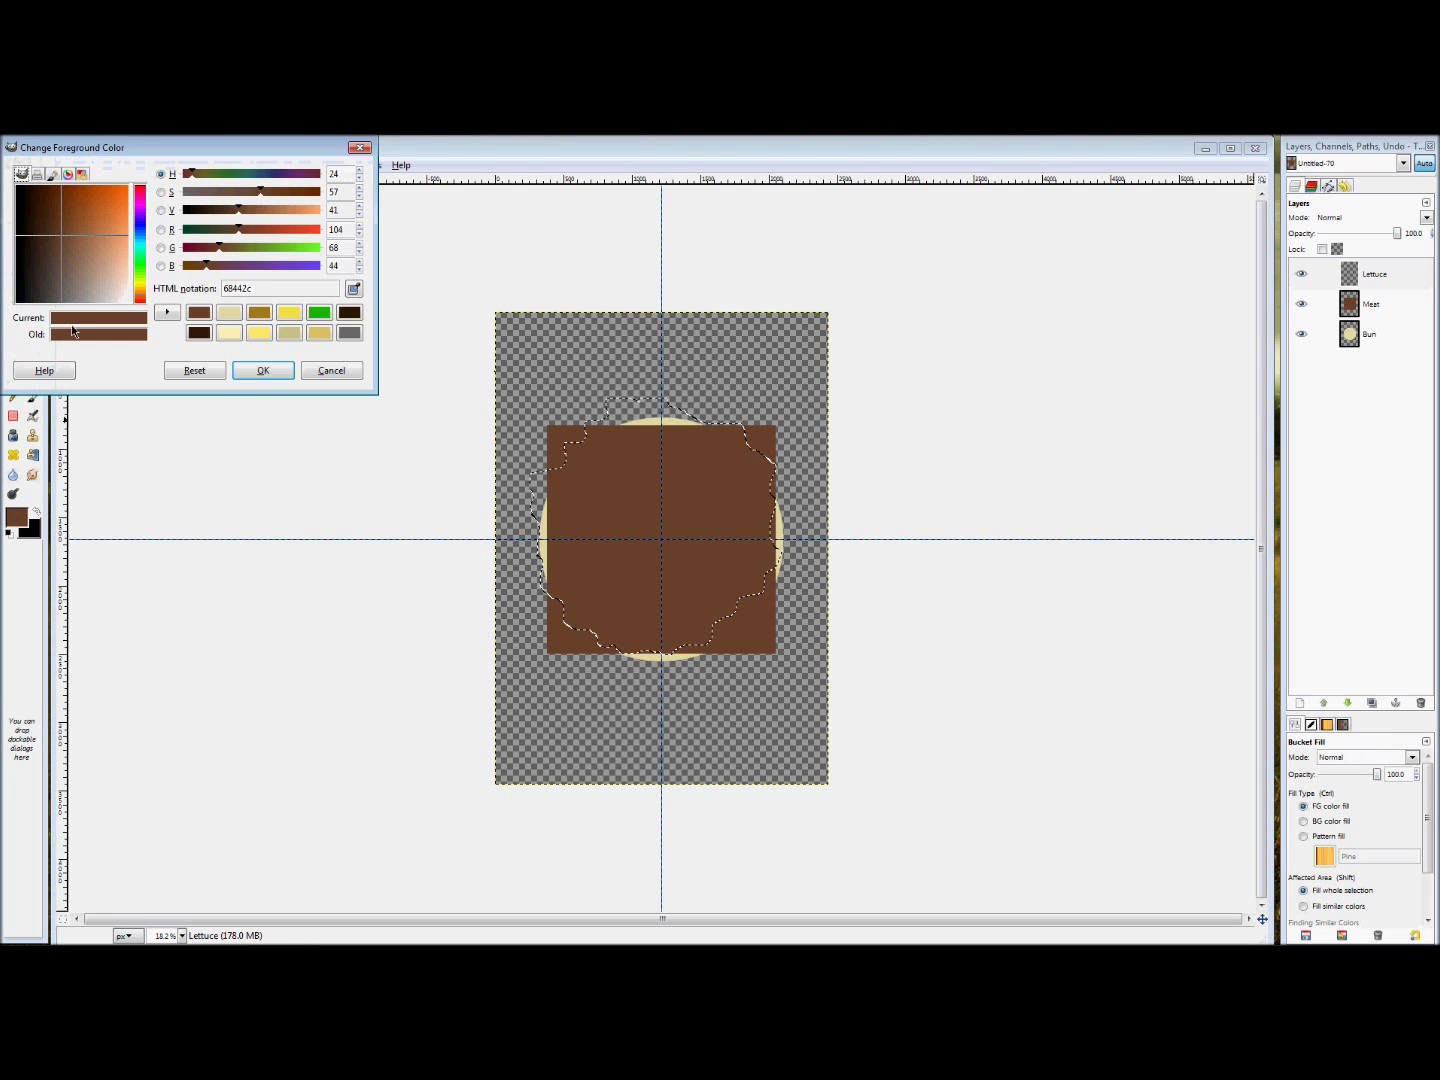
pyautogui.click(320, 313)
pyautogui.click(263, 370)
pyautogui.click(1336, 282)
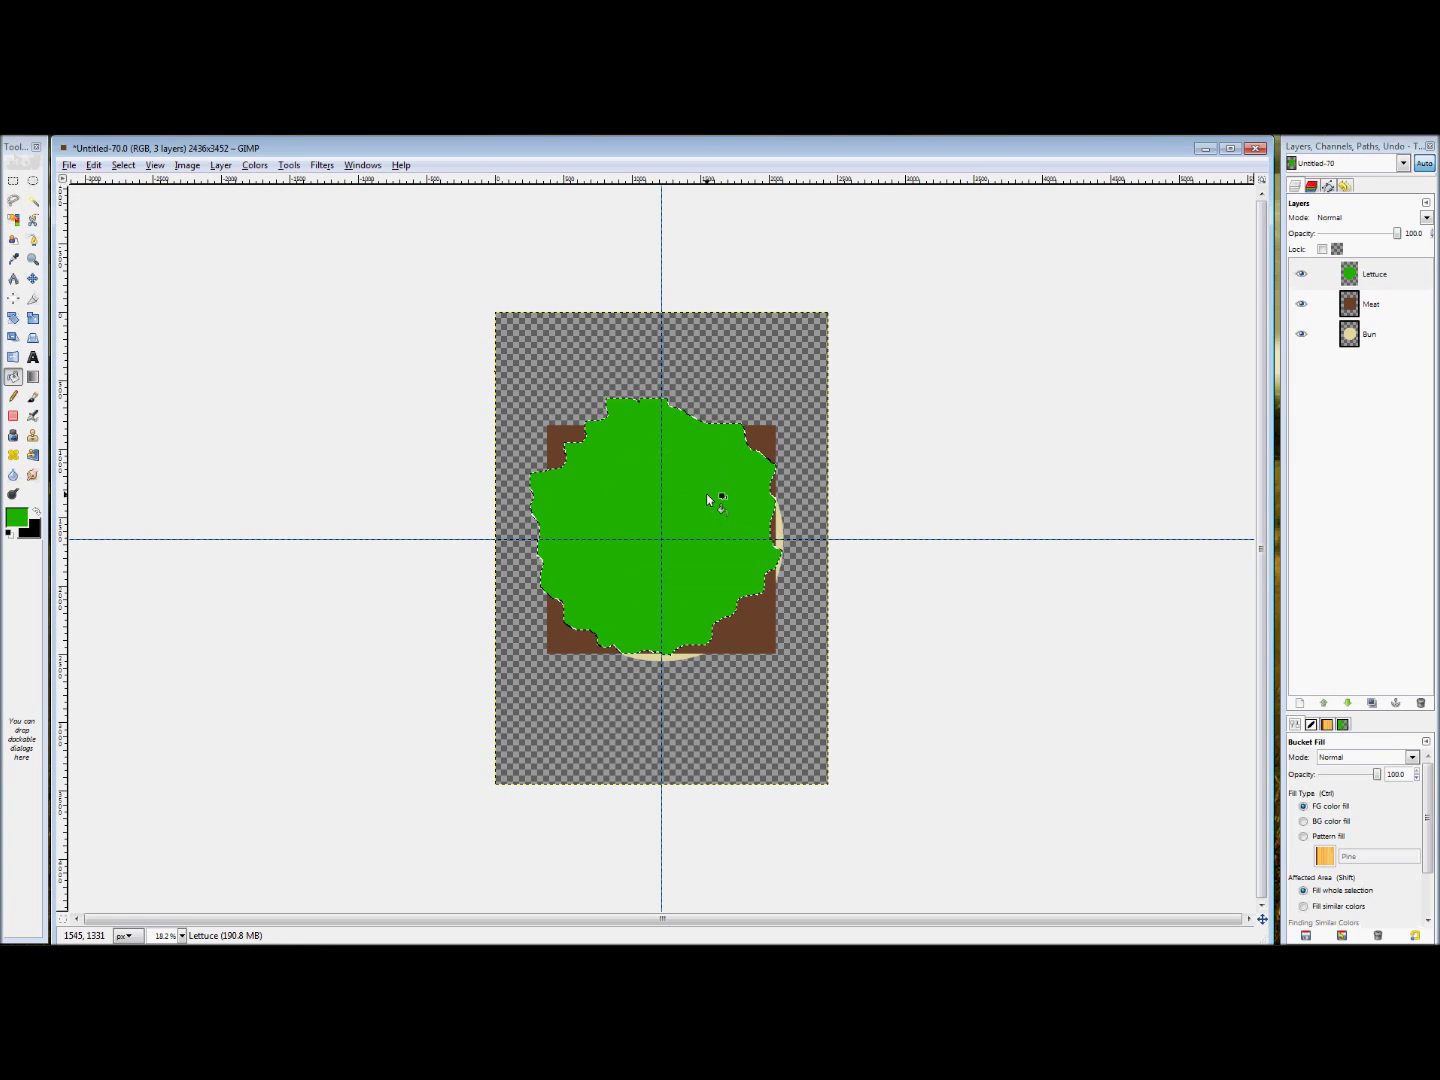
pyautogui.click(123, 165)
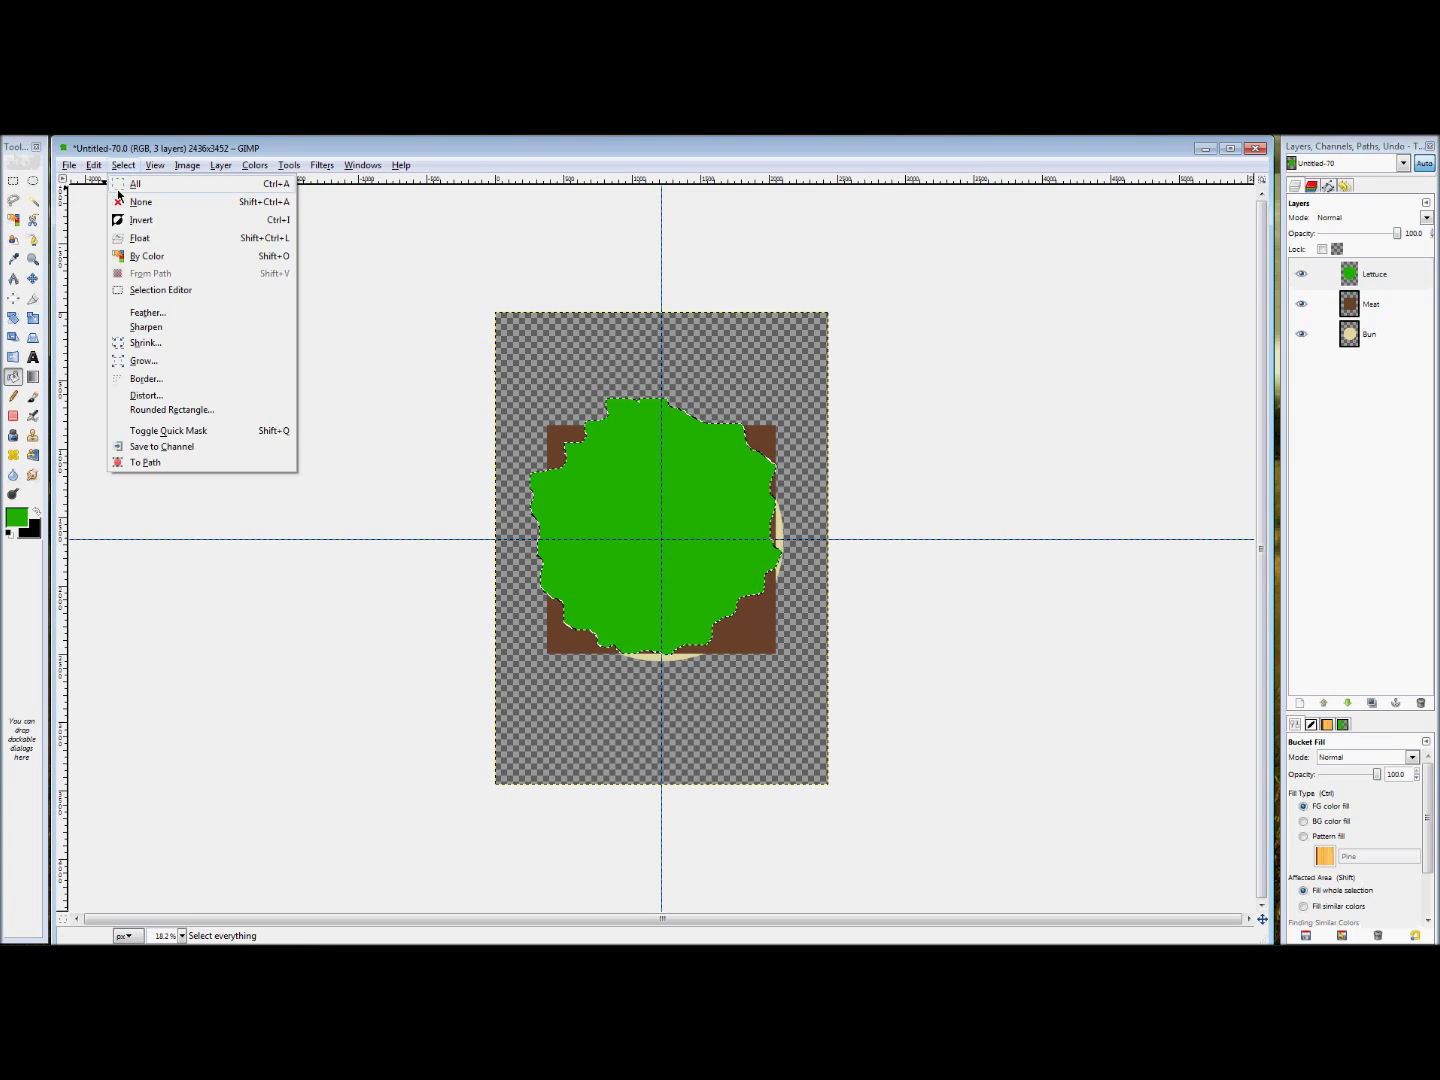
pyautogui.click(265, 202)
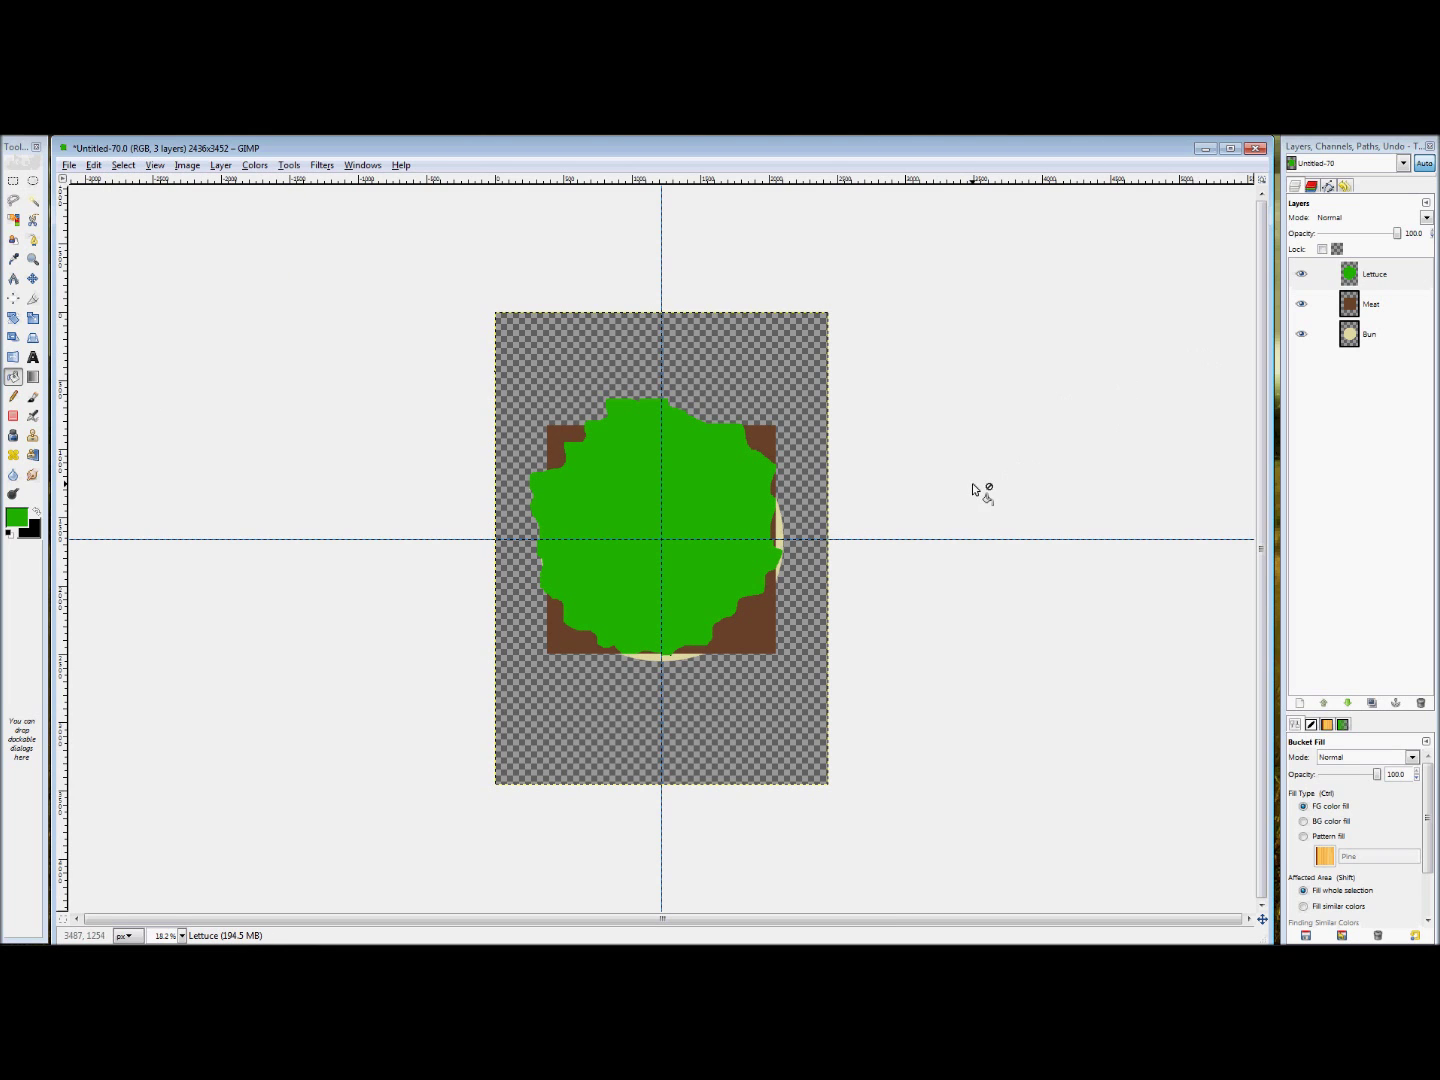
# - Move the active Lettuce layer slightly right and down so the green shape sits centered over the bun
pyautogui.click(1350, 274)
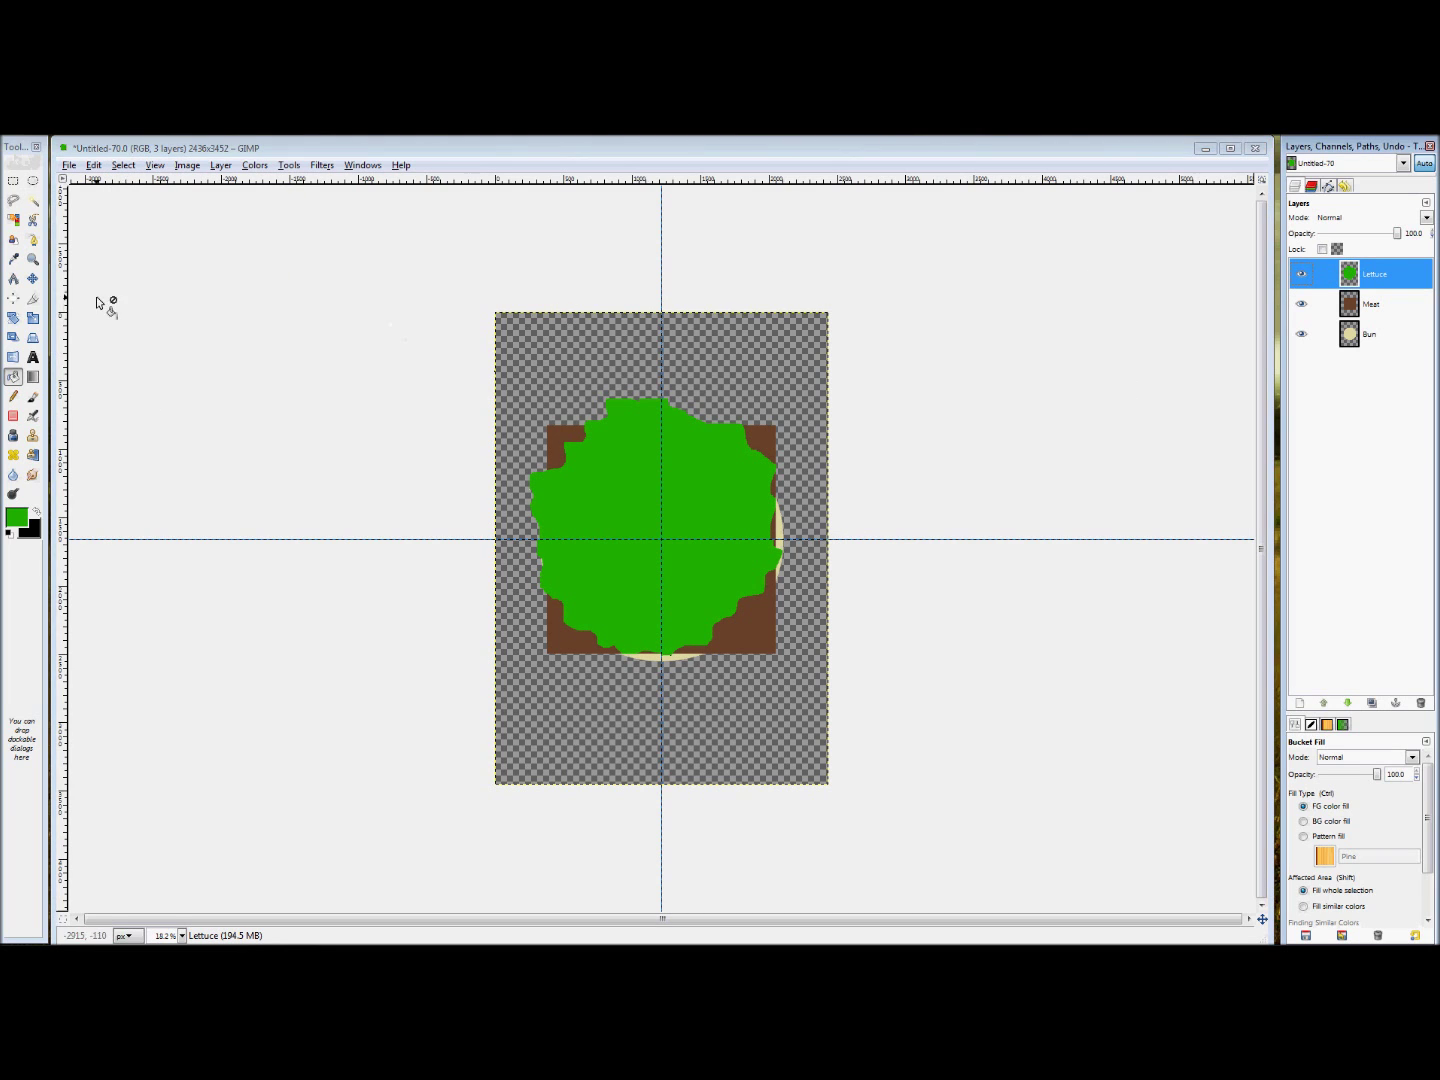
pyautogui.click(33, 278)
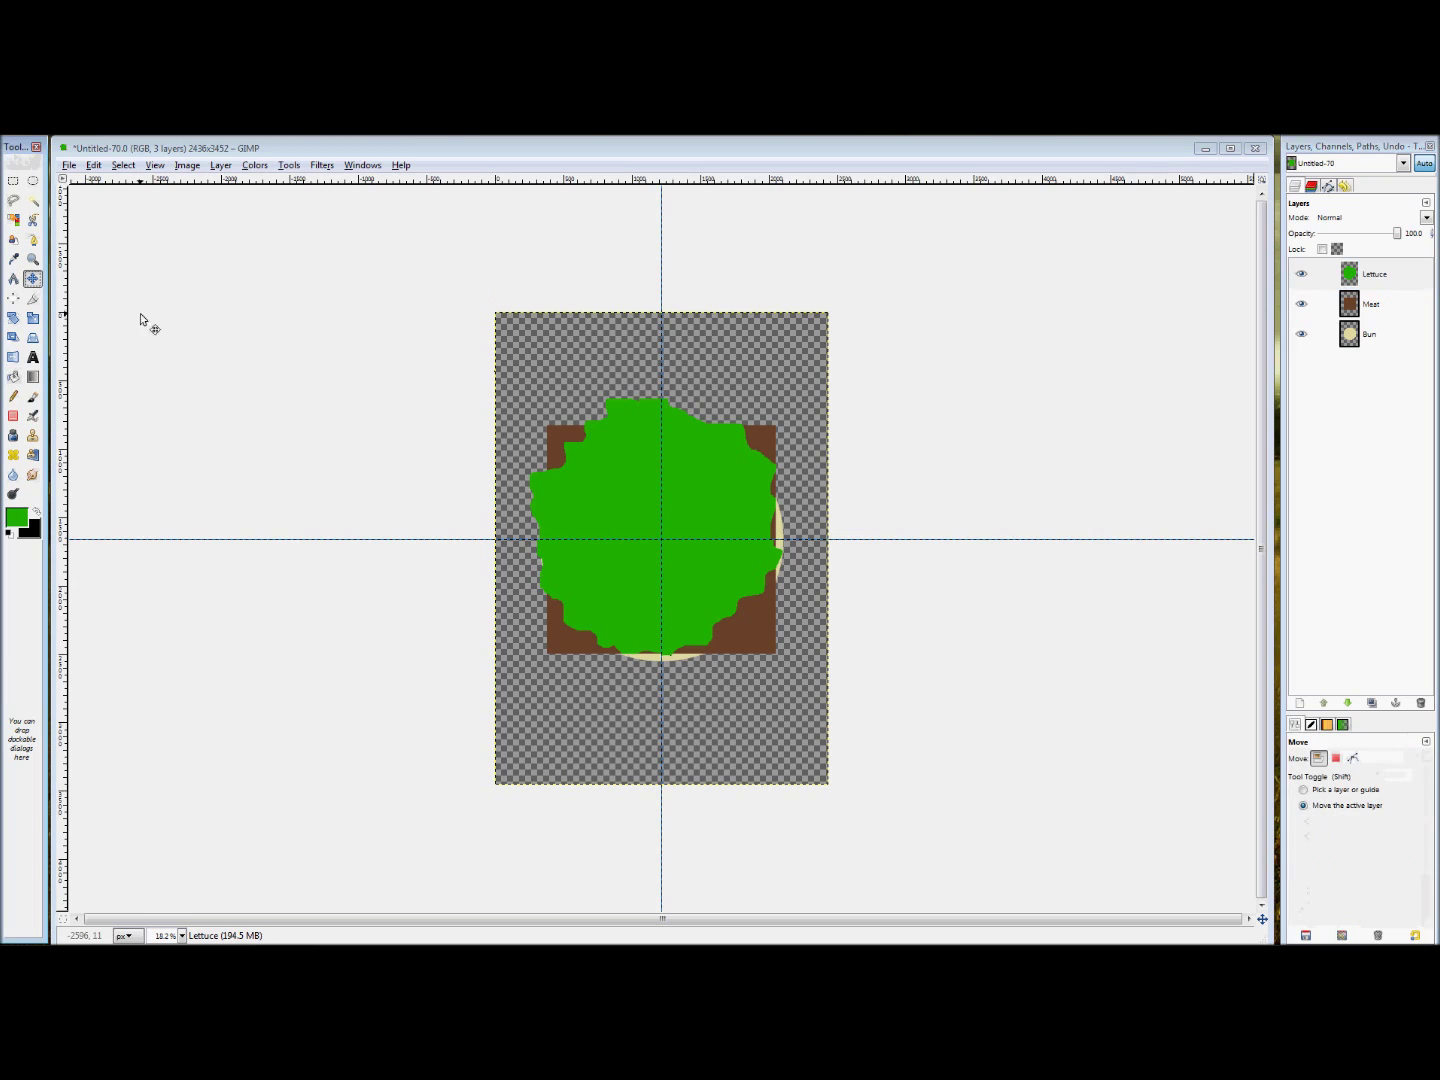
pyautogui.click(601, 503)
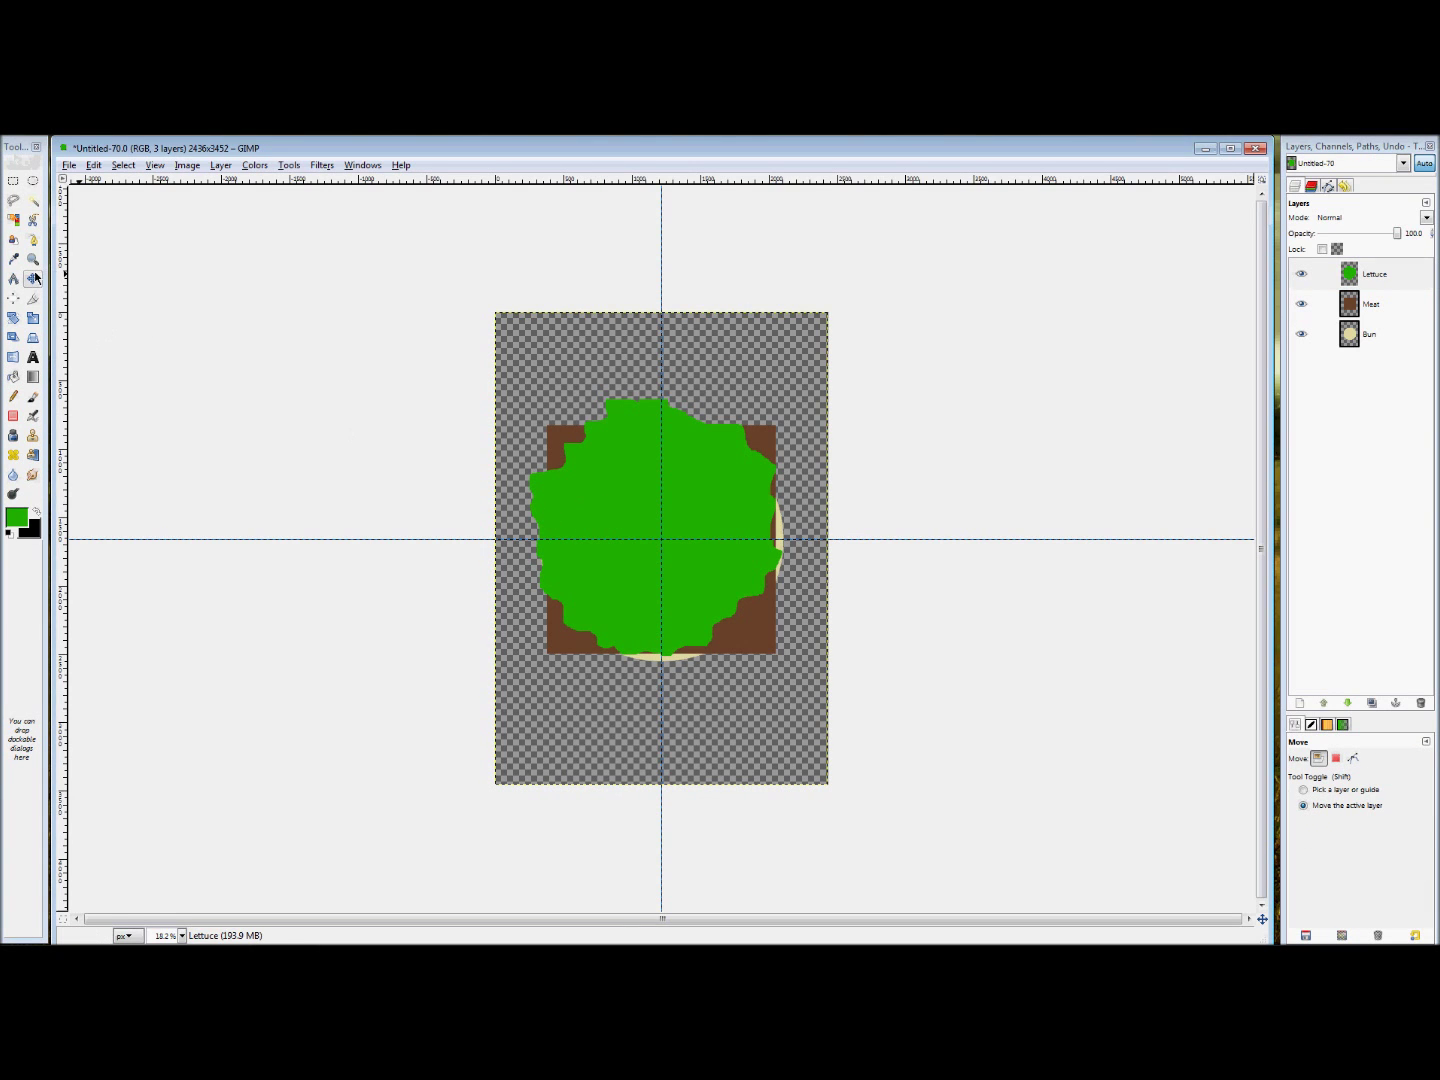
pyautogui.click(1346, 818)
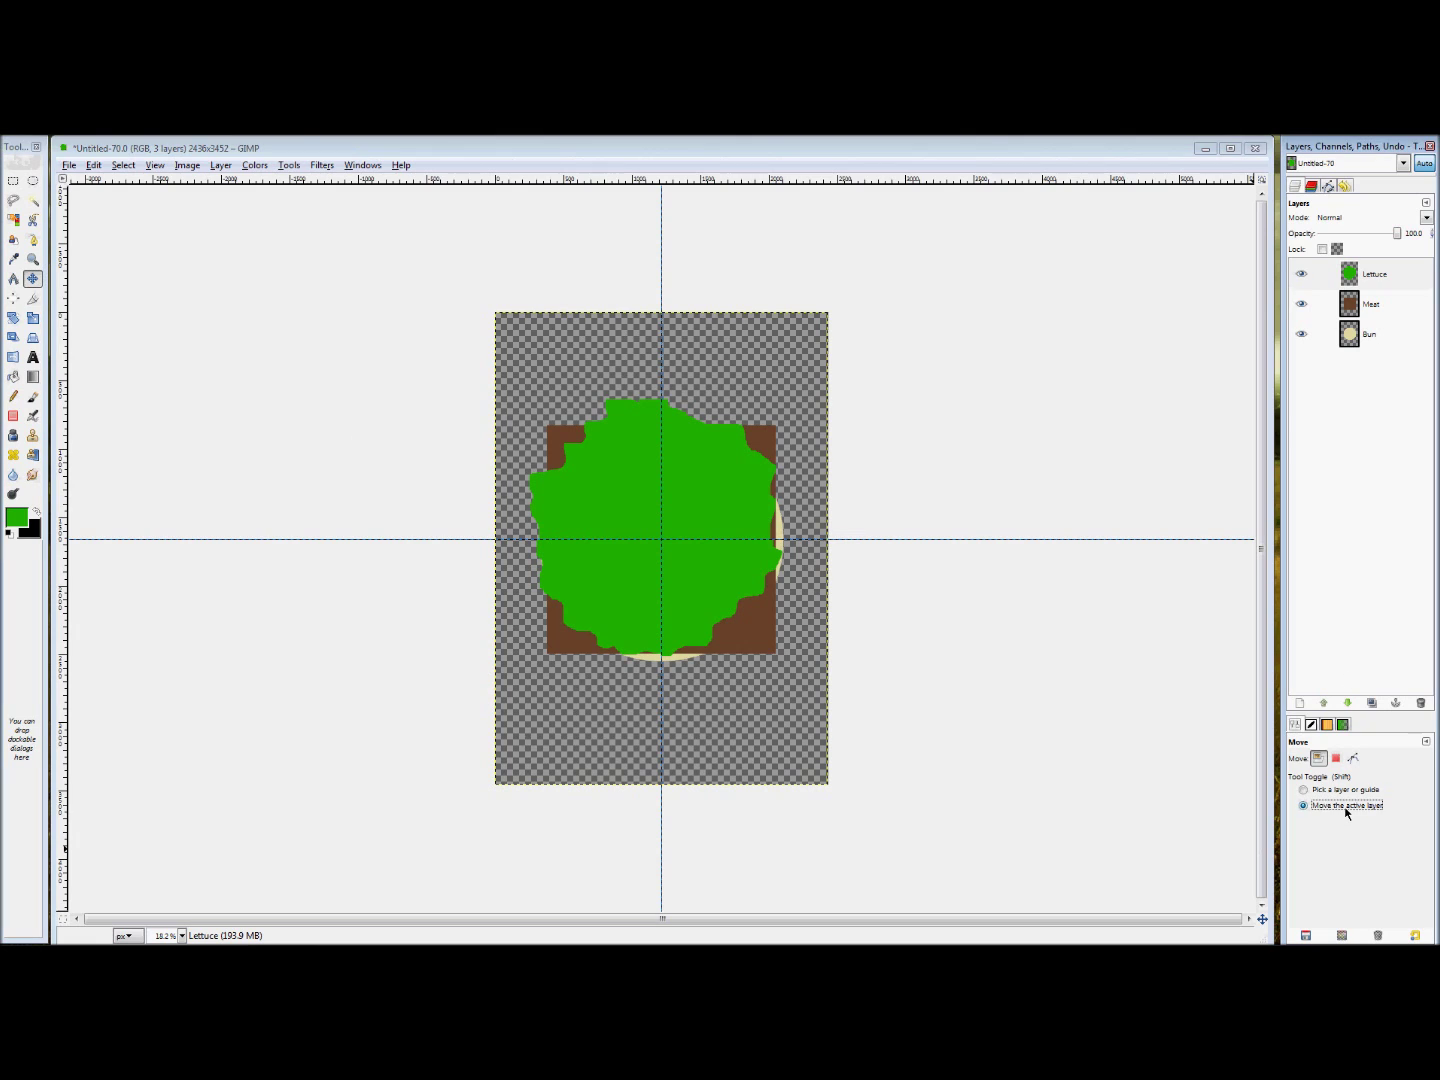
pyautogui.click(1374, 274)
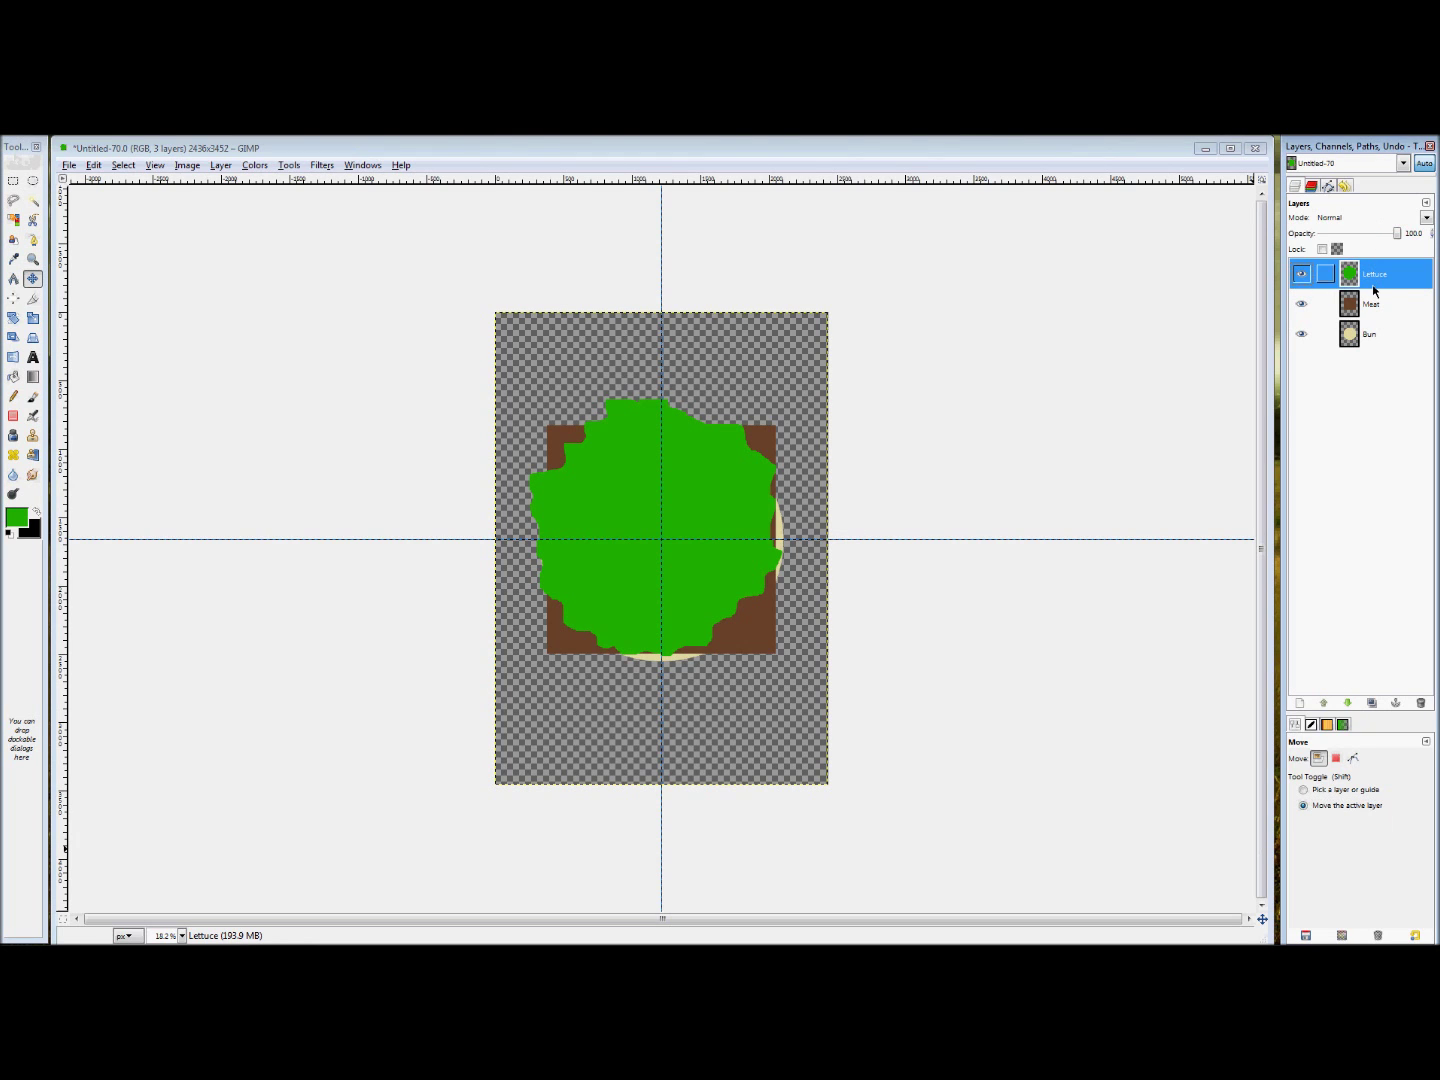
pyautogui.moveTo(610, 502); pyautogui.dragTo(616, 505)
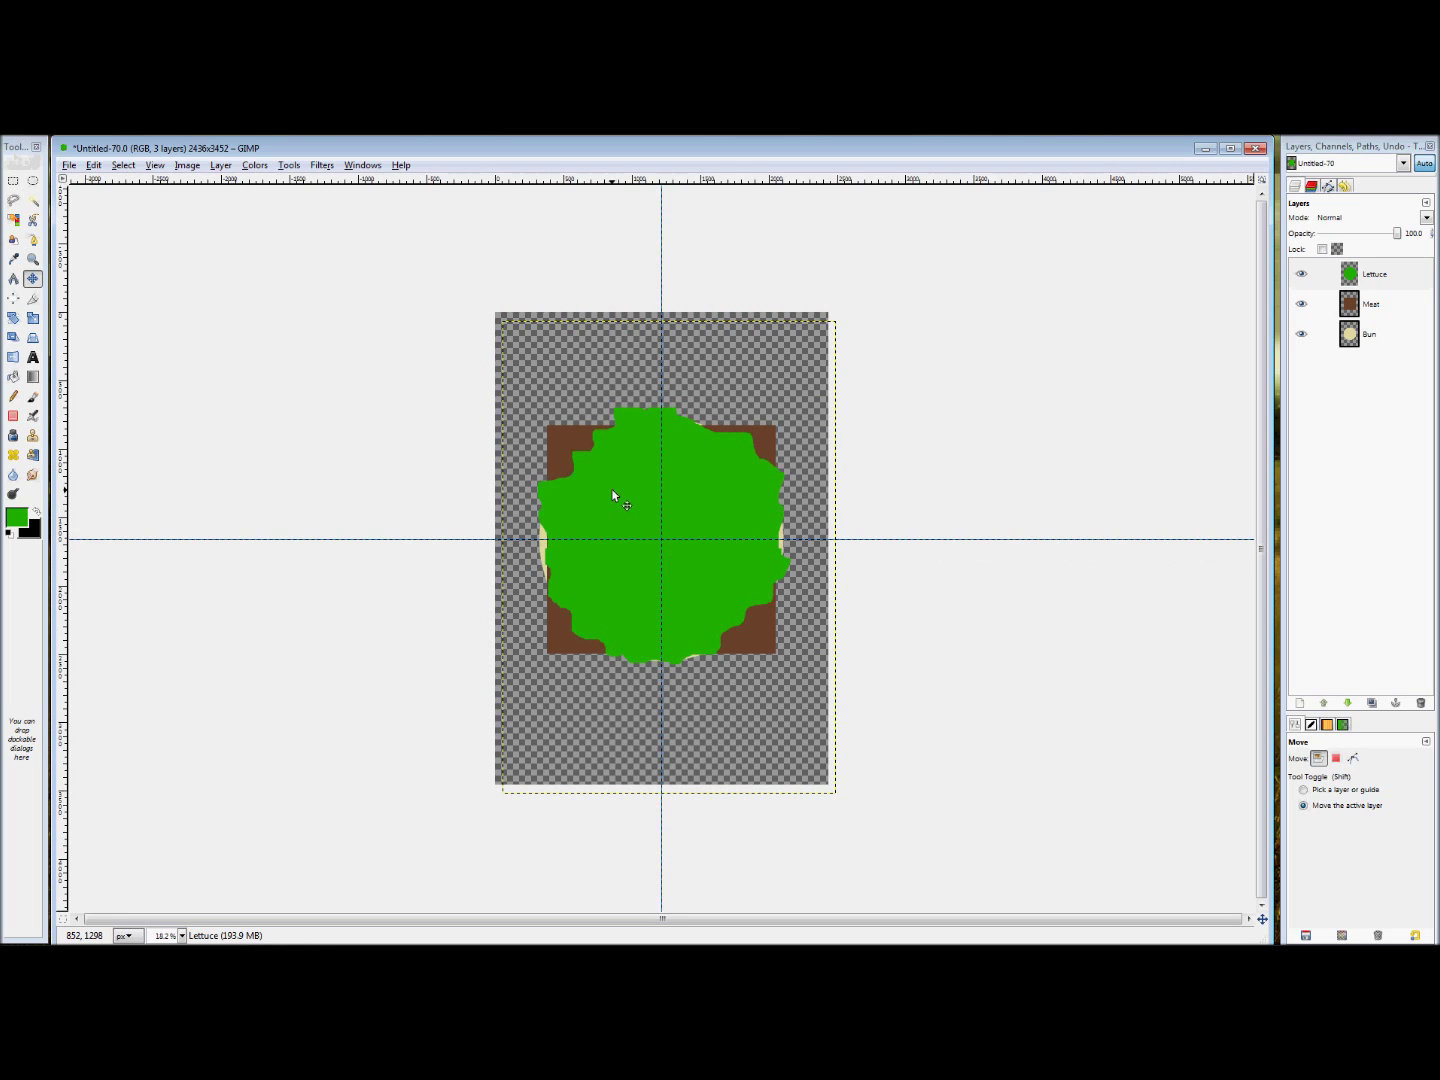
# - Add a transparent layer named Cheese above the Lettuce layer
pyautogui.click(1370, 272)
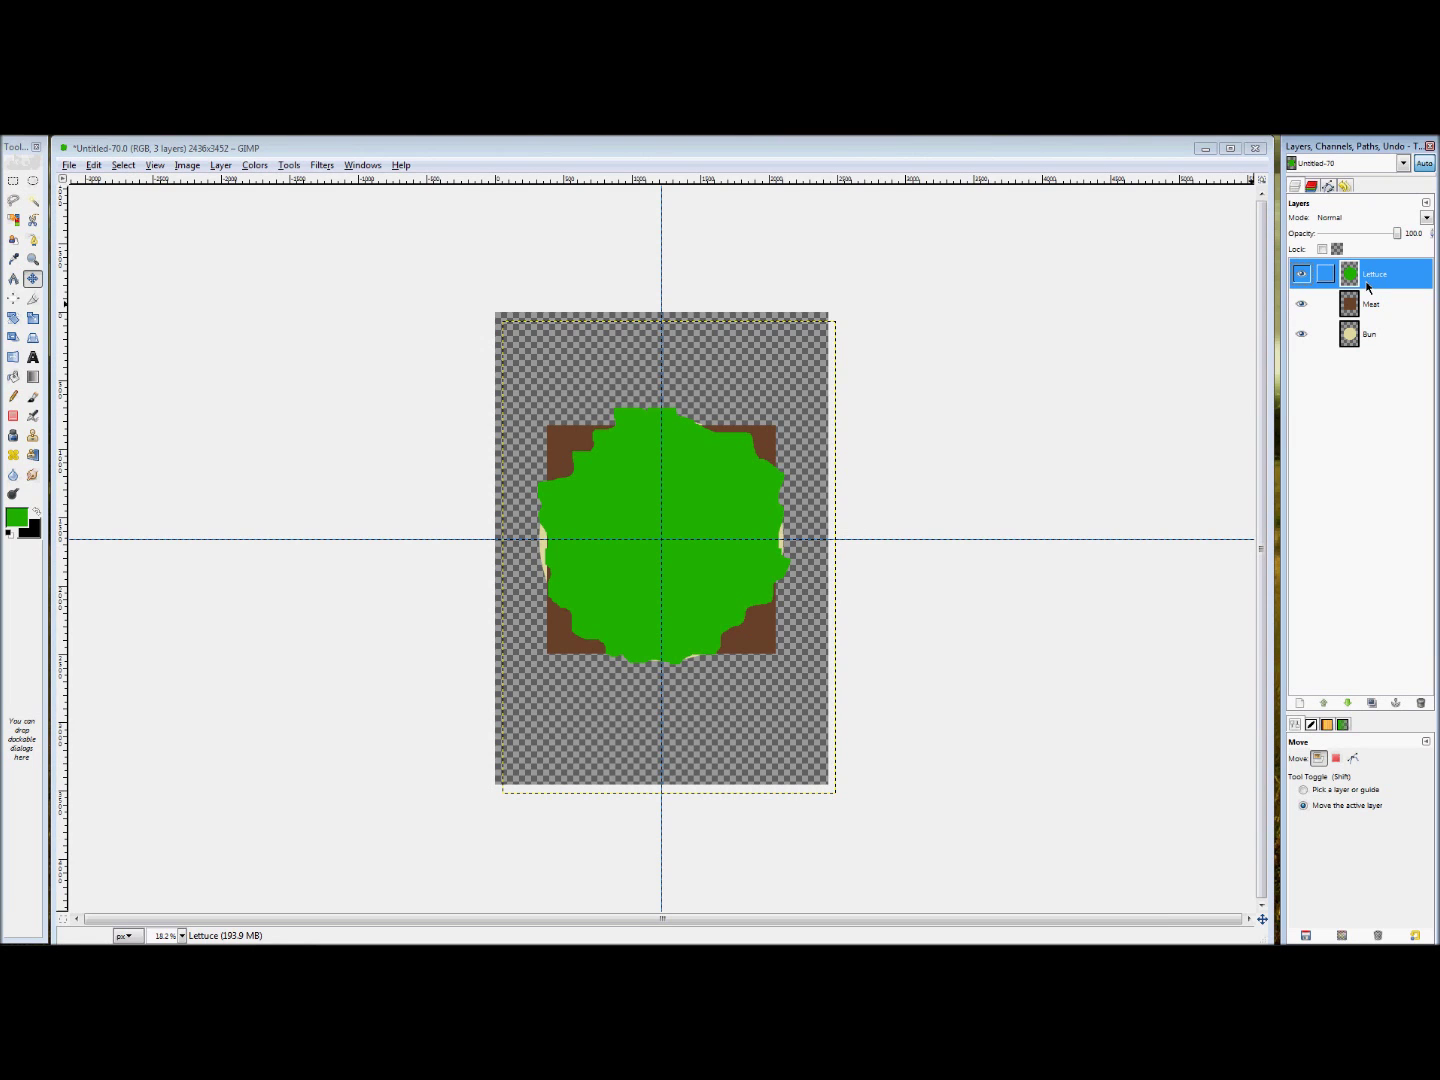
pyautogui.rightClick(1367, 287)
pyautogui.click(1304, 323)
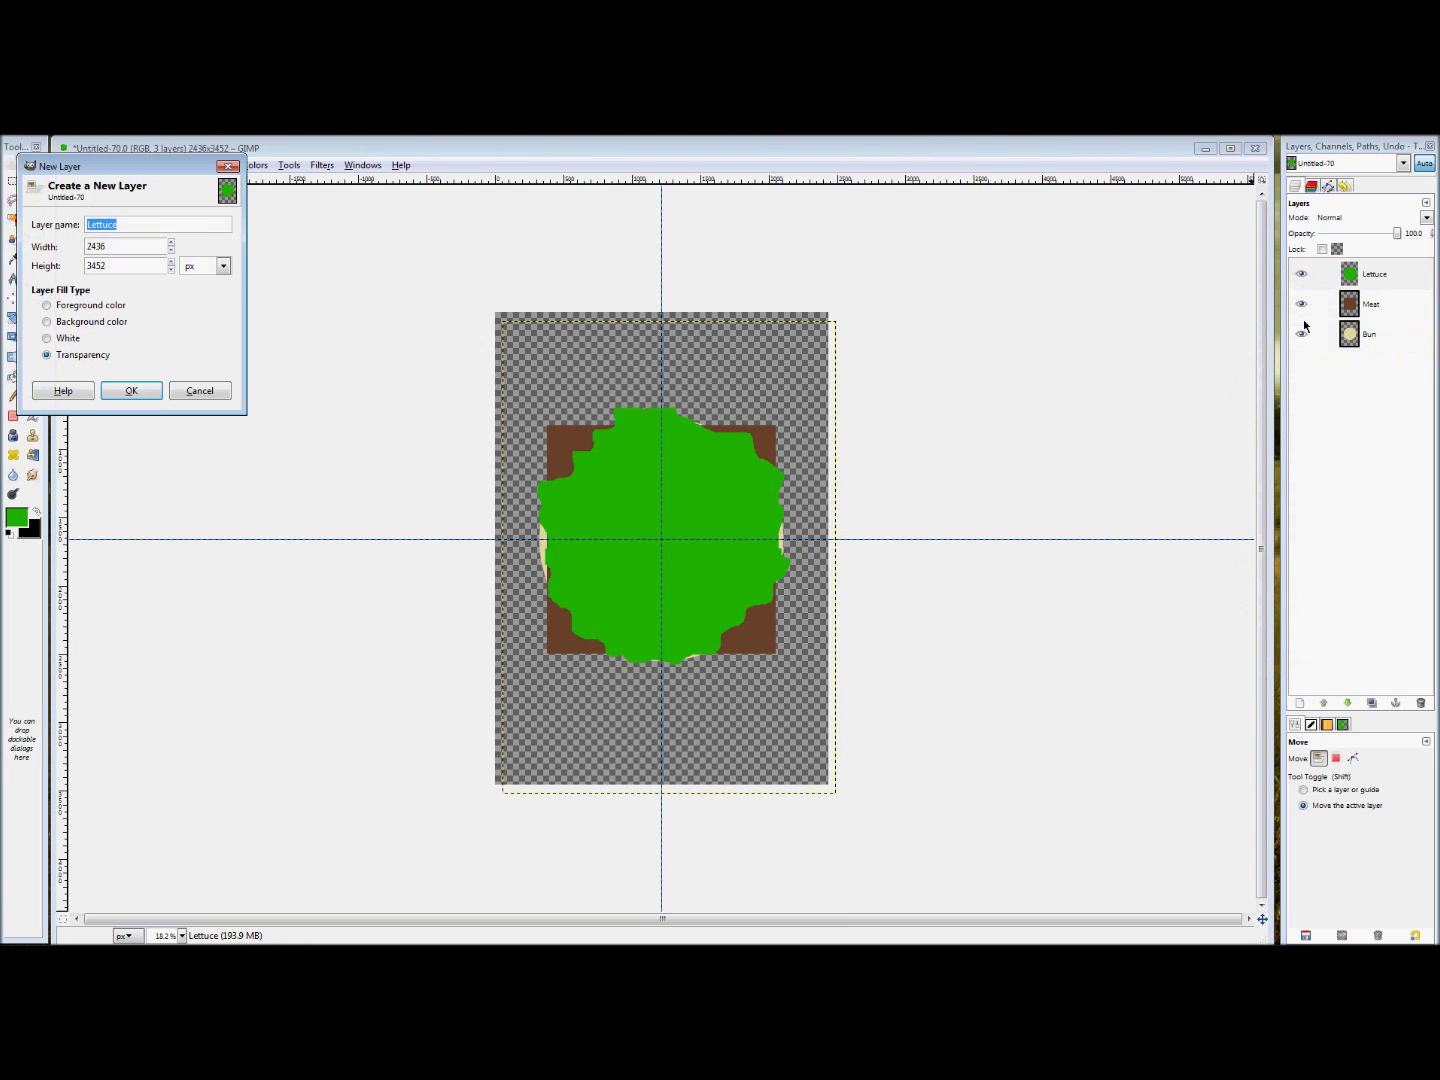
pyautogui.write('Cheese')
pyautogui.click(124, 392)
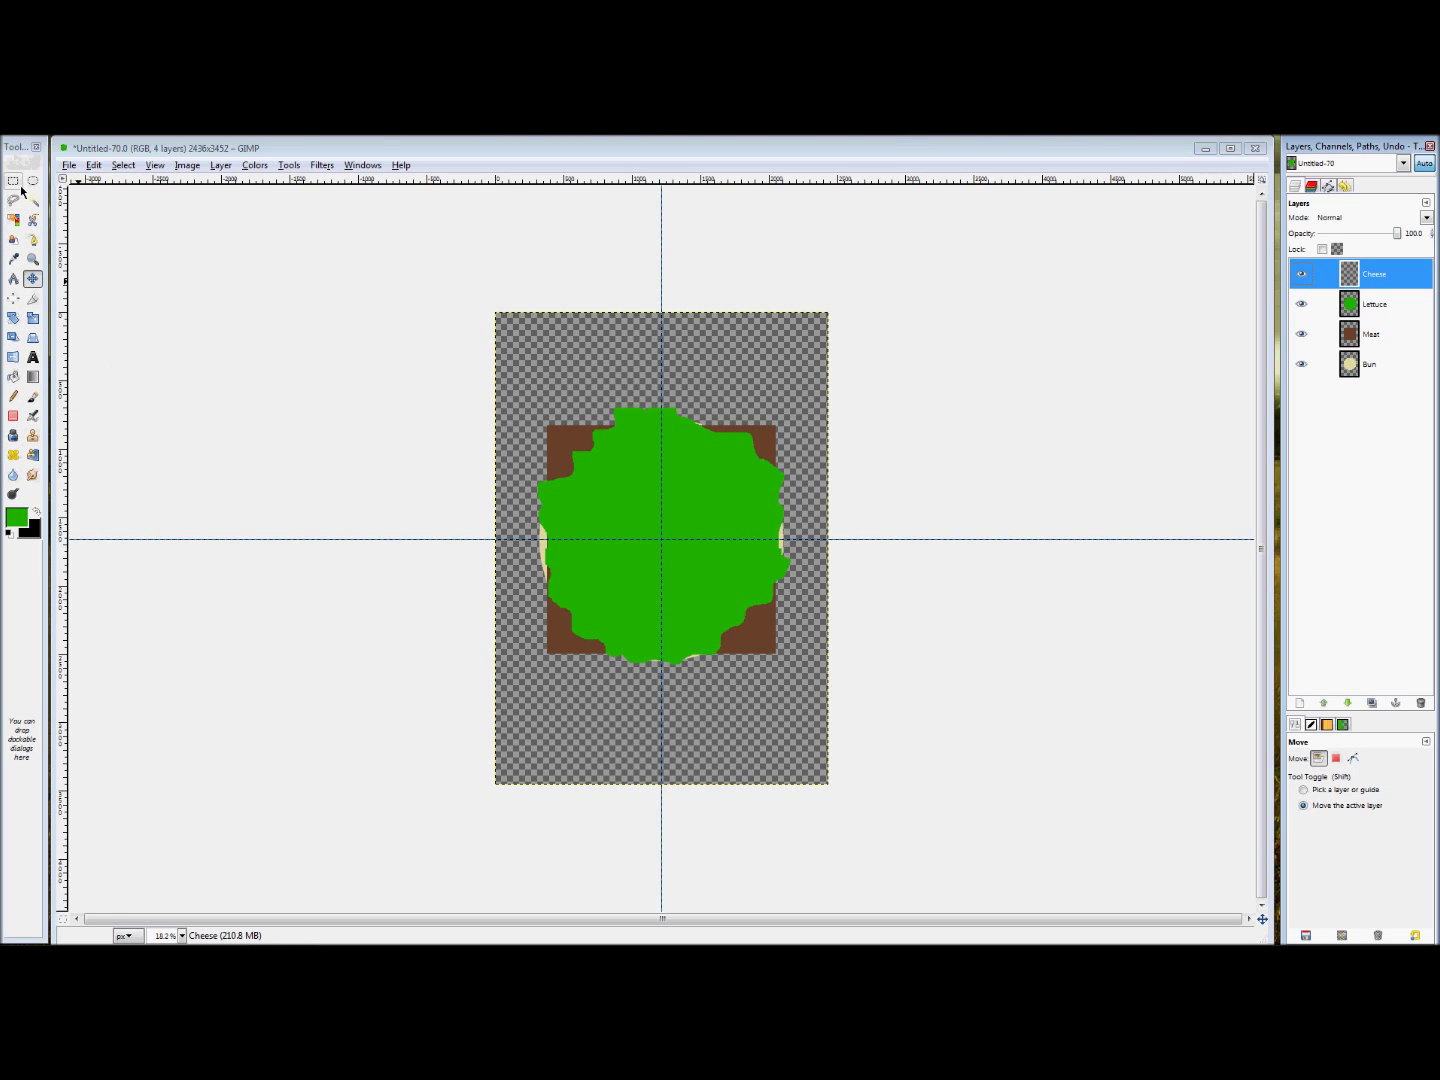
# - Draw a square selection centered on the guides' intersection, slightly smaller than the brown meat square
pyautogui.click(13, 181)
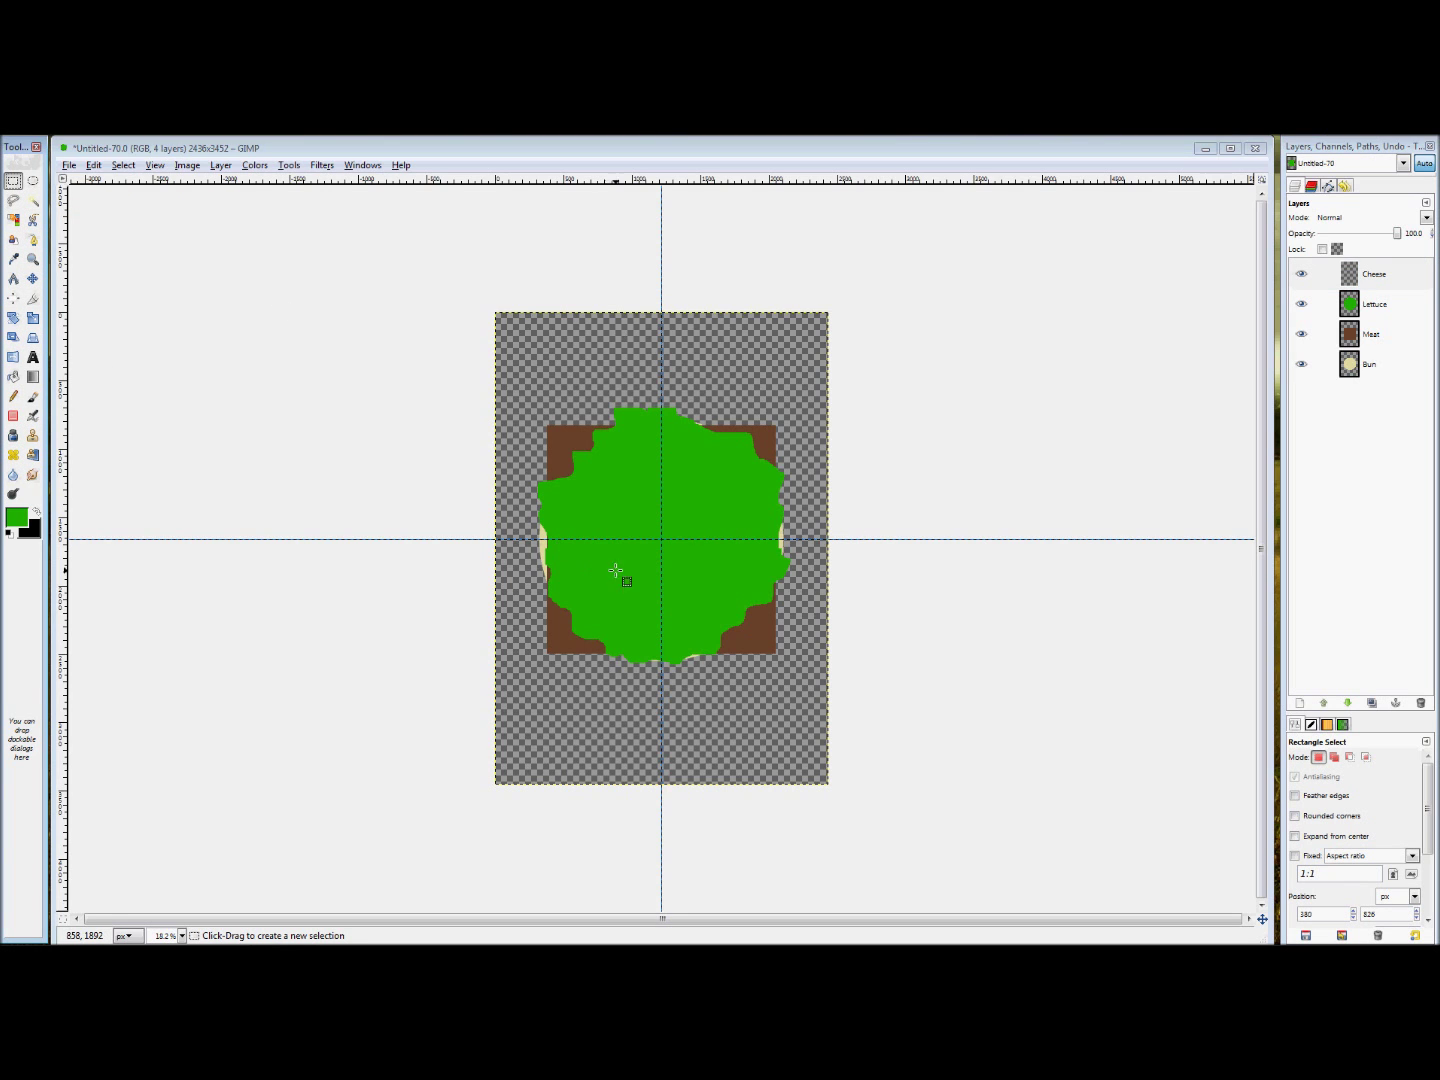
pyautogui.moveTo(664, 545); pyautogui.dragTo(764, 641)
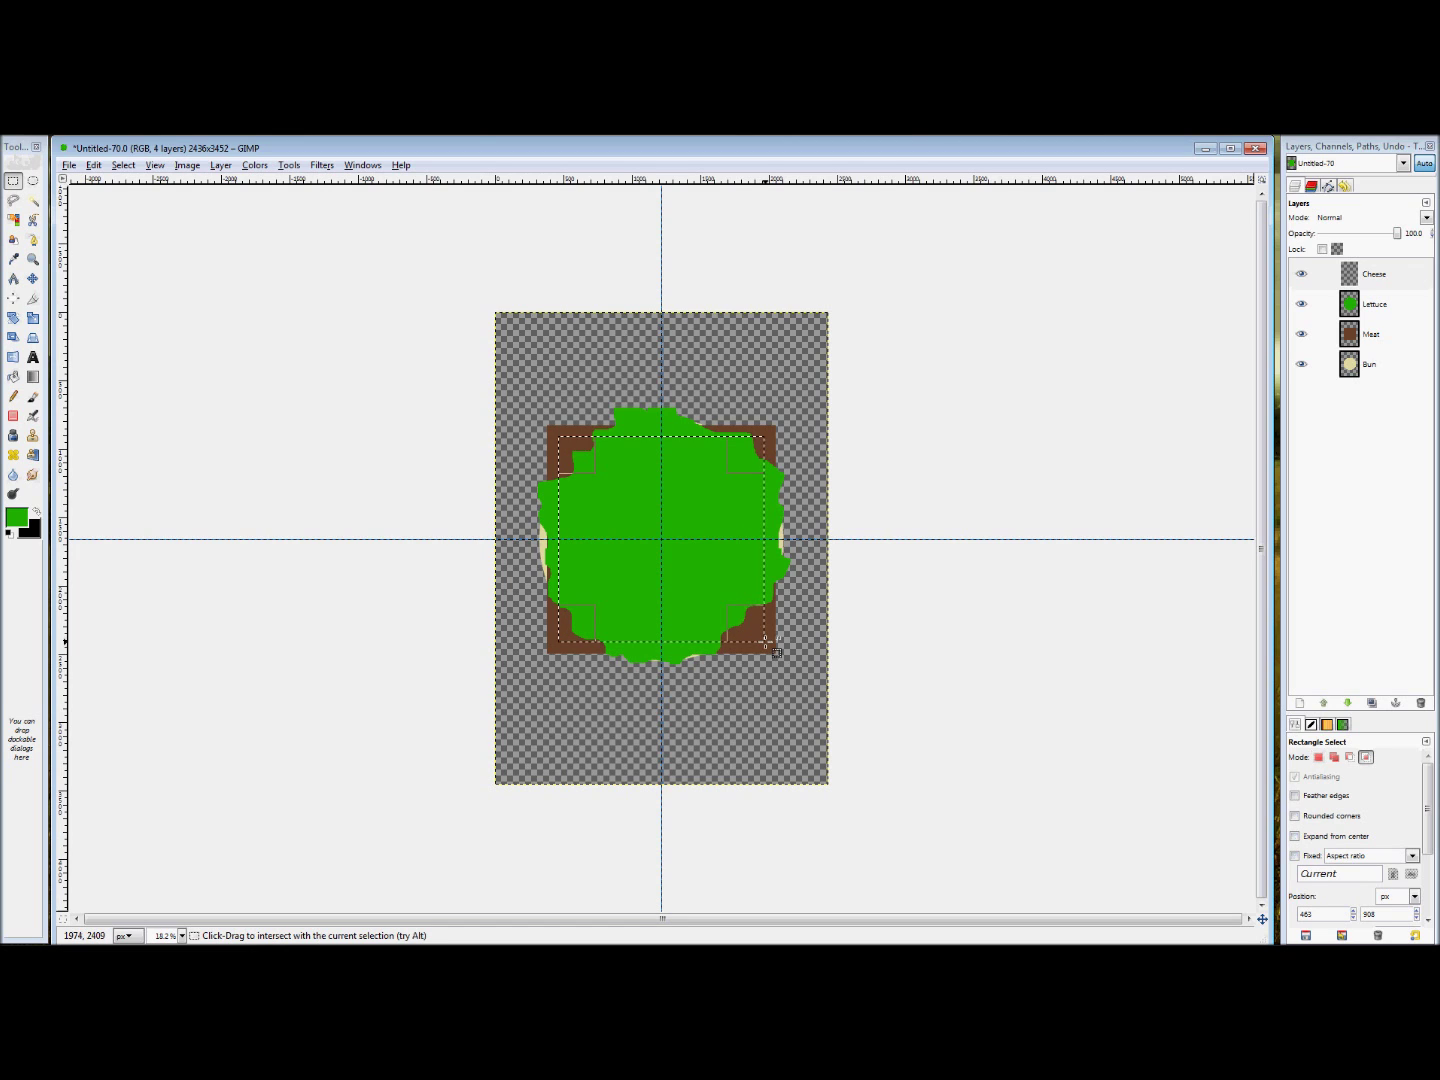
pyautogui.click(688, 478)
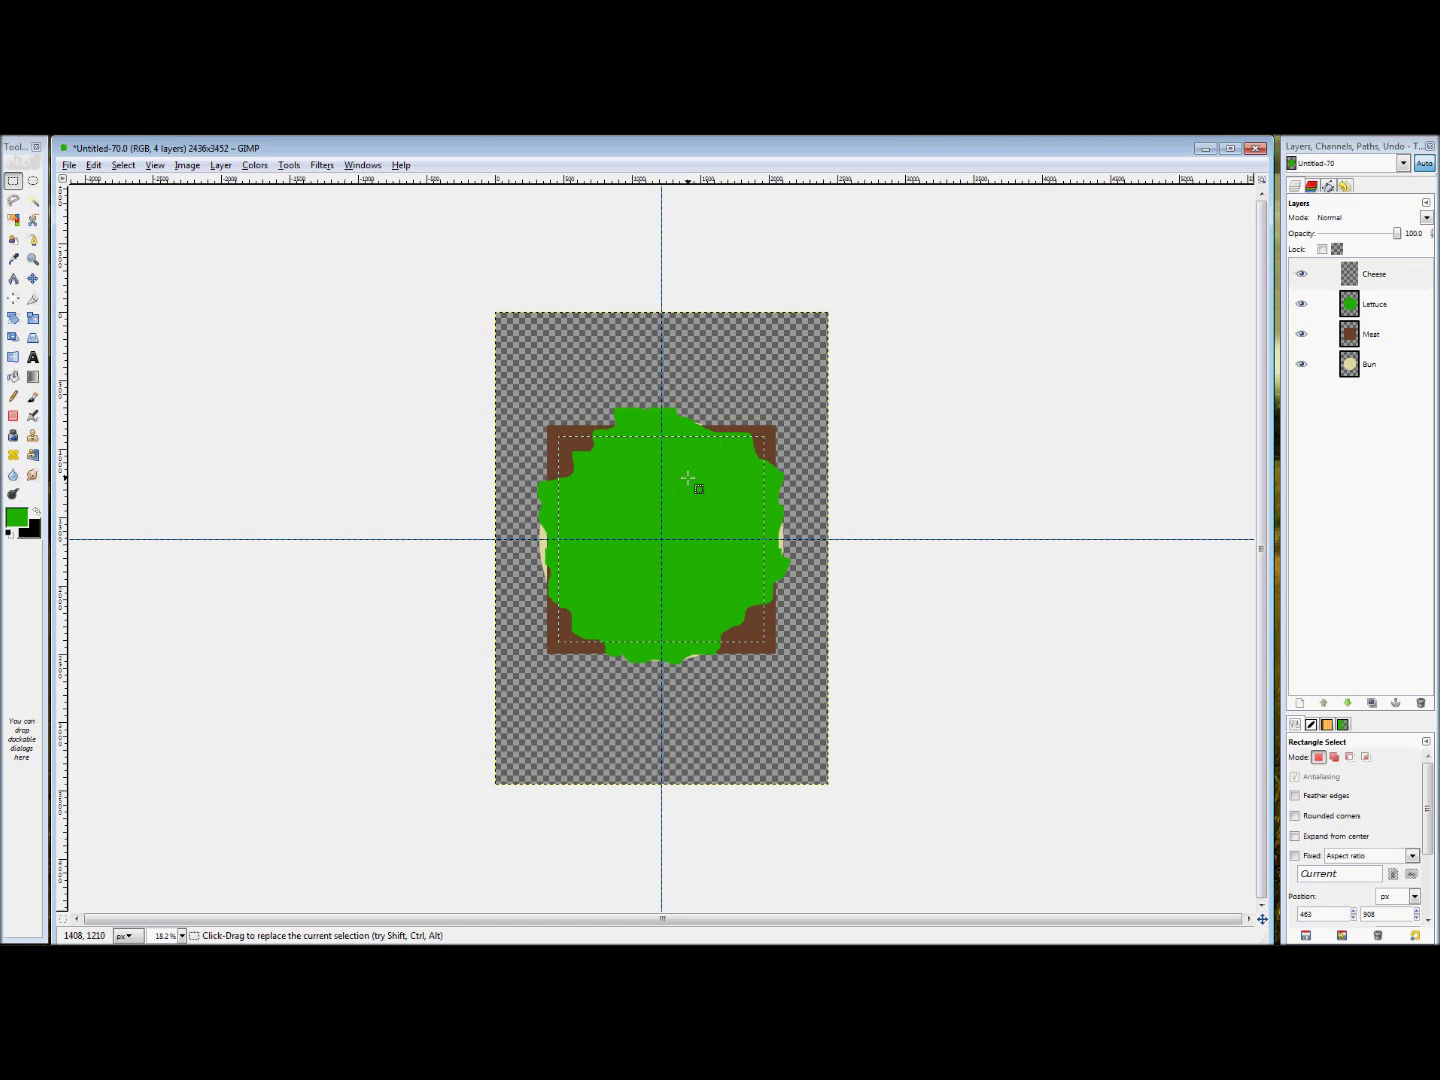
# - Fill the square selection on the Cheese layer with the saved yellow f4e141 and clear the selection
pyautogui.click(16, 516)
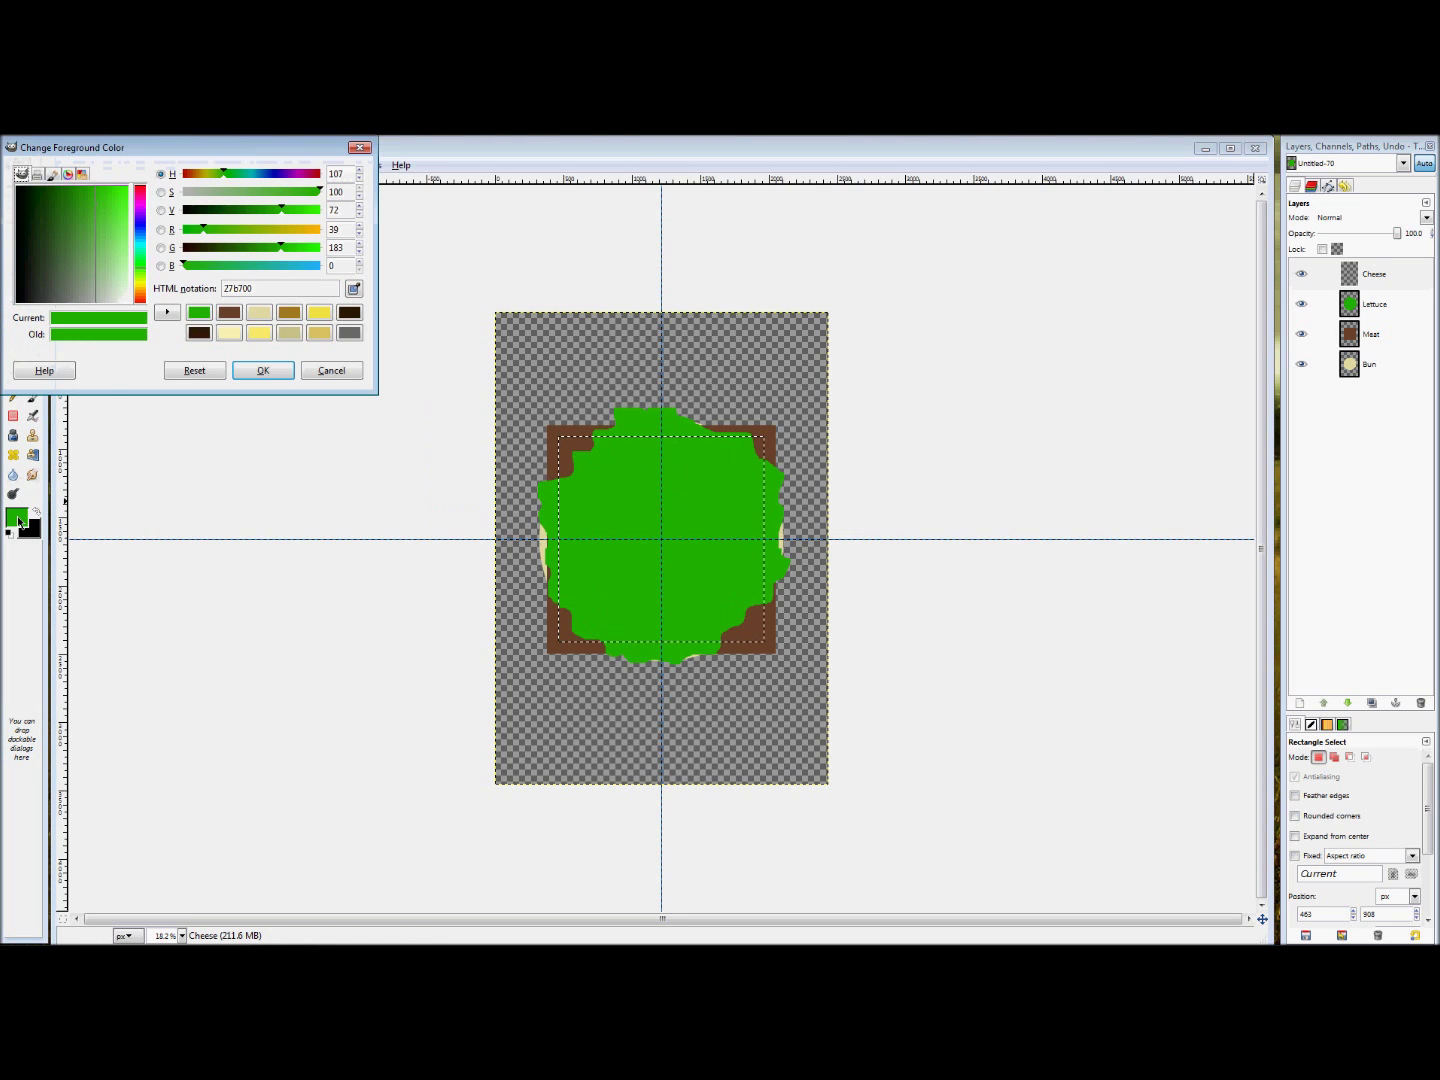
pyautogui.click(319, 312)
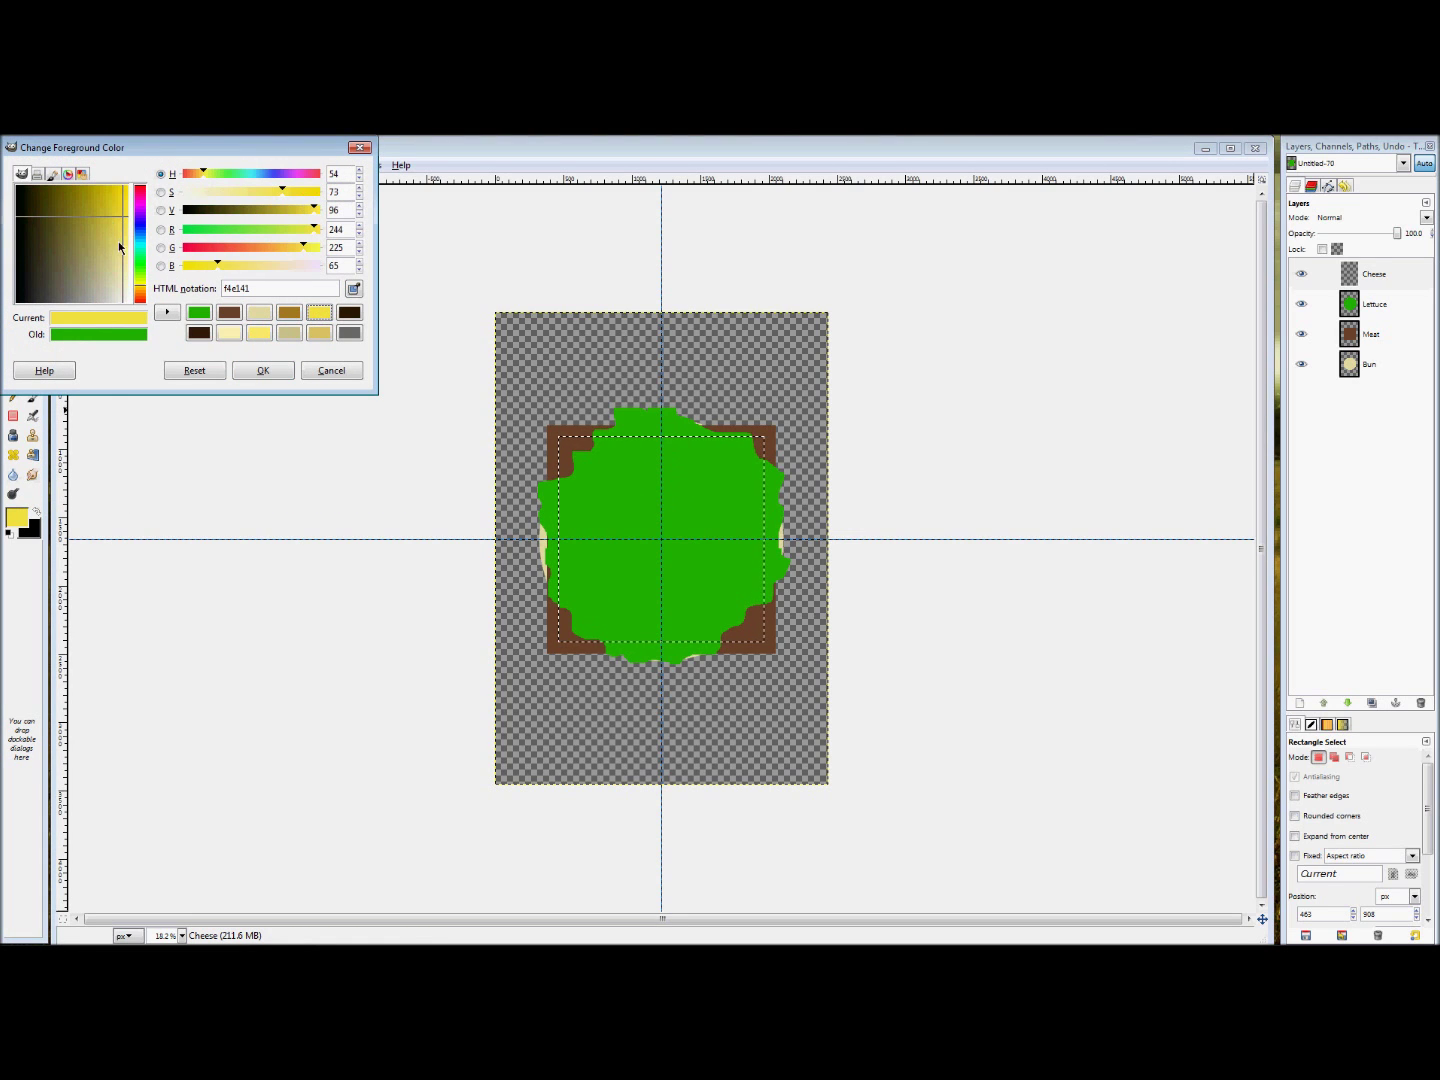
pyautogui.click(249, 369)
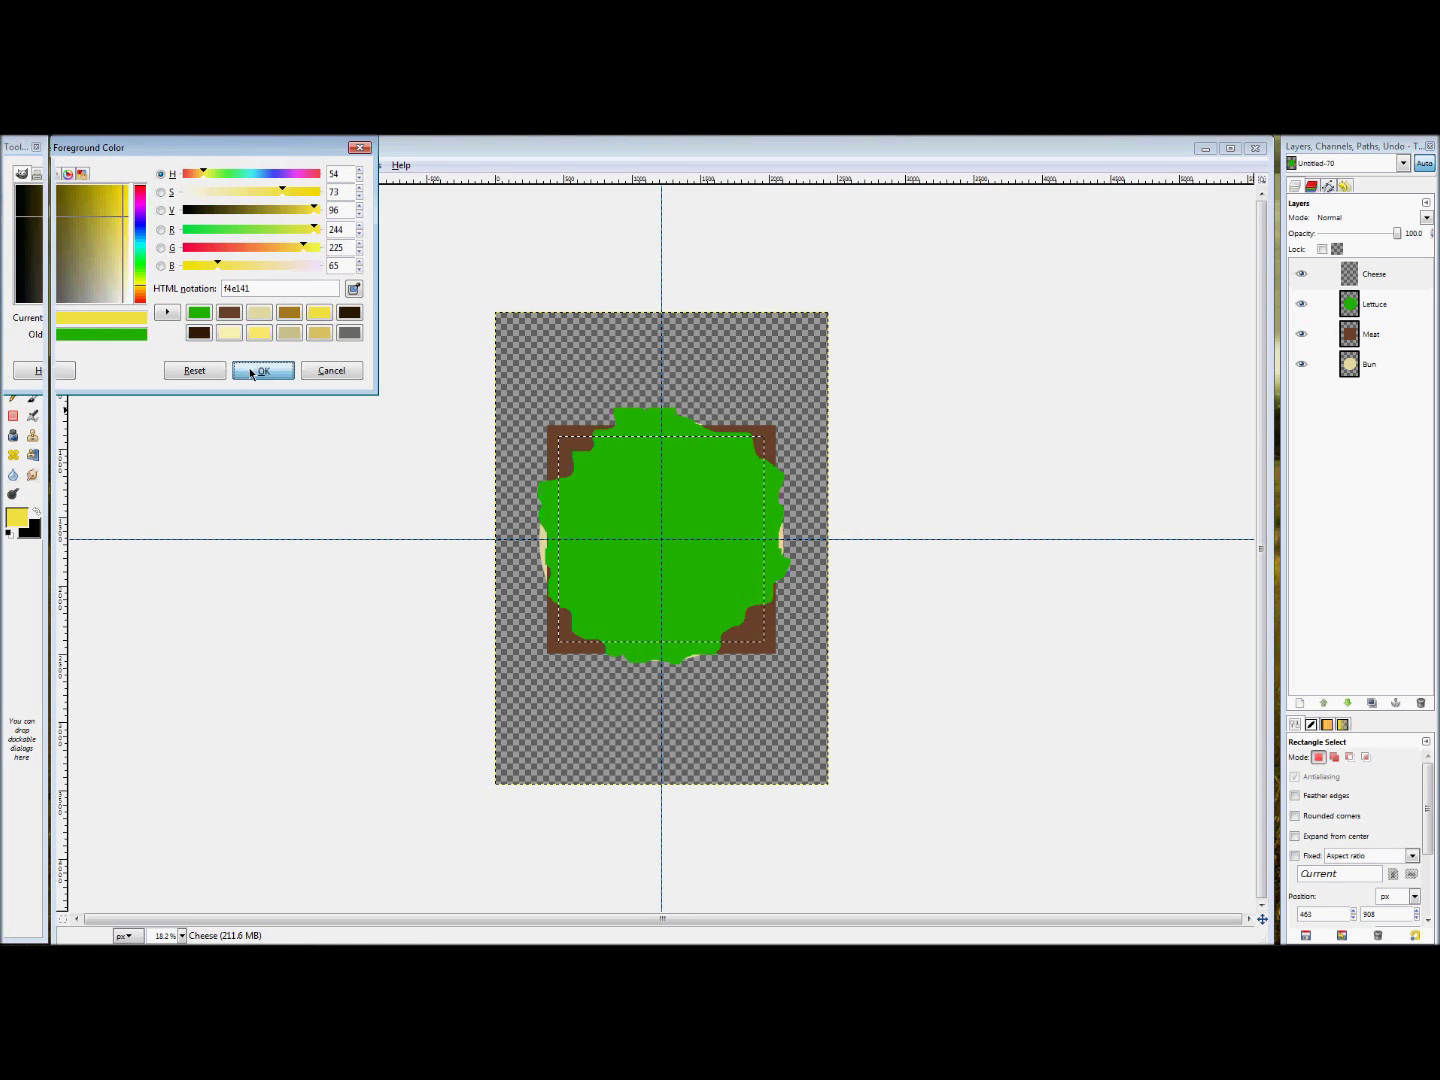
pyautogui.click(13, 376)
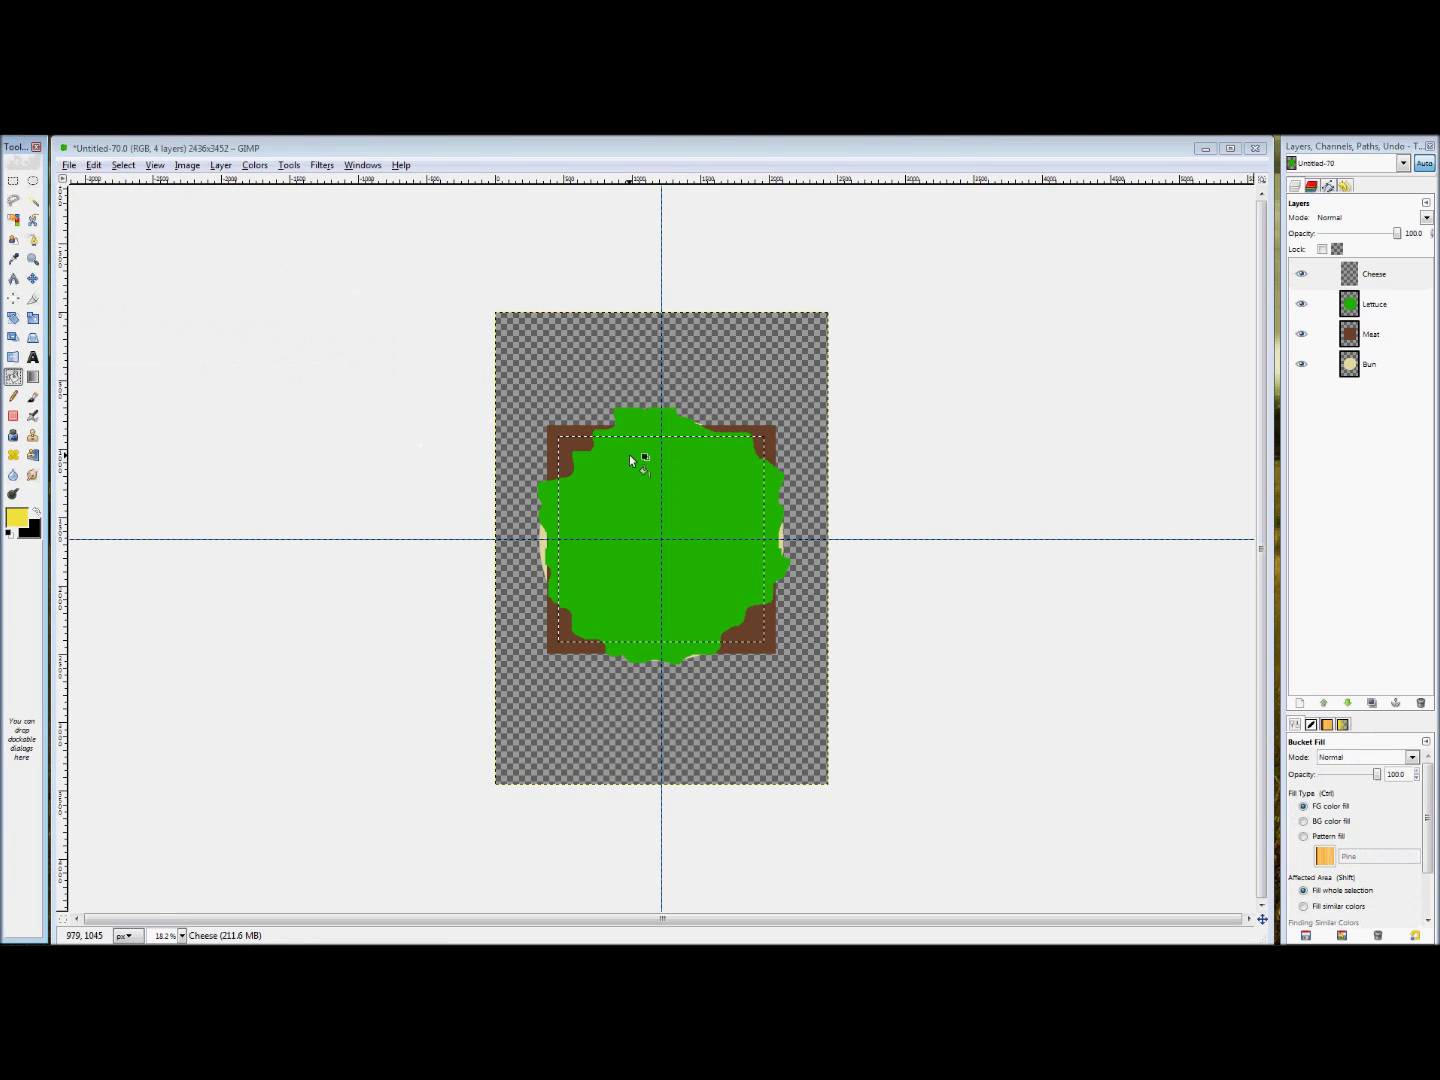
pyautogui.click(613, 463)
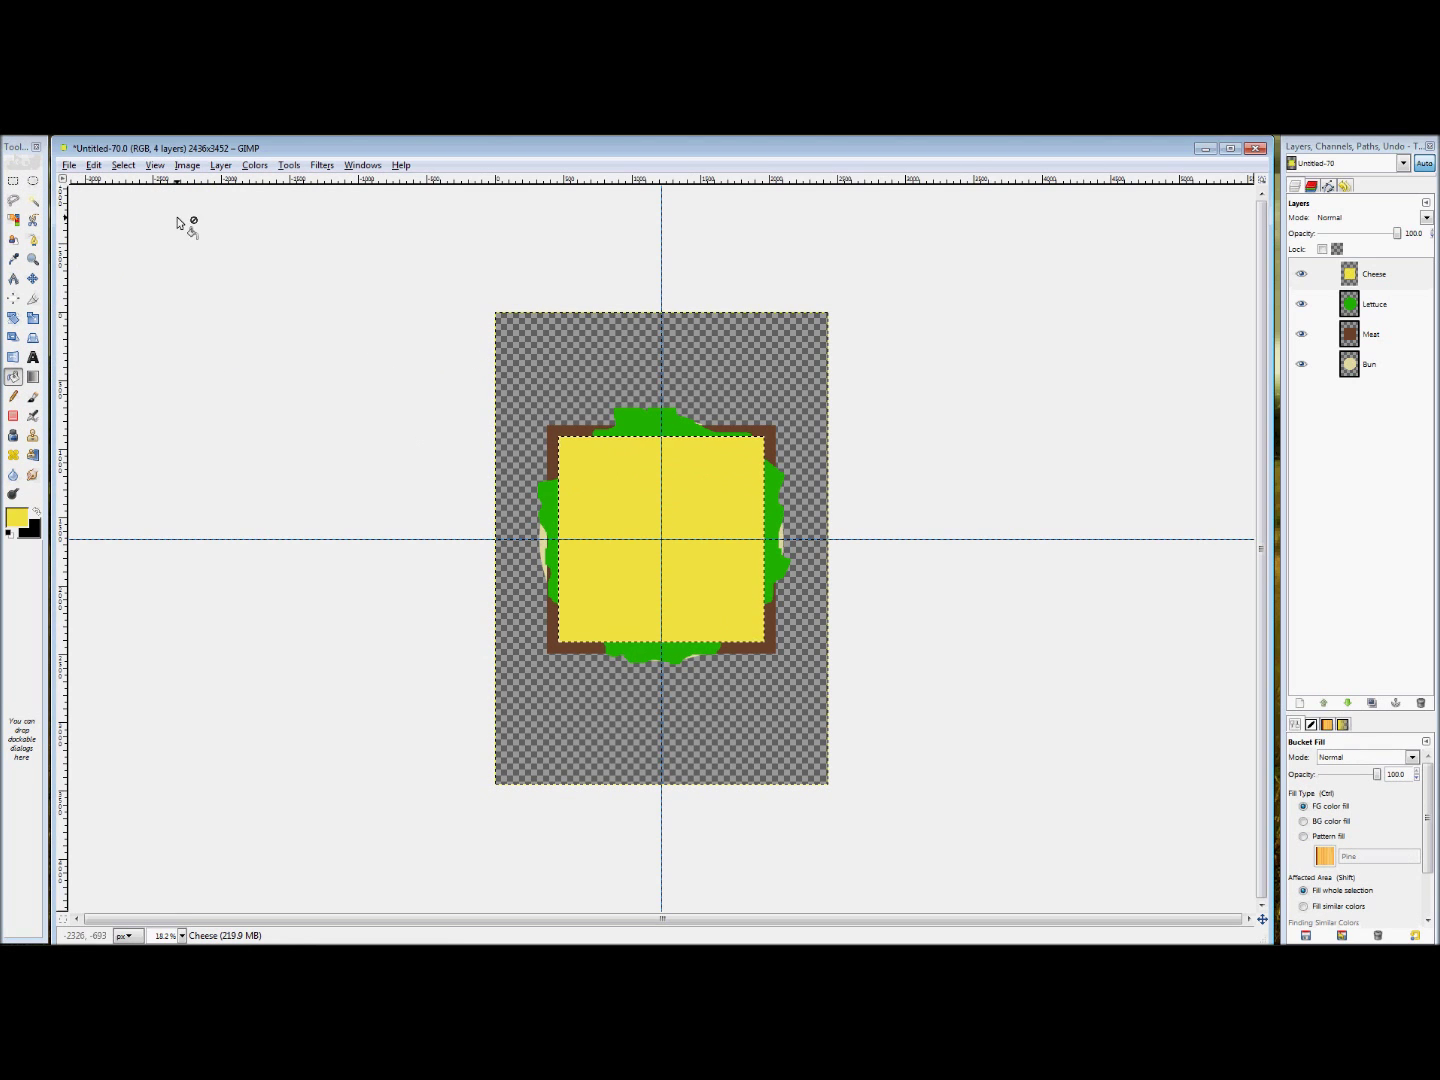
pyautogui.hotkey('ctrl', 'shift', 'a')
# - Rotate the Cheese layer by 45 degrees, with its rotation center placed on the guides' intersection
pyautogui.click(1372, 274)
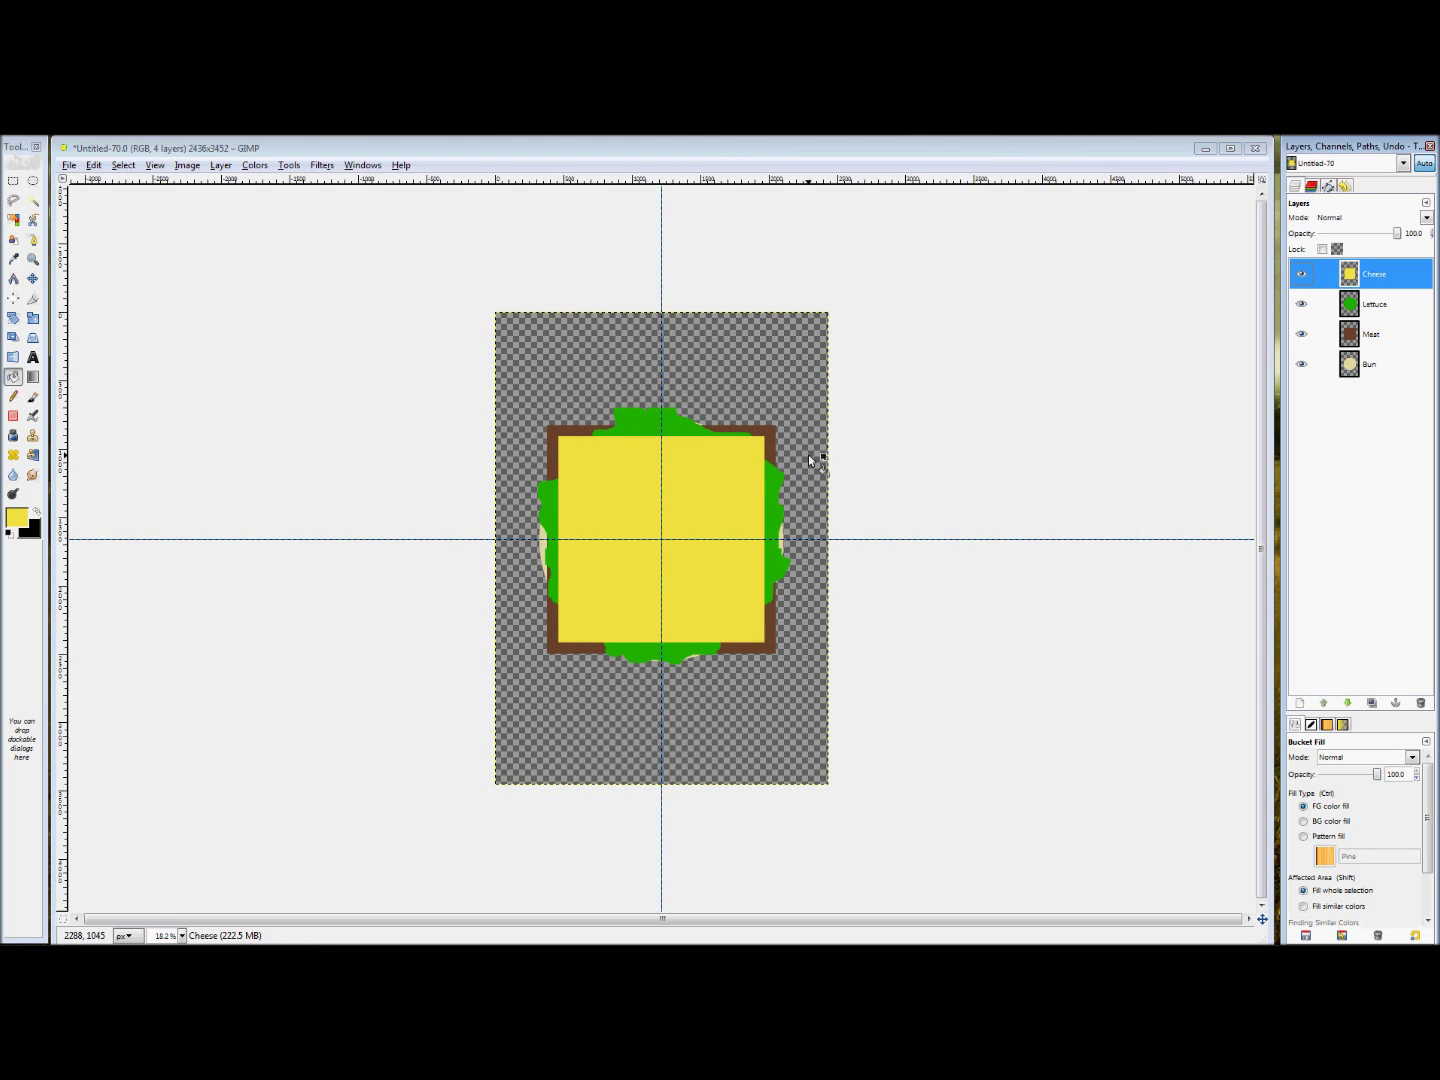
pyautogui.click(12, 318)
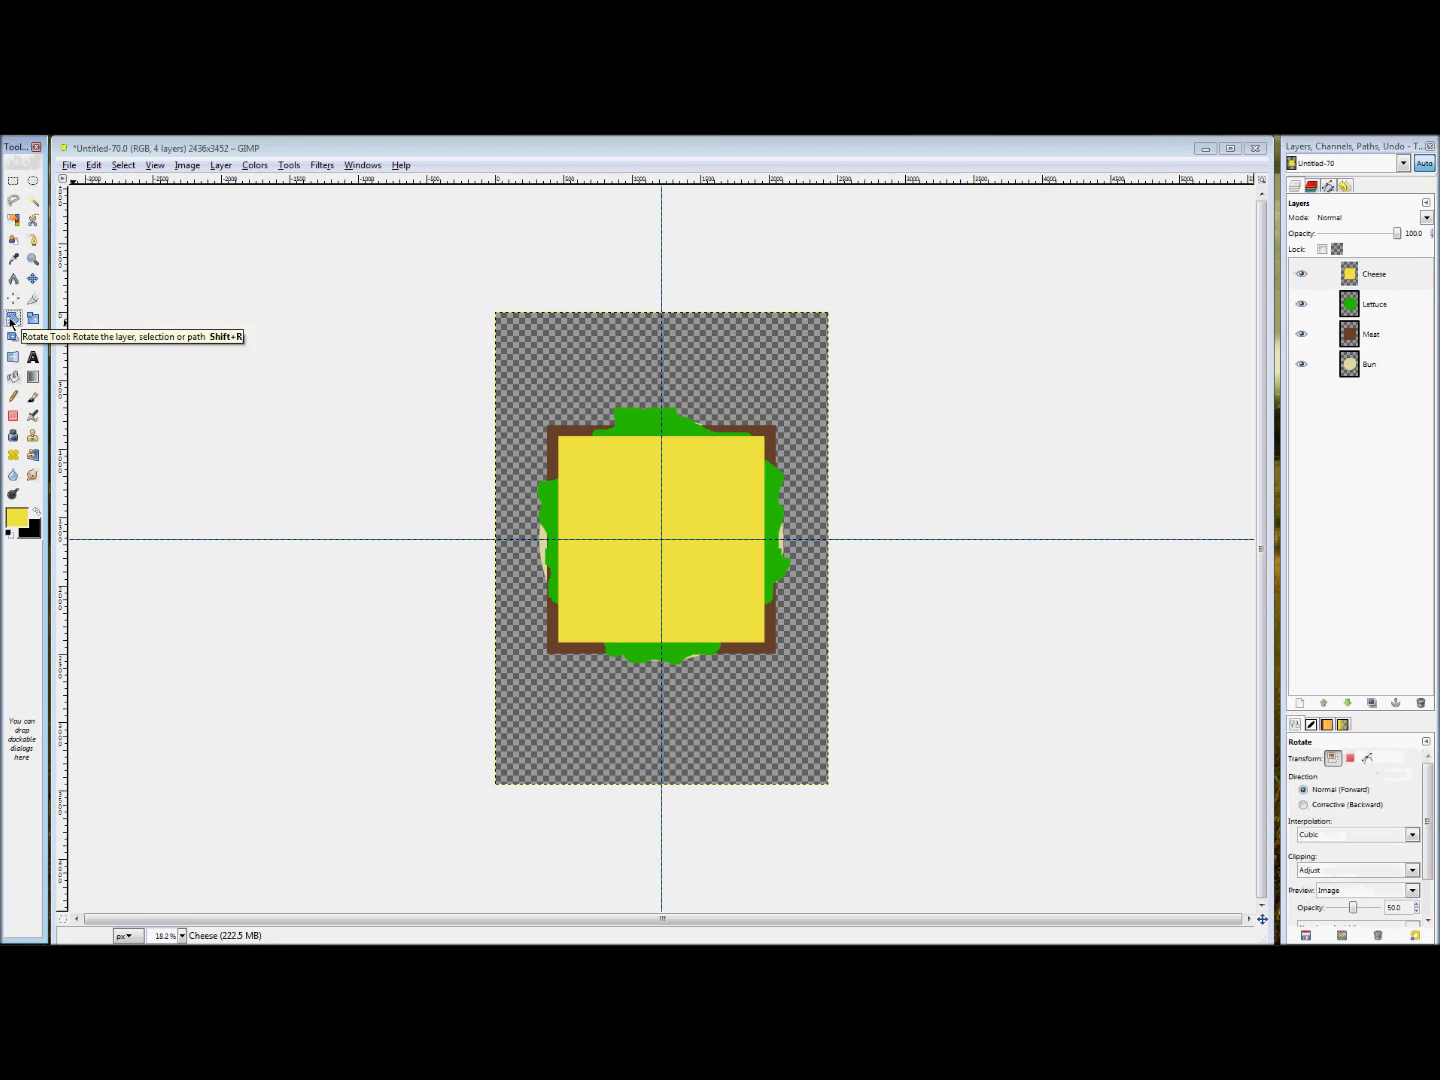
pyautogui.click(619, 481)
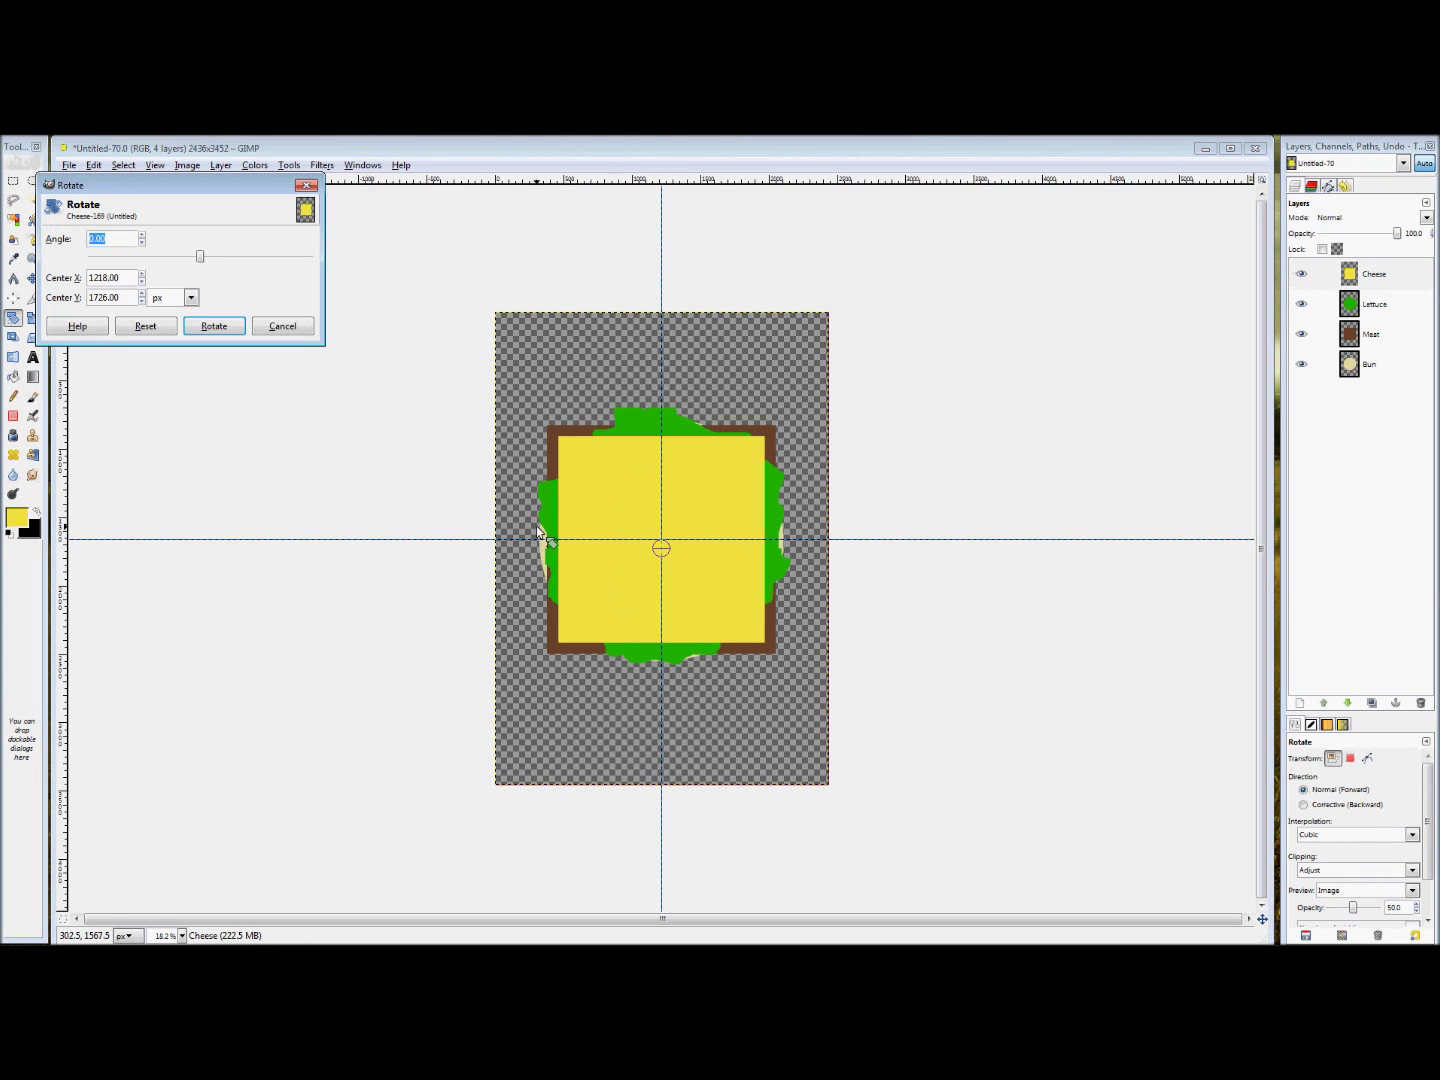
pyautogui.moveTo(661, 550)
pyautogui.mouseDown()
pyautogui.moveTo(585, 449)
pyautogui.moveTo(570, 385)
pyautogui.moveTo(591, 489)
pyautogui.mouseUp()
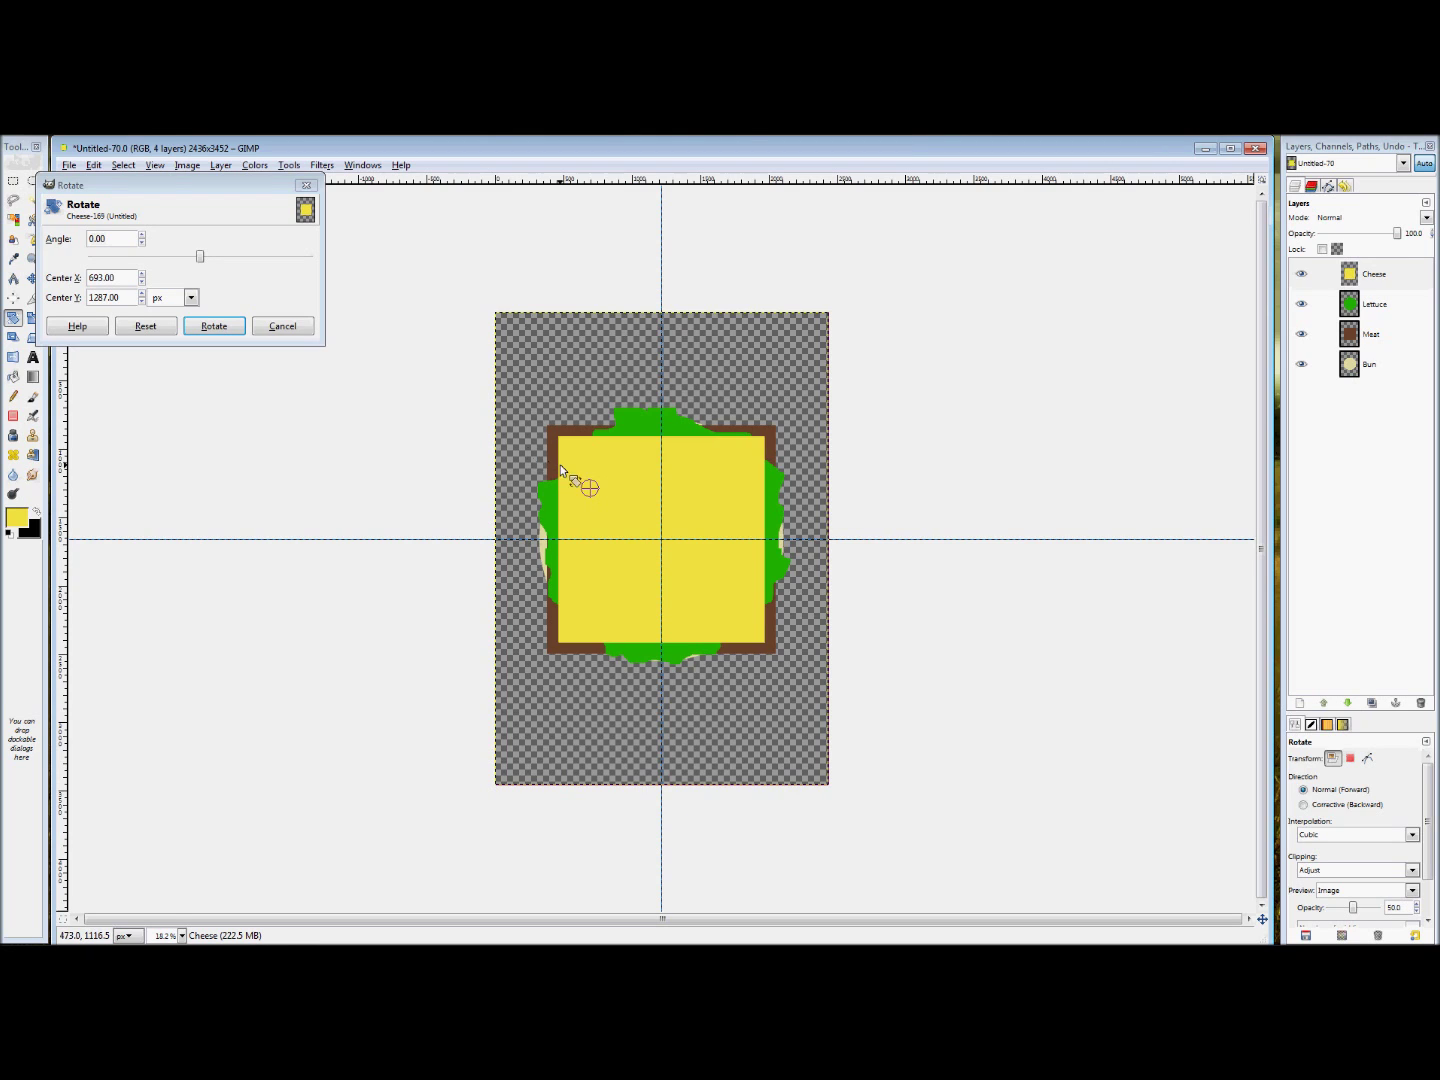
pyautogui.moveTo(591, 494); pyautogui.dragTo(664, 545)
pyautogui.moveTo(124, 238); pyautogui.dragTo(78, 238)
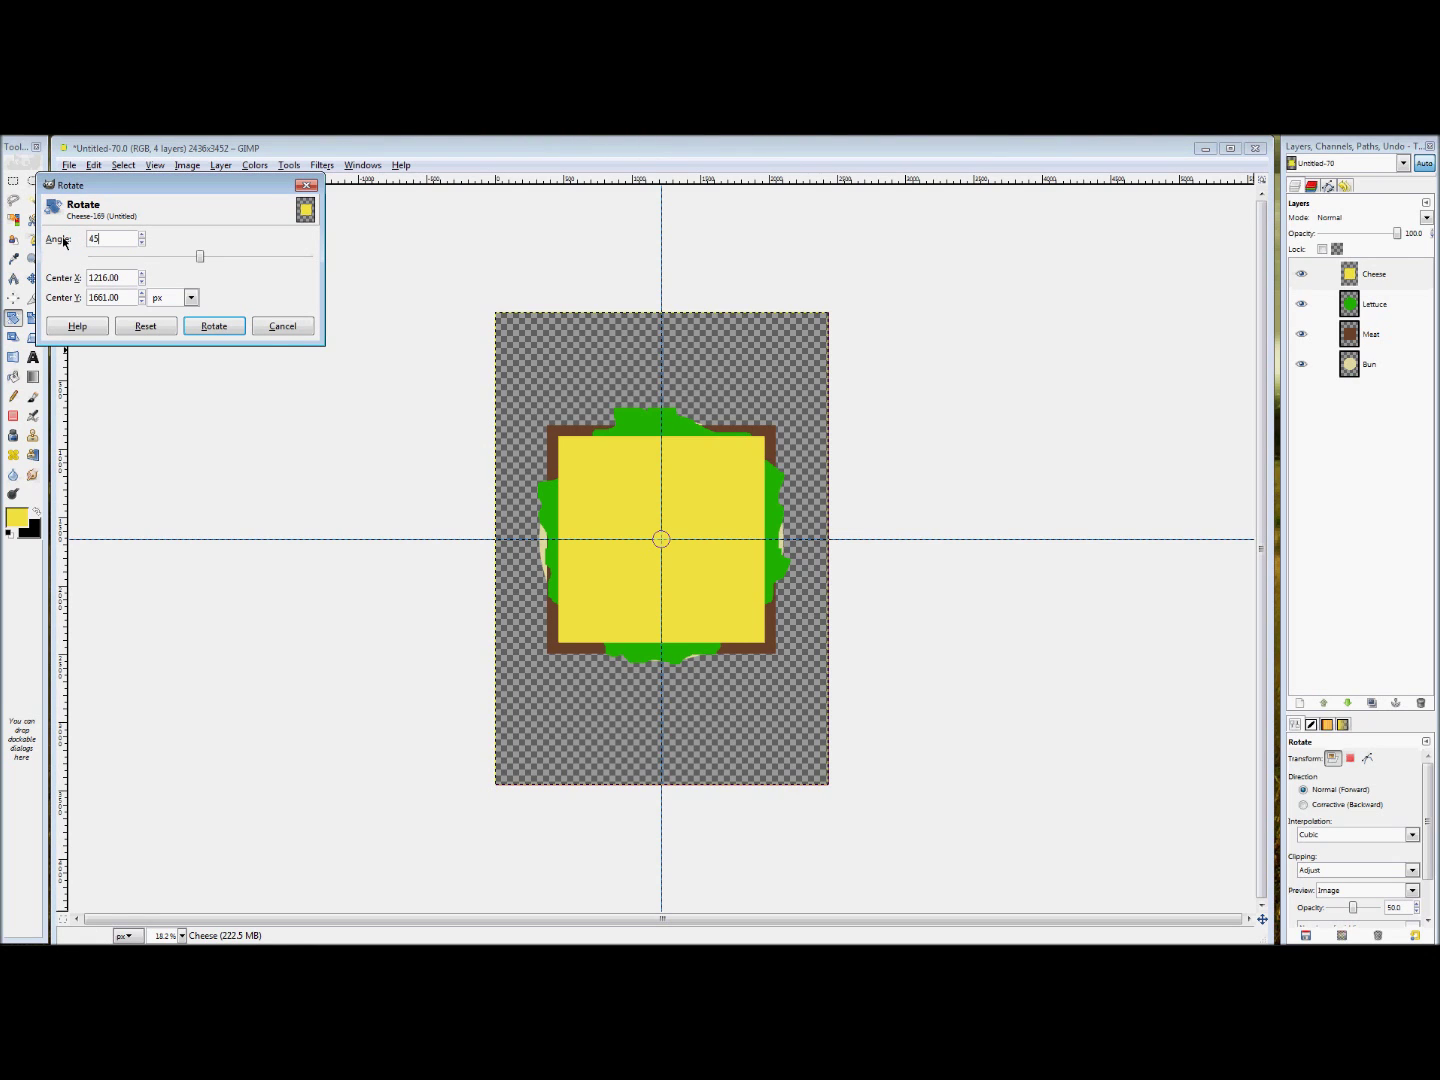
pyautogui.write('45')
pyautogui.click(213, 326)
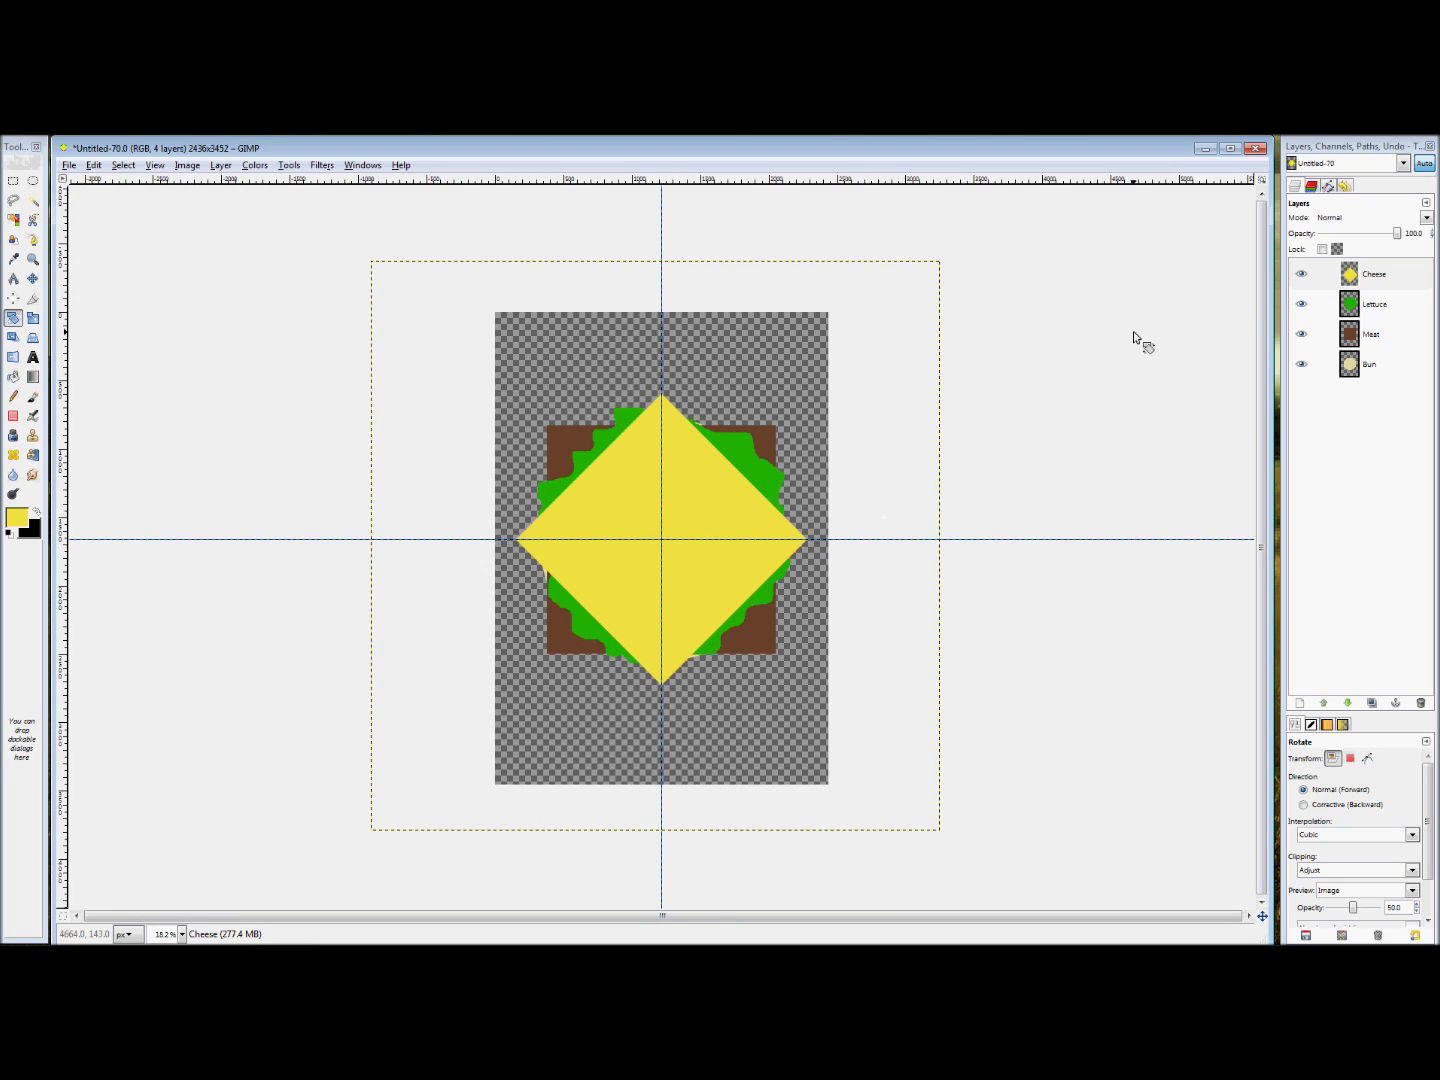
# - Add a transparent layer named Top Bun above the Cheese layer
pyautogui.click(1366, 284)
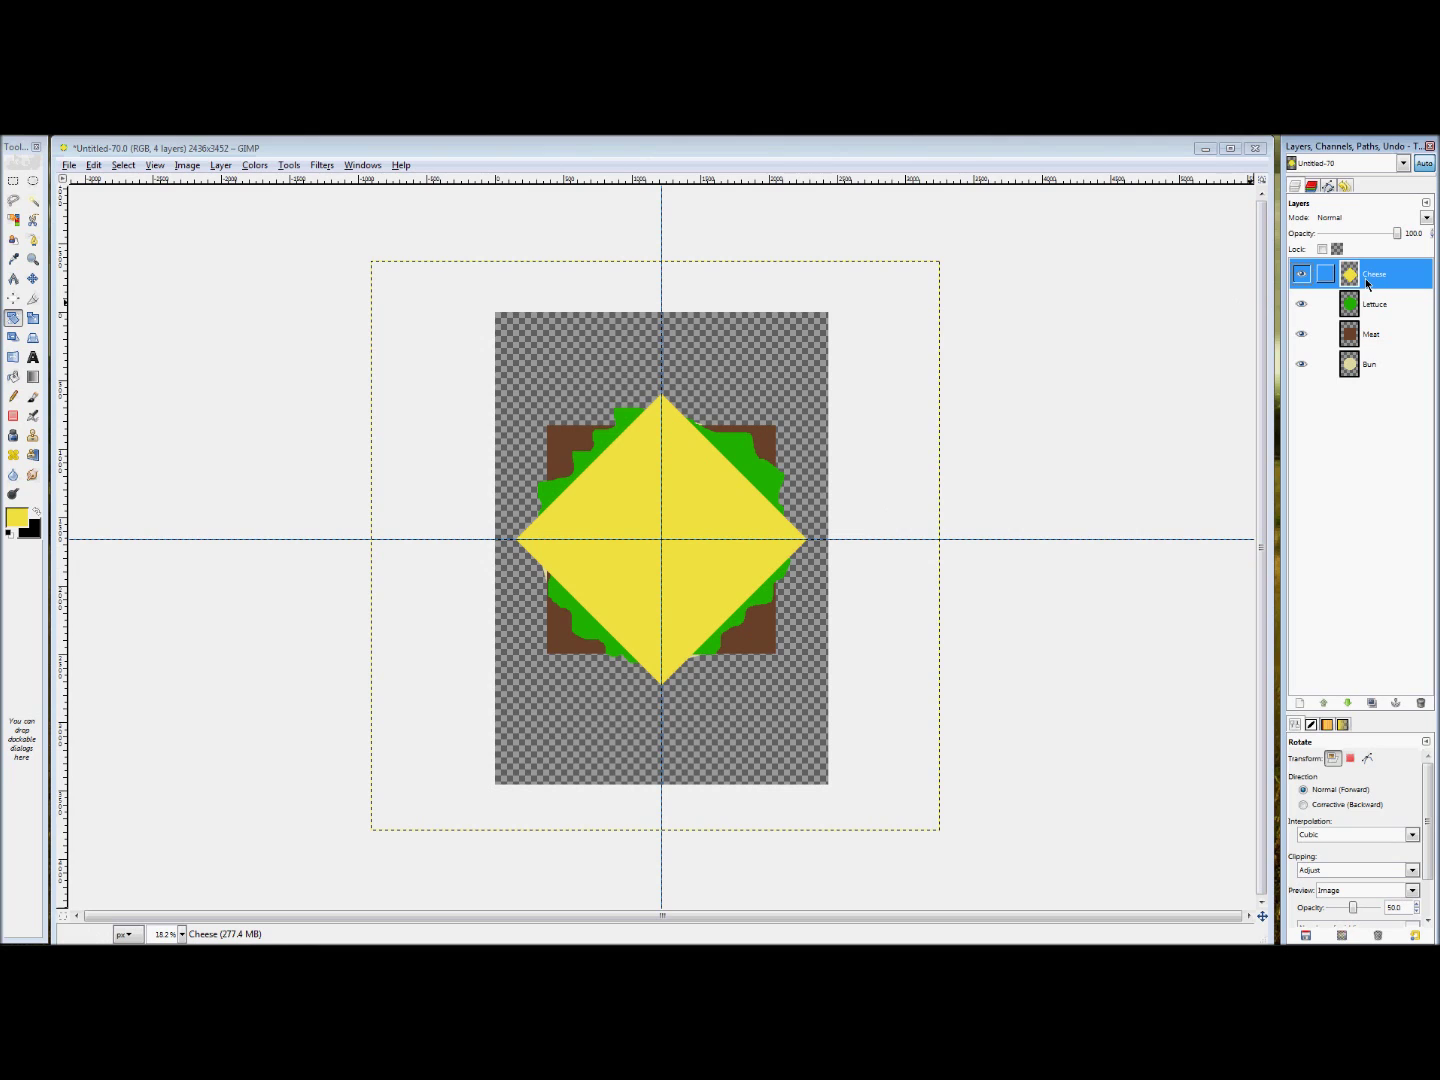
pyautogui.rightClick(1366, 284)
pyautogui.click(1350, 310)
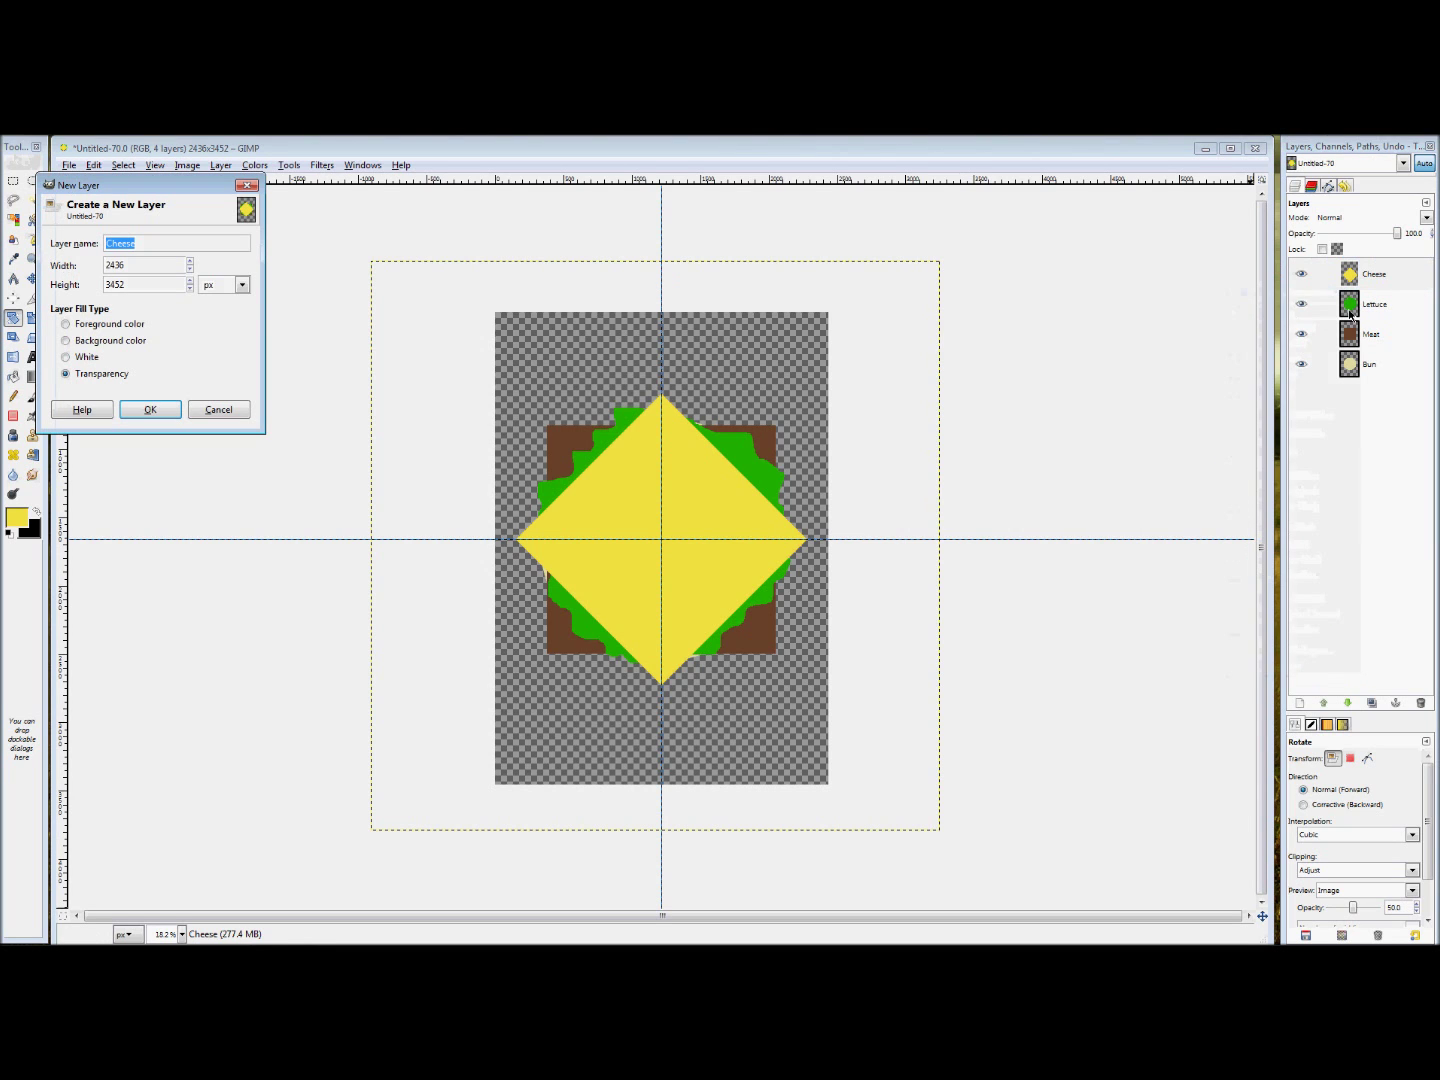
pyautogui.write('Top Bun')
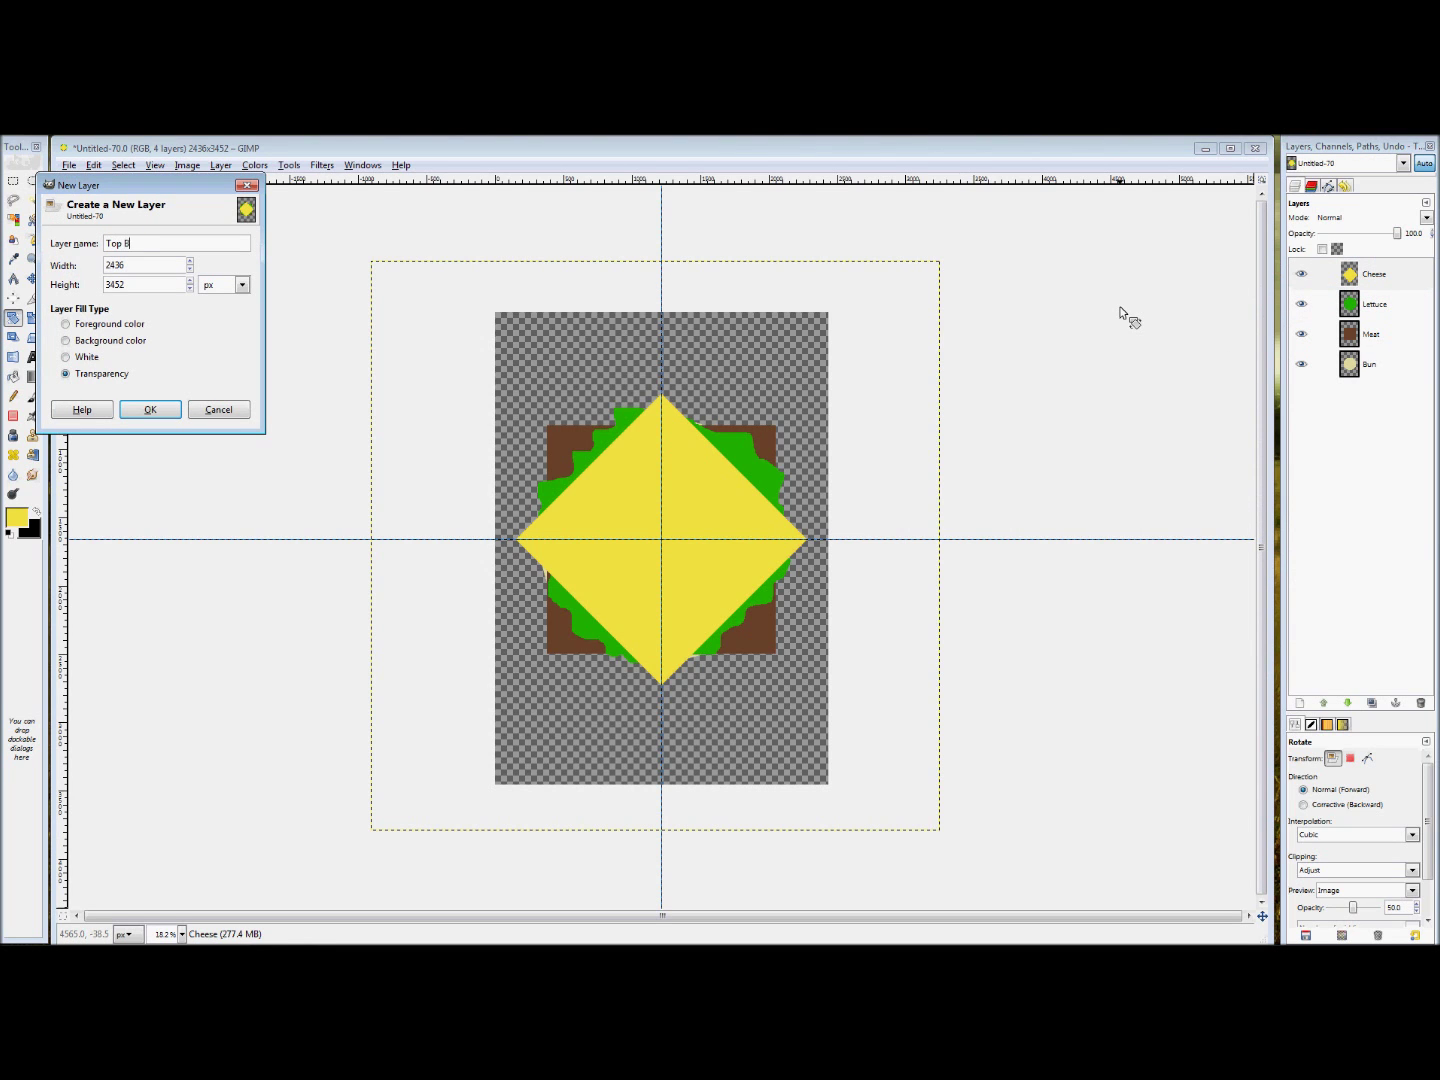
pyautogui.click(152, 409)
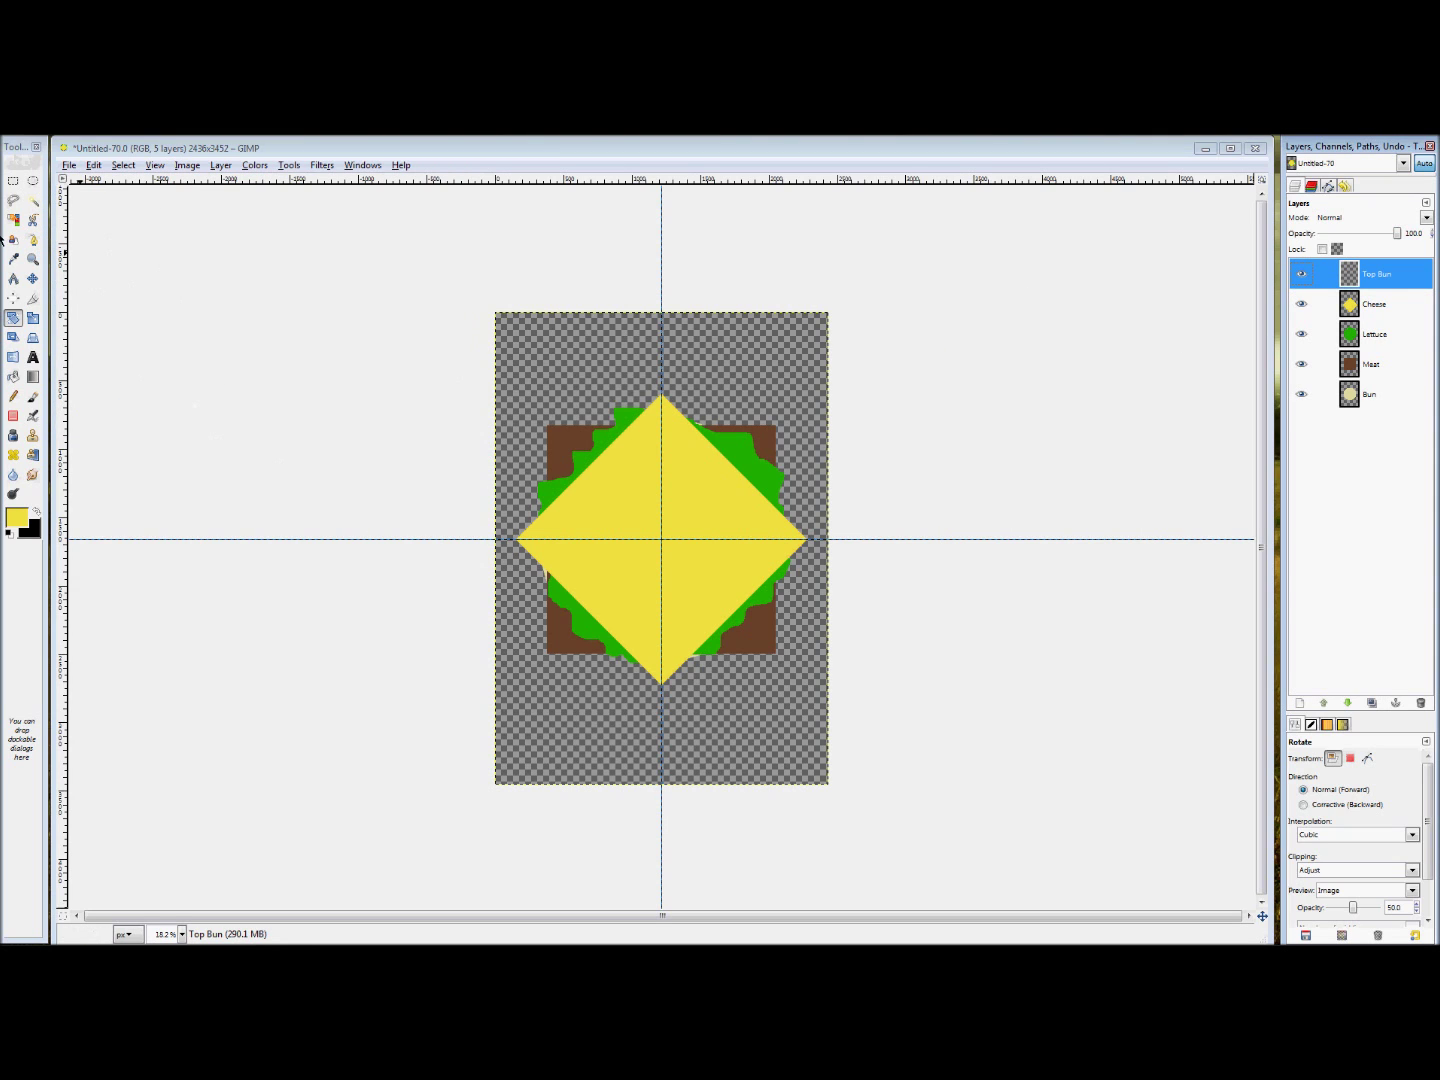
# - On the Top Bun layer, fill a circular selection centered on the guides' intersection with the saved tan color and clear the selection
pyautogui.click(33, 181)
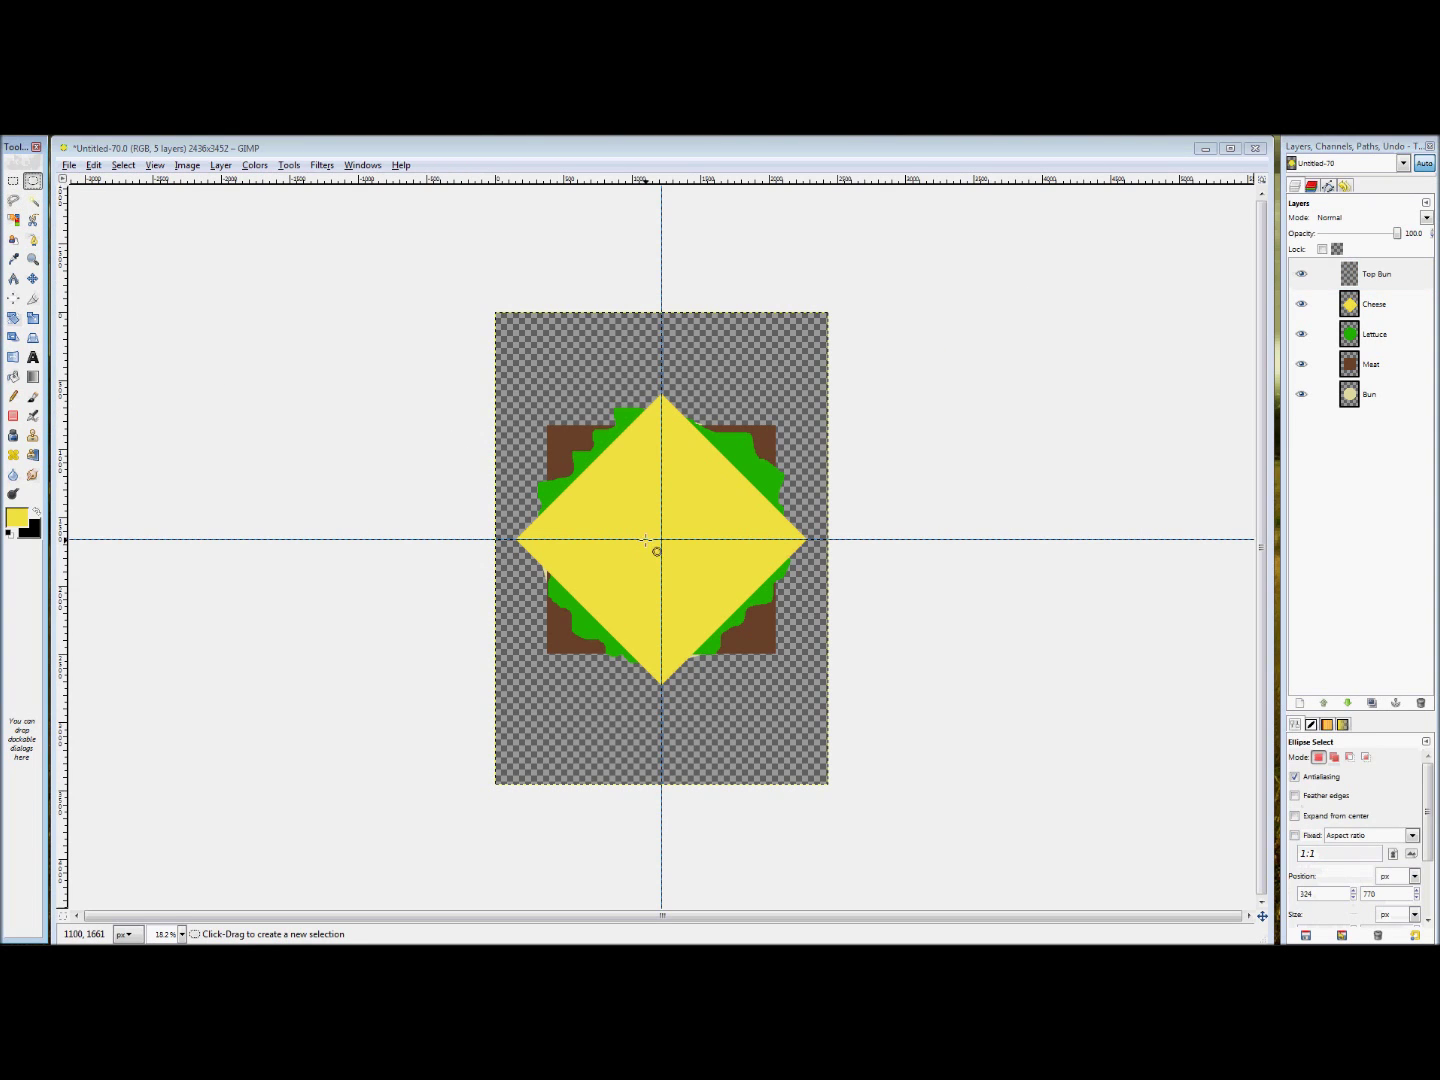
pyautogui.moveTo(661, 539); pyautogui.dragTo(786, 648)
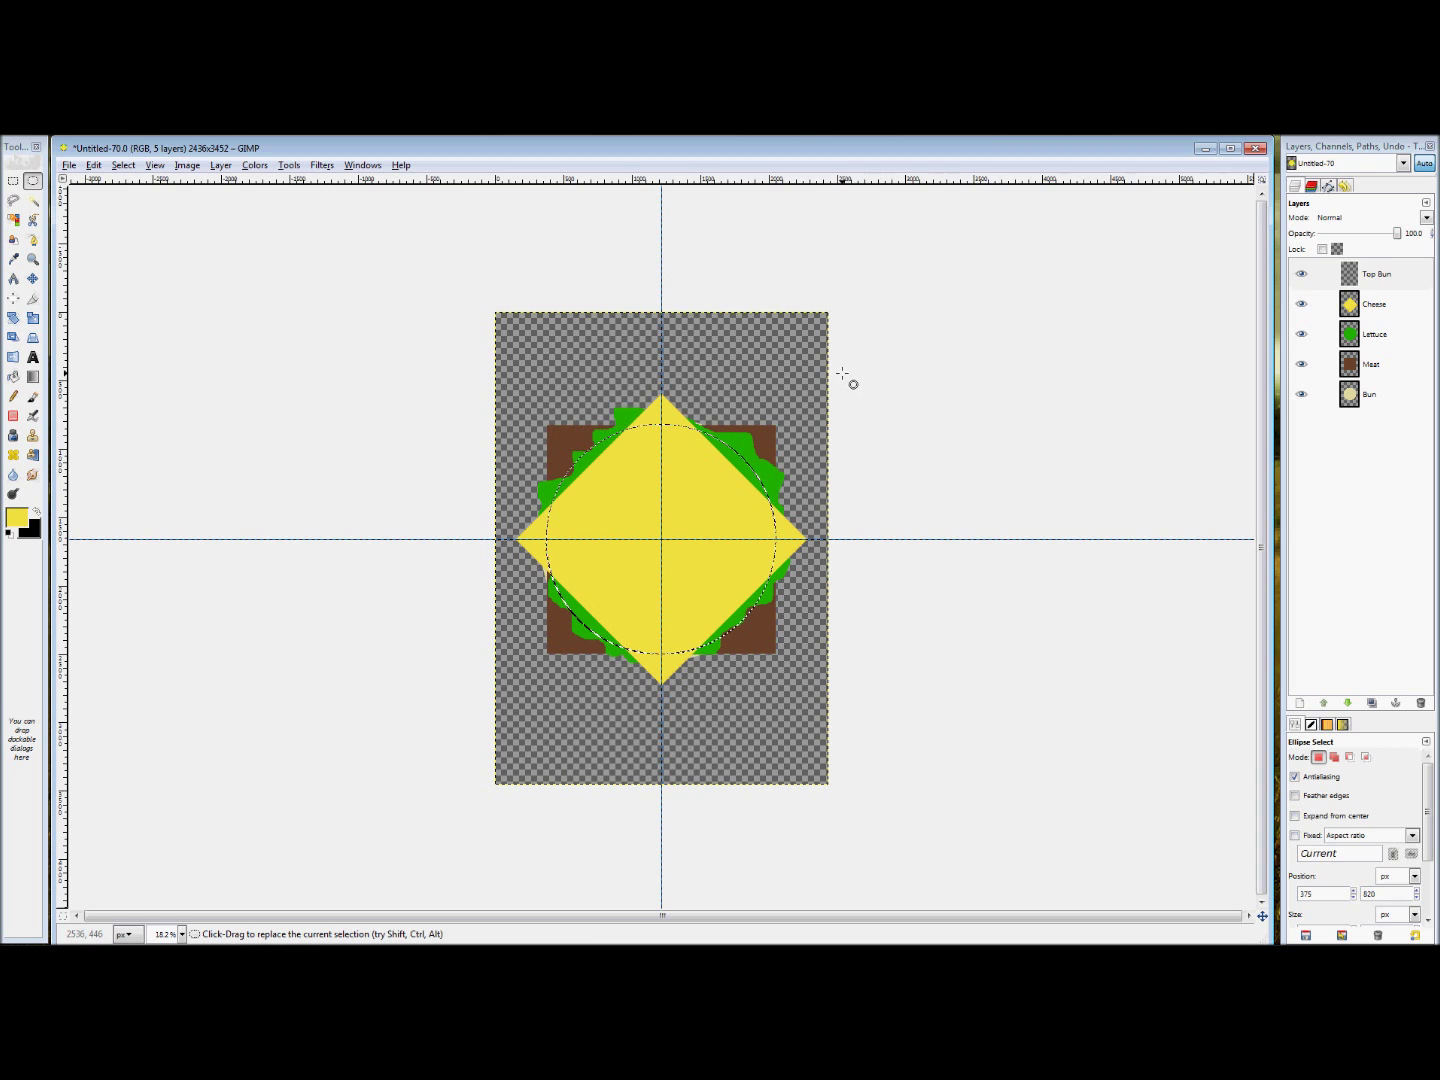
pyautogui.click(16, 516)
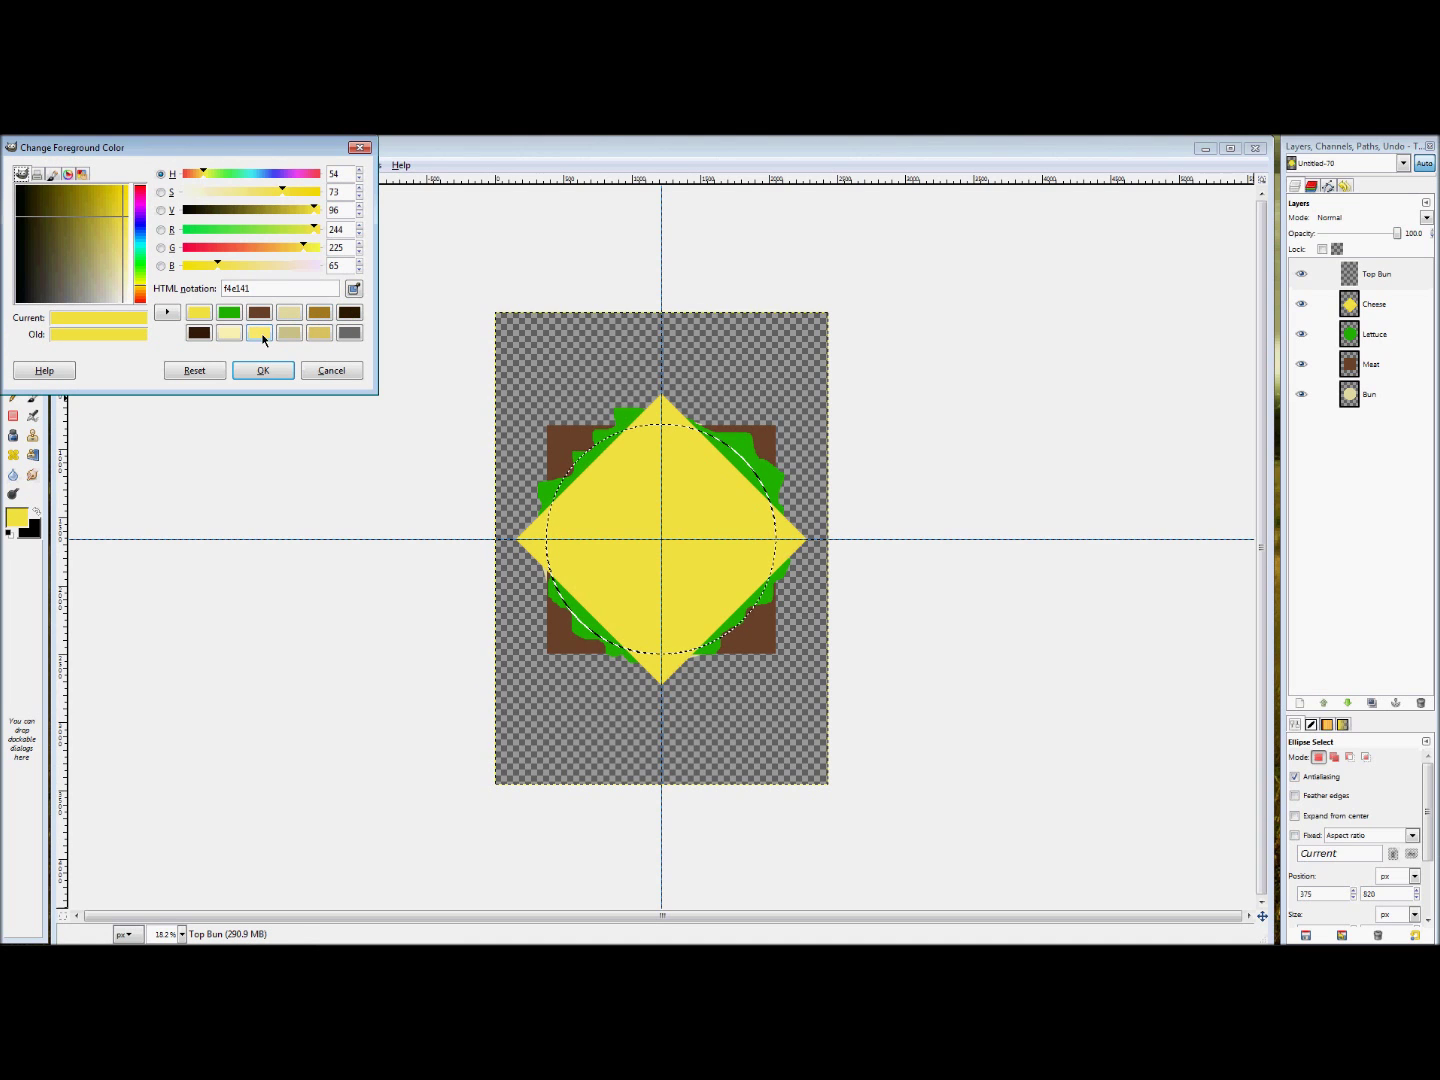
pyautogui.click(320, 333)
pyautogui.click(263, 370)
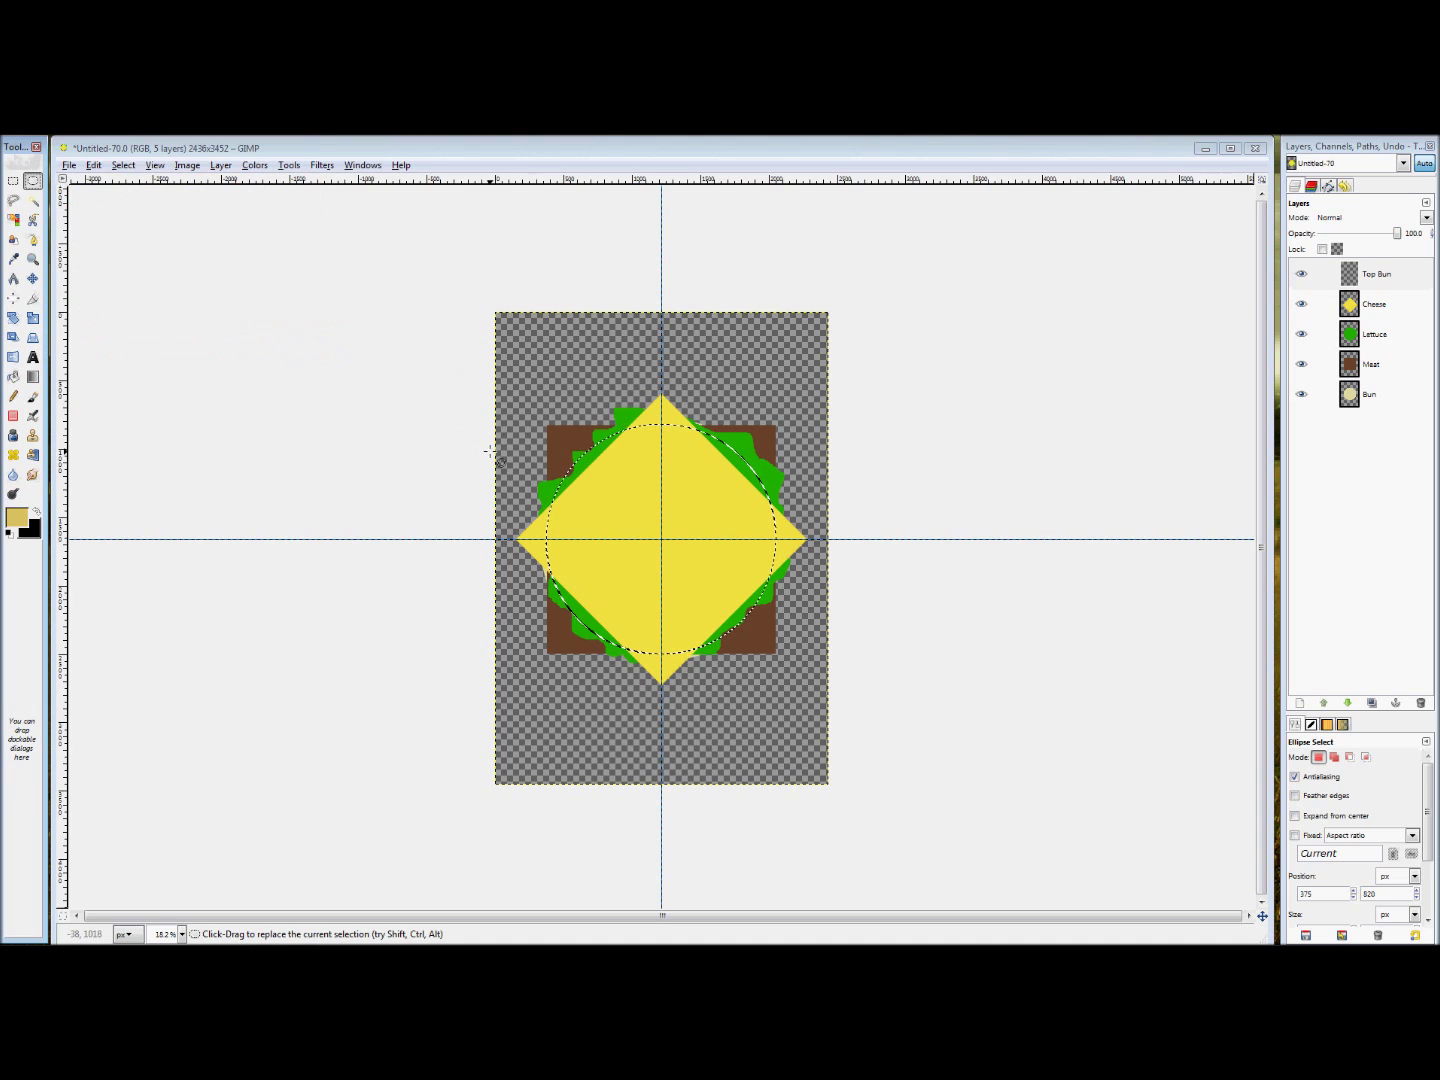
pyautogui.click(13, 376)
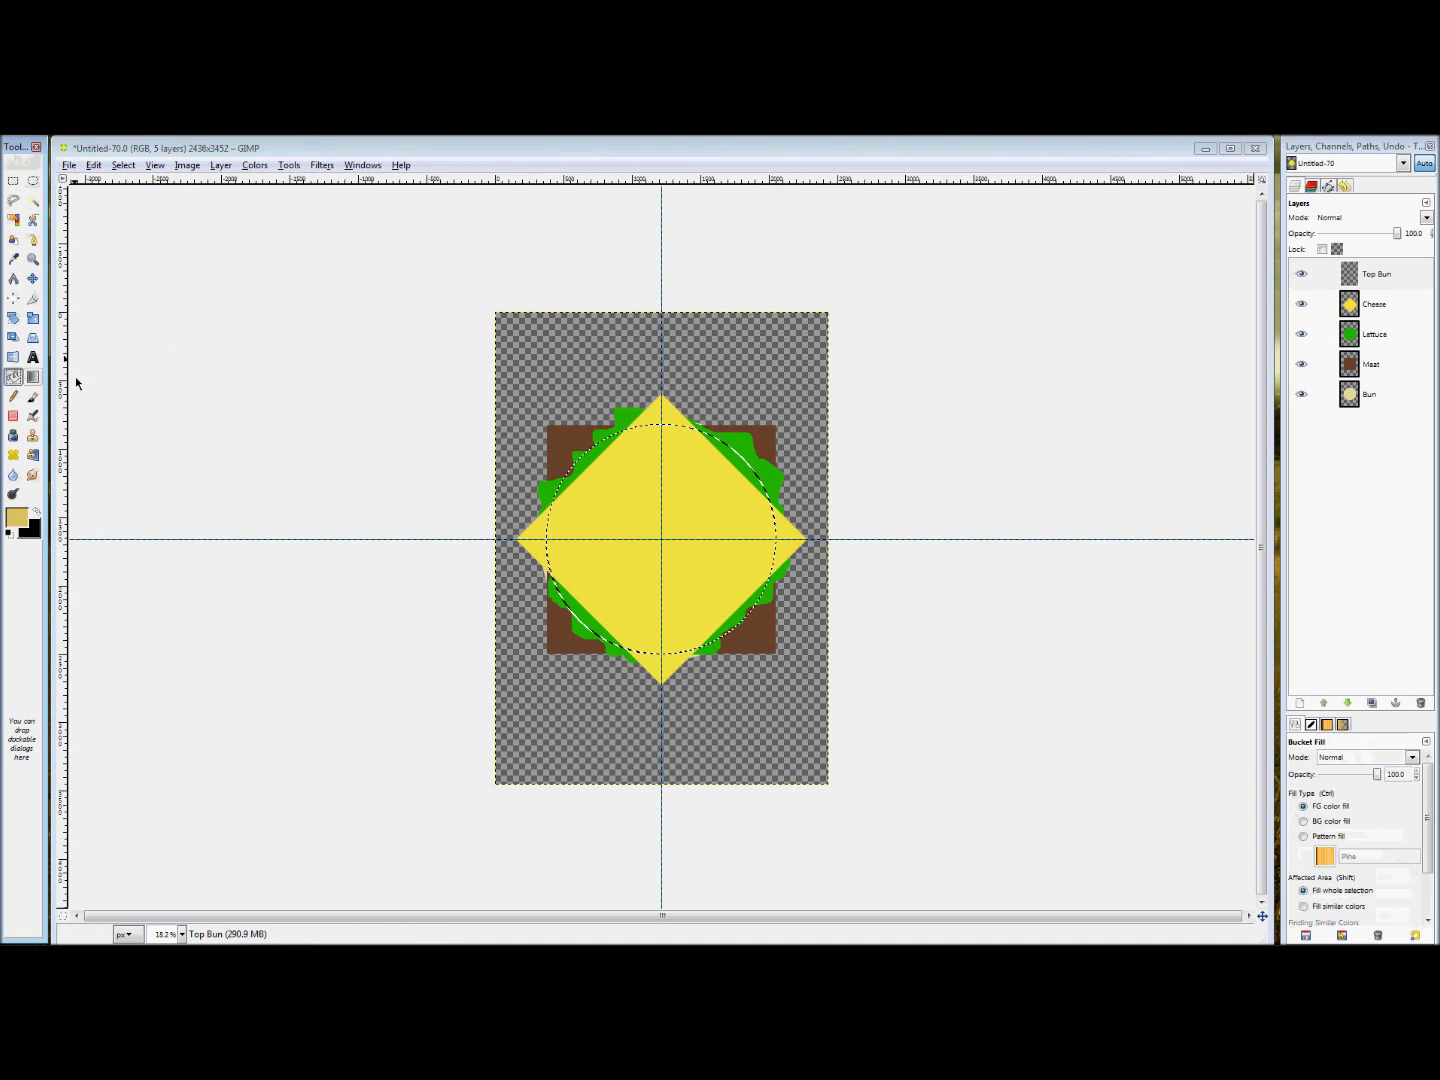
pyautogui.click(595, 461)
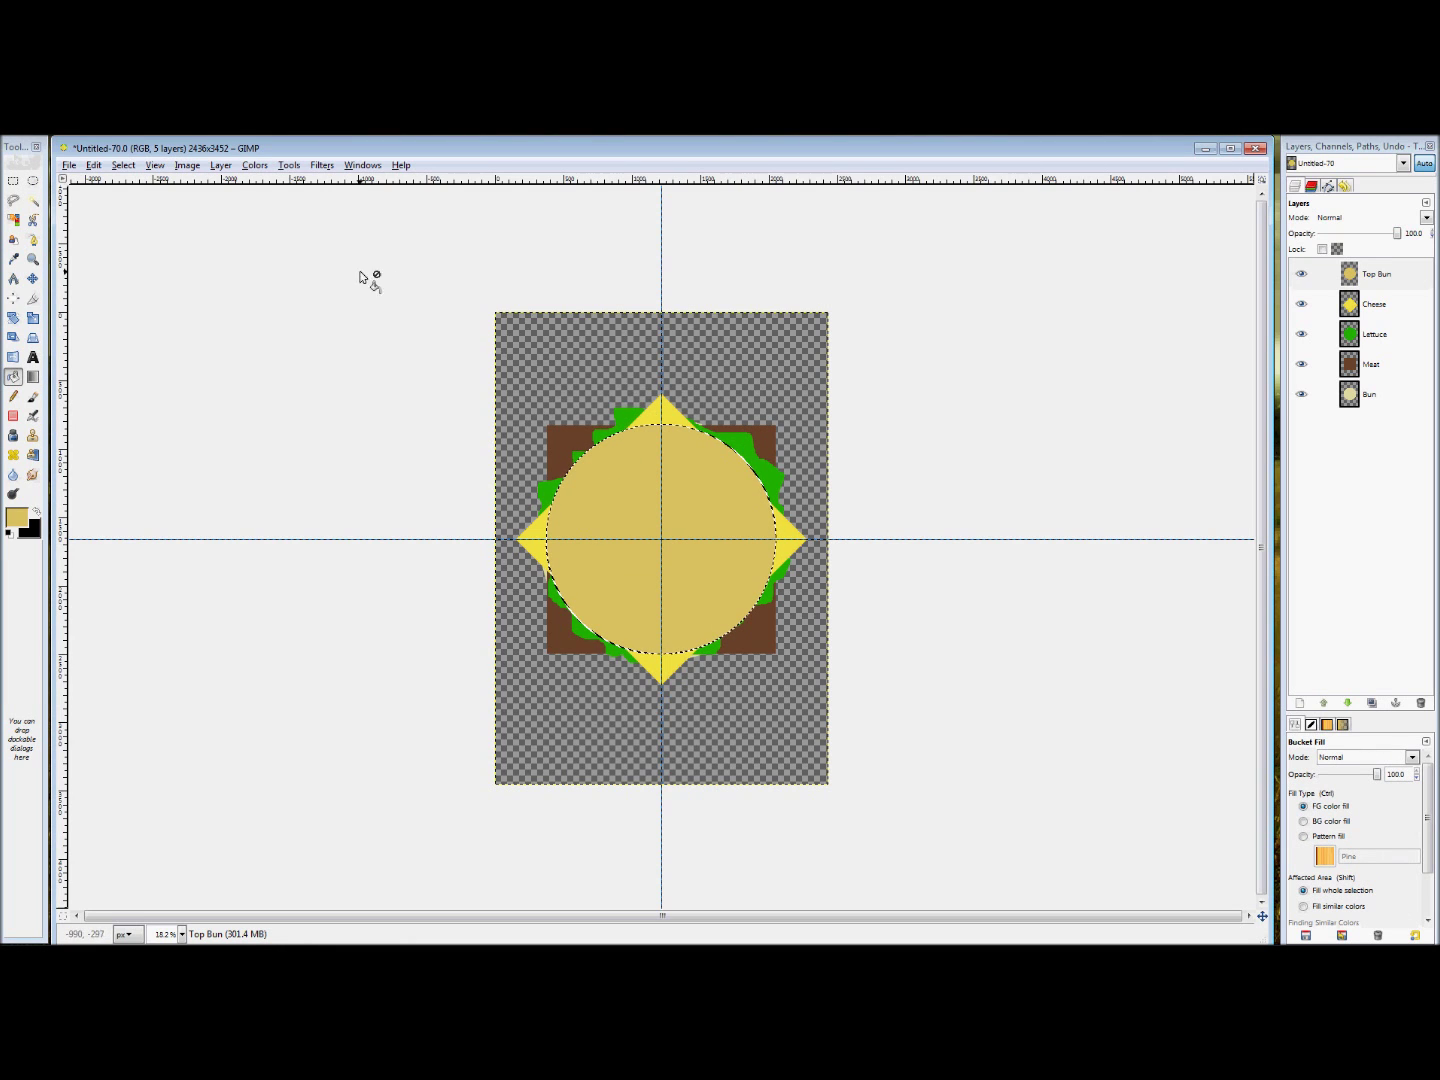
pyautogui.hotkey('ctrl', 'shift', 'a')
# - Lower the Cheese layer by one position so it sits beneath the Lettuce layer
pyautogui.click(1381, 308)
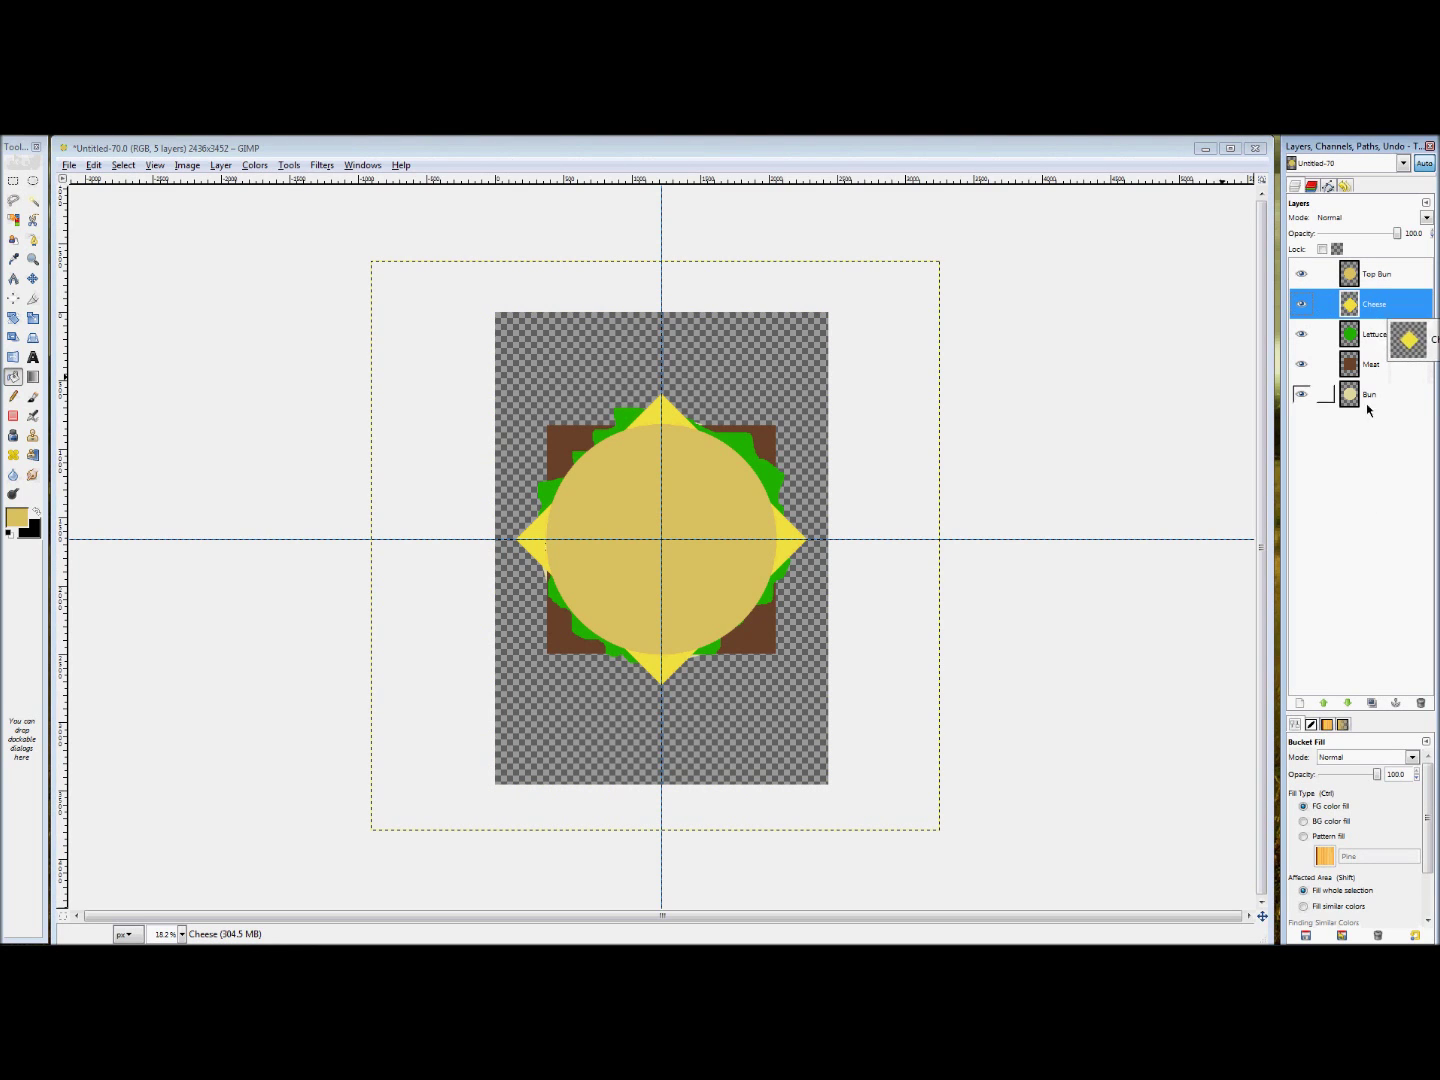
pyautogui.click(1347, 704)
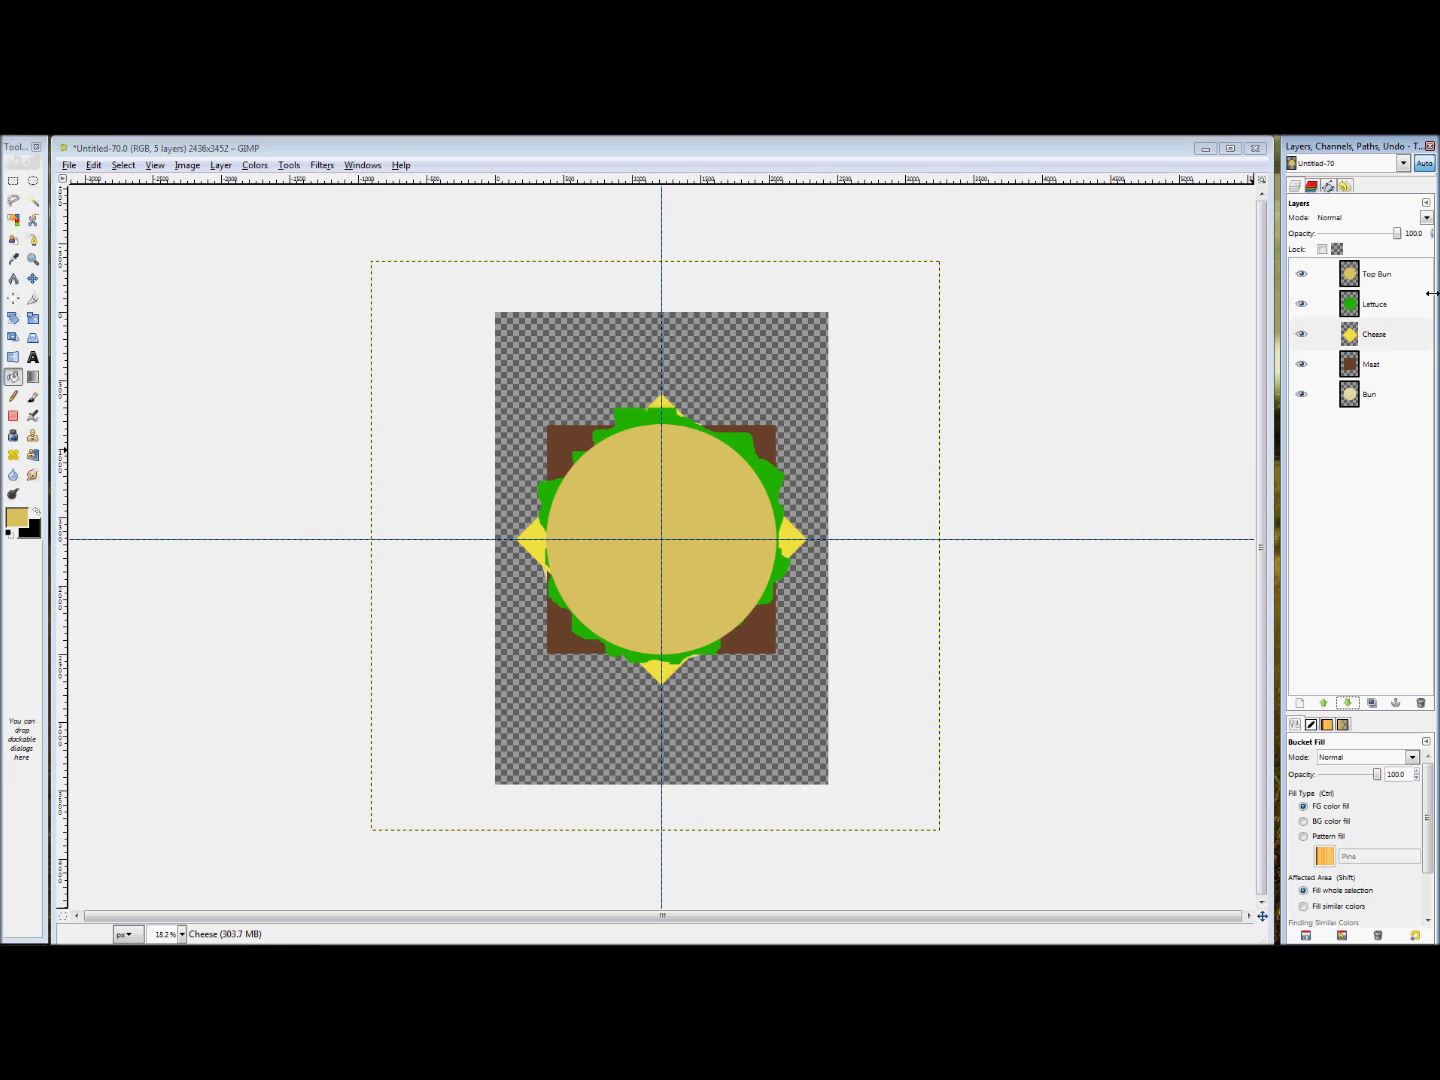
pyautogui.click(1391, 344)
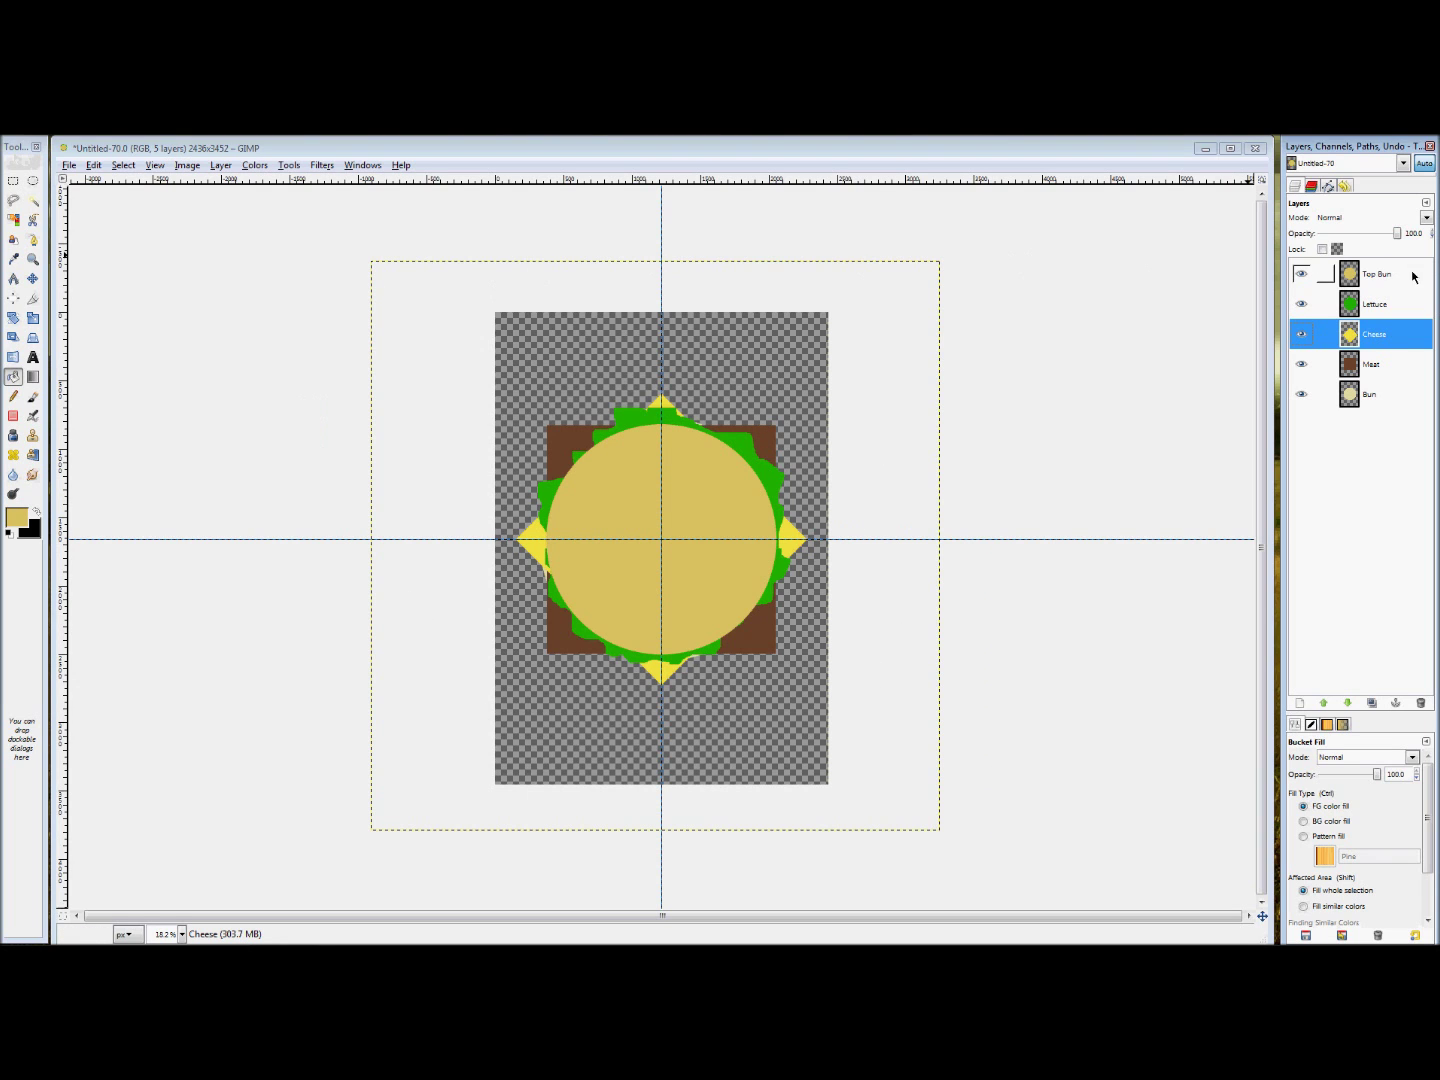
pyautogui.click(1410, 303)
pyautogui.click(1385, 363)
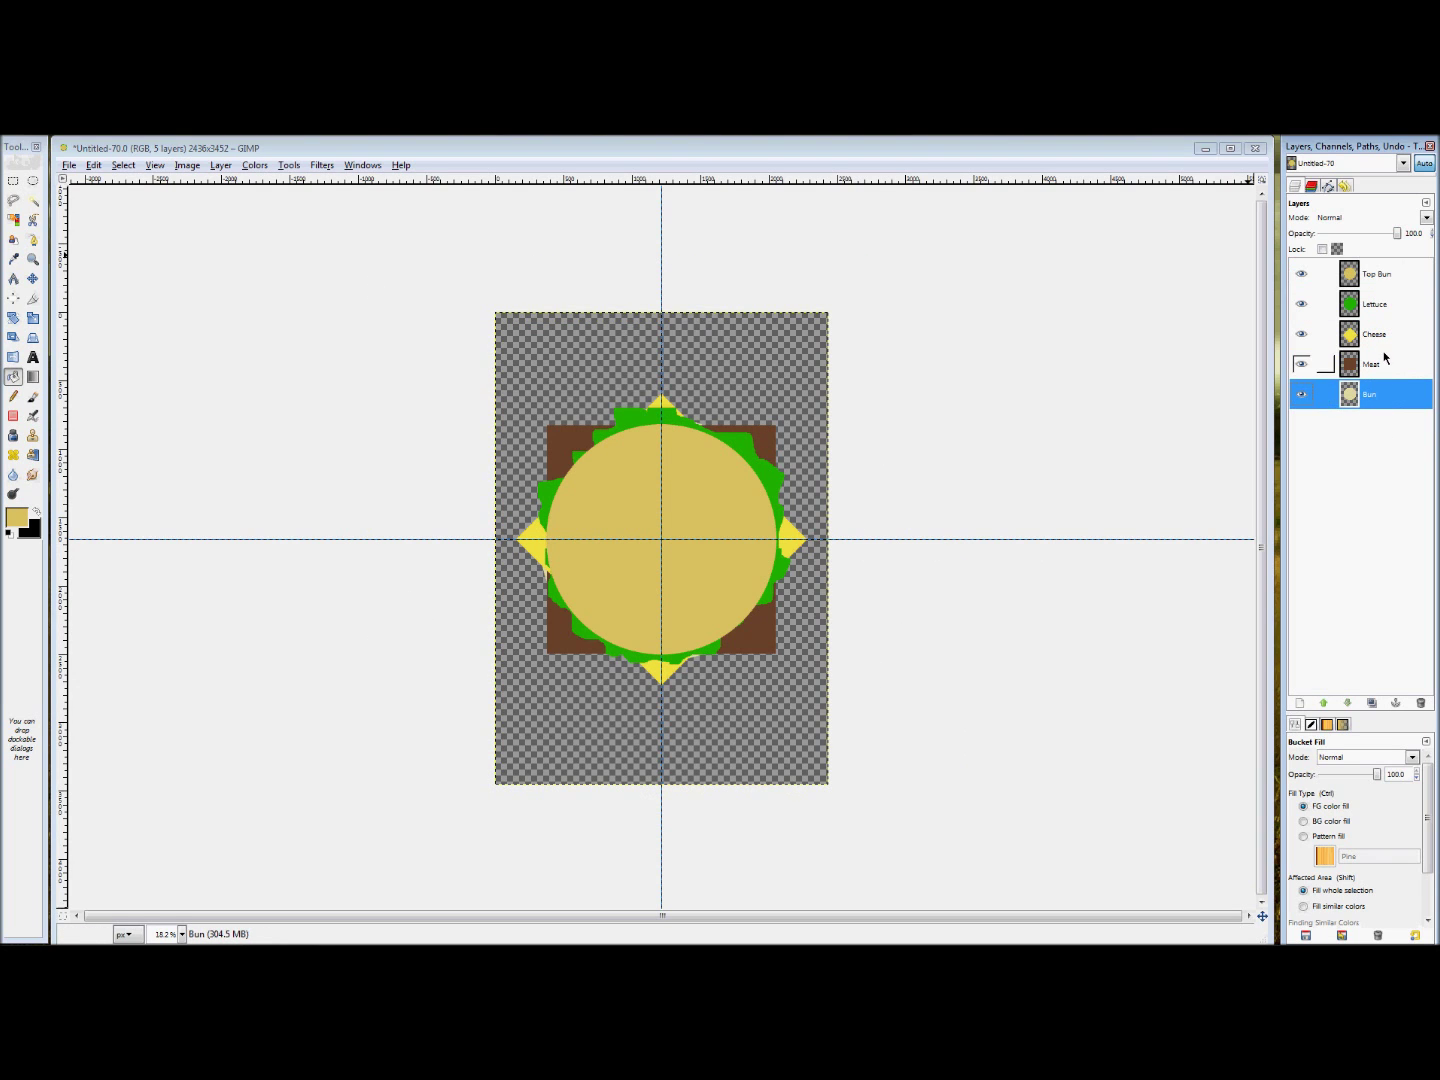
pyautogui.click(1384, 334)
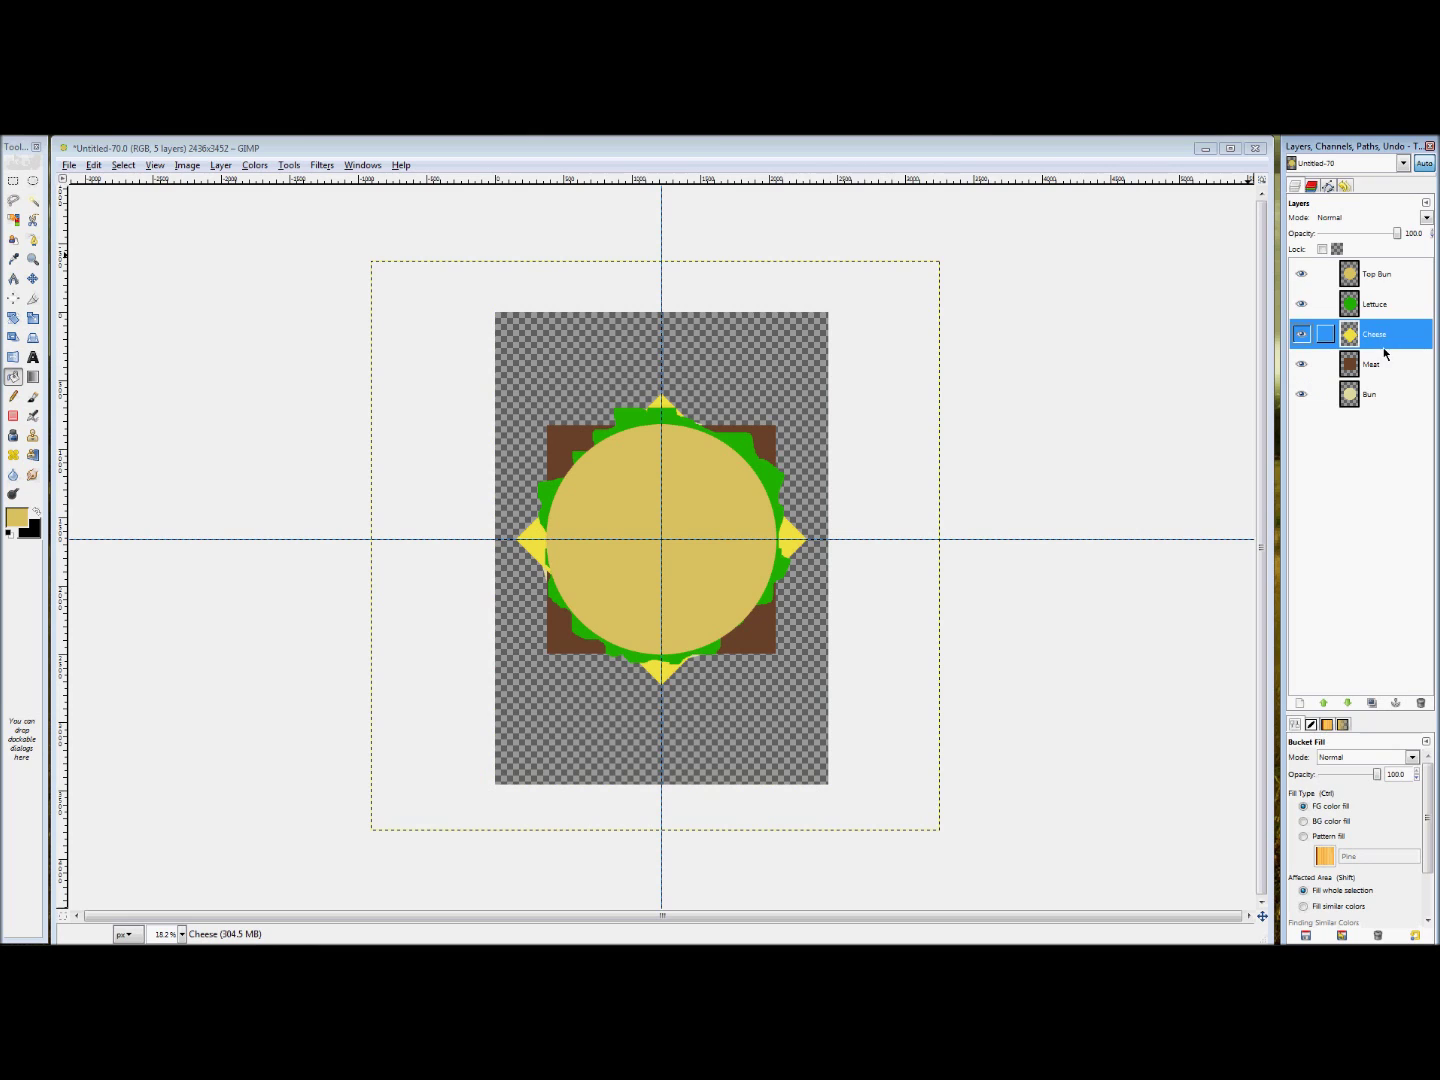
# - Make the Lettuce layer active and fill it entirely with the current tan foreground color
pyautogui.click(1346, 313)
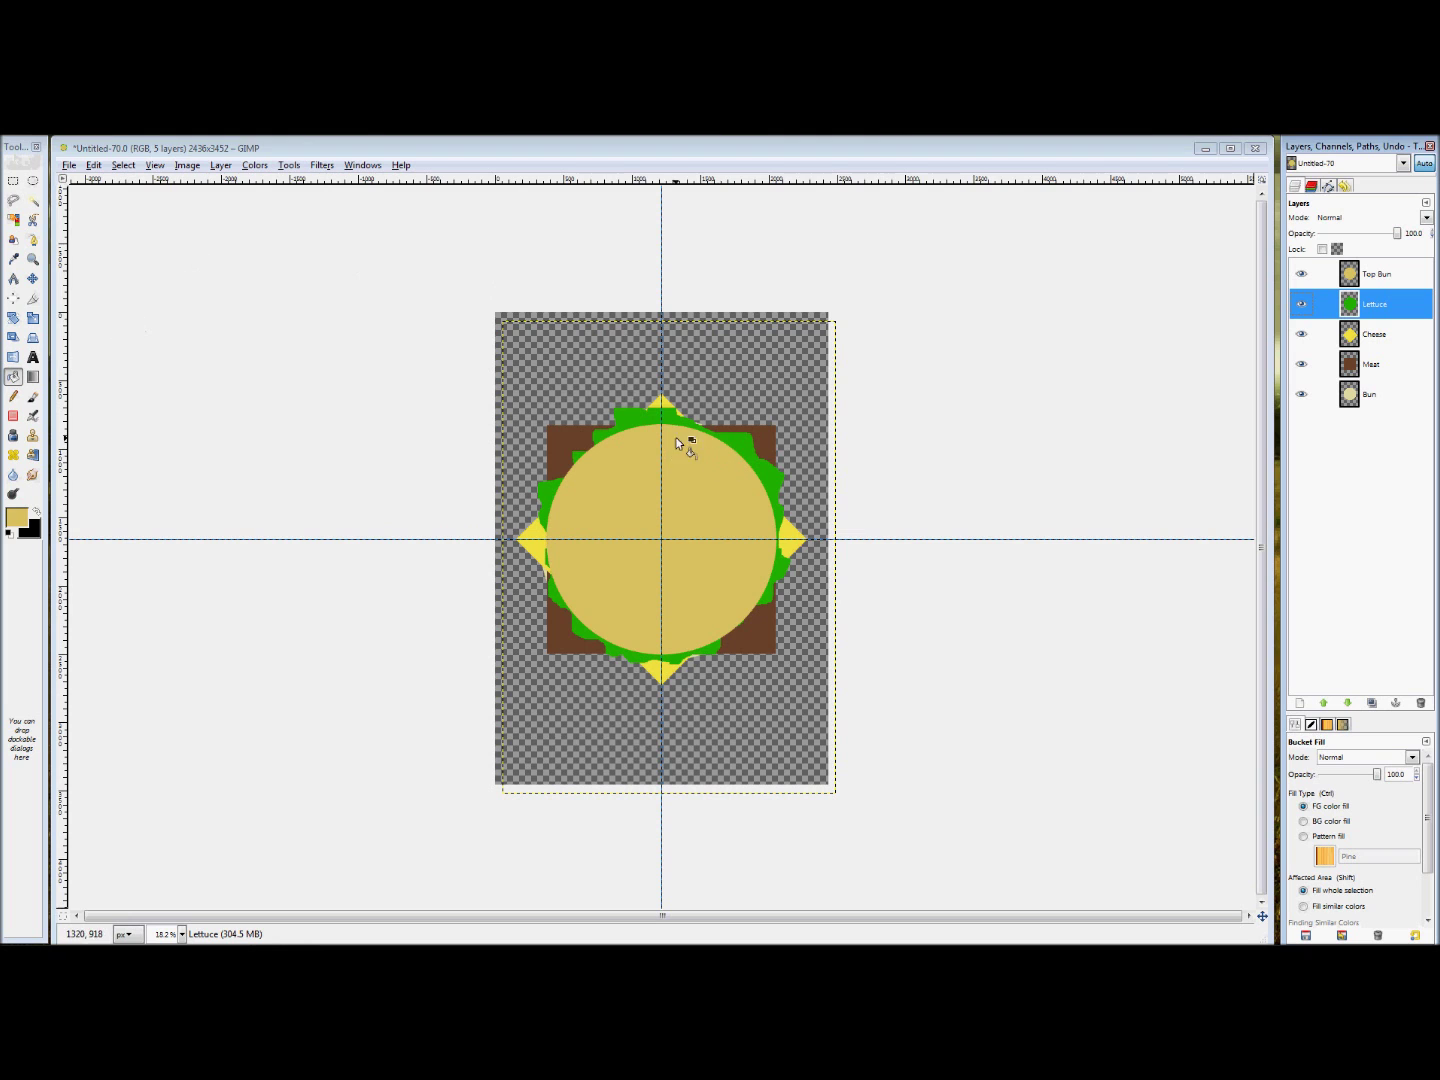
pyautogui.scroll(3, 636, 420)
pyautogui.scroll(2, 583, 303)
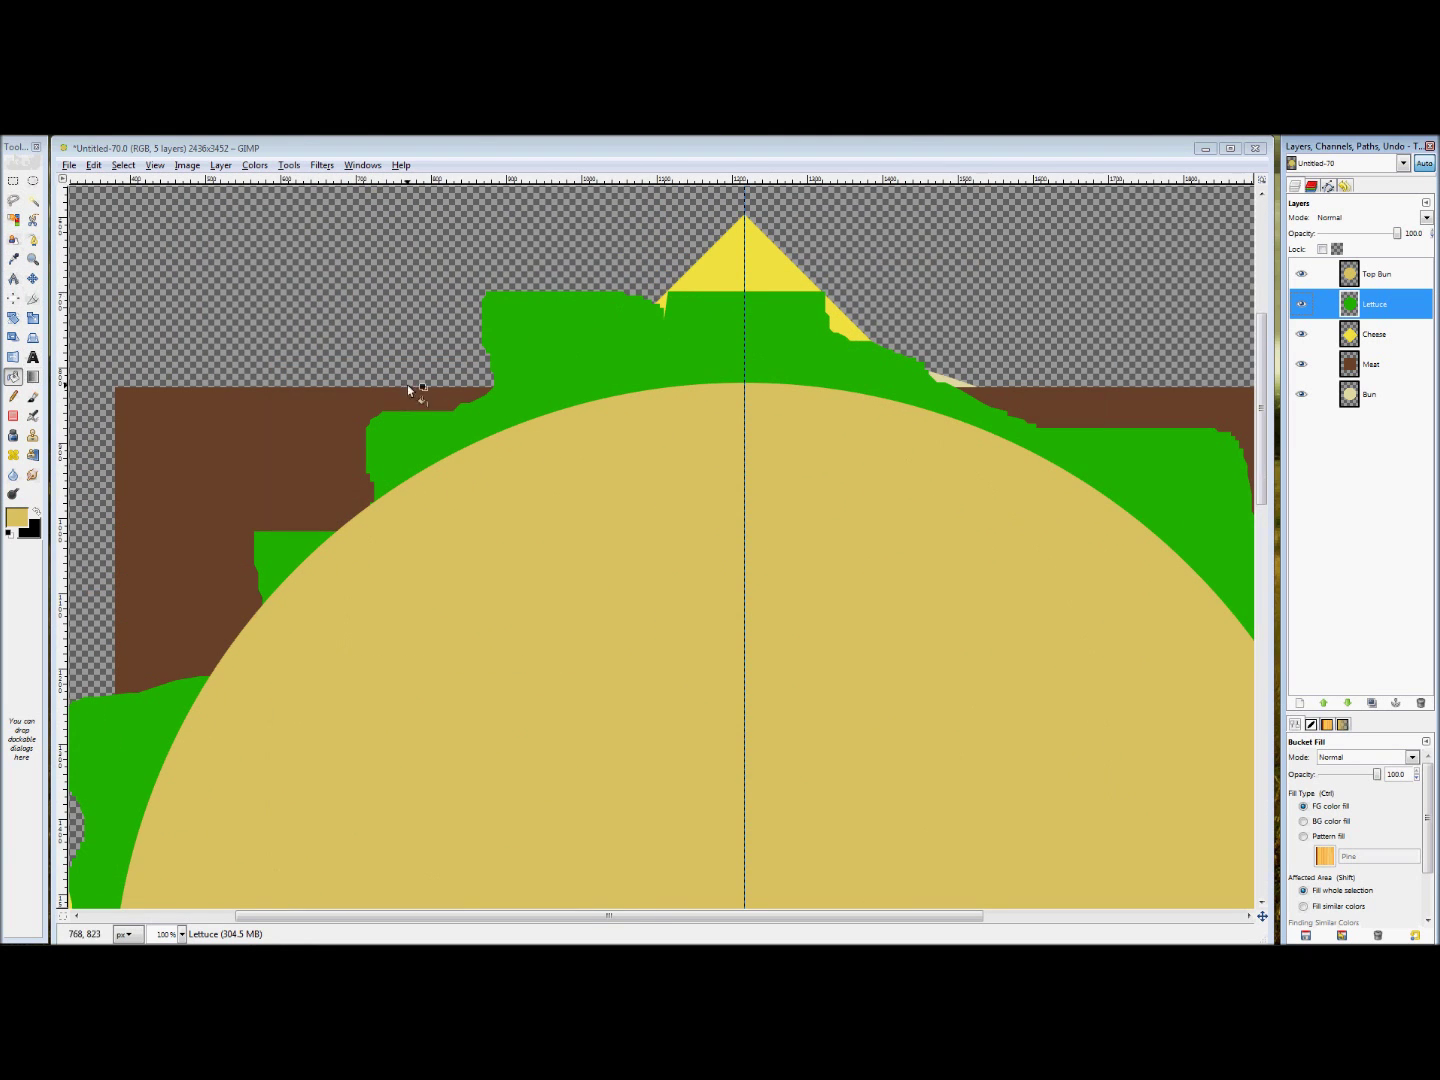
pyautogui.click(551, 371)
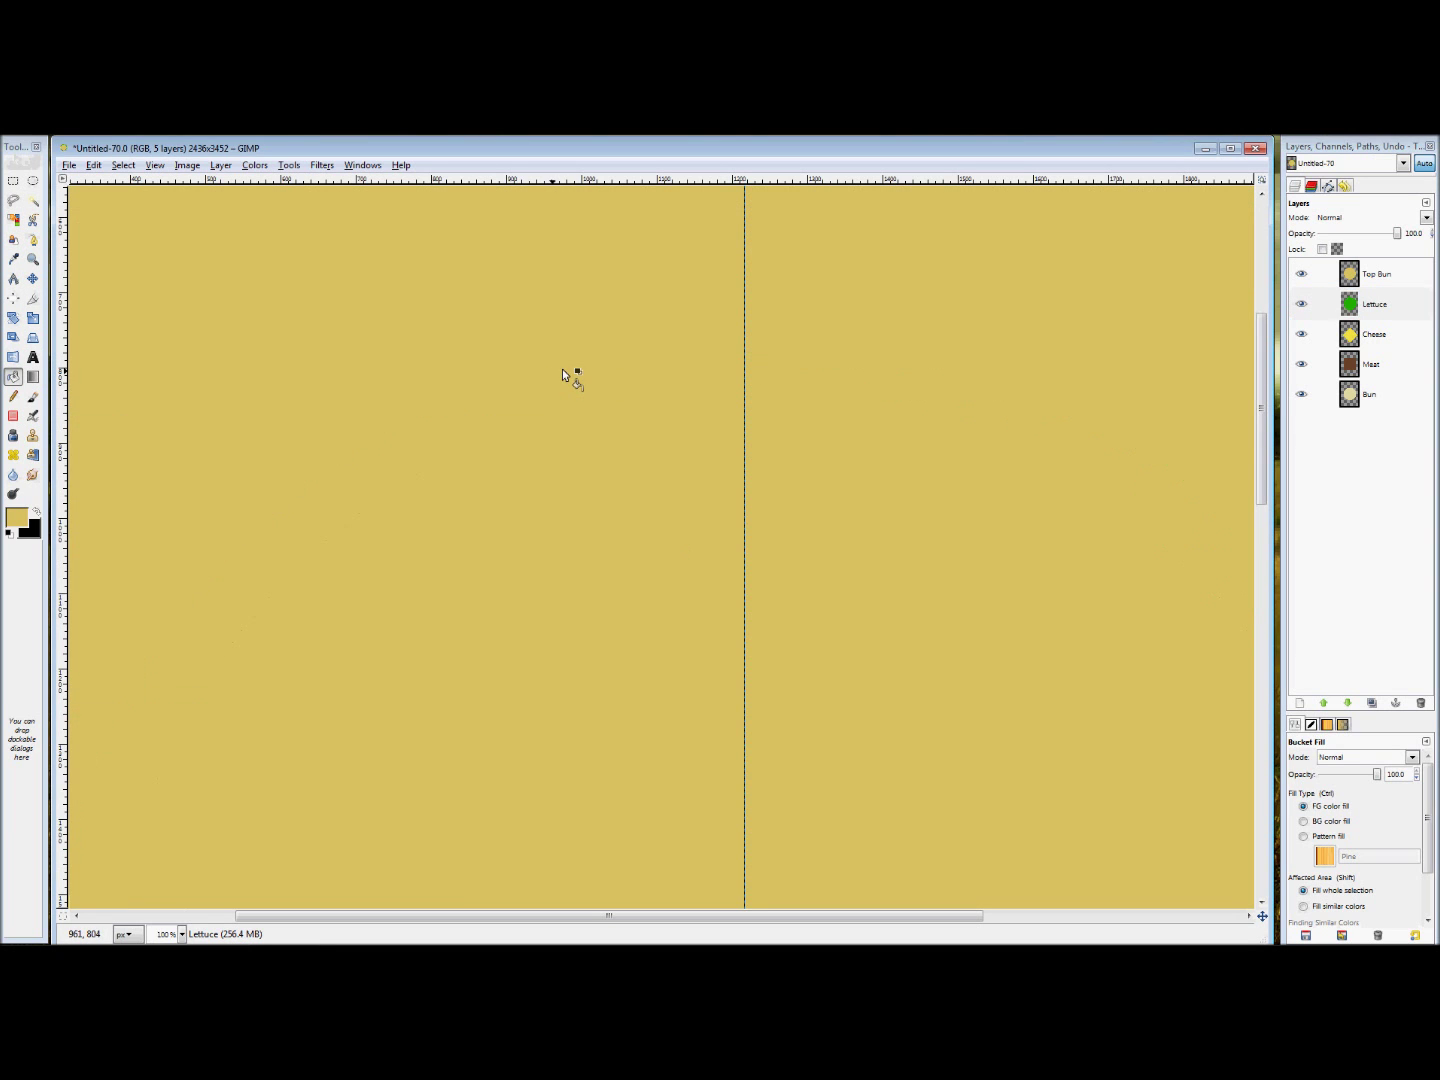
# - Undo the tan fill of the Lettuce layer and hide the Top Bun layer
pyautogui.hotkey('ctrl', 'z')
pyautogui.scroll(-3, 556, 334)
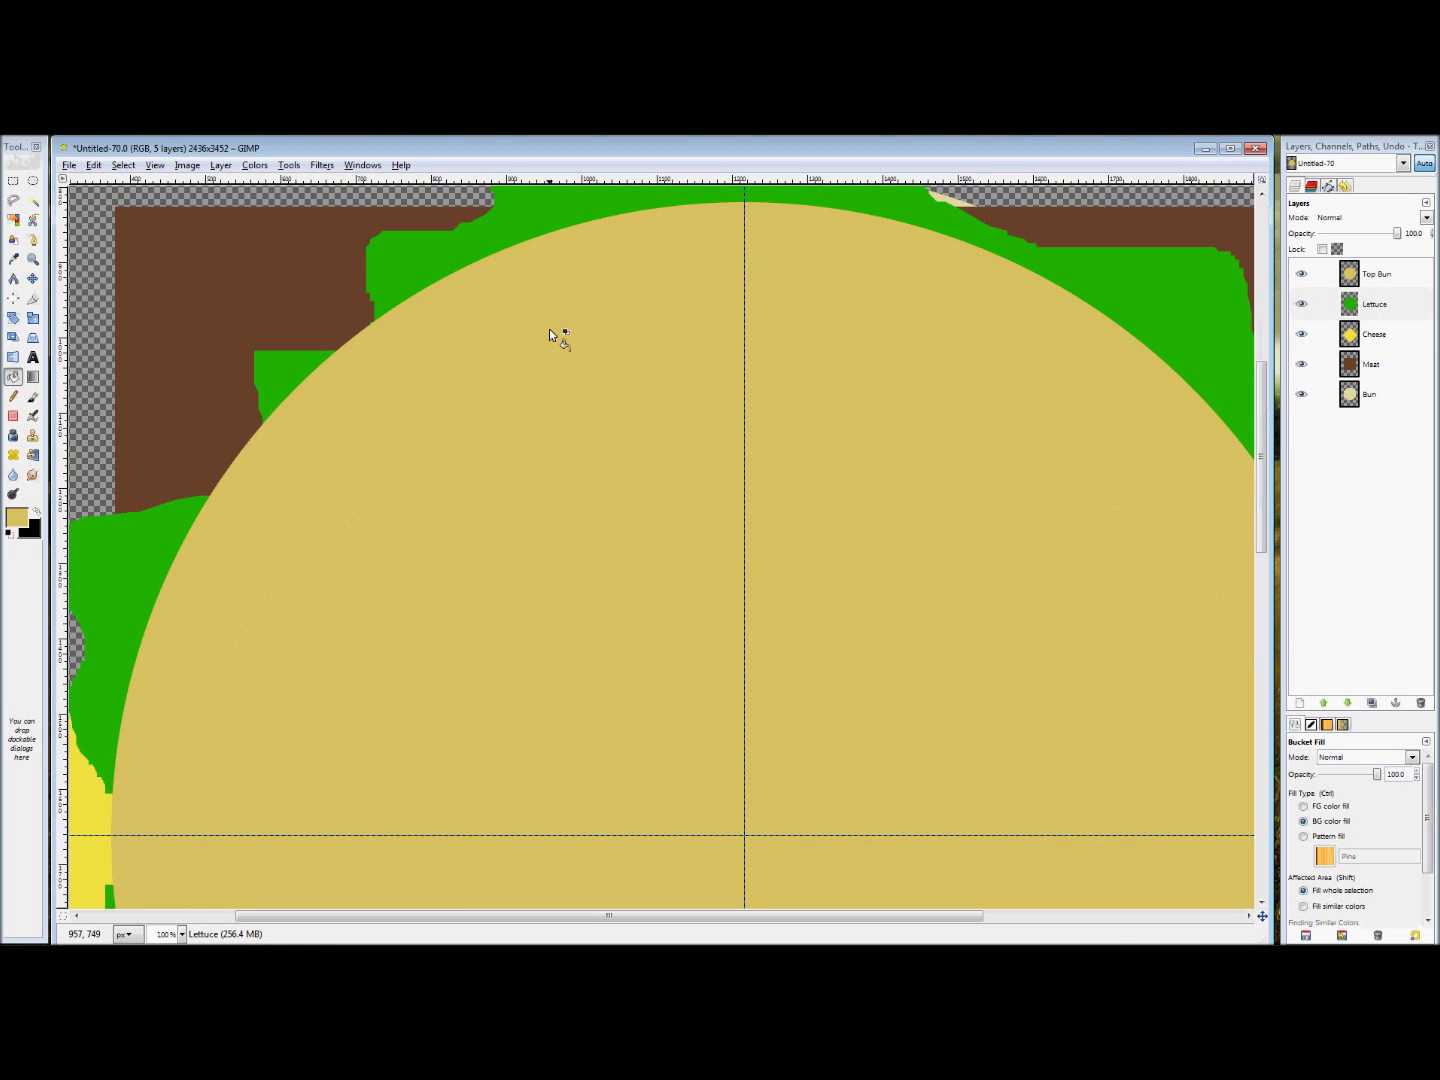
pyautogui.scroll(-1, 708, 332)
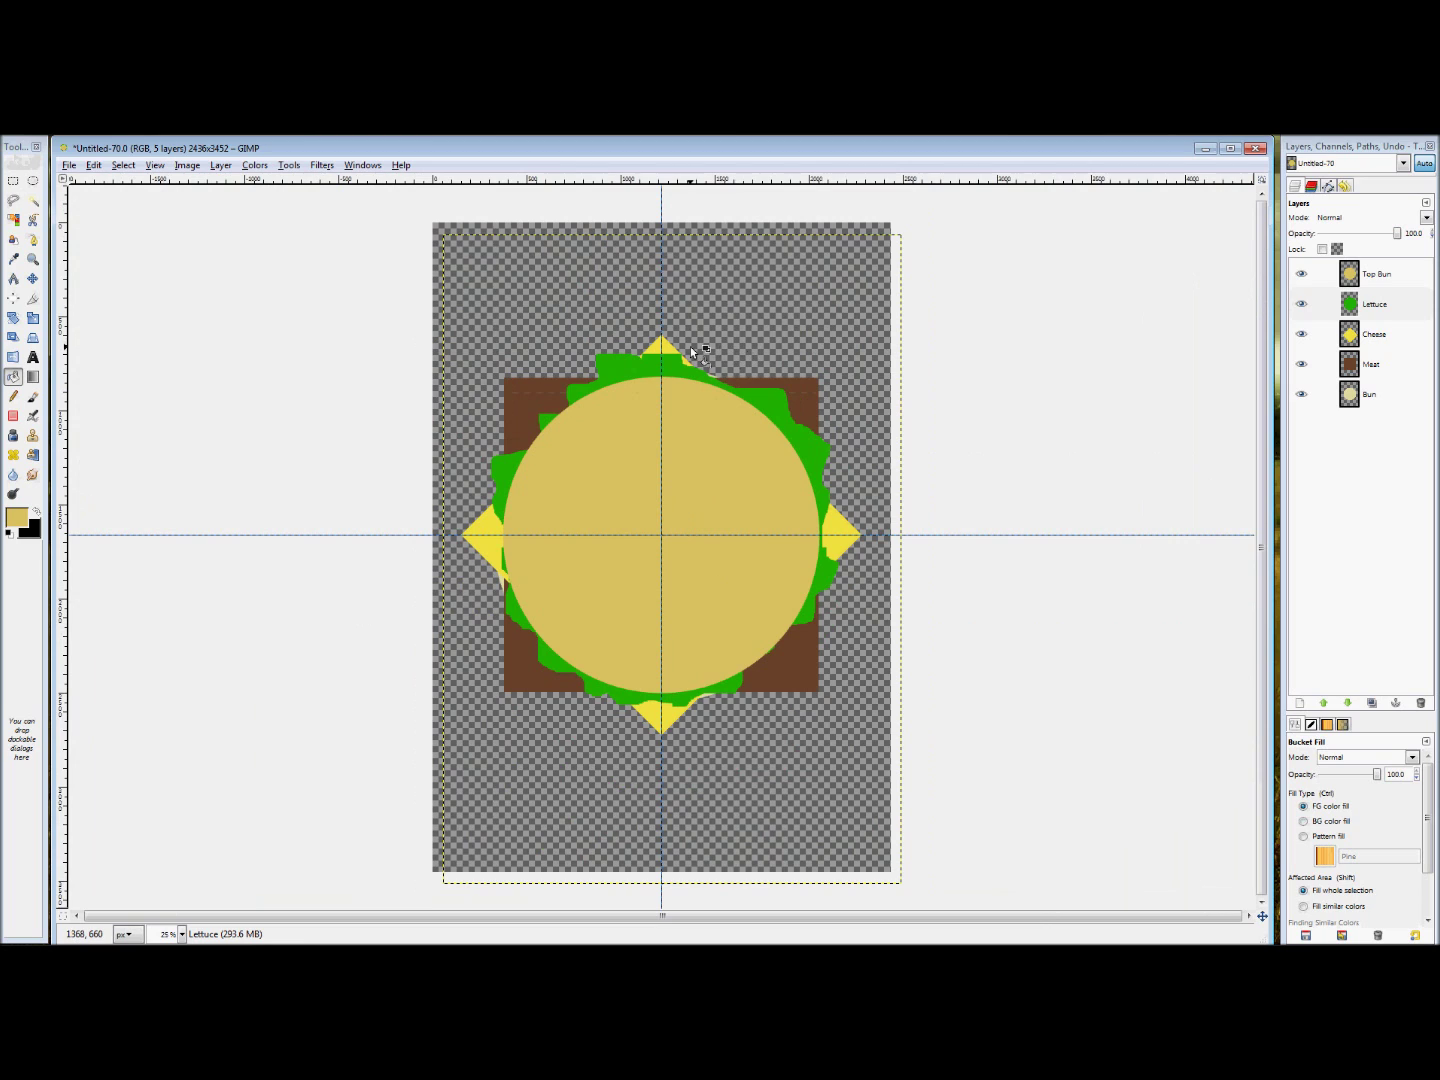
pyautogui.click(1301, 275)
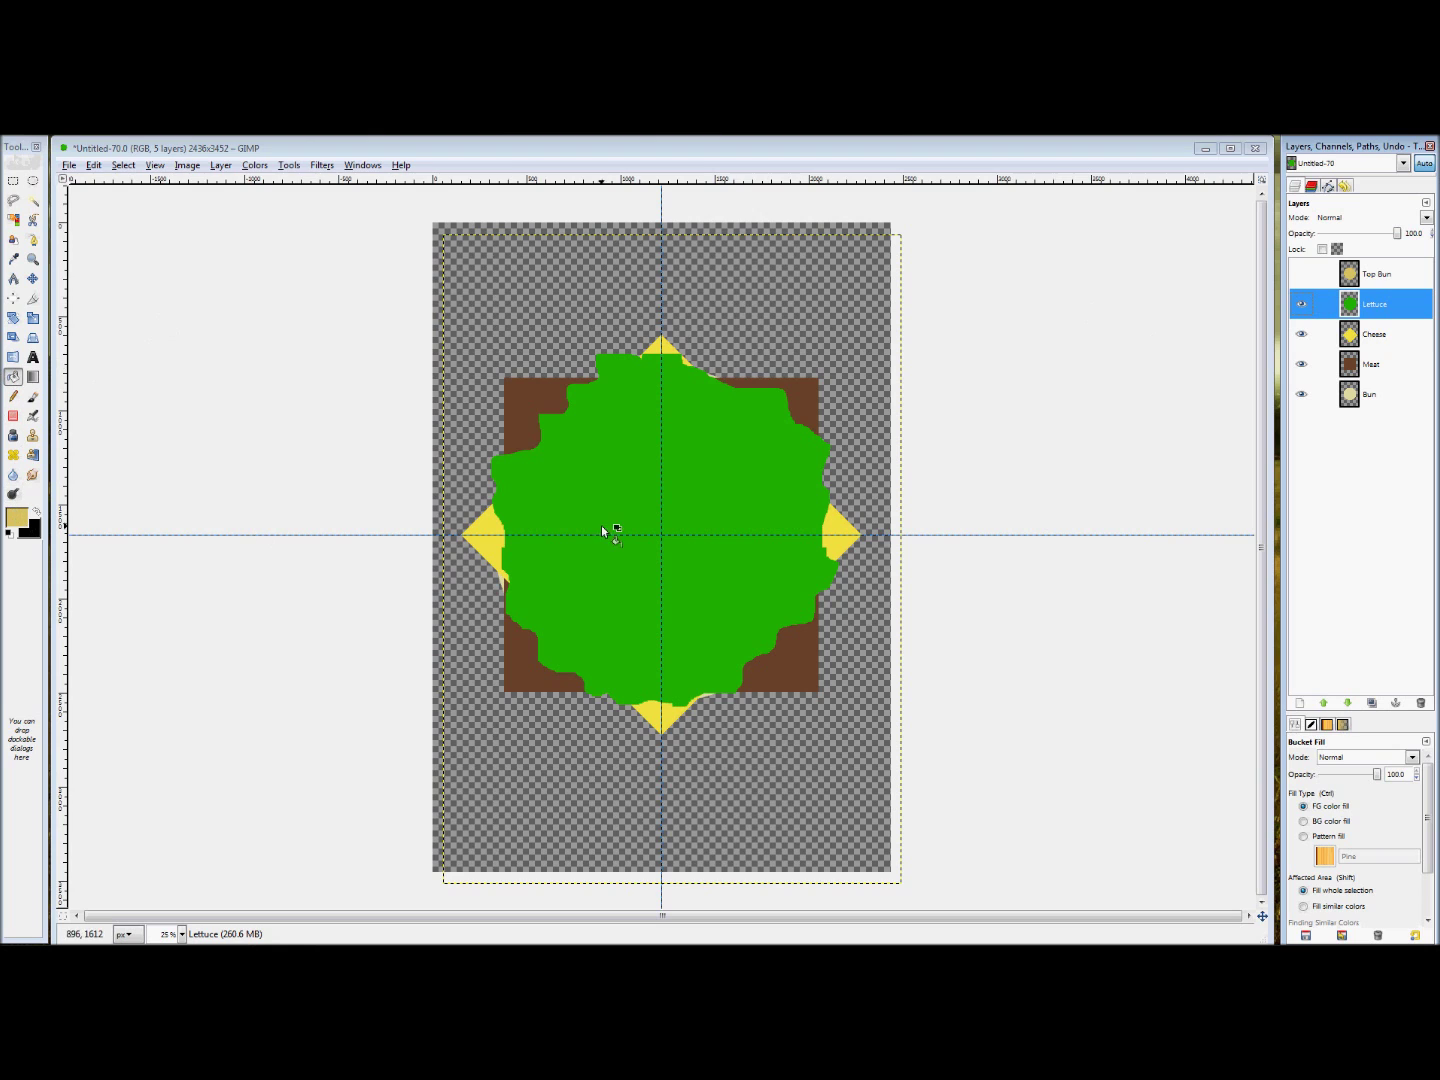
# - Try and undo a whole-selection tan fill on the Lettuce layer, and fill its green shape with tan using Fill similar colors instead
pyautogui.click(626, 487)
pyautogui.hotkey('ctrl', 'z')
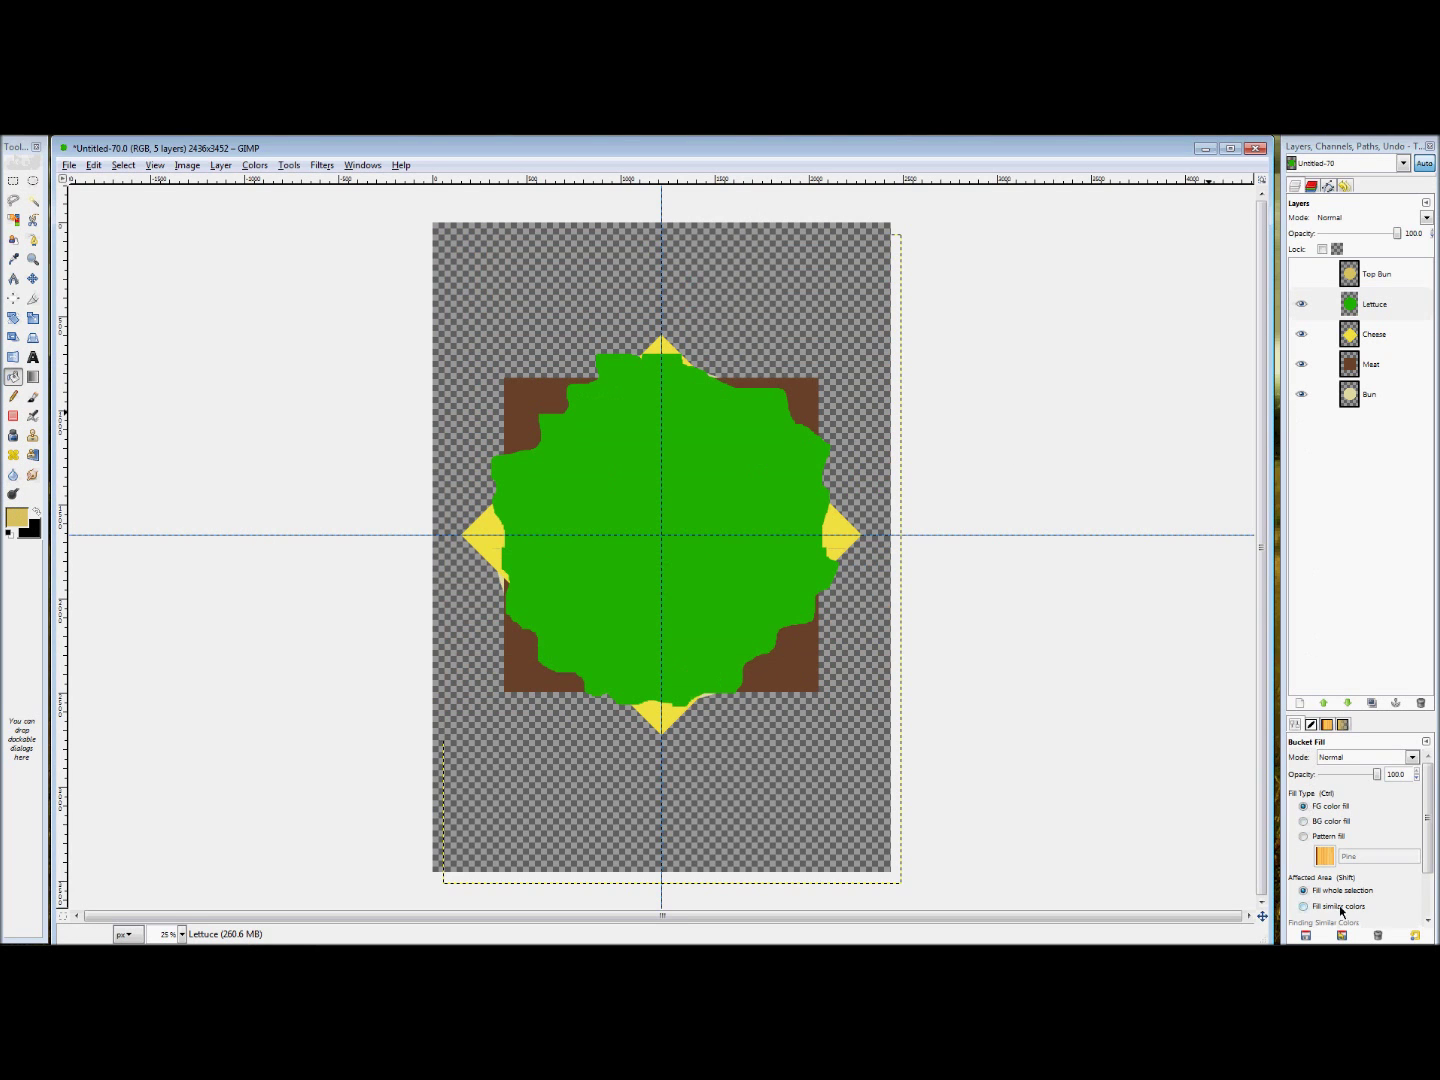
pyautogui.click(1339, 907)
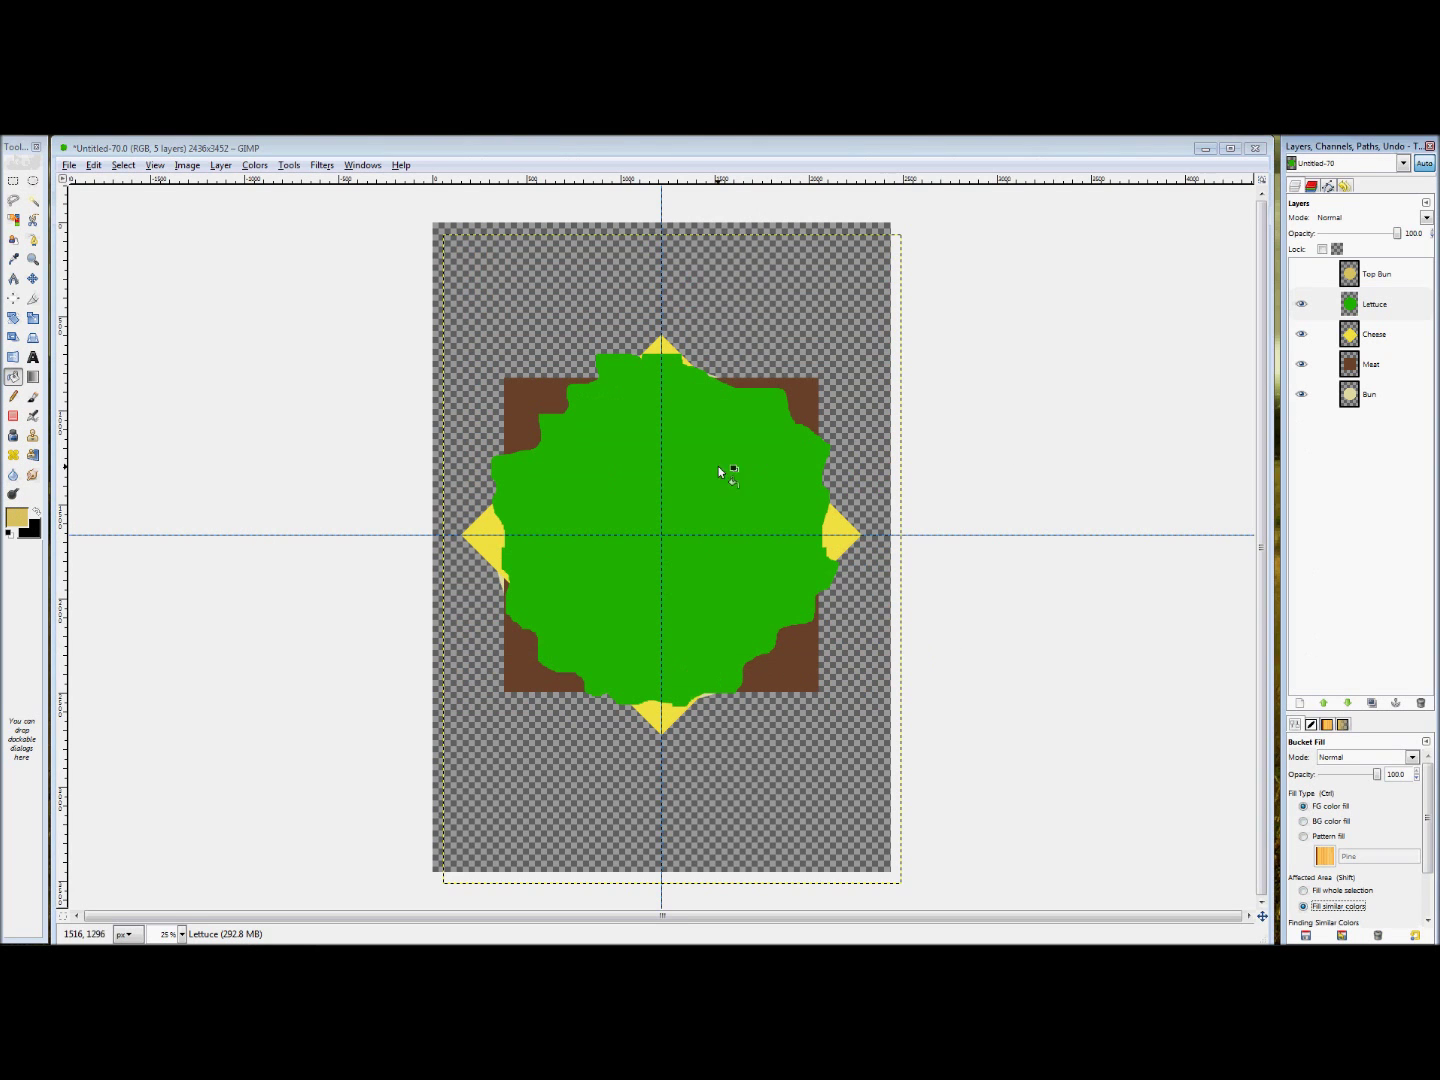
pyautogui.click(687, 405)
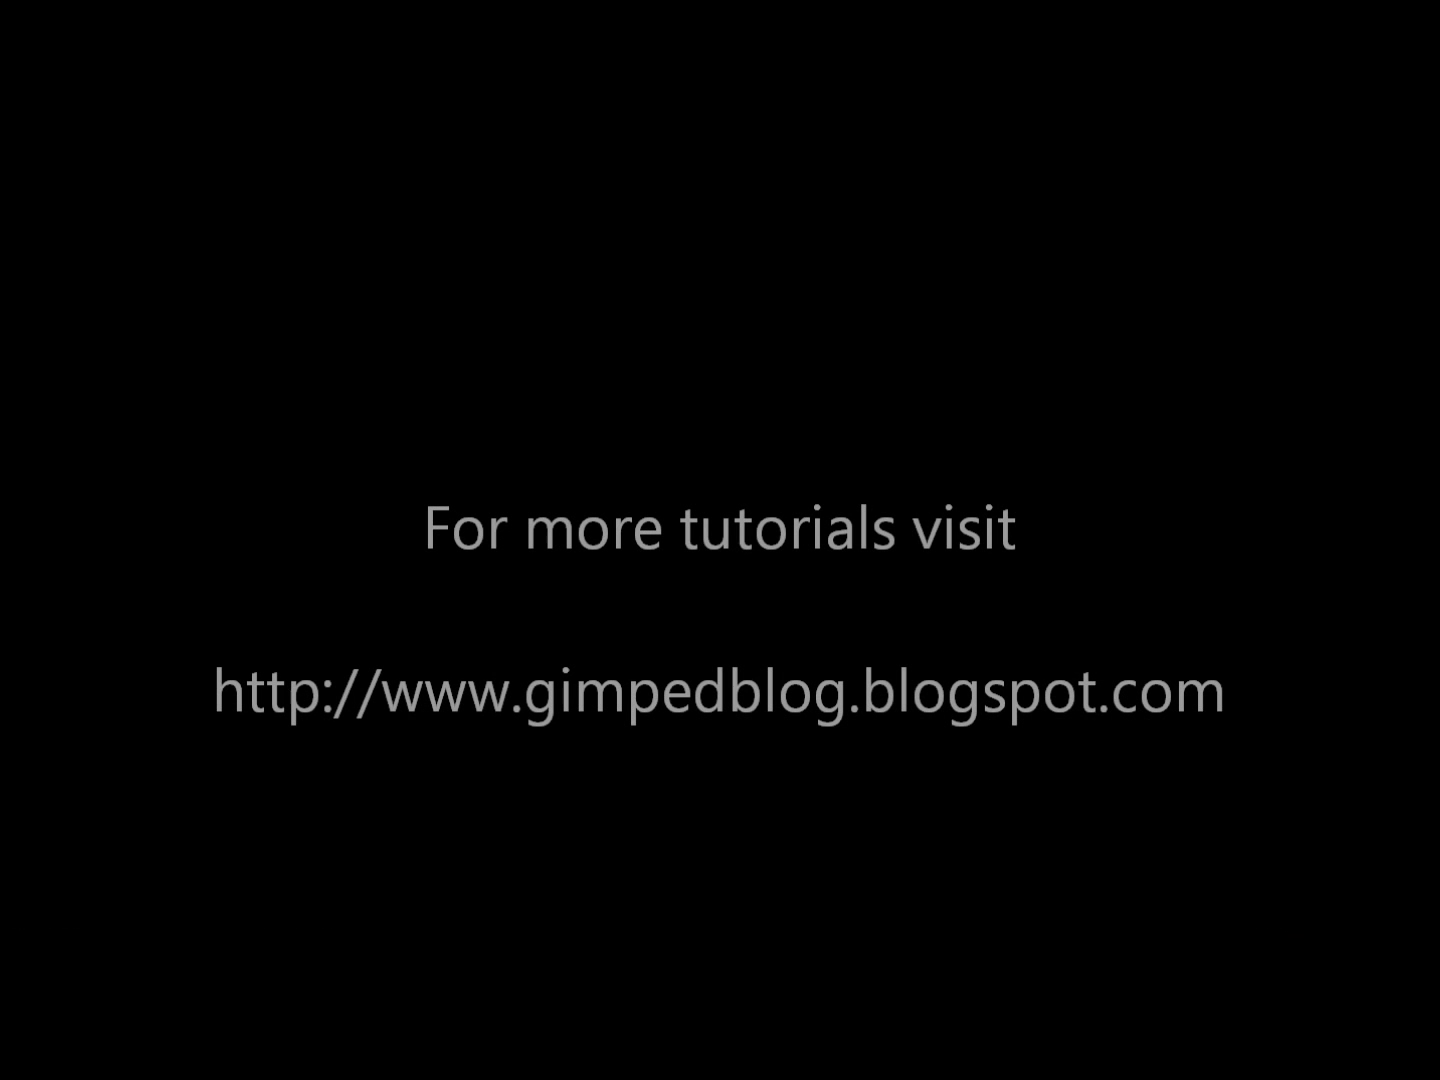